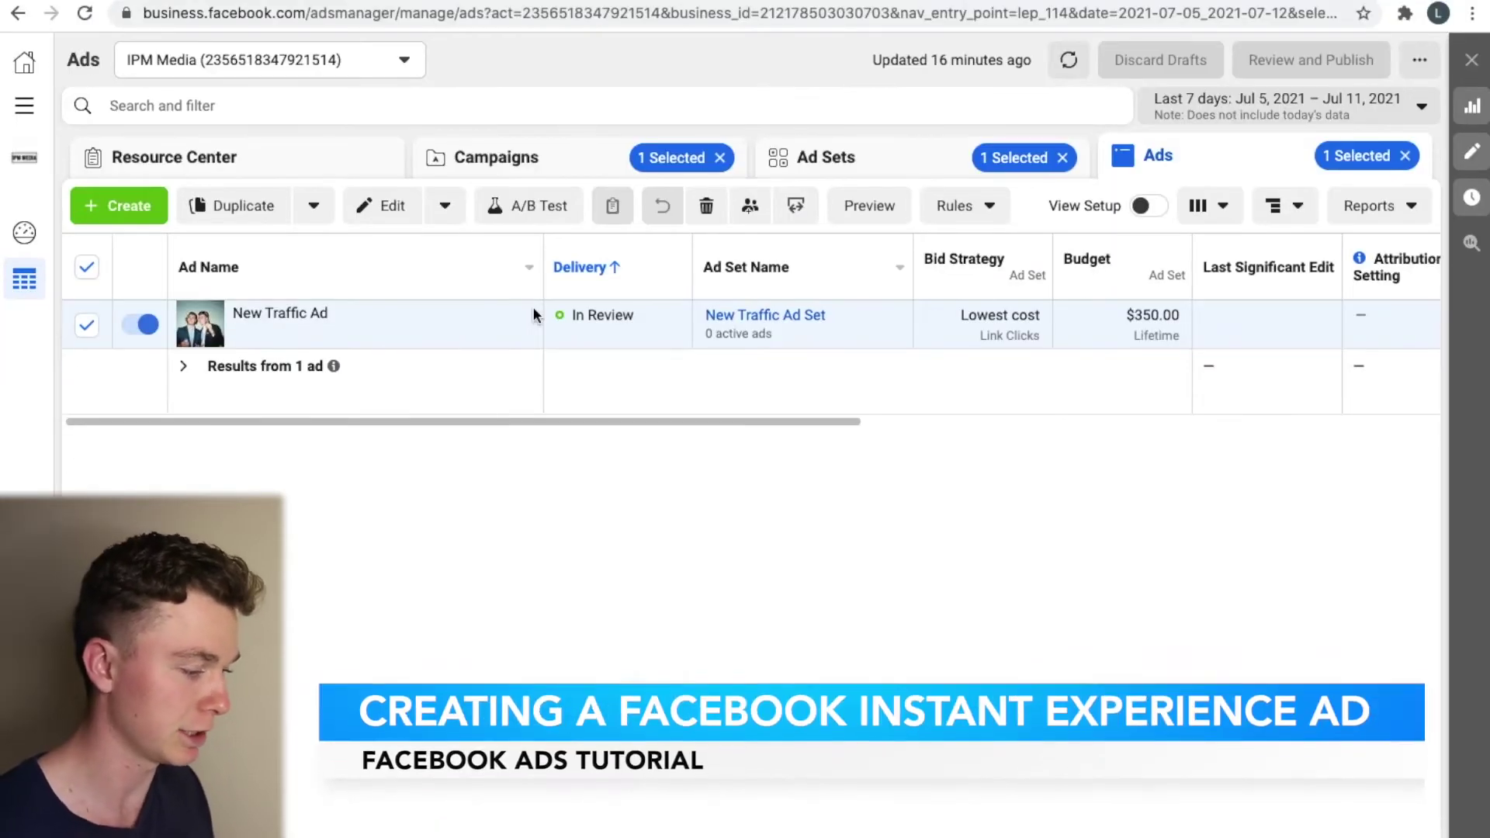
# Step: Create an ad named 'Instant Experience' under the Instant Ad Experience campaign and New Traffic Ad Set
pyautogui.click(512, 155)
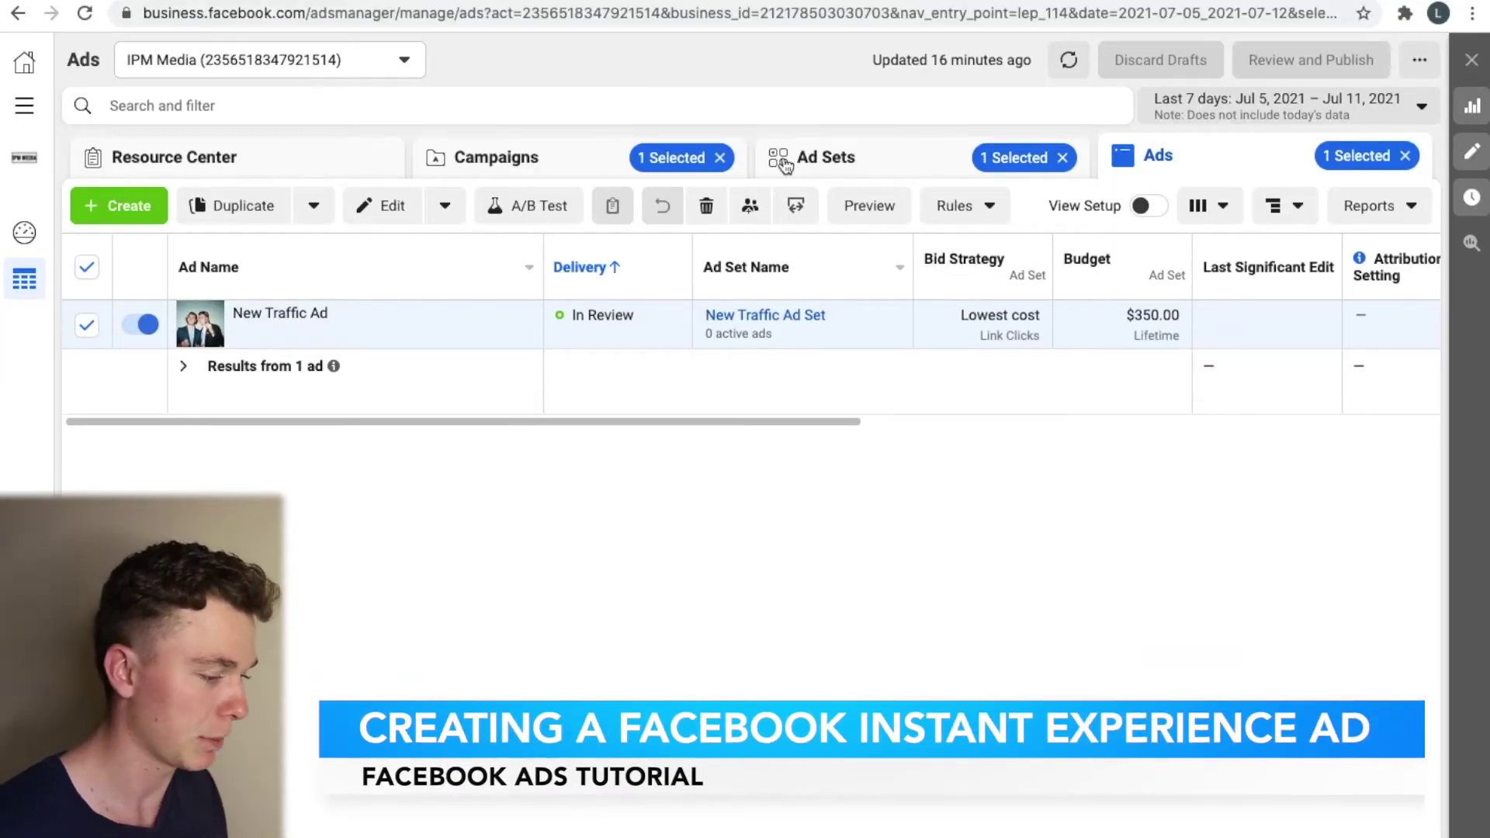
pyautogui.click(852, 178)
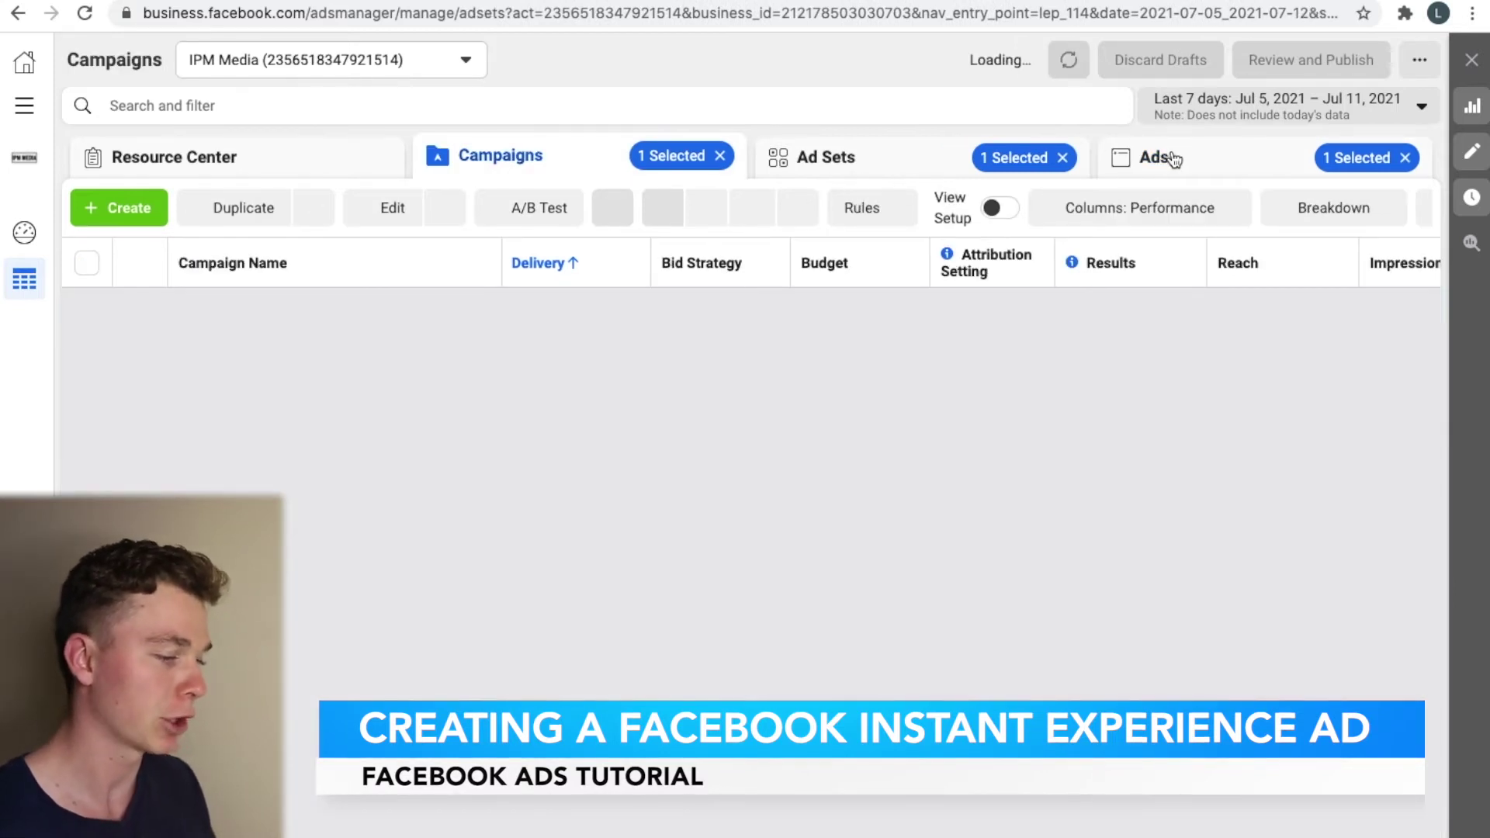
pyautogui.click(1171, 158)
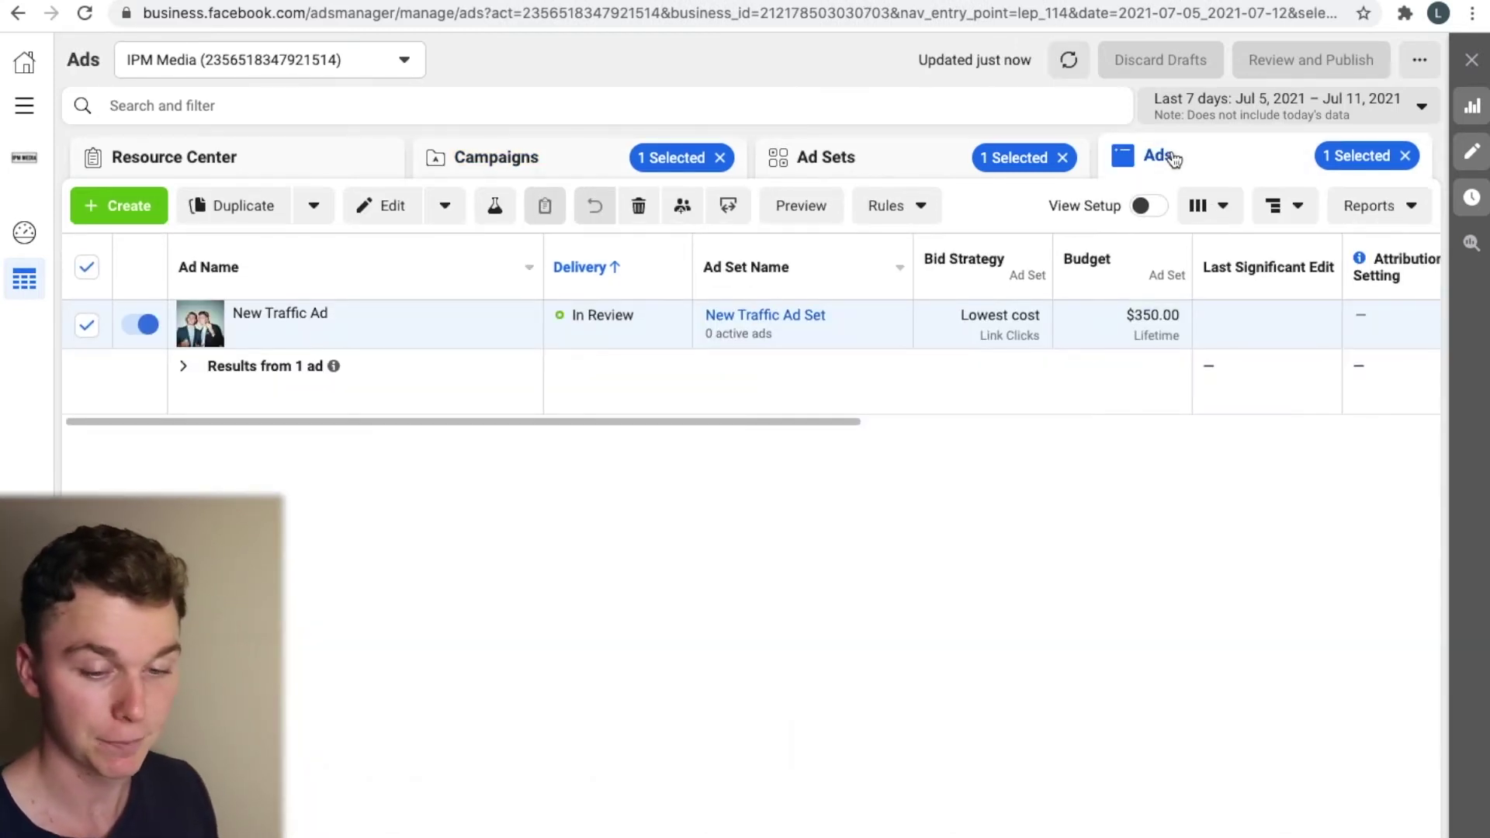
pyautogui.click(126, 220)
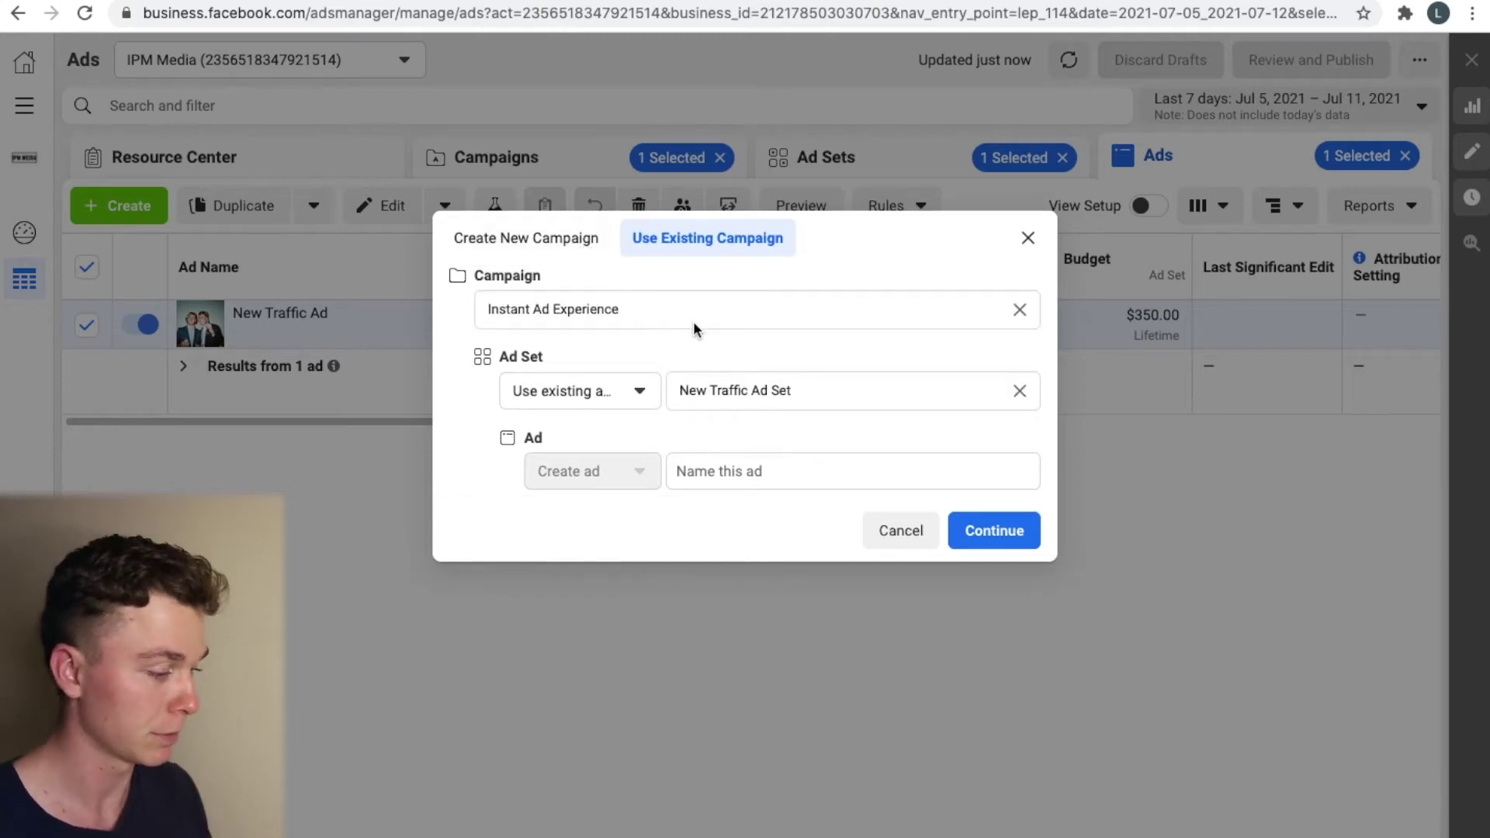
pyautogui.click(818, 467)
pyautogui.write('Instant Experience')
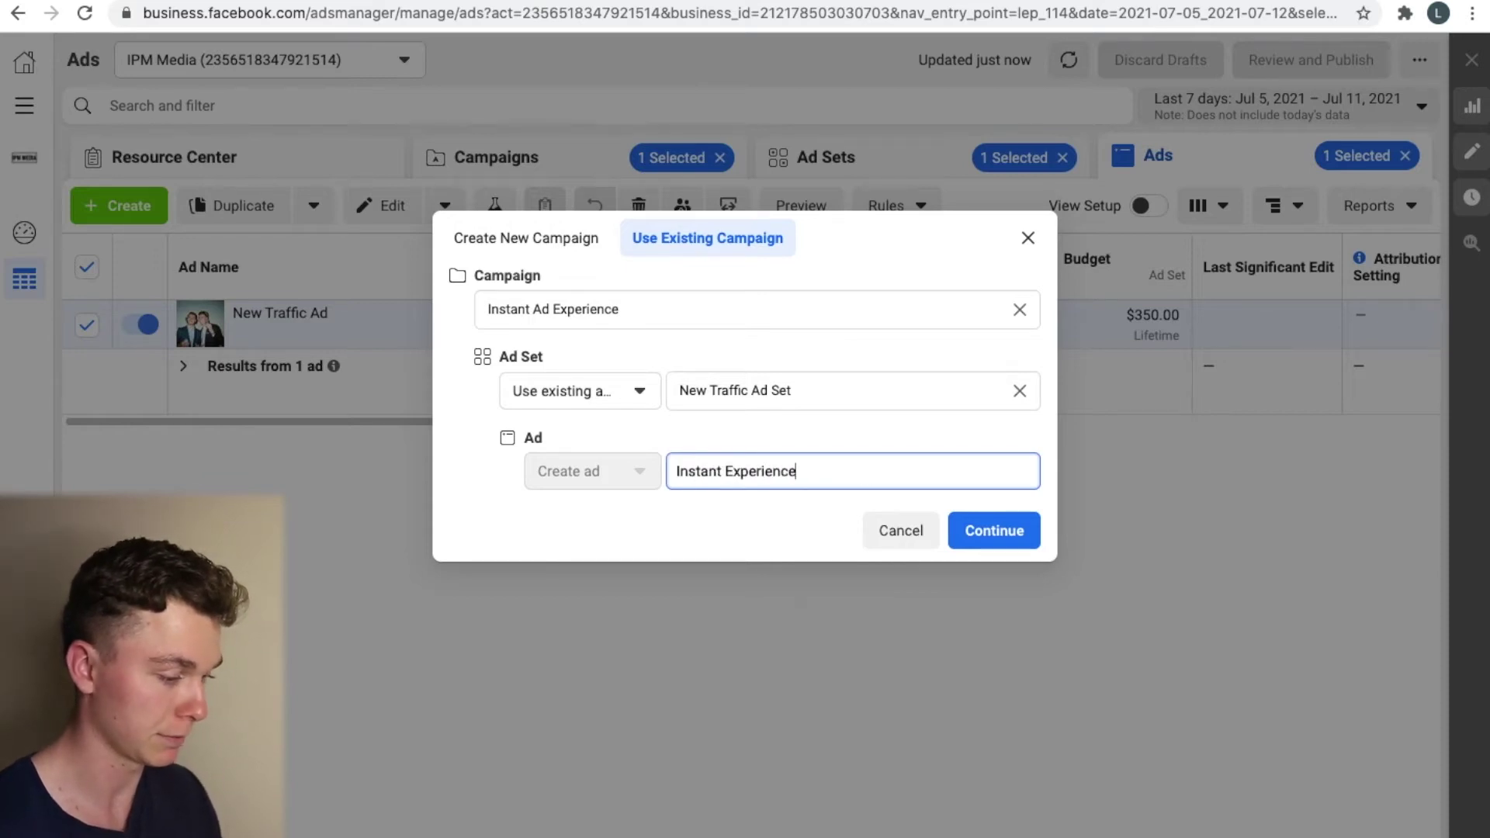
pyautogui.click(1008, 542)
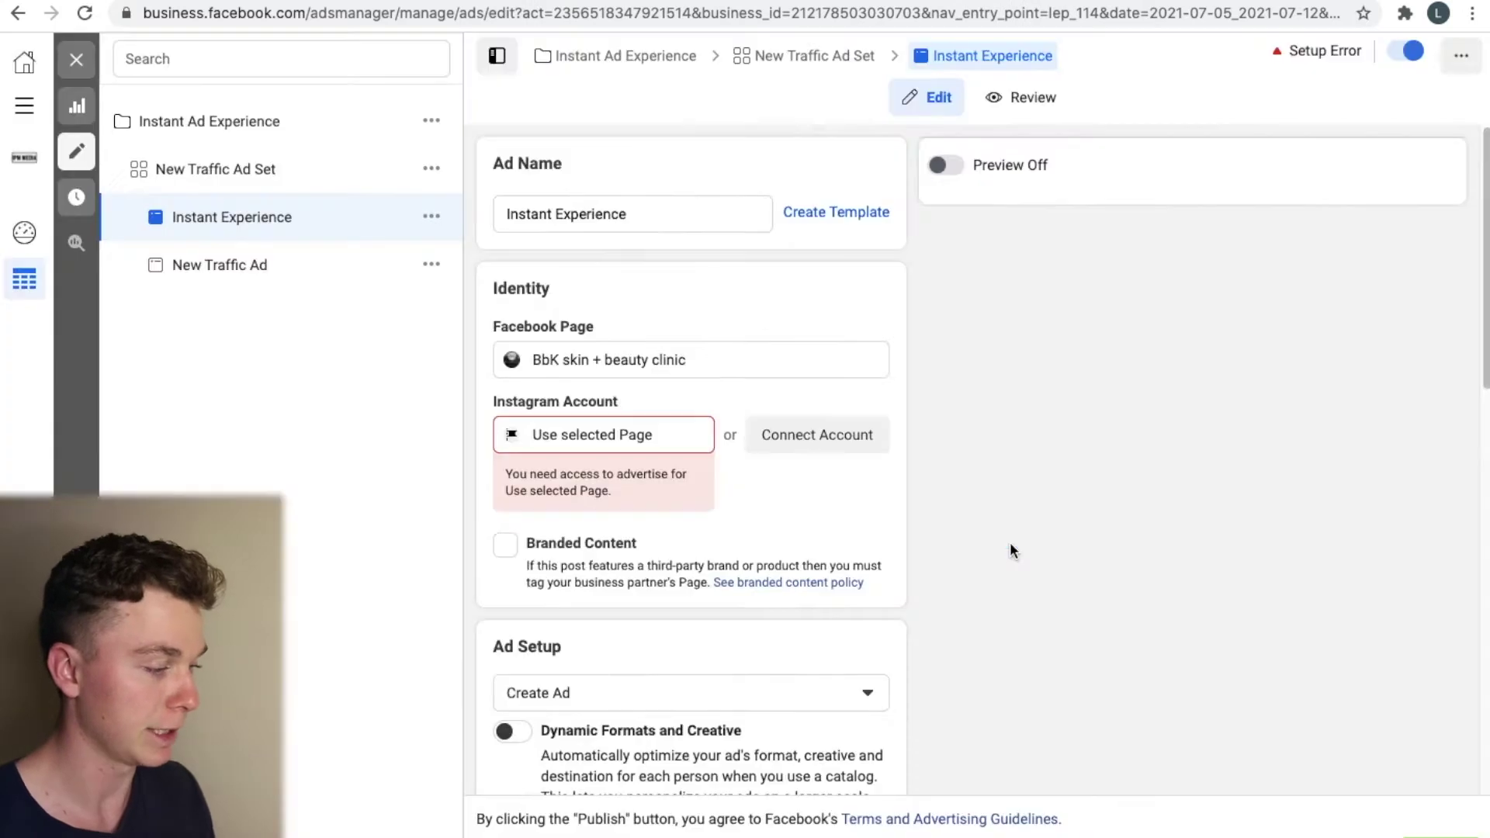
# Step: Choose IPM Media as the ad's Facebook Page, then scroll to the Format section
pyautogui.click(637, 365)
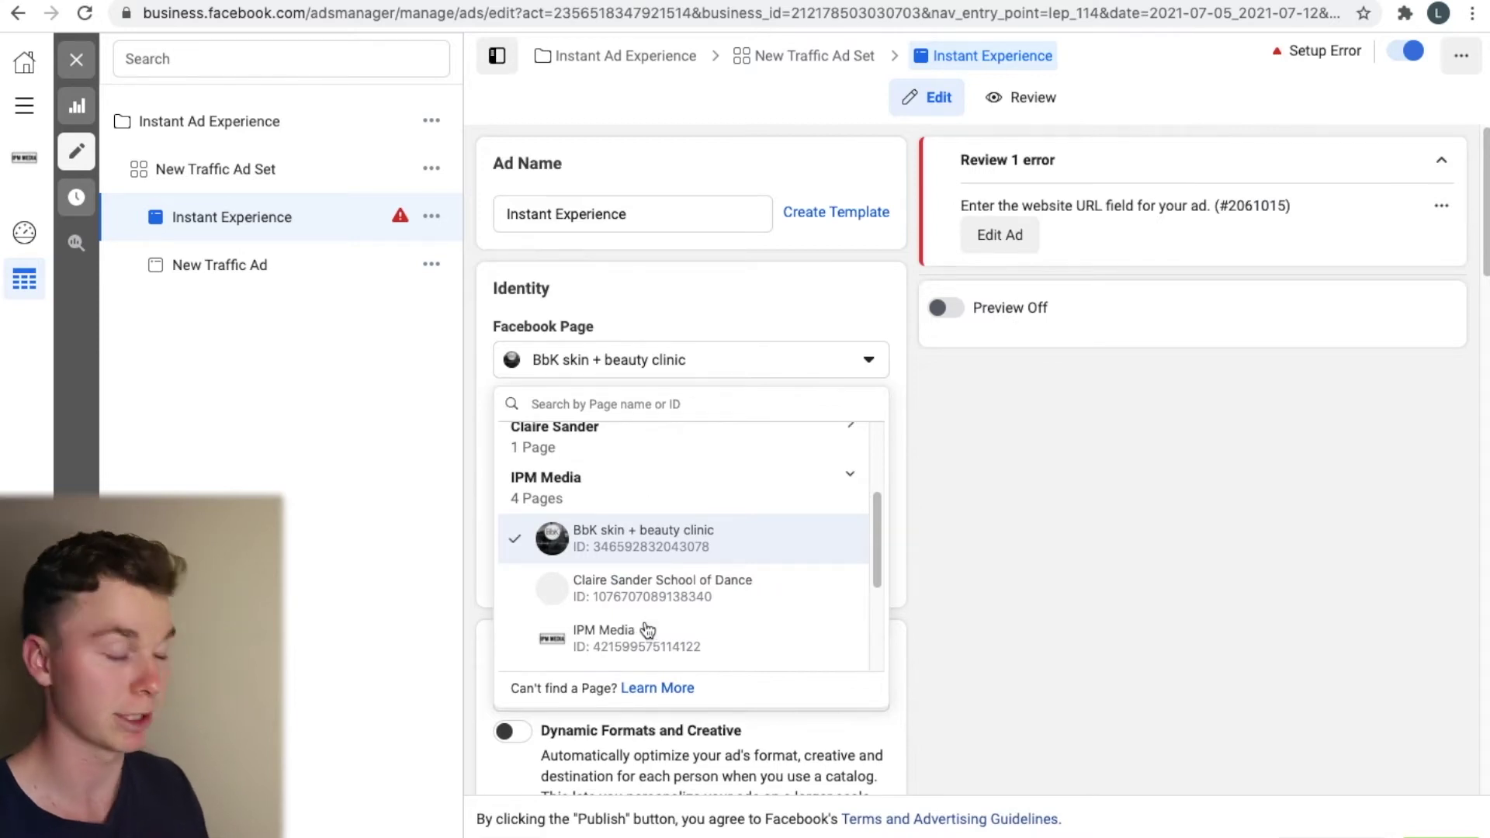
pyautogui.click(605, 634)
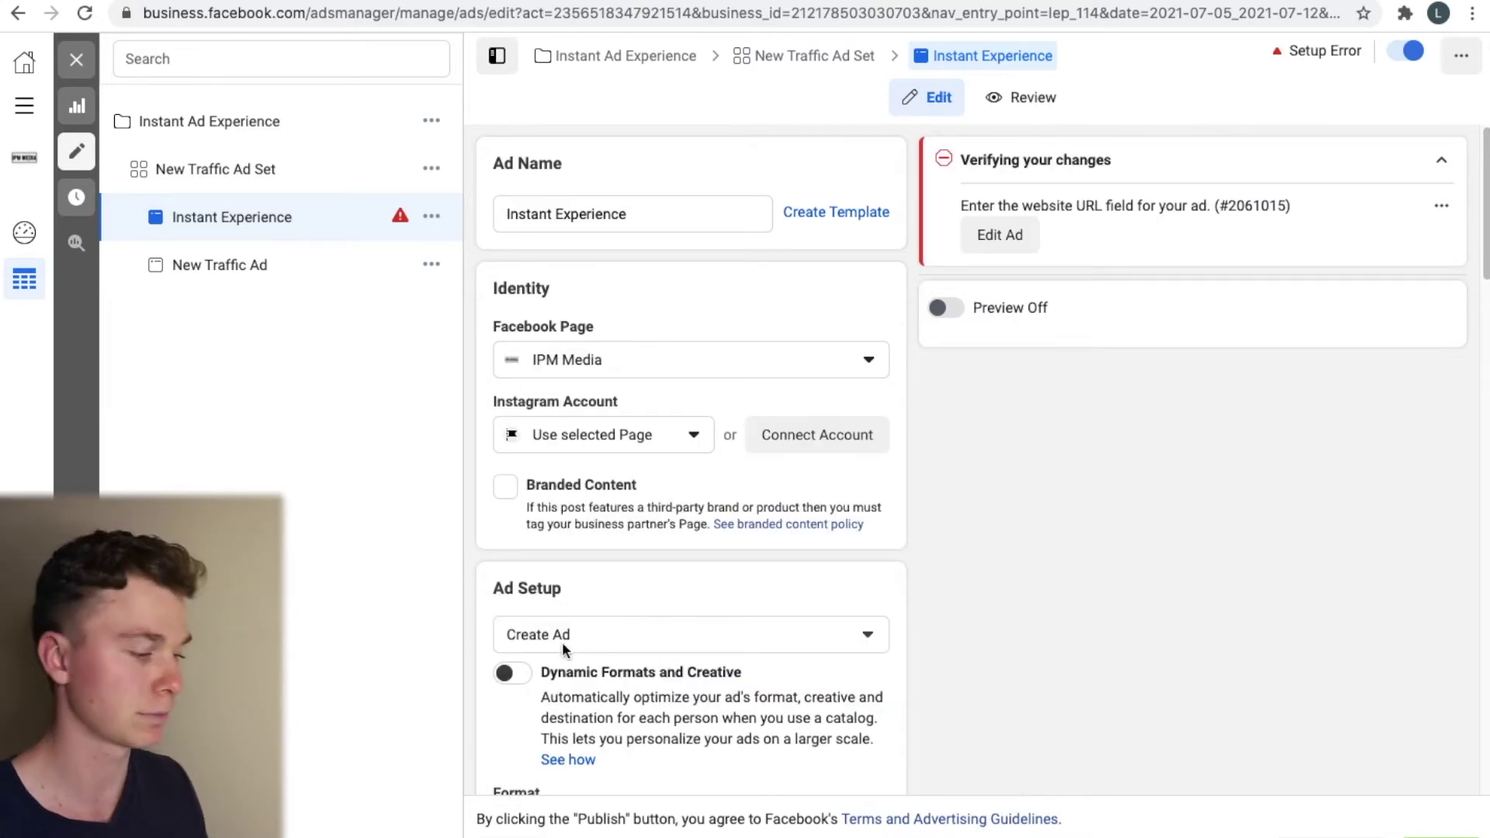
pyautogui.scroll(-2, 618, 557)
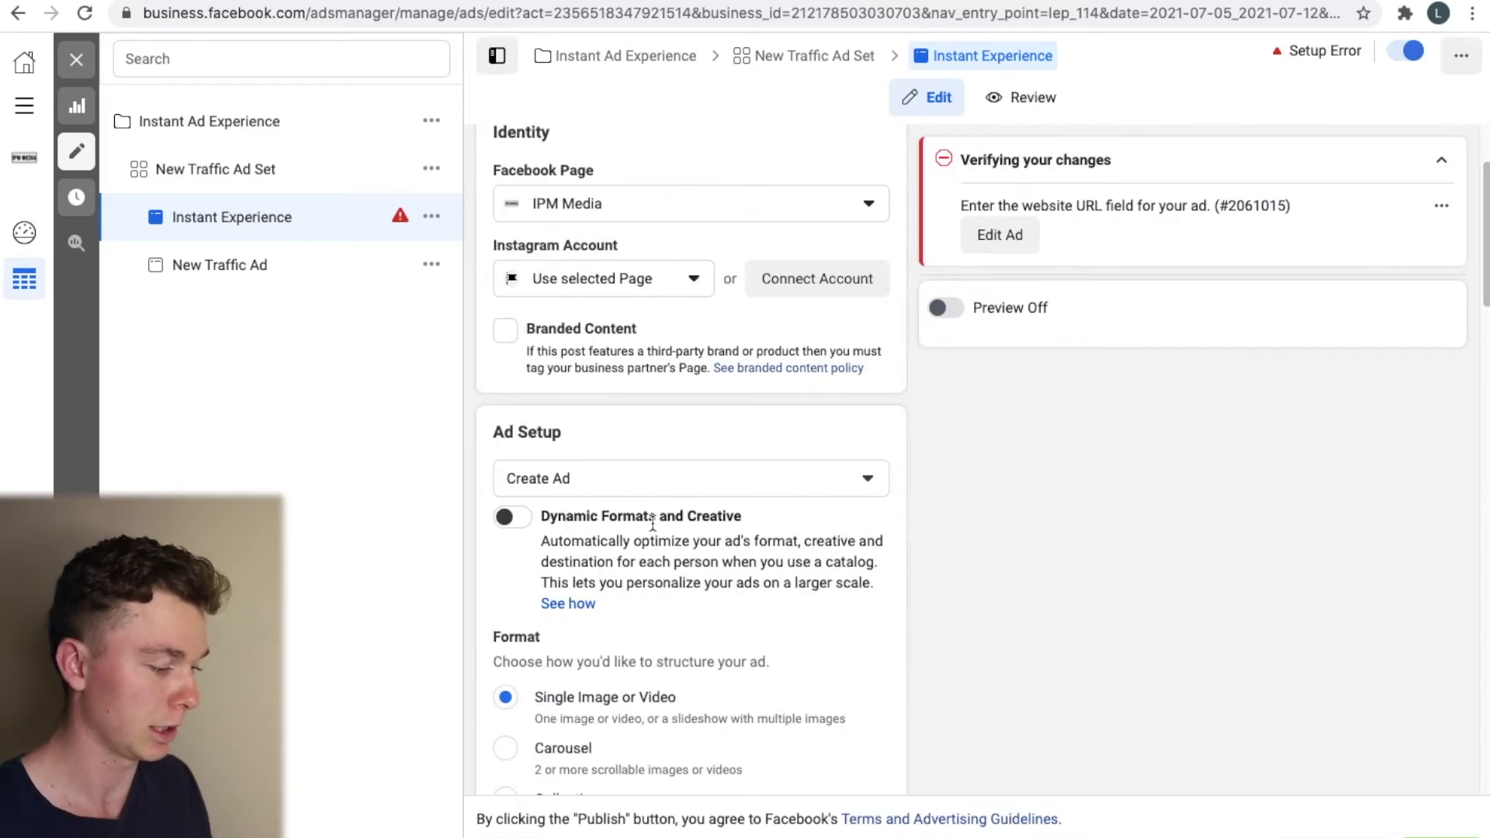
pyautogui.scroll(-1, 652, 525)
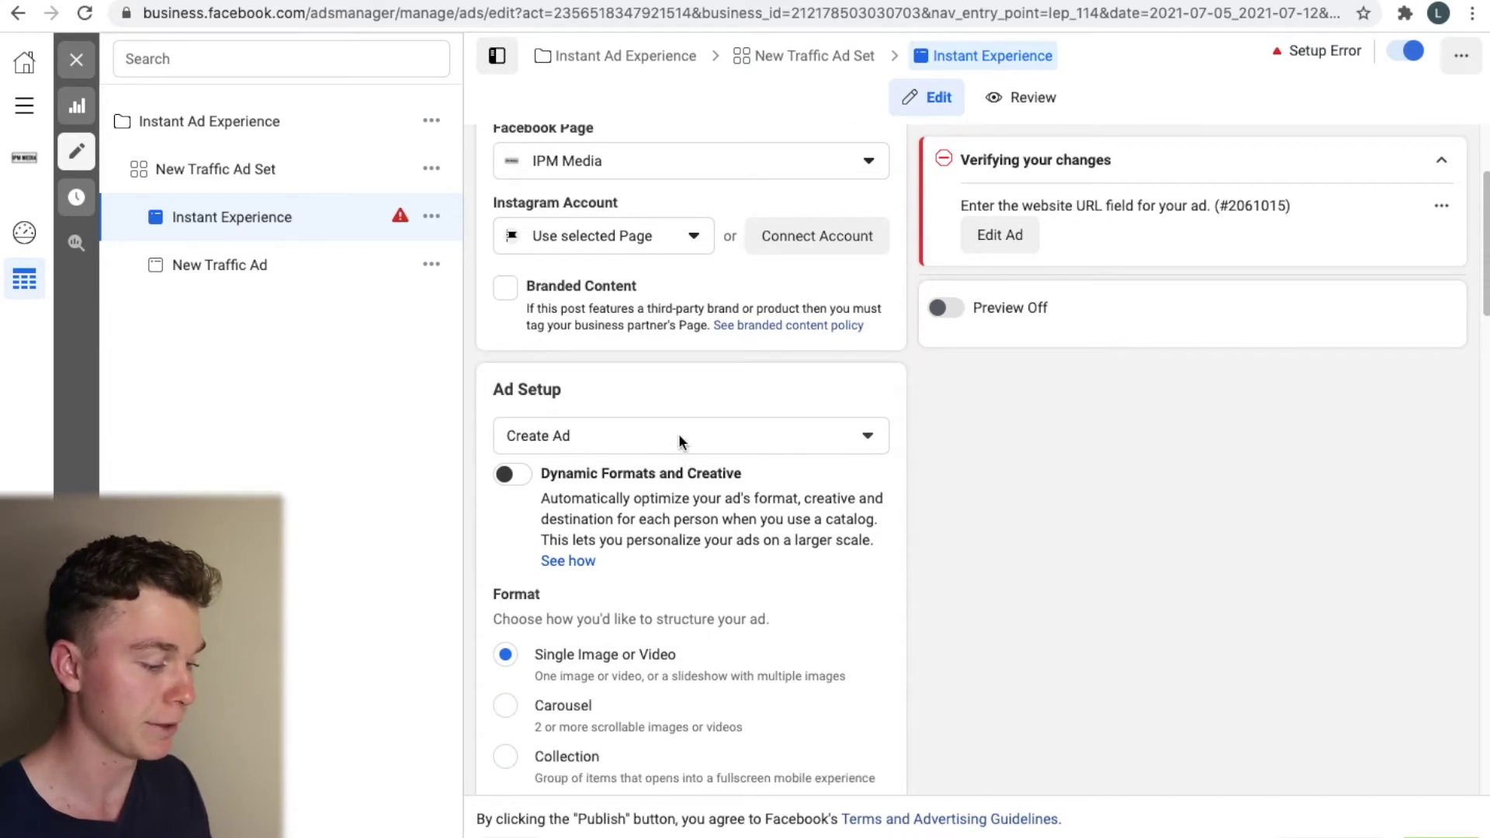
pyautogui.scroll(-3, 815, 520)
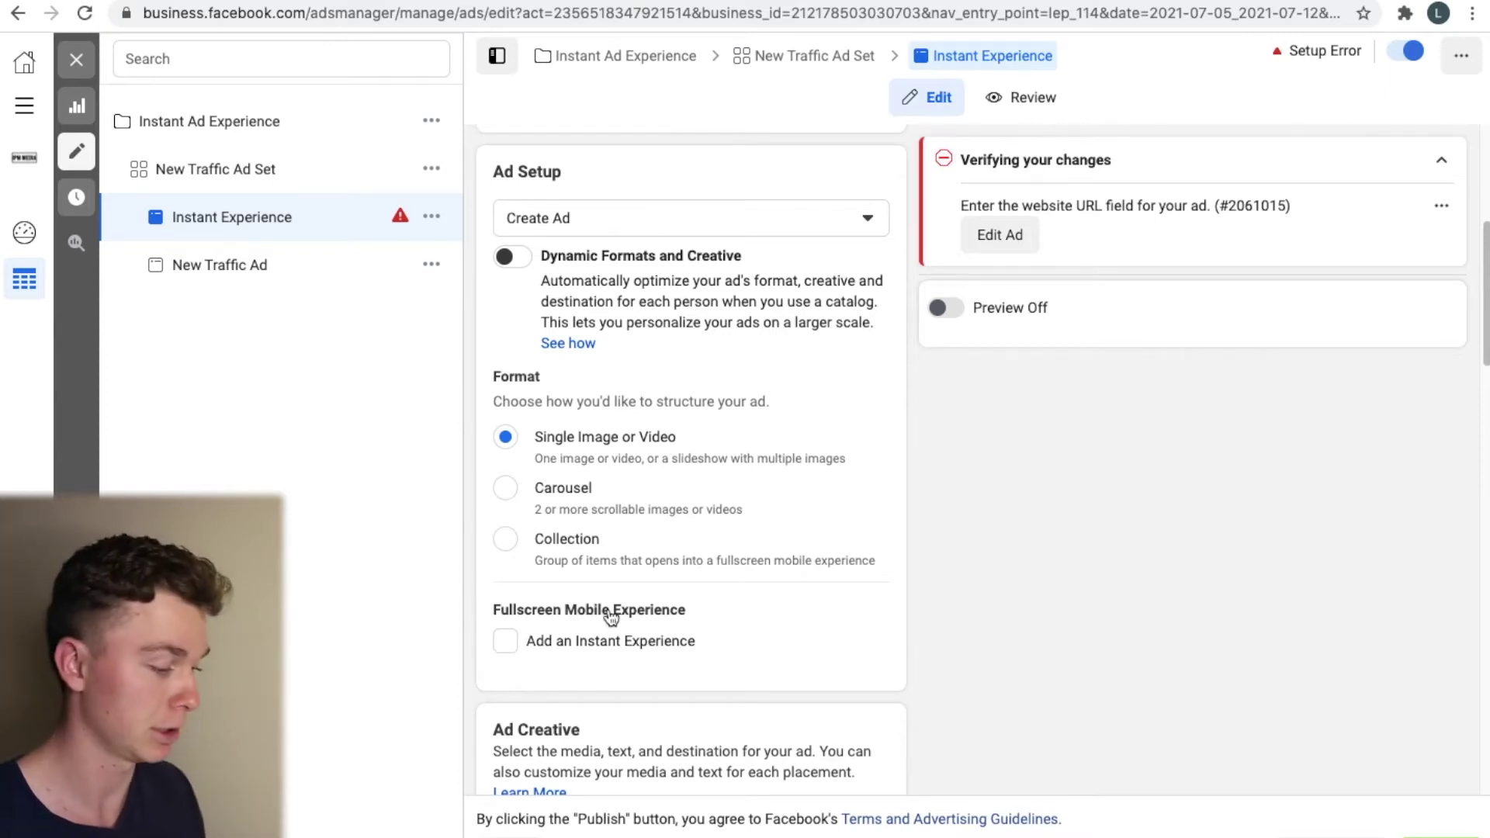
# Step: Switch on Add an Instant Experience and show the template options such as Storytelling
pyautogui.click(505, 642)
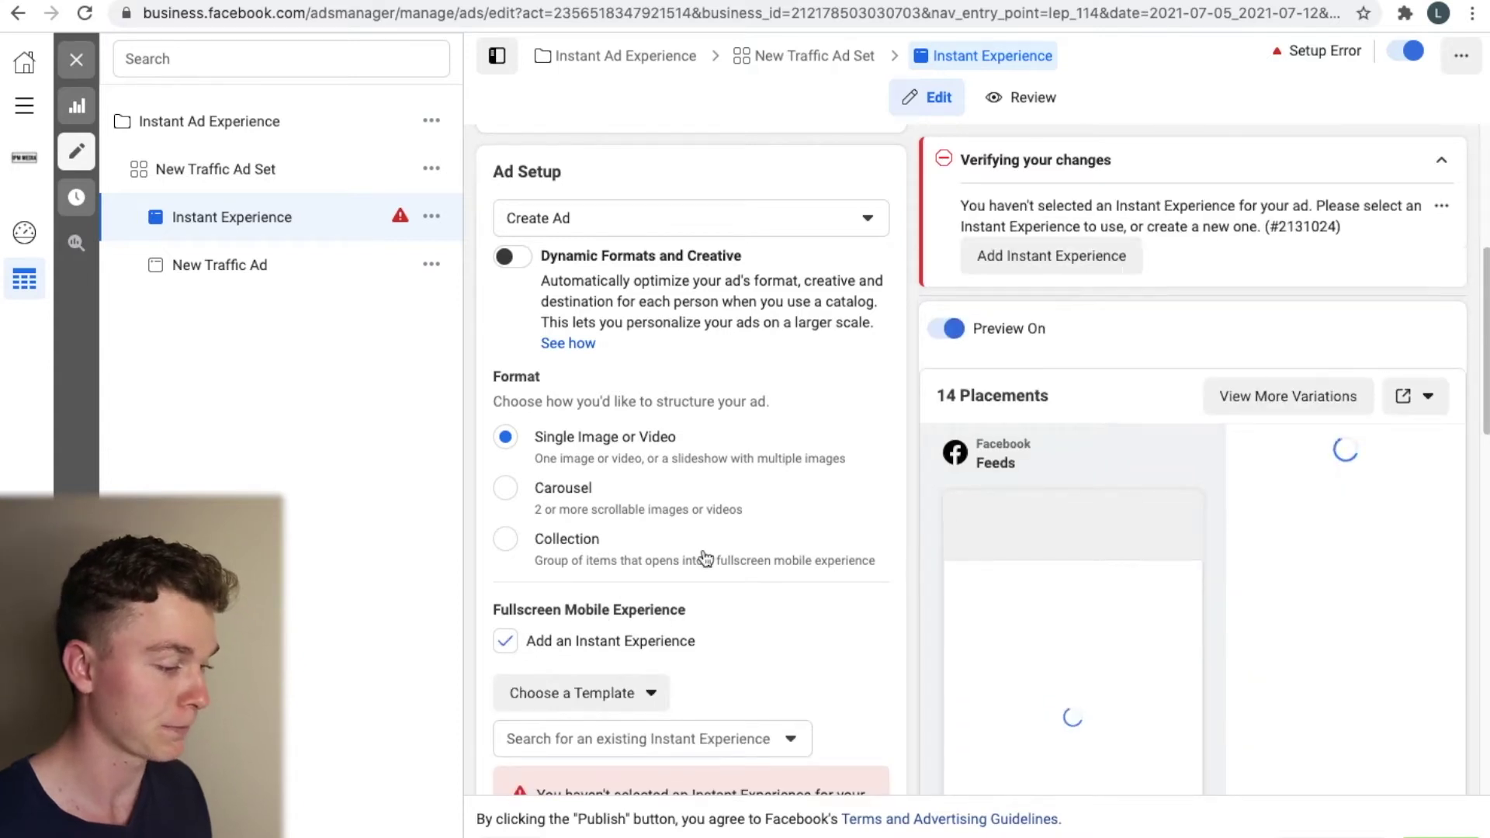
pyautogui.scroll(-1, 702, 547)
pyautogui.scroll(-2, 702, 554)
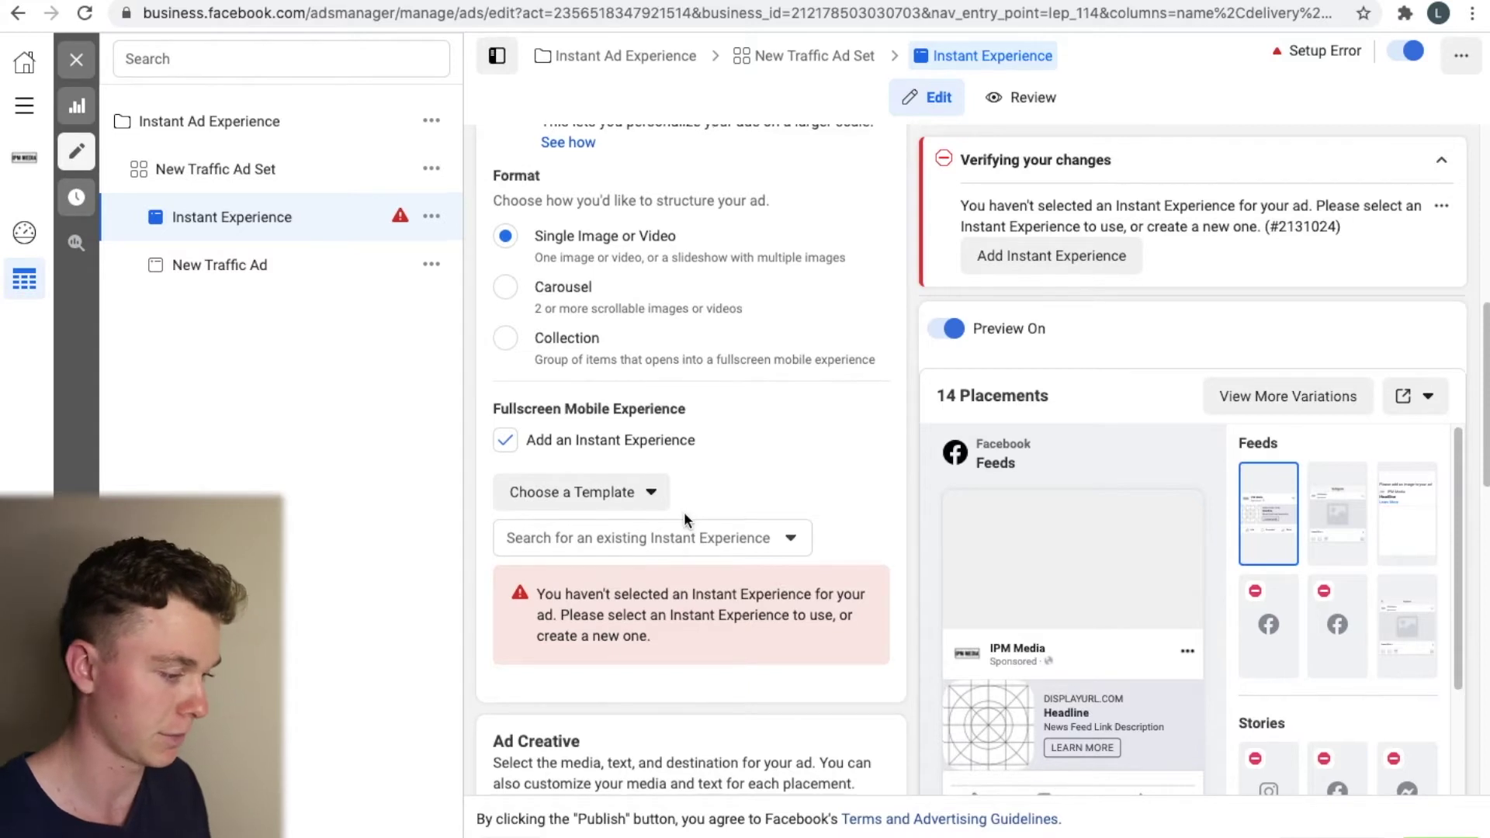
pyautogui.scroll(-2, 682, 511)
pyautogui.click(613, 349)
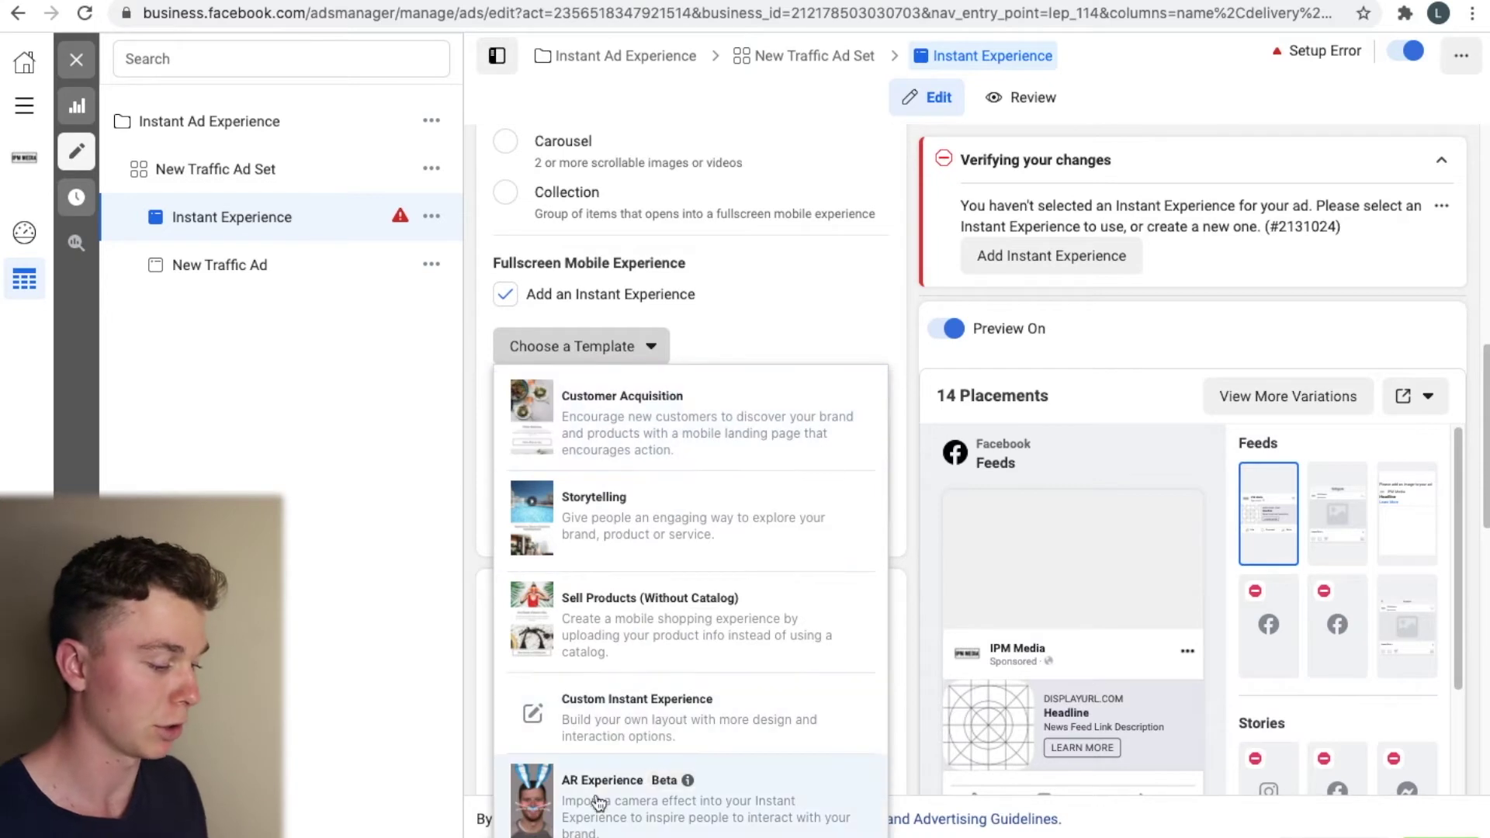
# Step: Start a custom Instant Experience titled 'Facebook Ad Instant Experience' and add a Header component
pyautogui.click(677, 706)
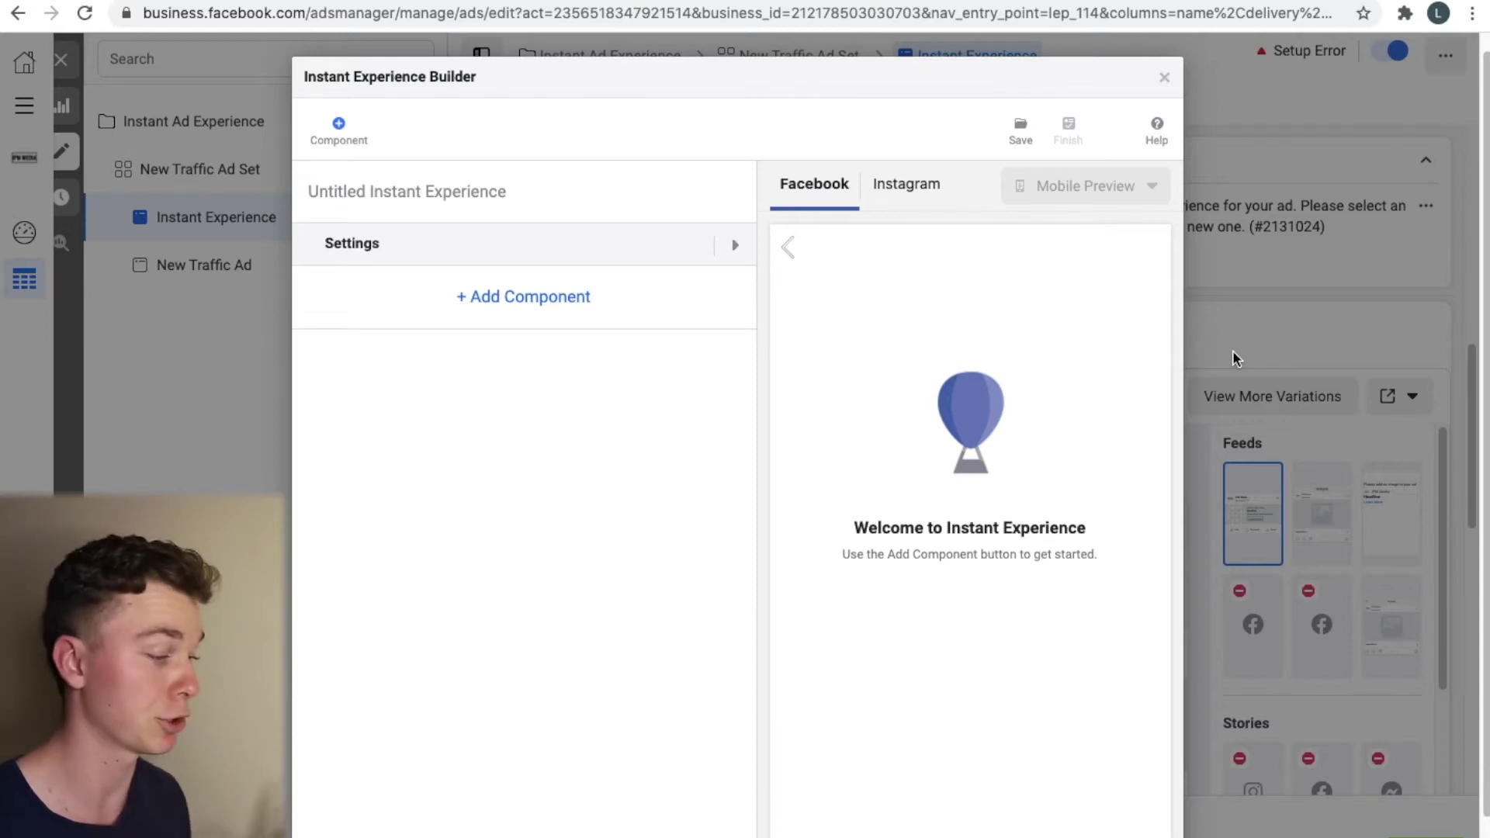
pyautogui.tripleClick(498, 195)
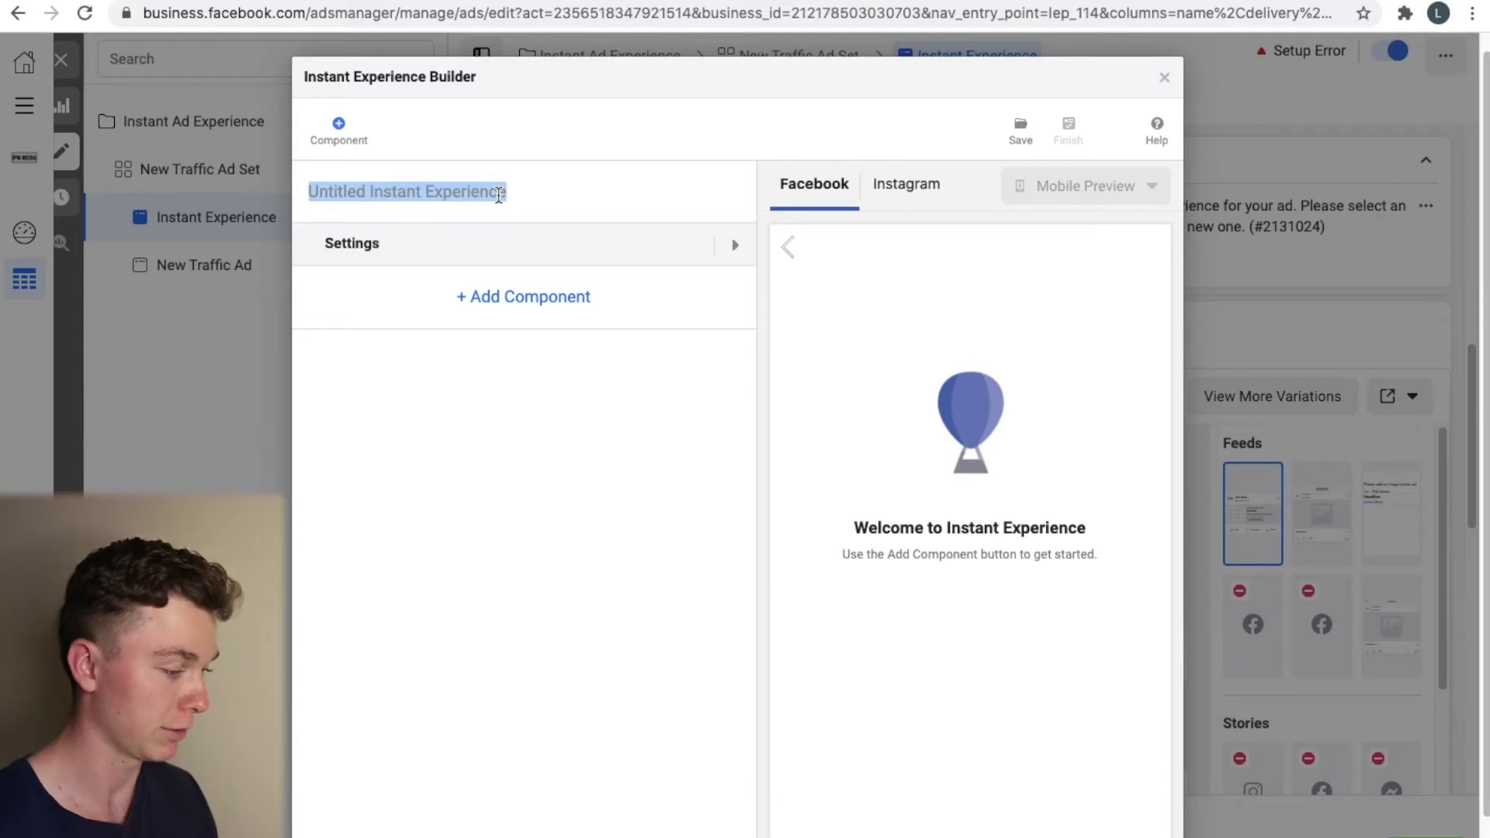
pyautogui.write('Facebook A')
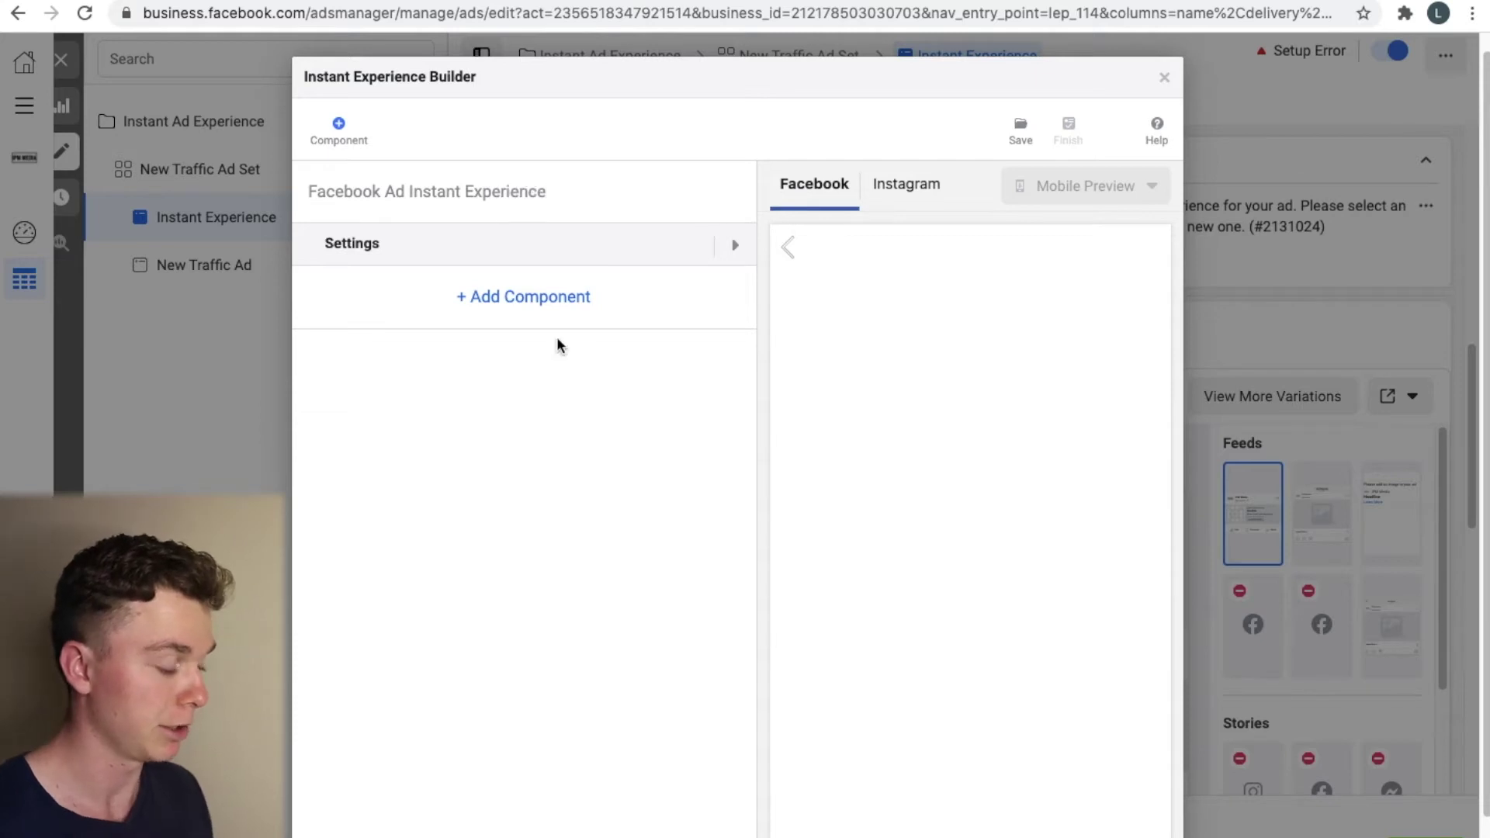
pyautogui.click(551, 303)
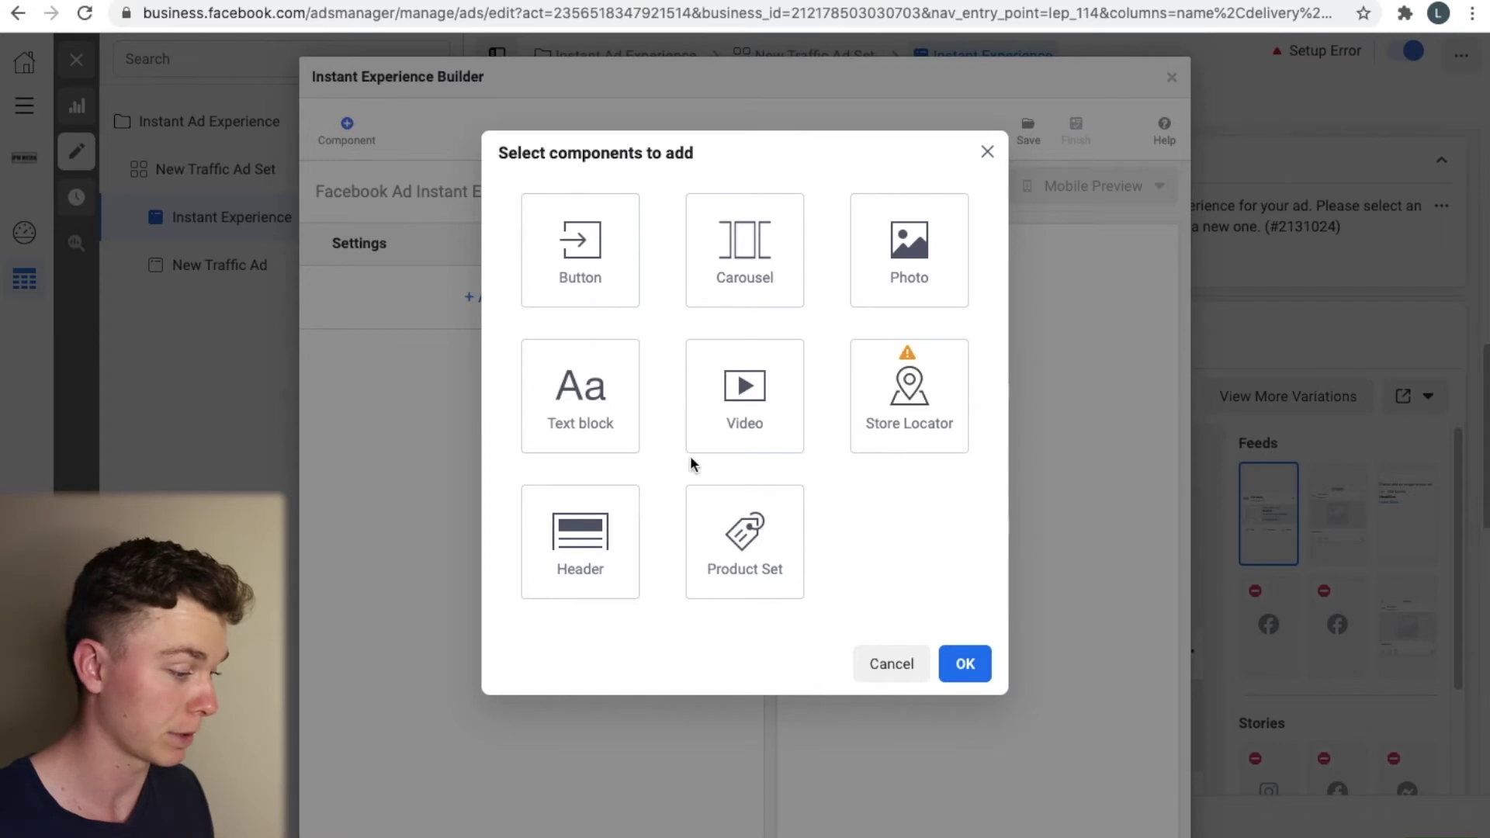
pyautogui.click(609, 531)
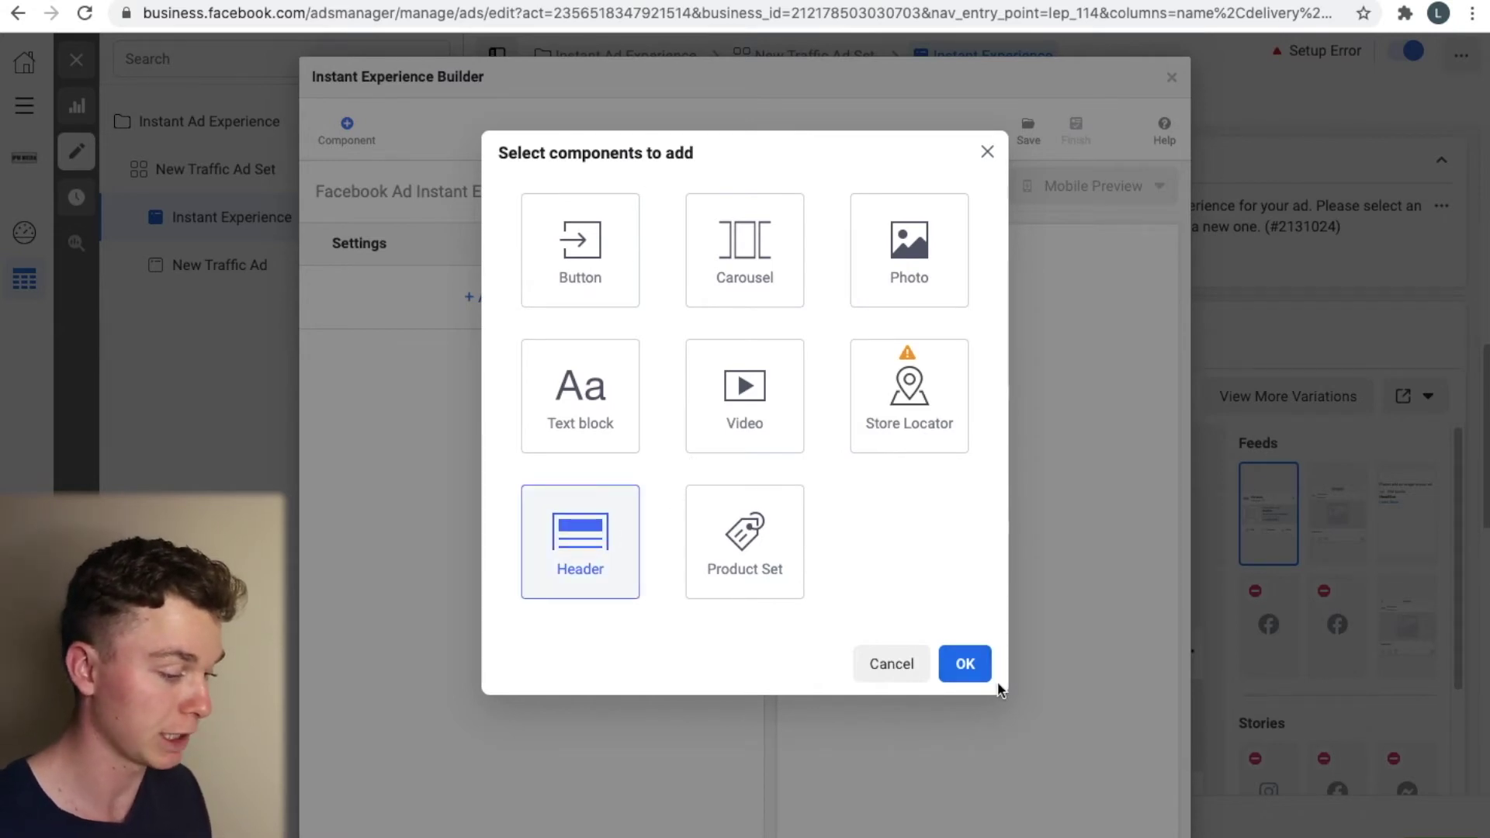
pyautogui.click(985, 152)
pyautogui.click(598, 299)
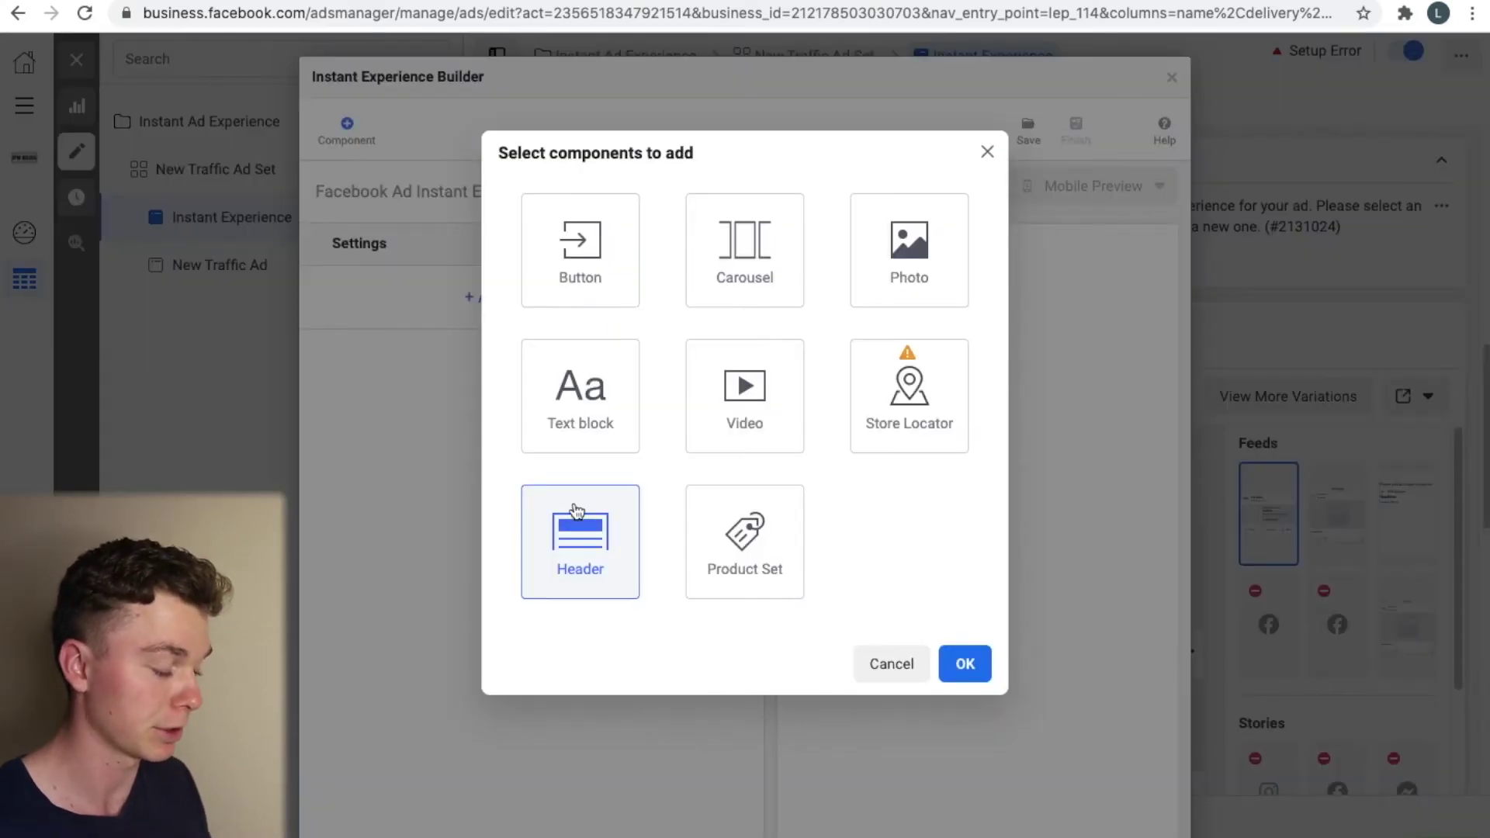
pyautogui.click(960, 663)
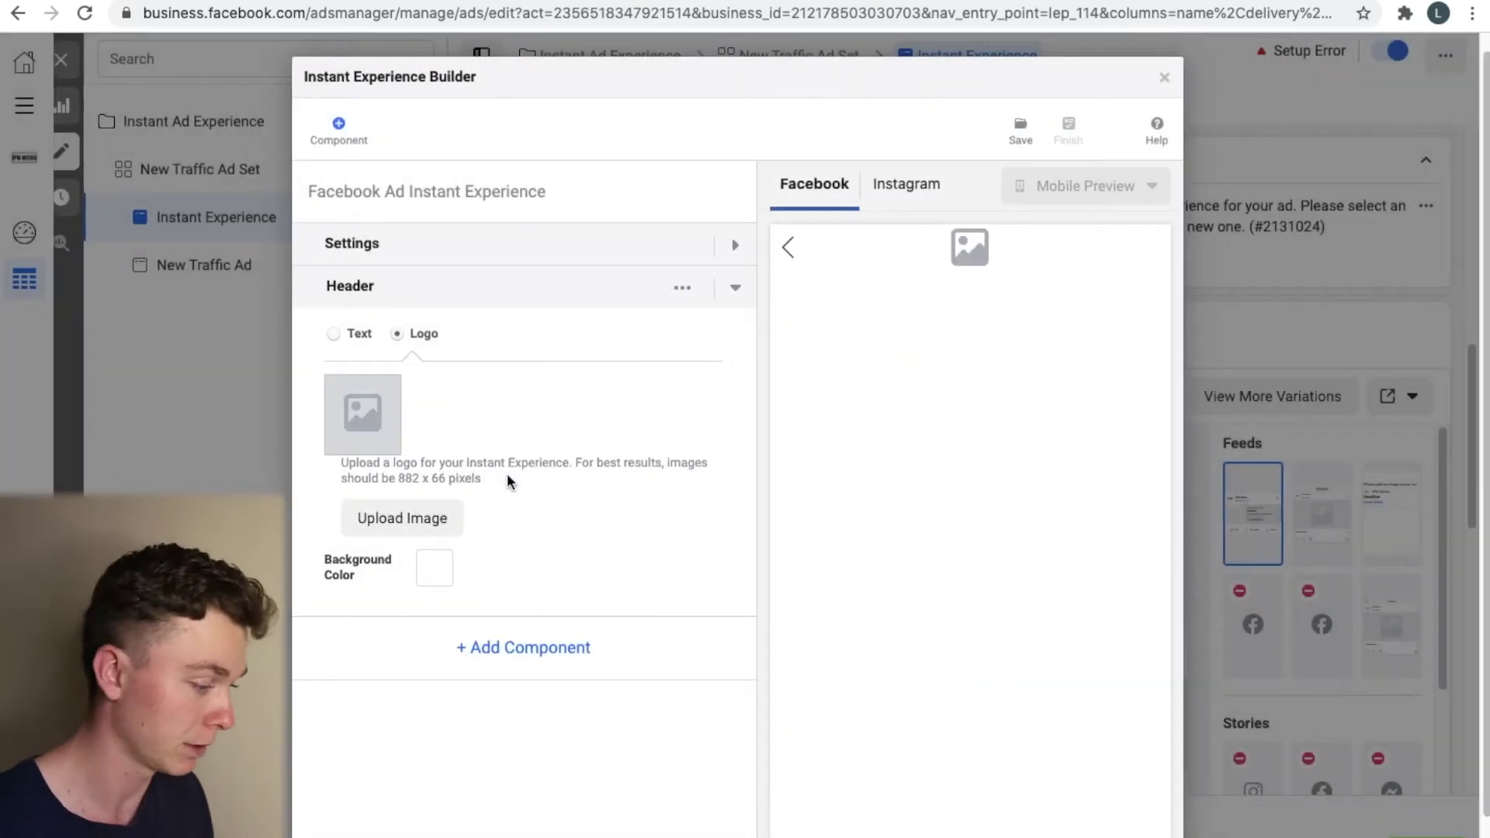
# Step: Make the header show text, titled 'Meet' followed by the presenter's full name
pyautogui.click(331, 335)
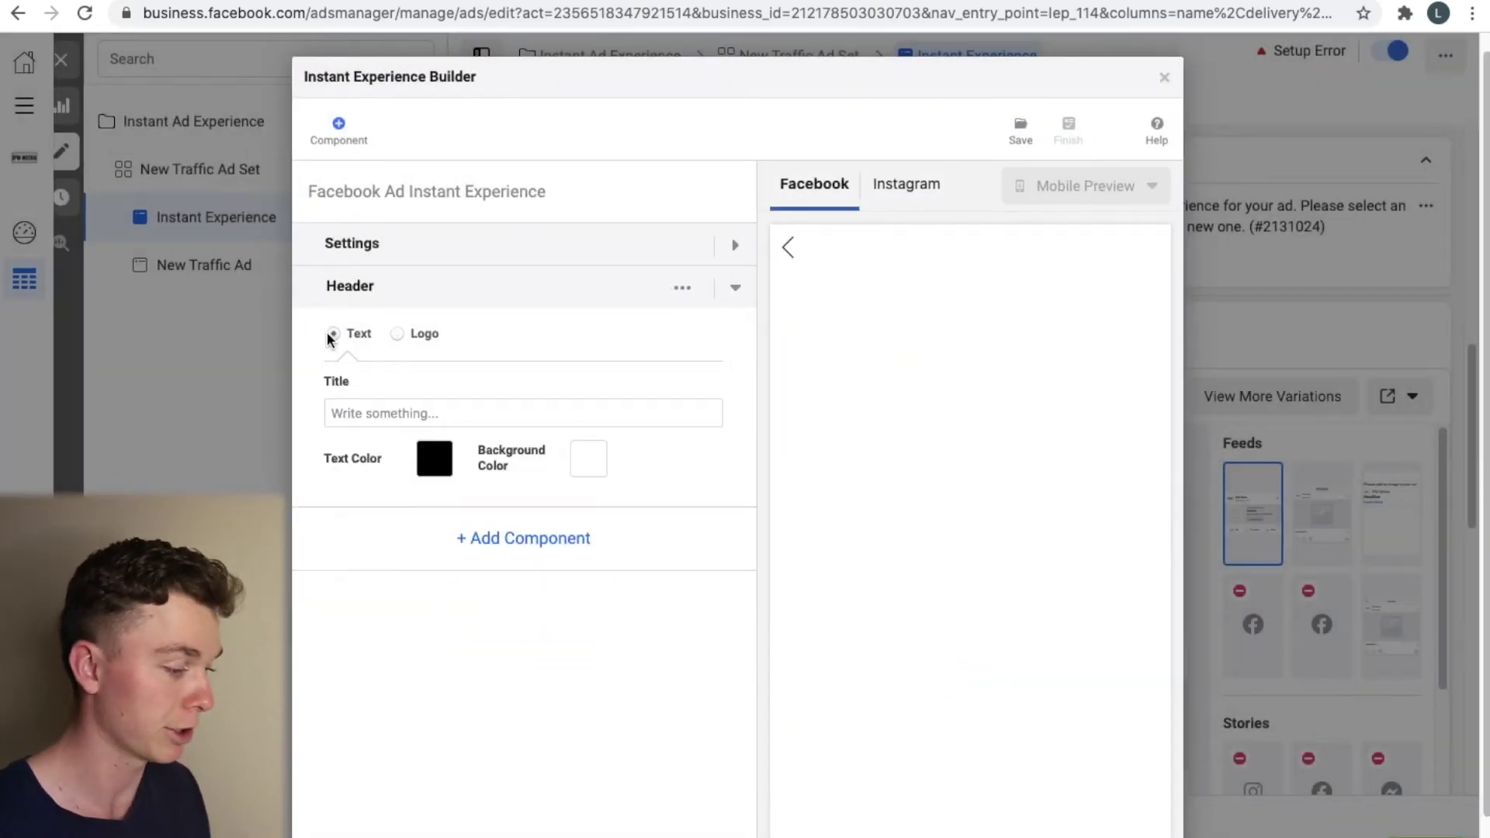
pyautogui.click(448, 413)
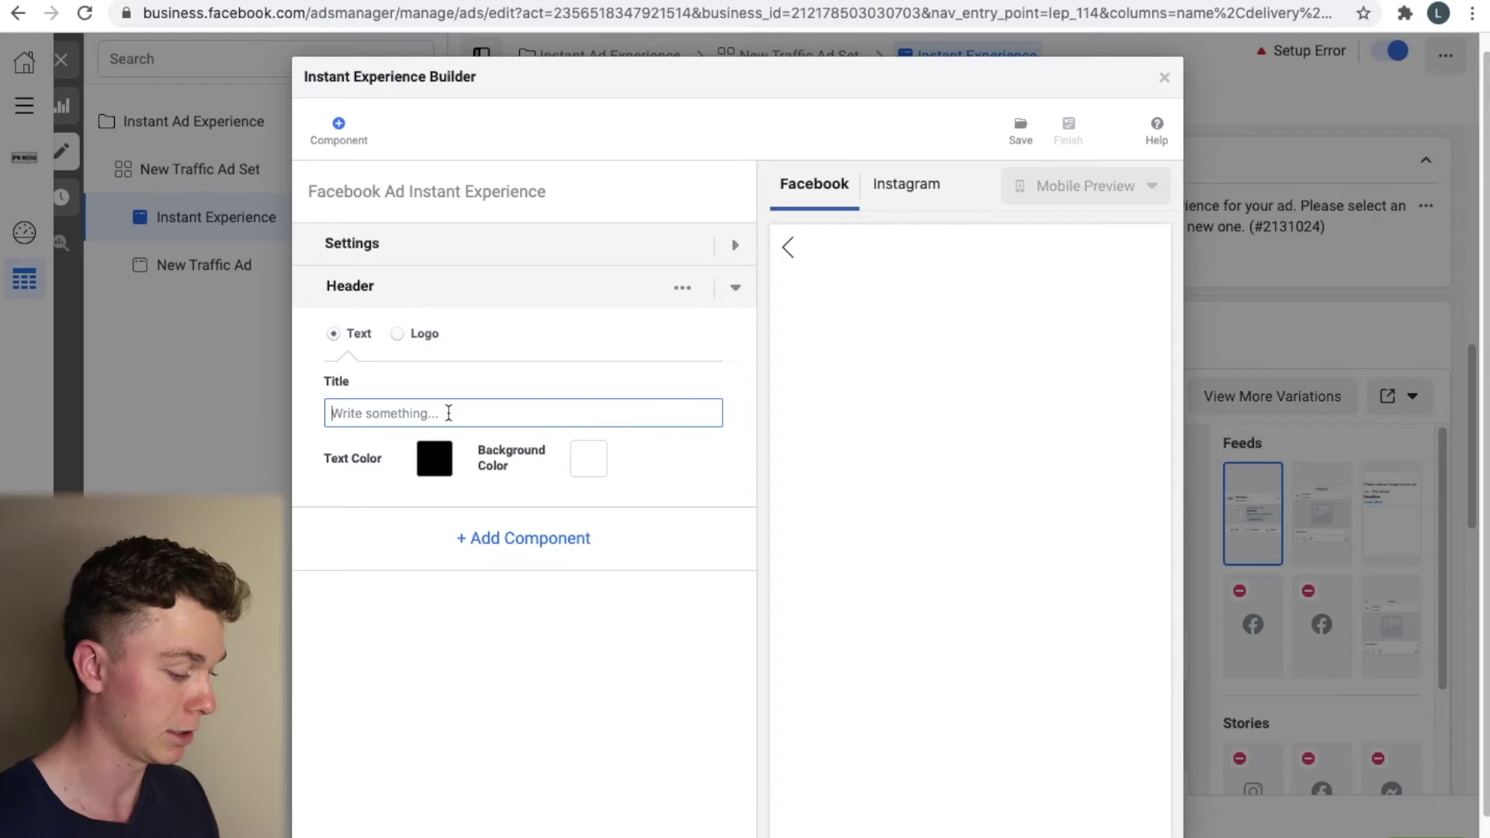
pyautogui.write('Meet Luke')
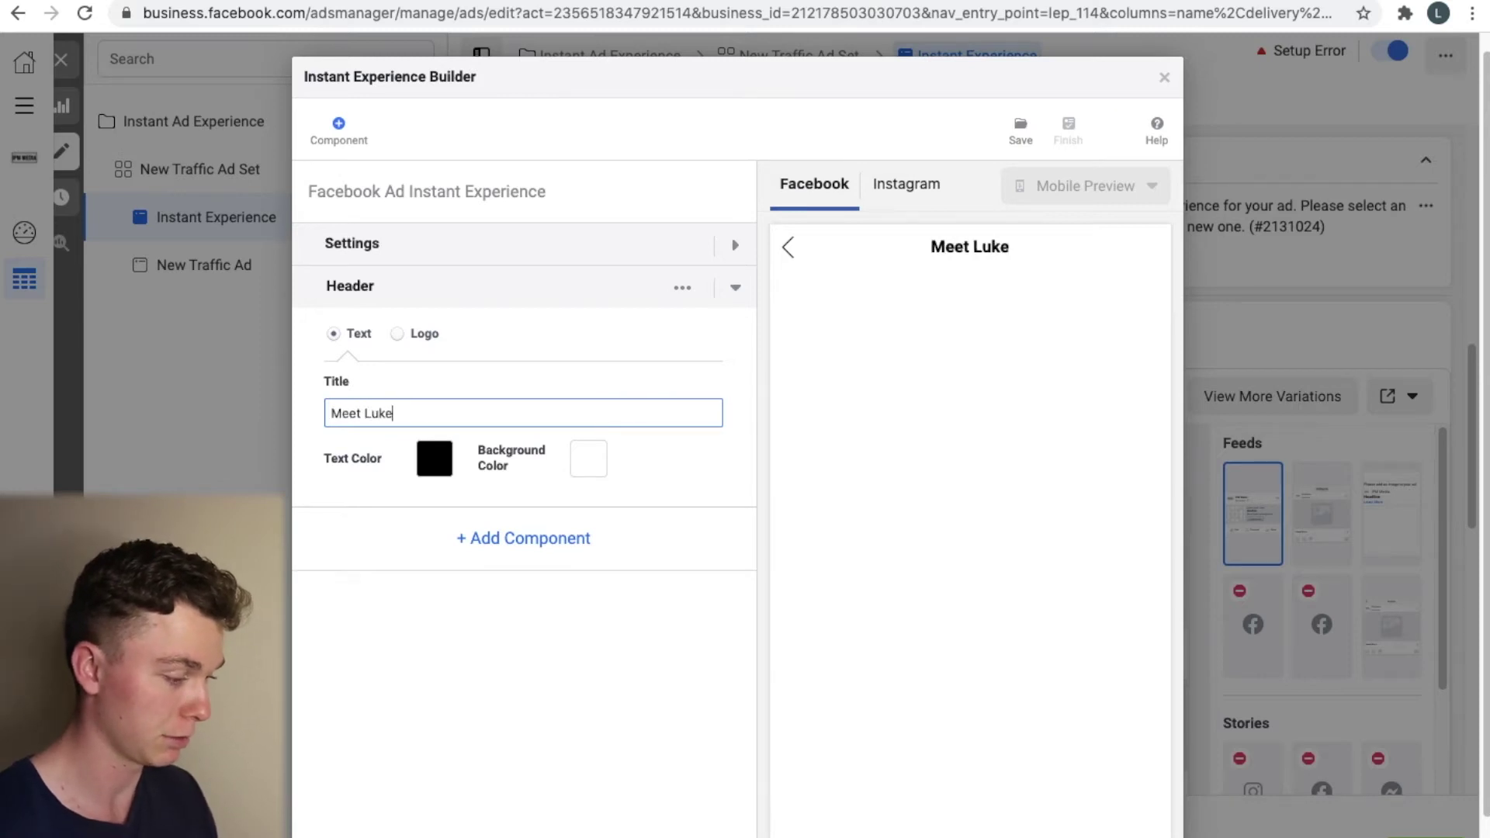
pyautogui.write(' mead')
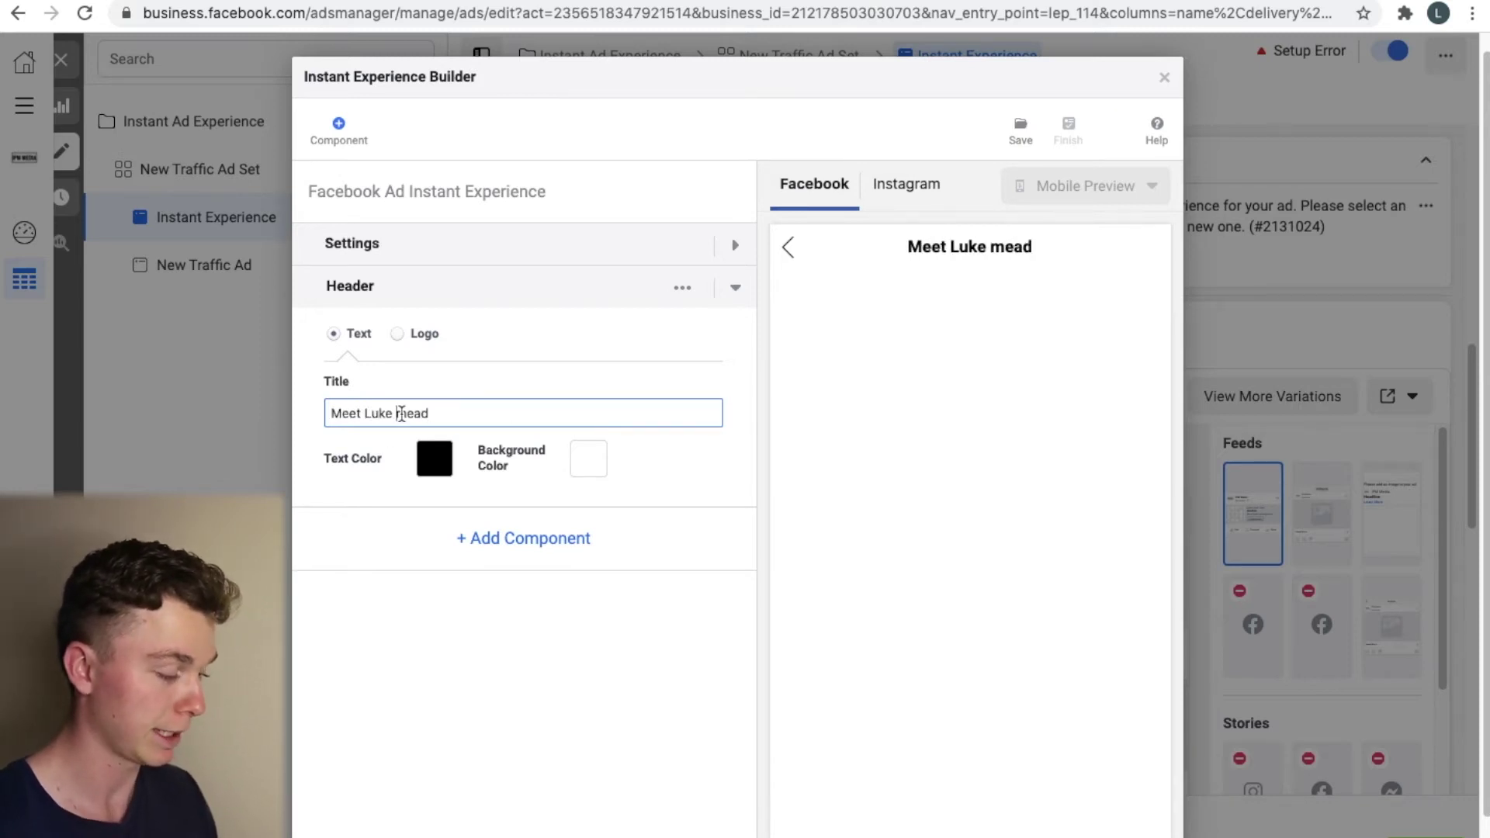
pyautogui.click(405, 413)
pyautogui.press('BackSpace')
pyautogui.write('M')
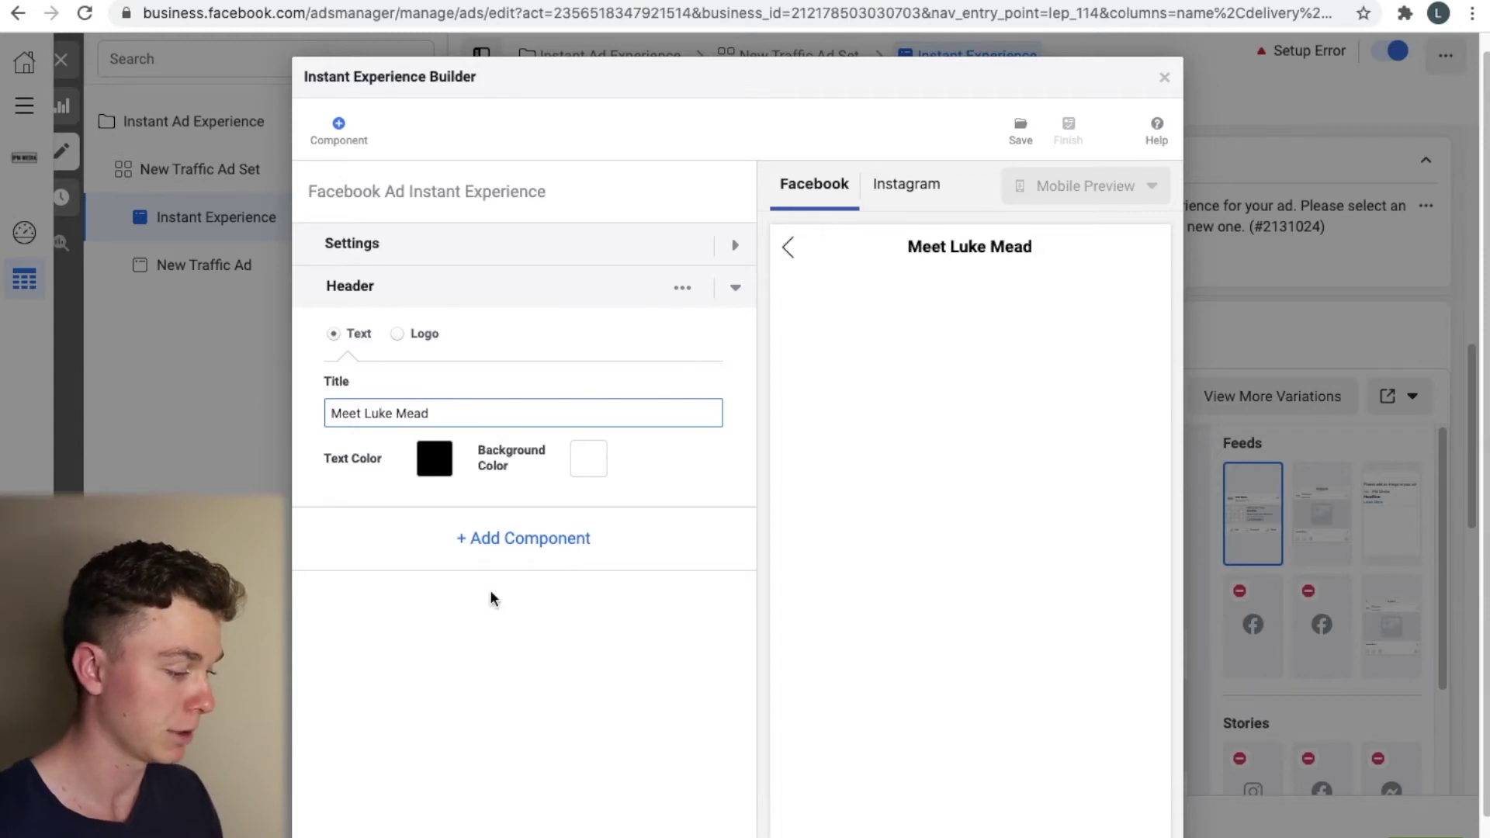
# Step: Add a Text block that greets the presenter by first name
pyautogui.click(539, 542)
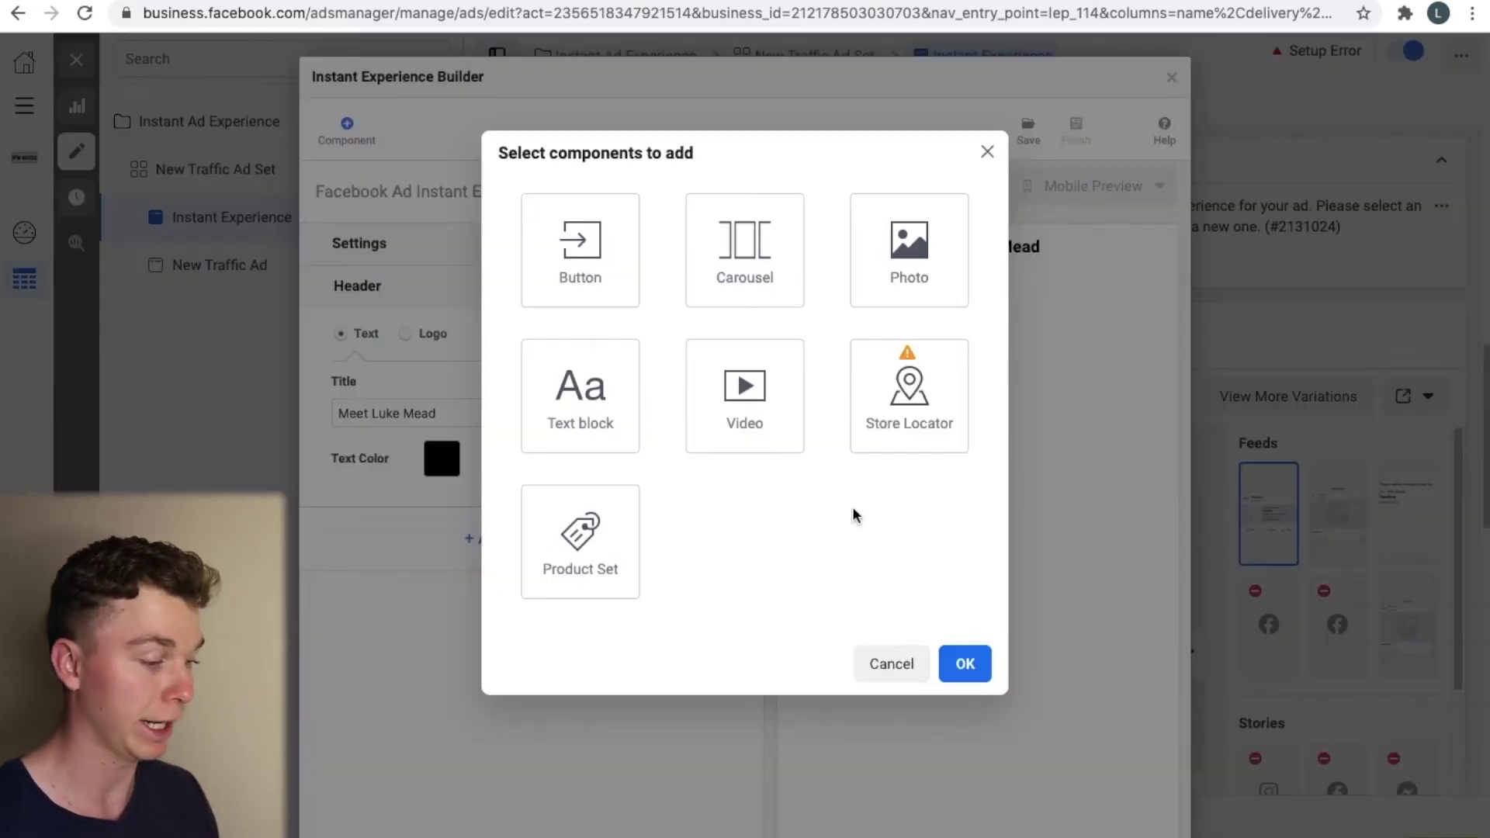
pyautogui.click(615, 415)
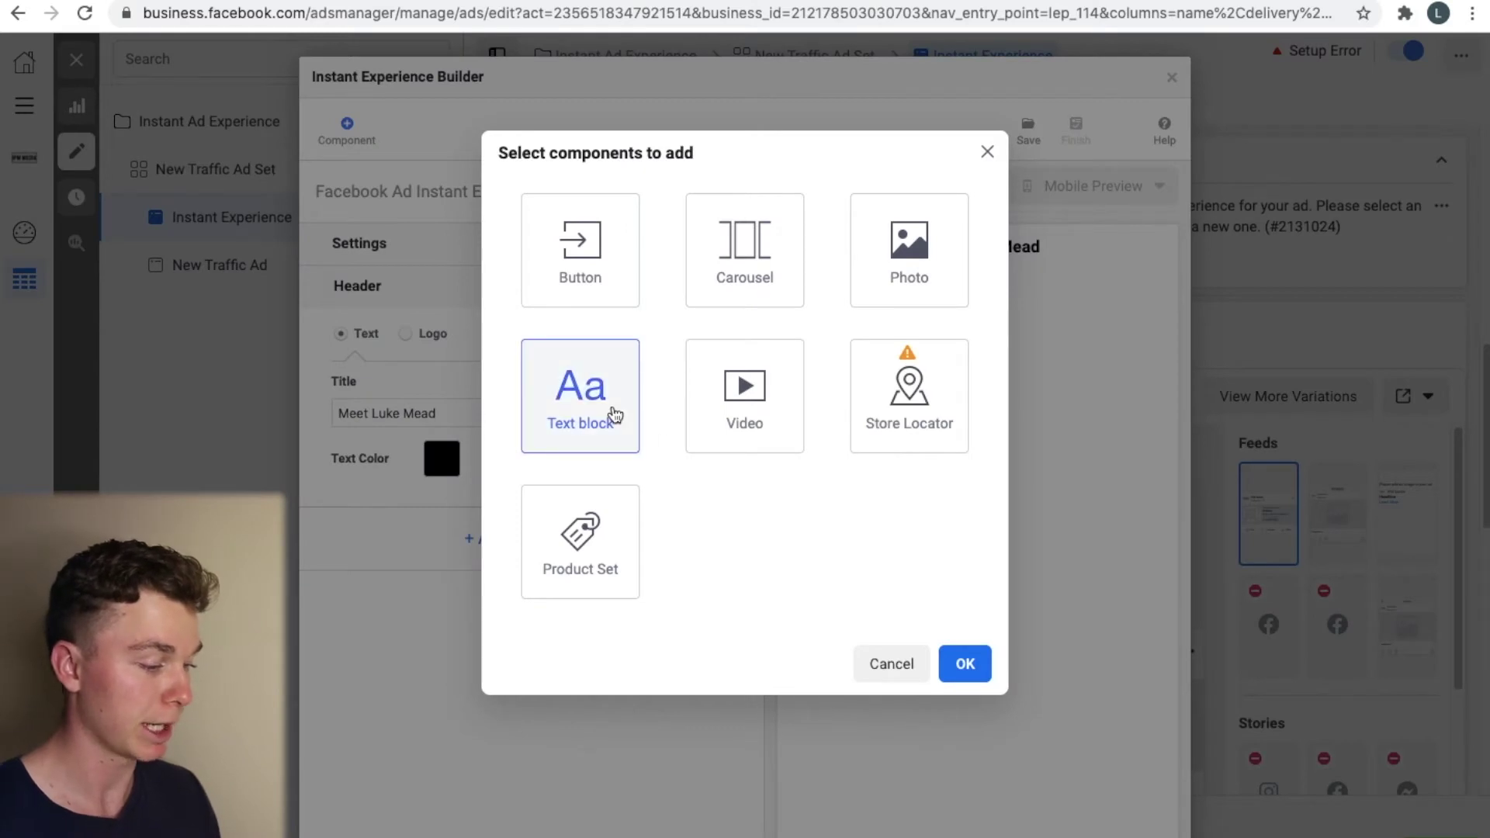
pyautogui.click(965, 663)
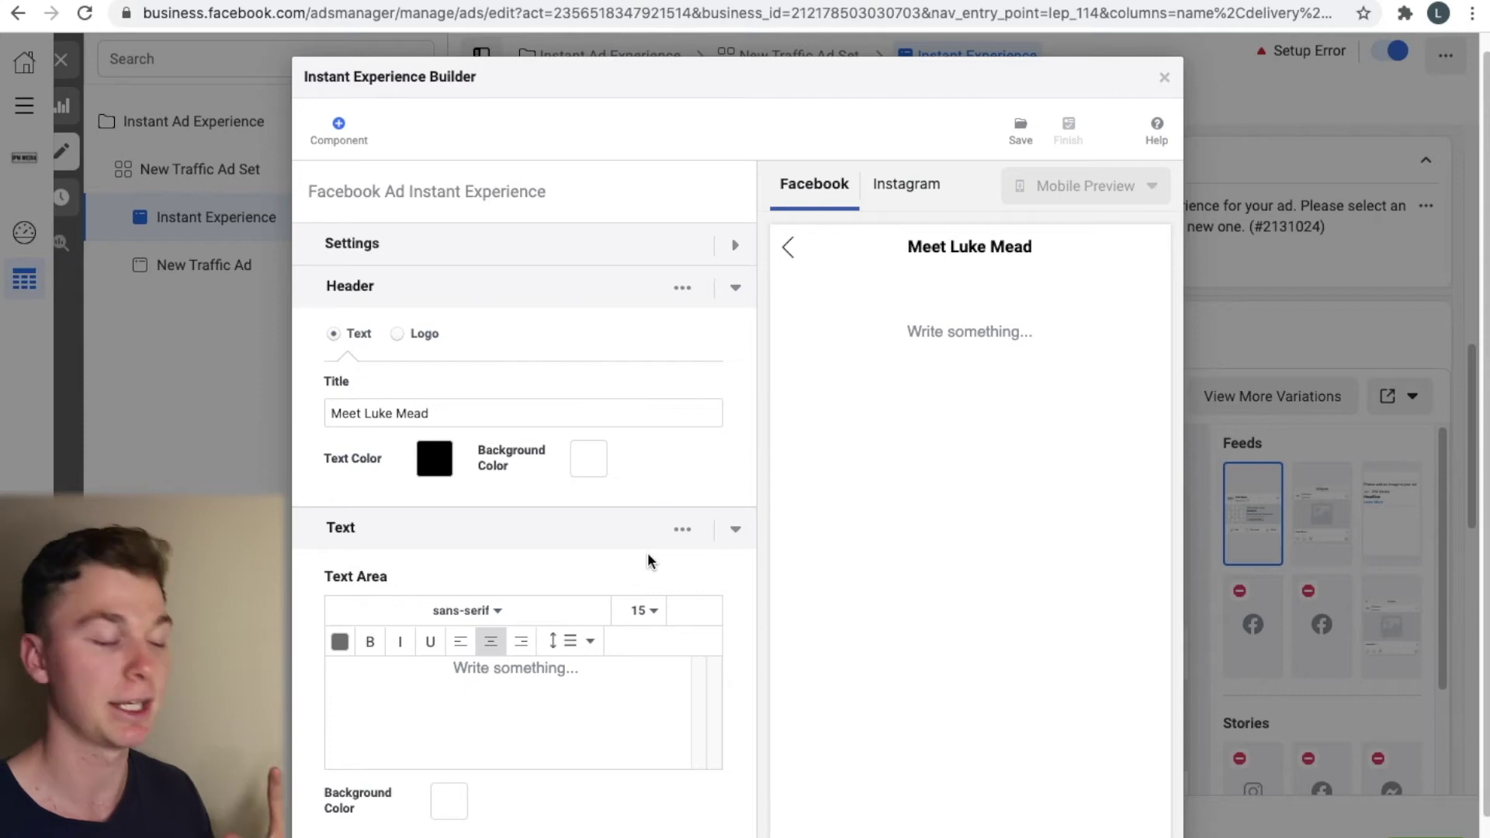
pyautogui.click(508, 664)
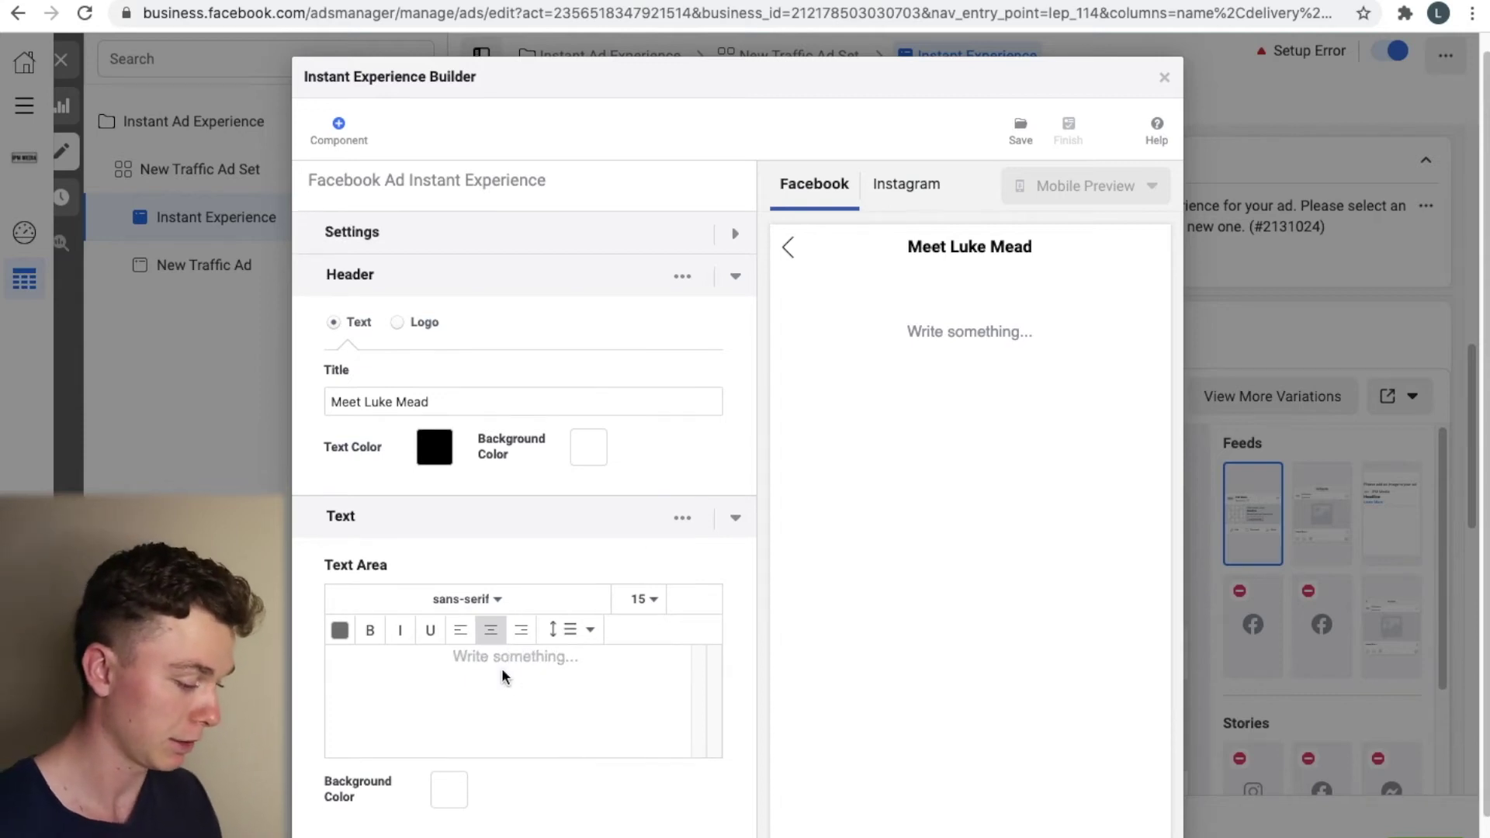
pyautogui.write('Meet')
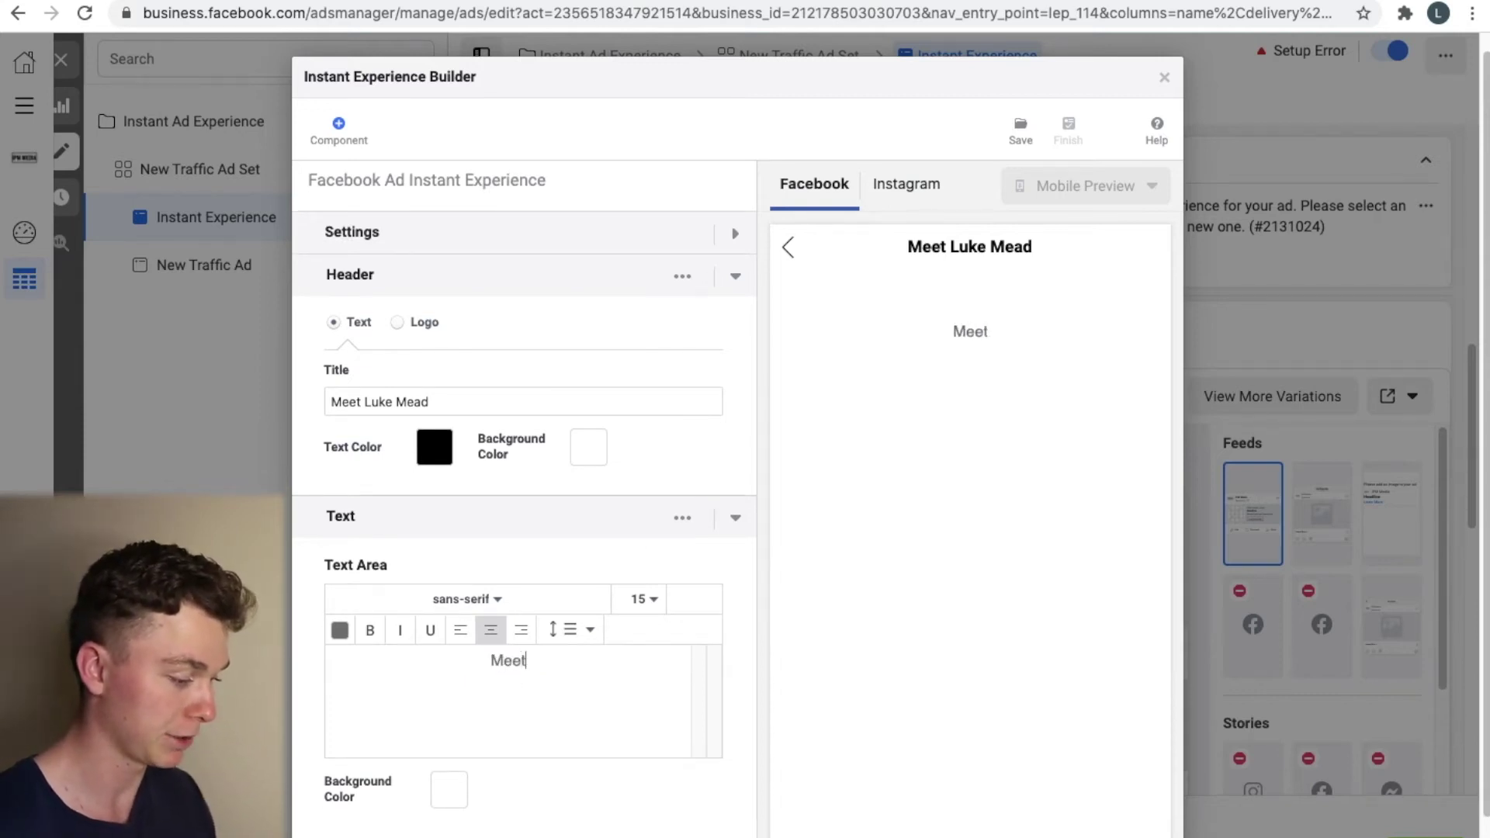
pyautogui.write(' Luke')
# Step: Set the greeting to size 22 in dark grey #2d2d2d
pyautogui.doubleClick(519, 661)
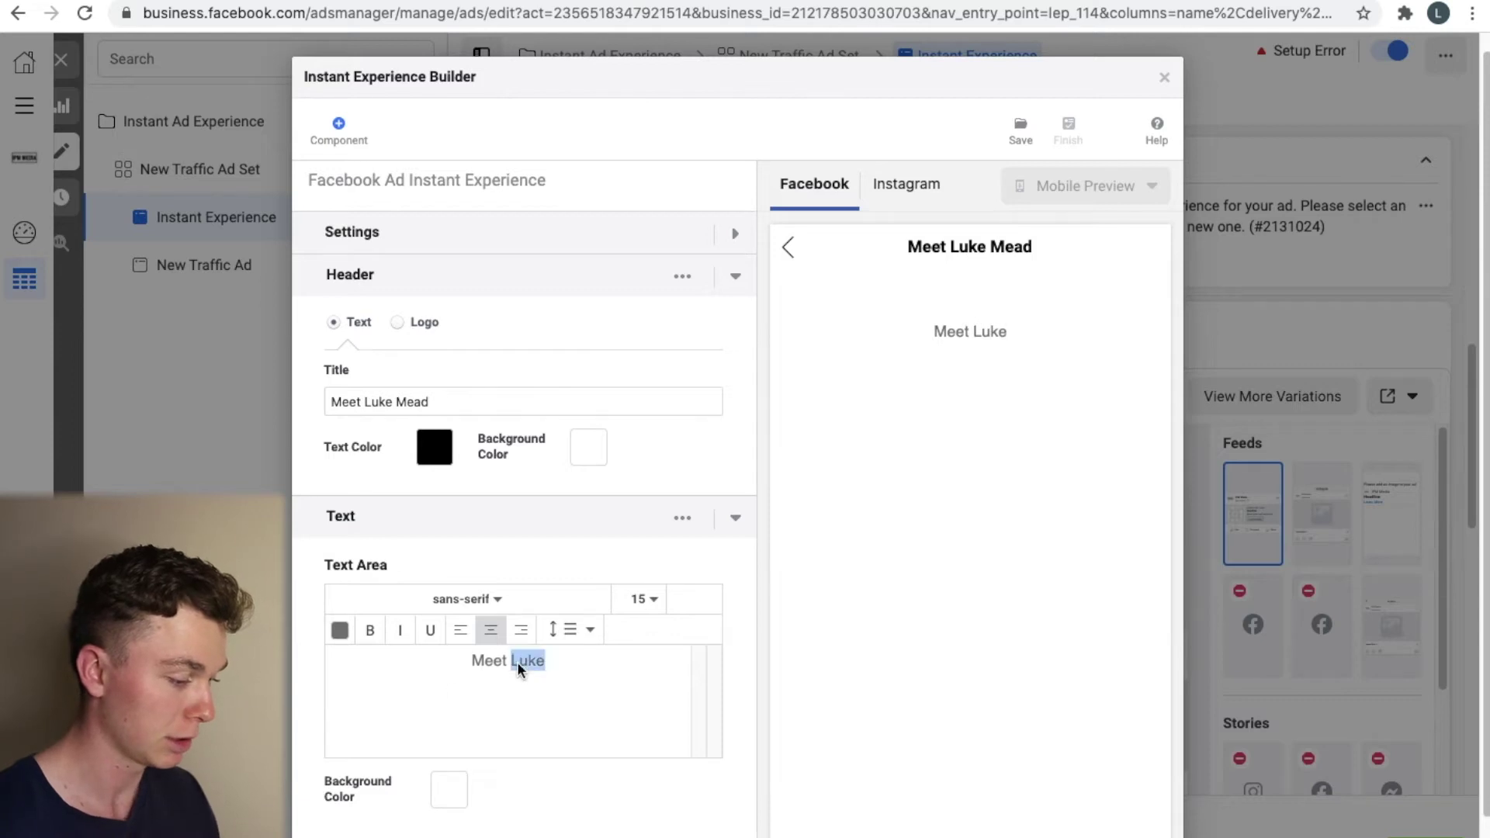
pyautogui.tripleClick(519, 661)
pyautogui.click(638, 599)
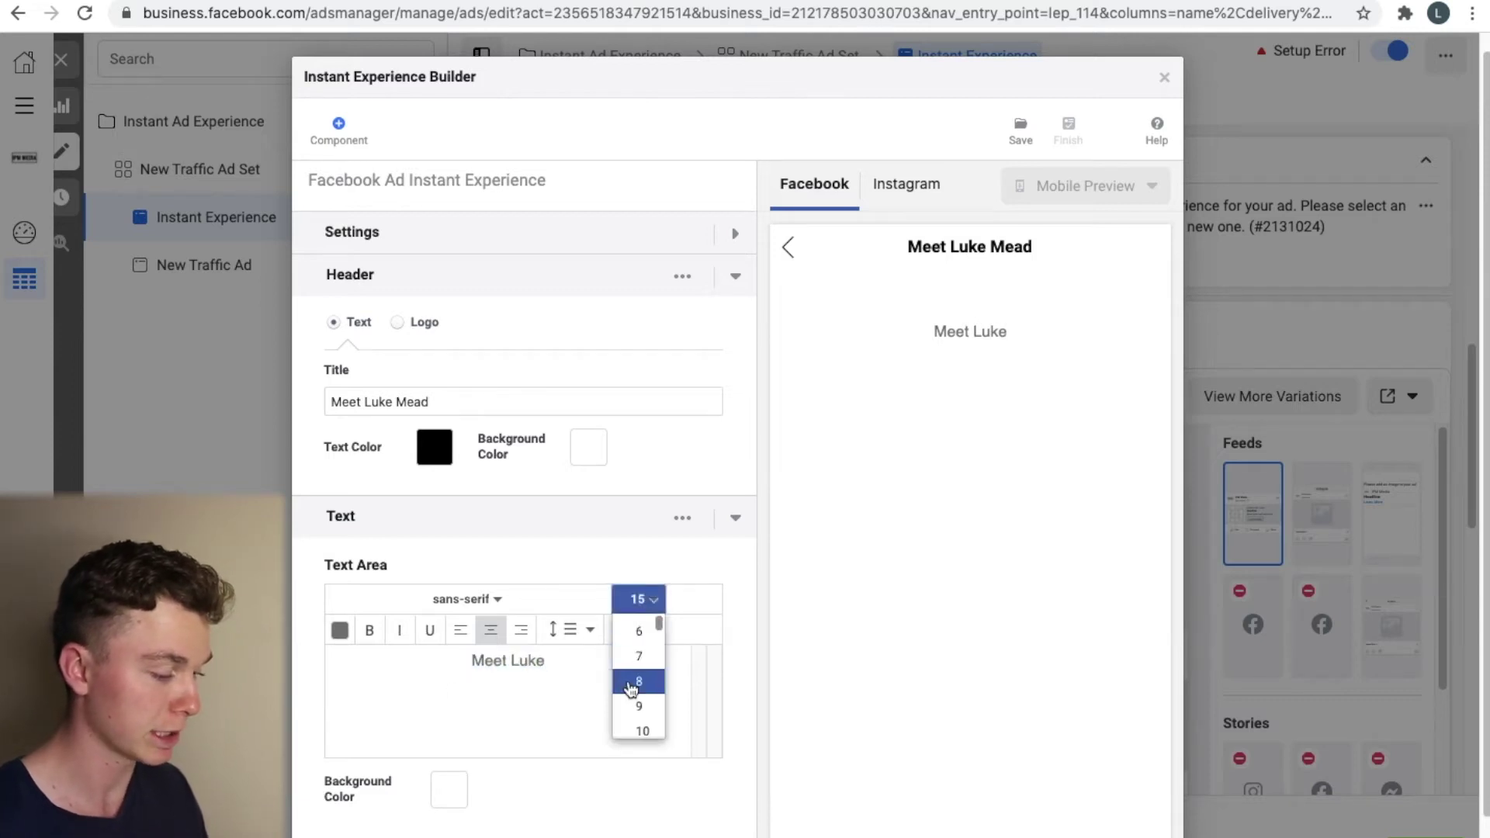
pyautogui.scroll(-5, 632, 695)
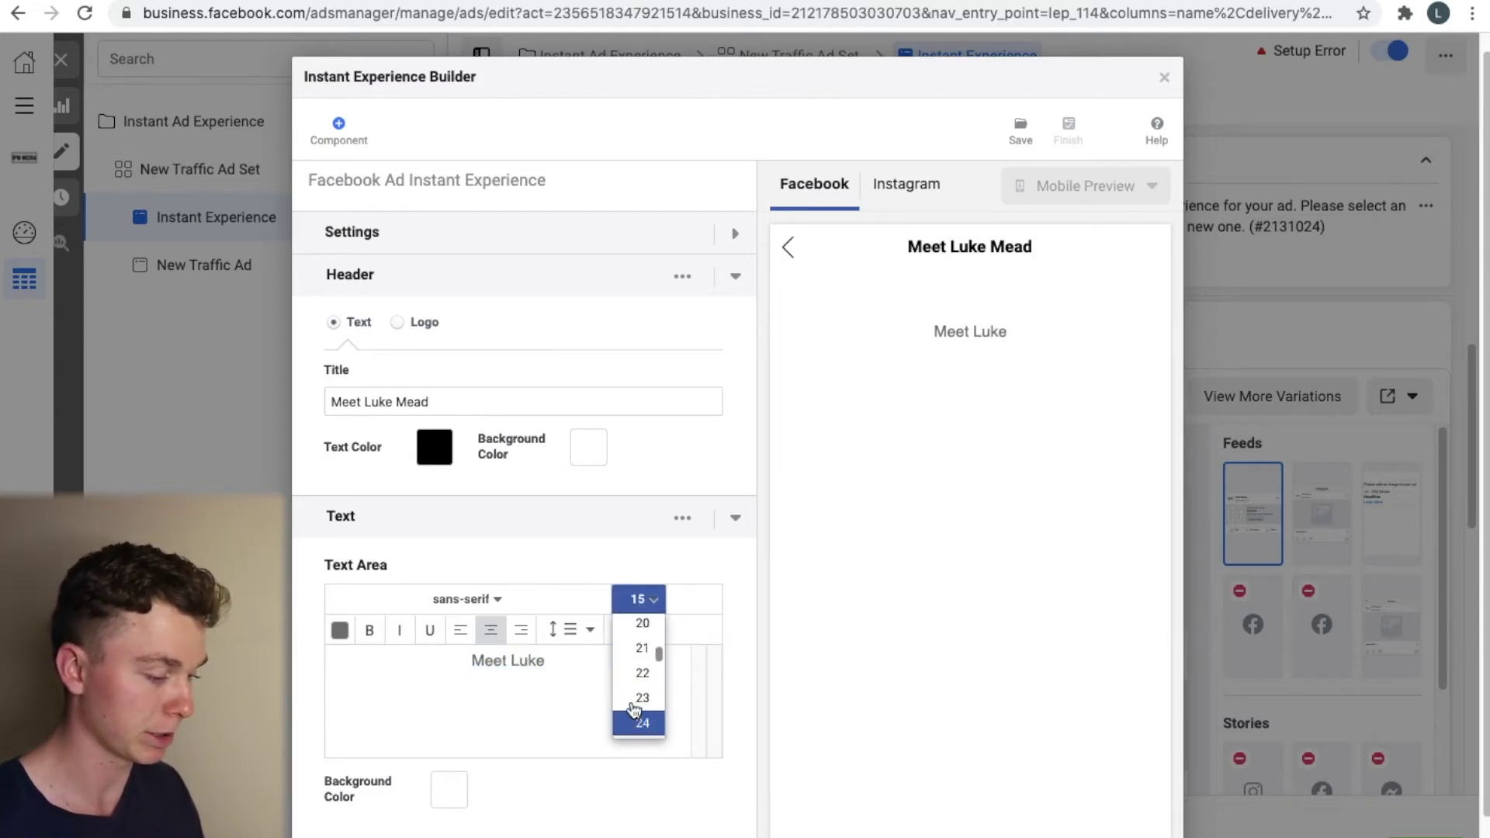
pyautogui.click(638, 672)
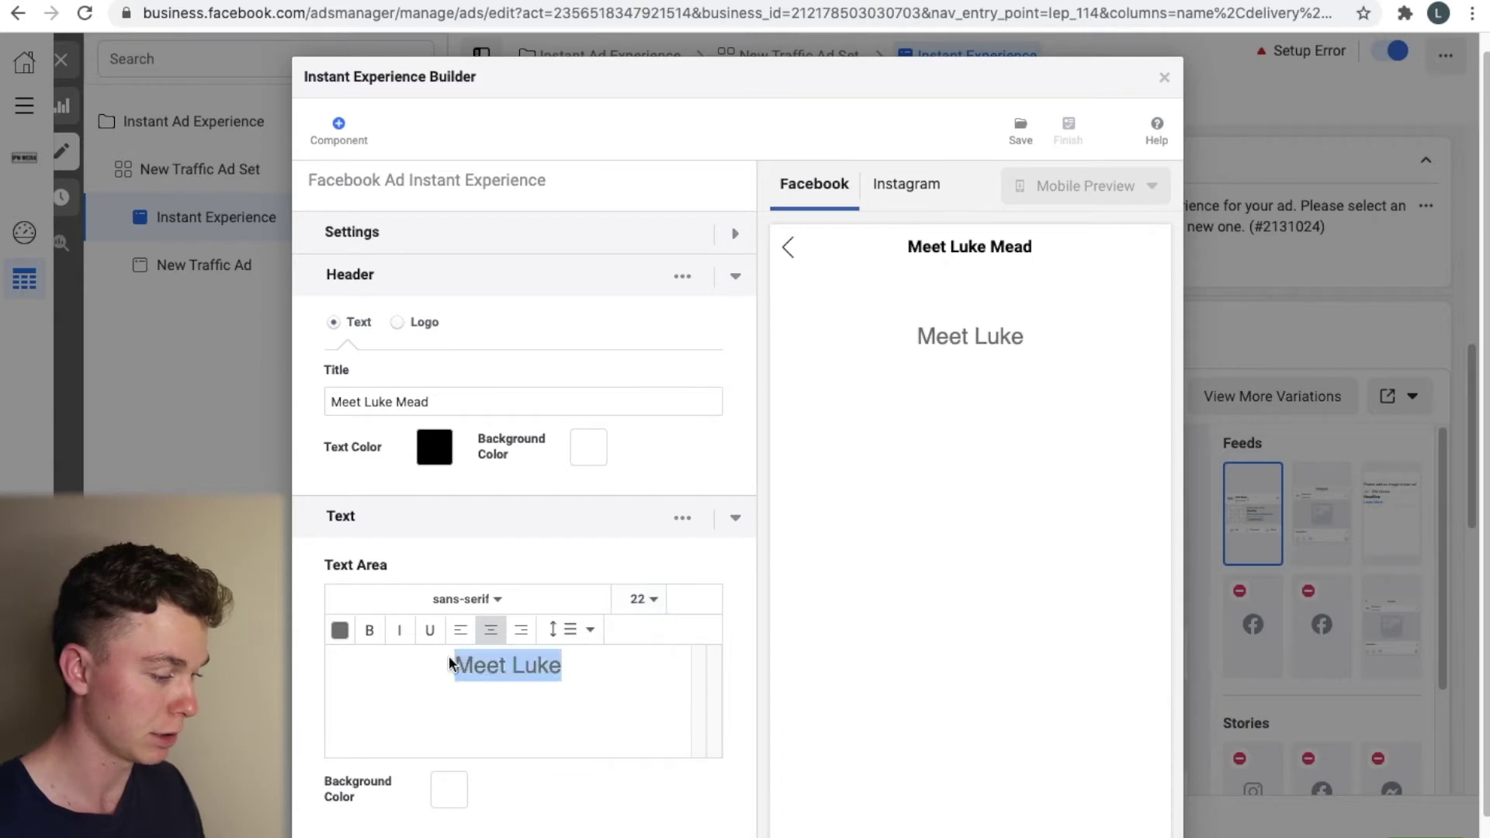
pyautogui.click(341, 630)
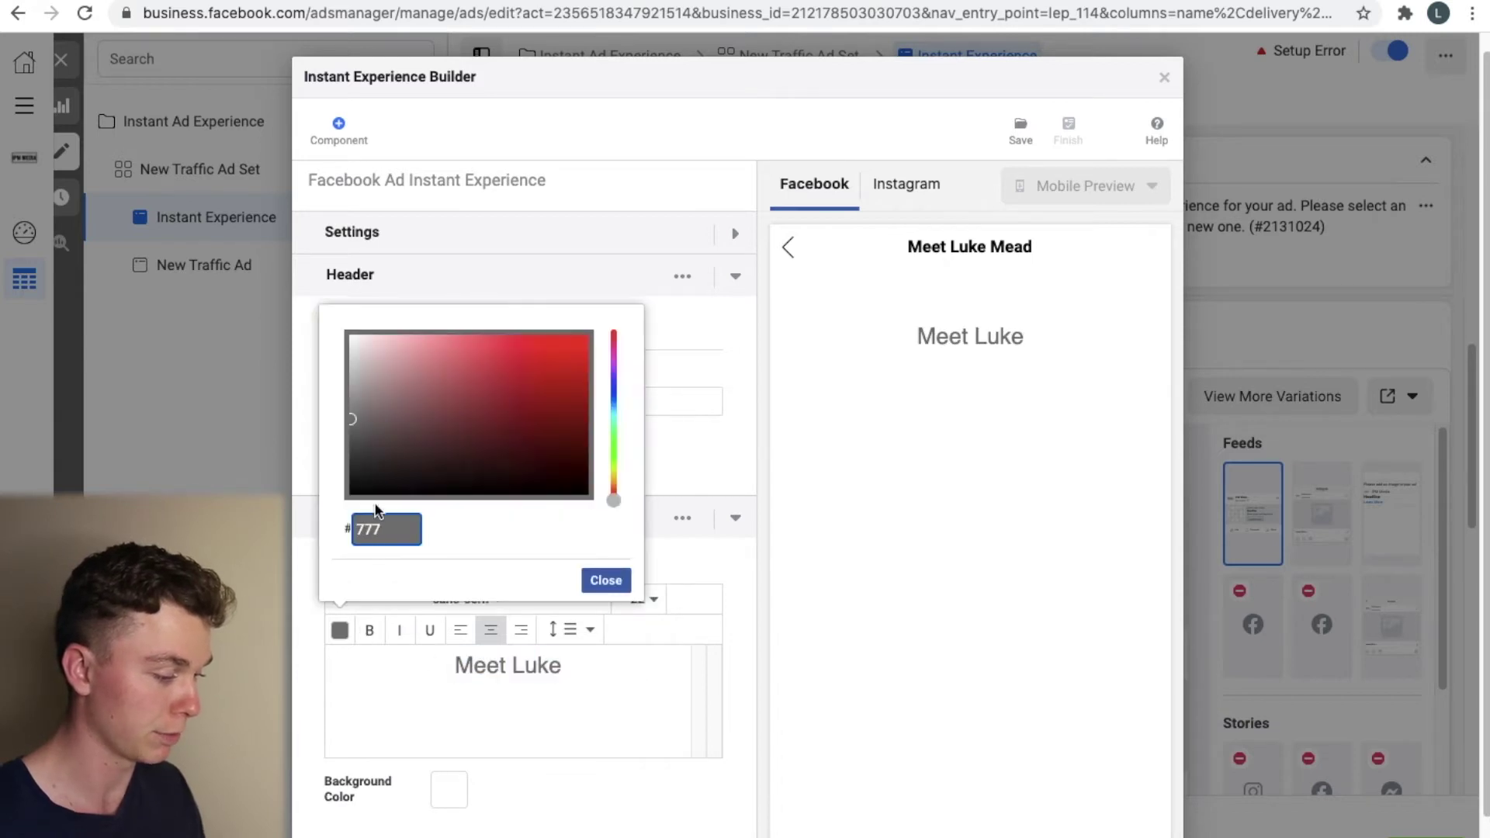
pyautogui.moveTo(353, 475); pyautogui.dragTo(342, 470)
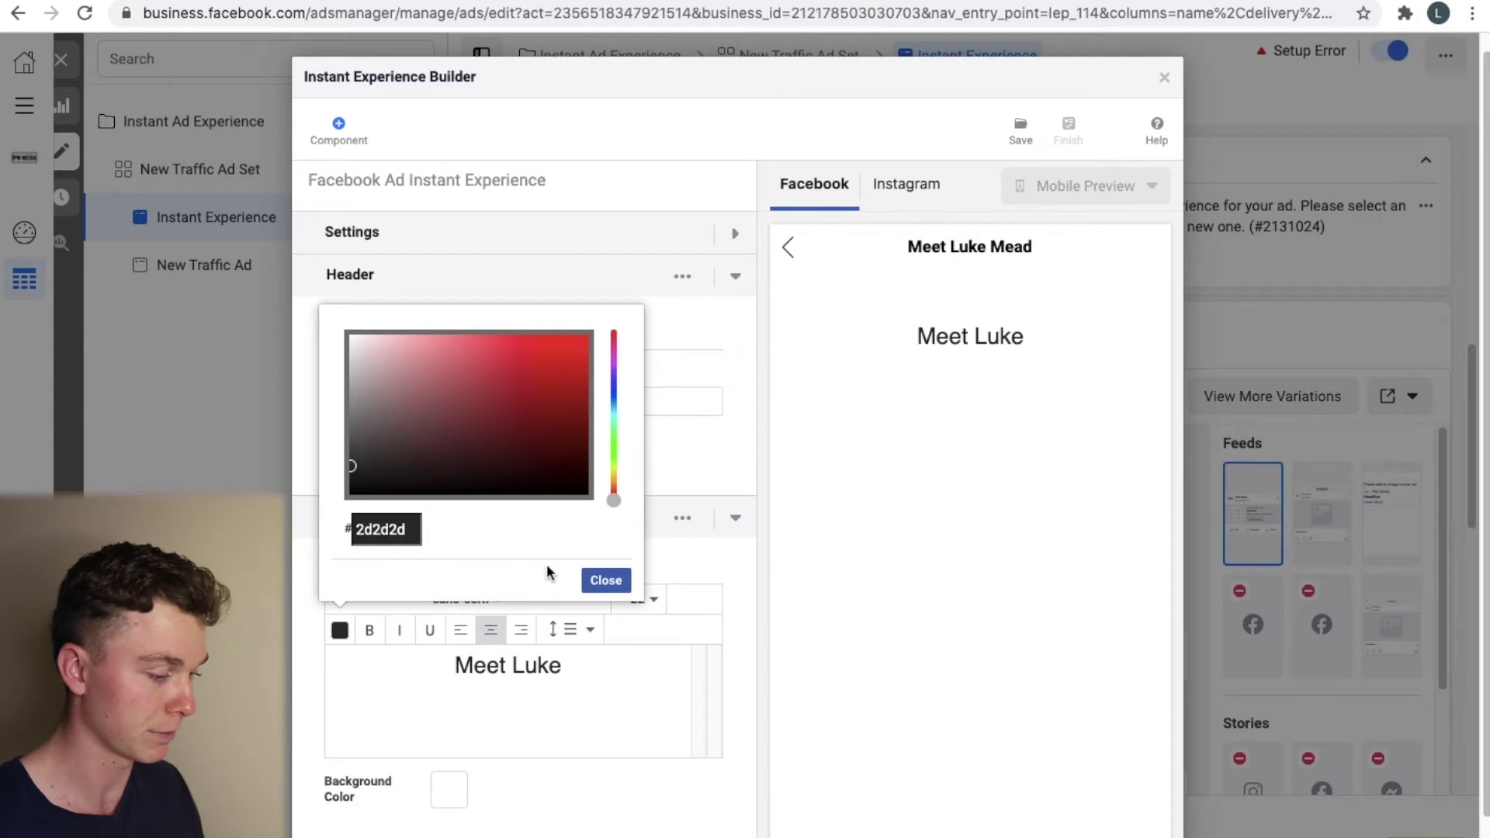
pyautogui.click(605, 580)
# Step: Make the greeting bold and enlarge it to size 26
pyautogui.tripleClick(487, 667)
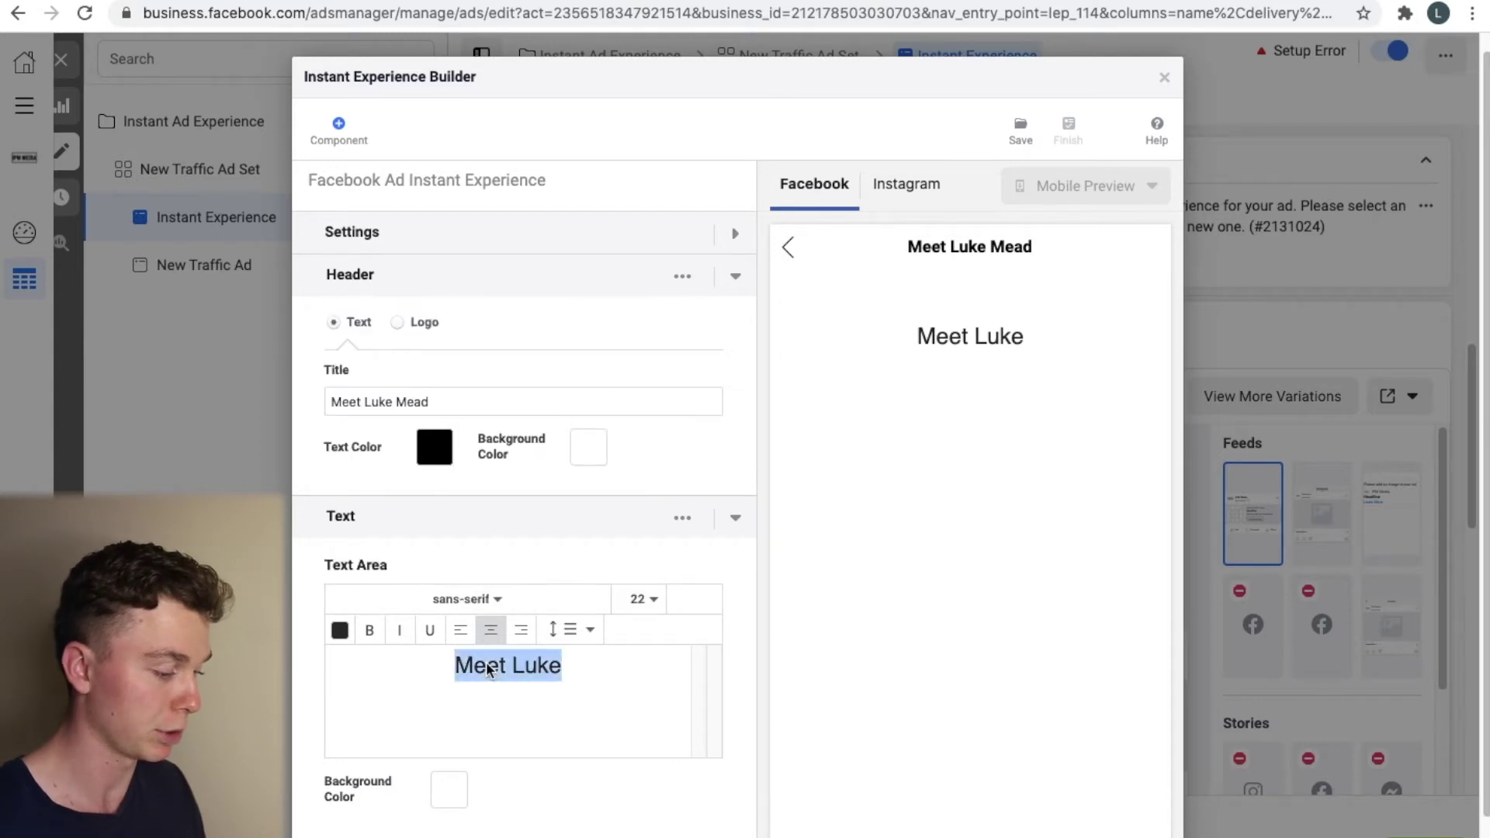
pyautogui.click(369, 630)
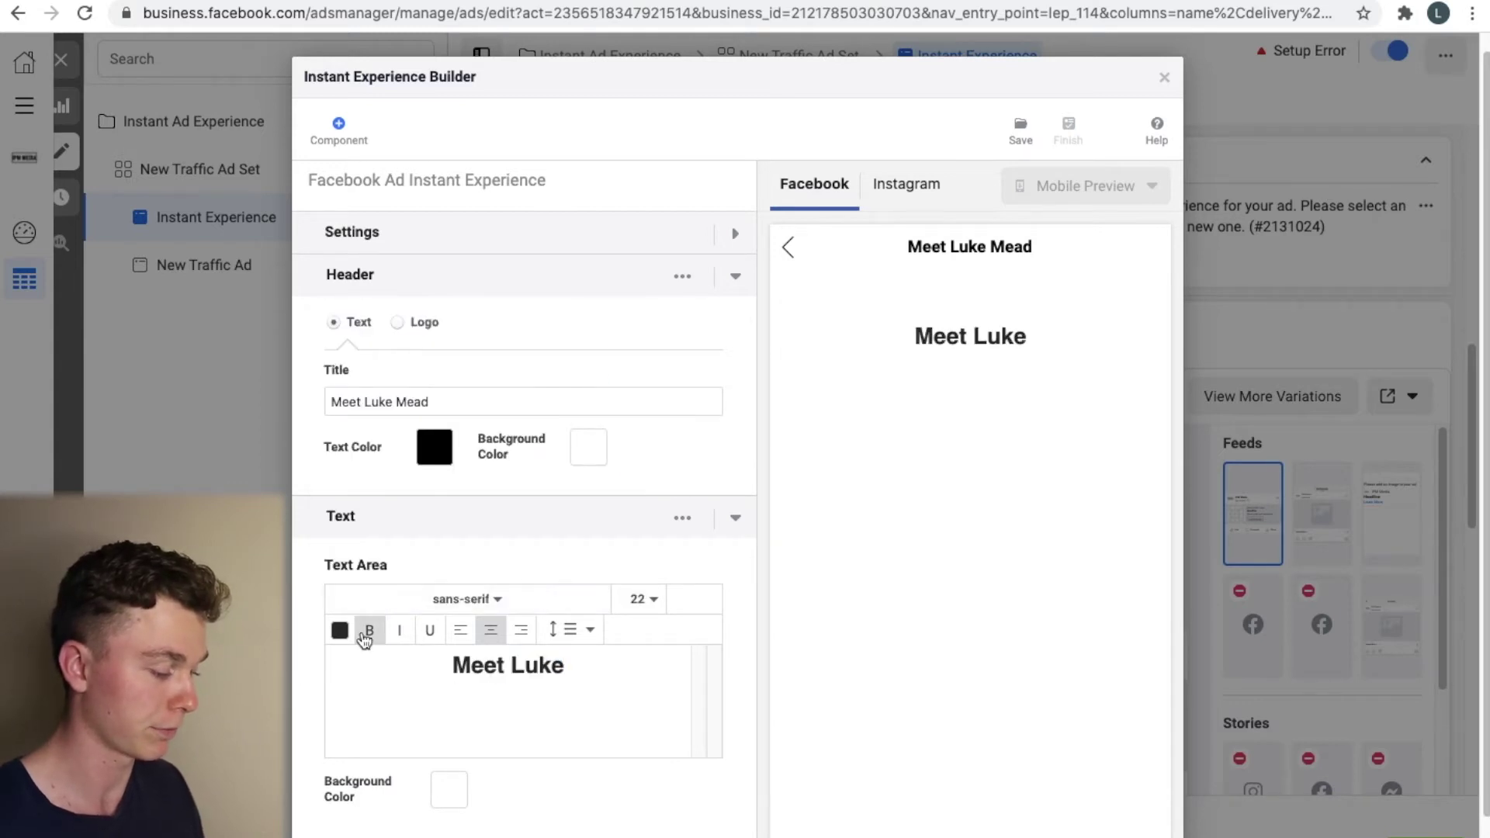
pyautogui.tripleClick(549, 667)
pyautogui.click(640, 599)
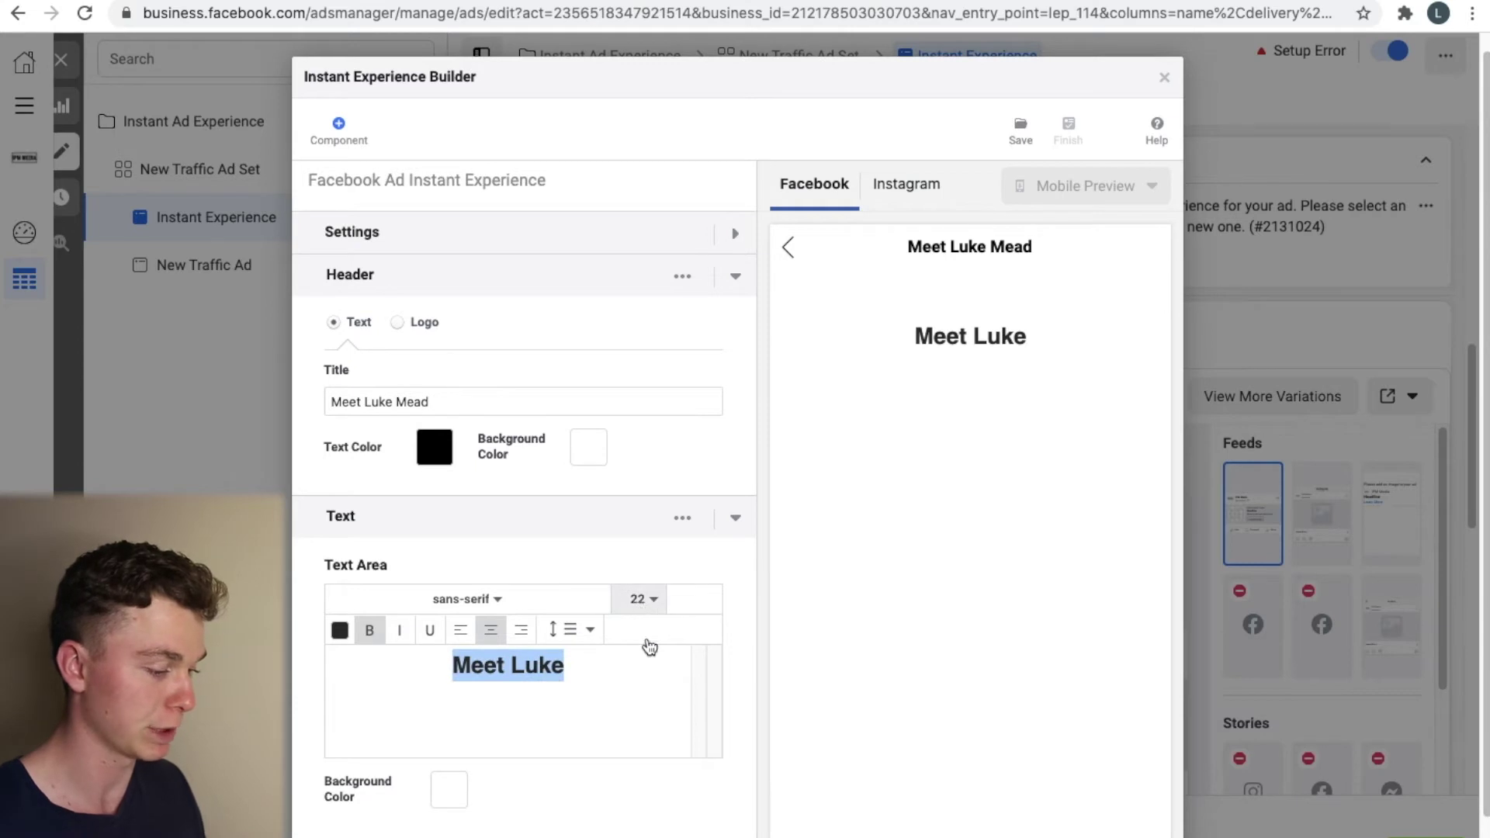
pyautogui.scroll(-2, 645, 721)
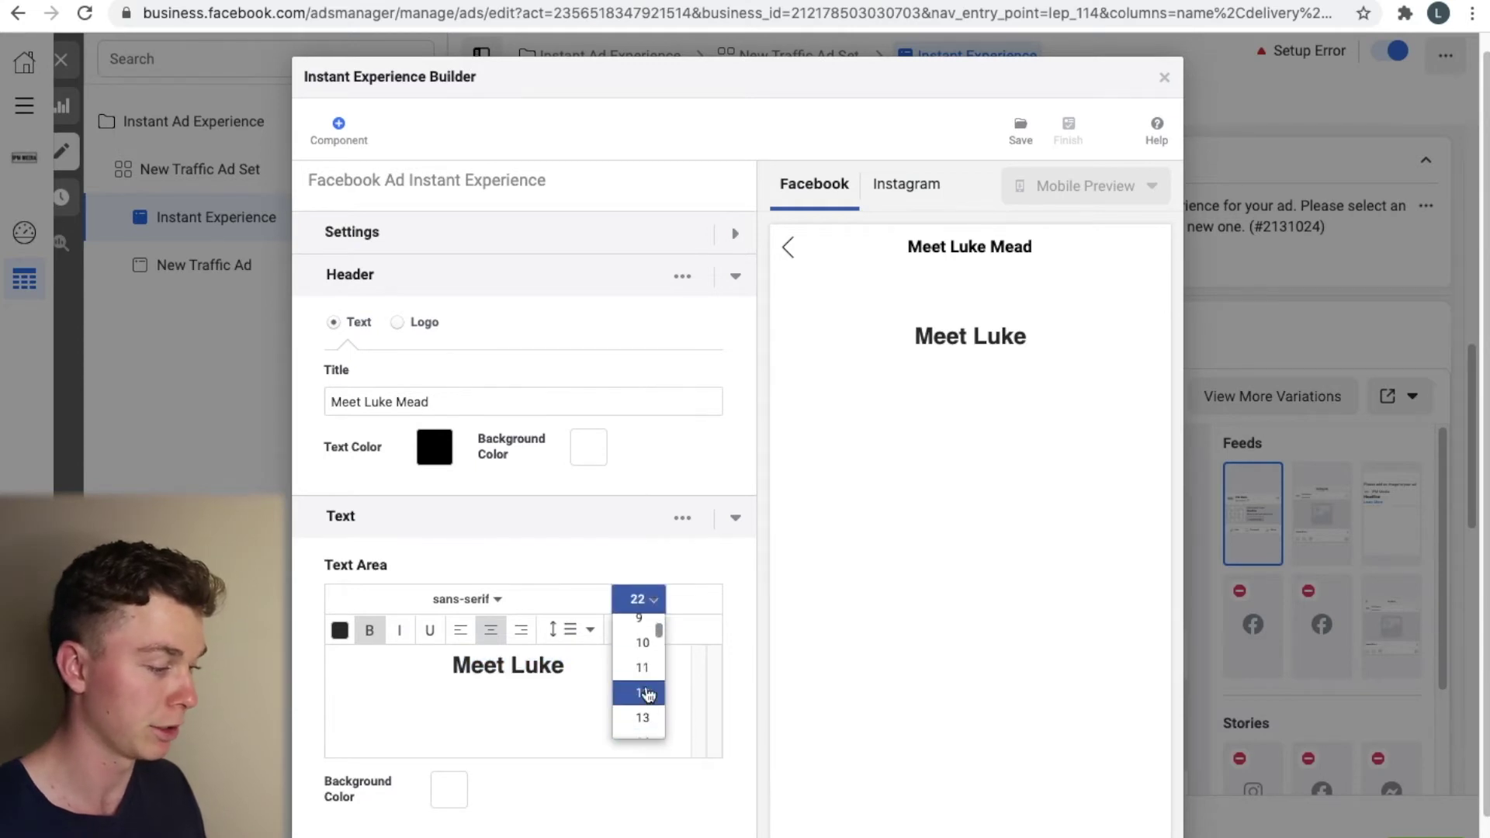
pyautogui.scroll(-8, 648, 692)
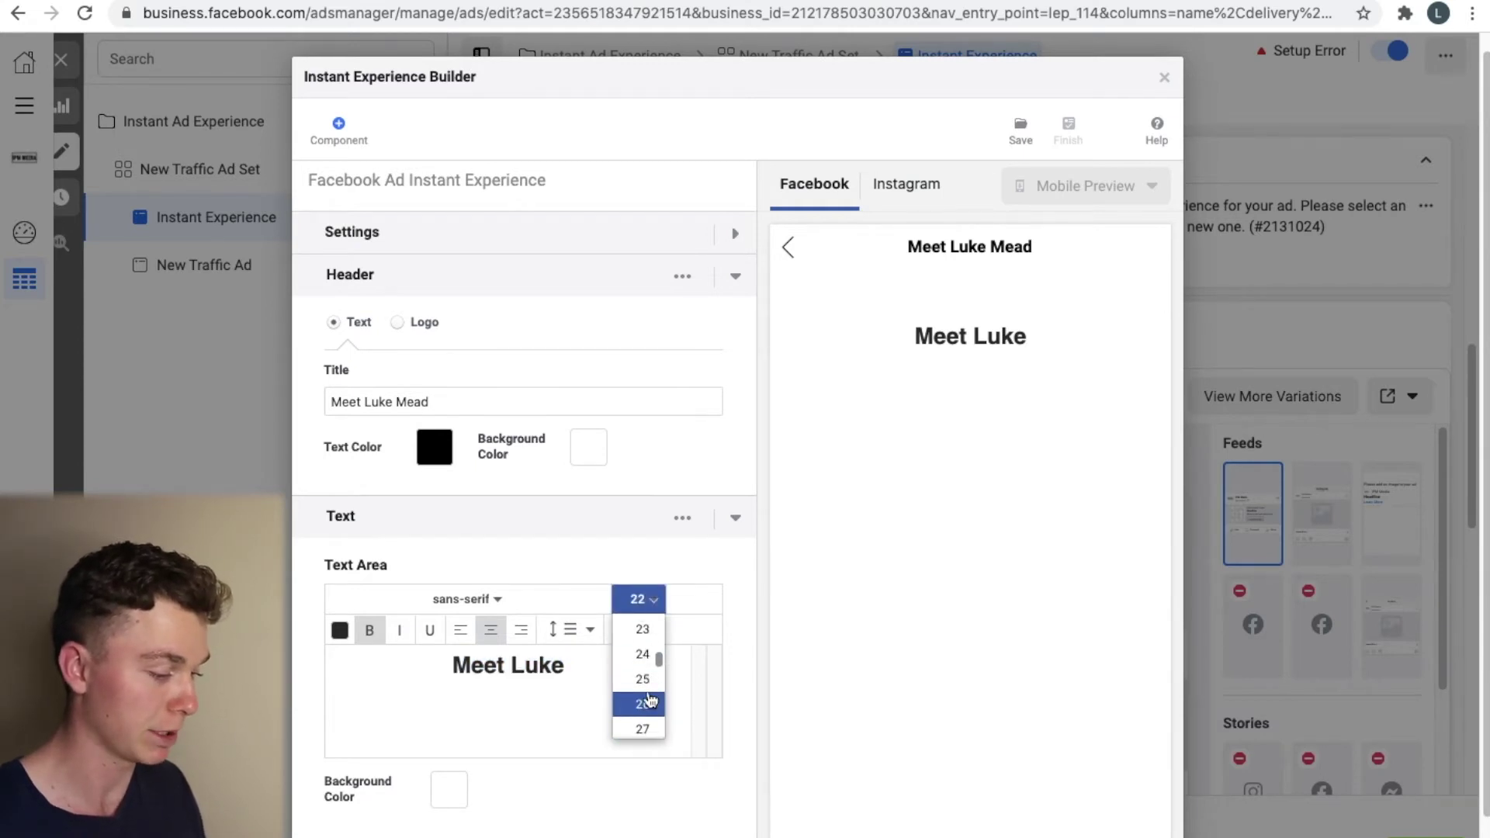
pyautogui.click(643, 645)
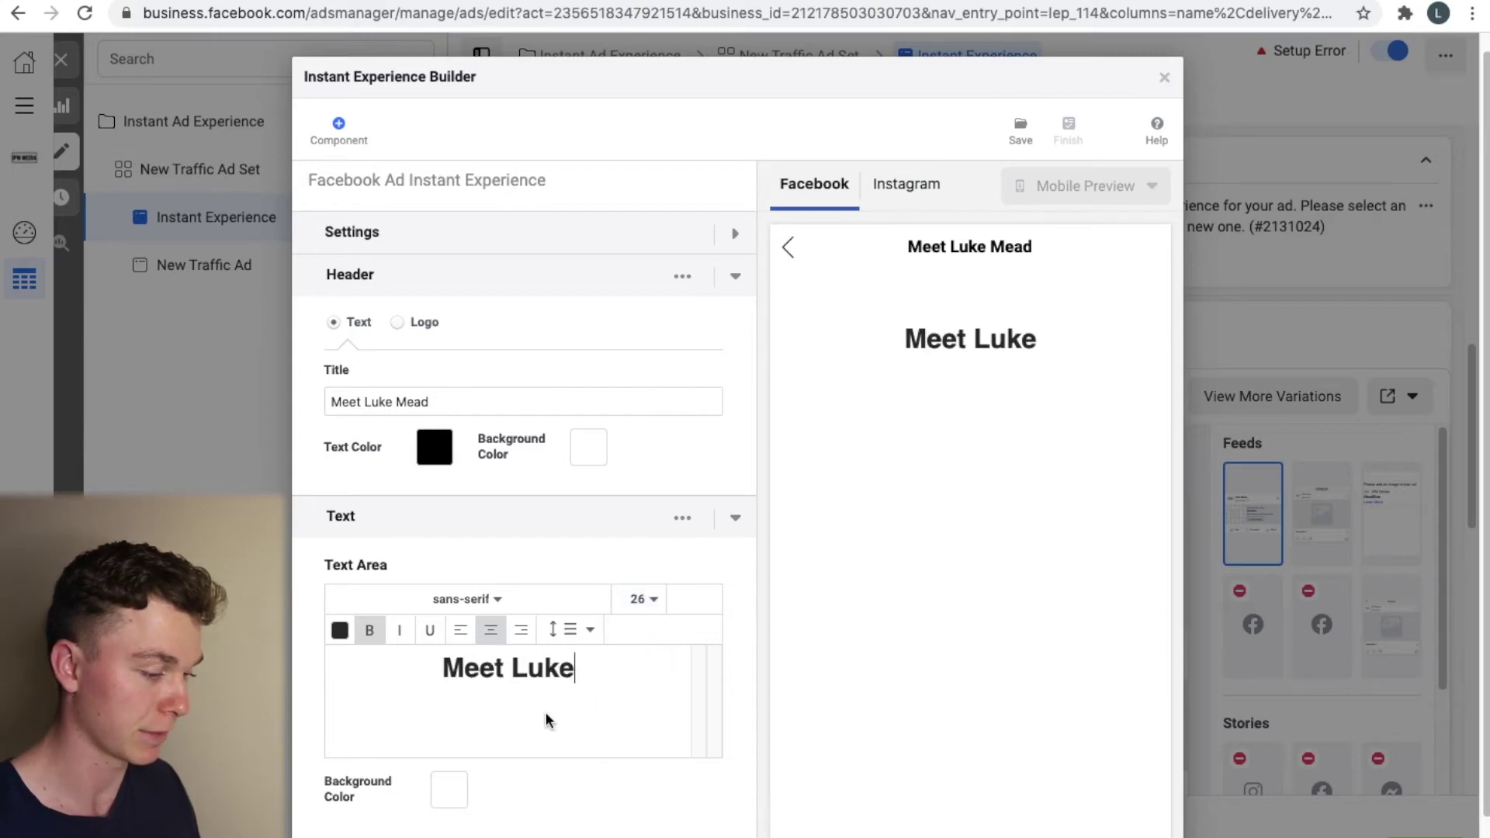
# Step: Set the text block's top and bottom padding to 8 in Advanced Settings
pyautogui.scroll(-1, 545, 720)
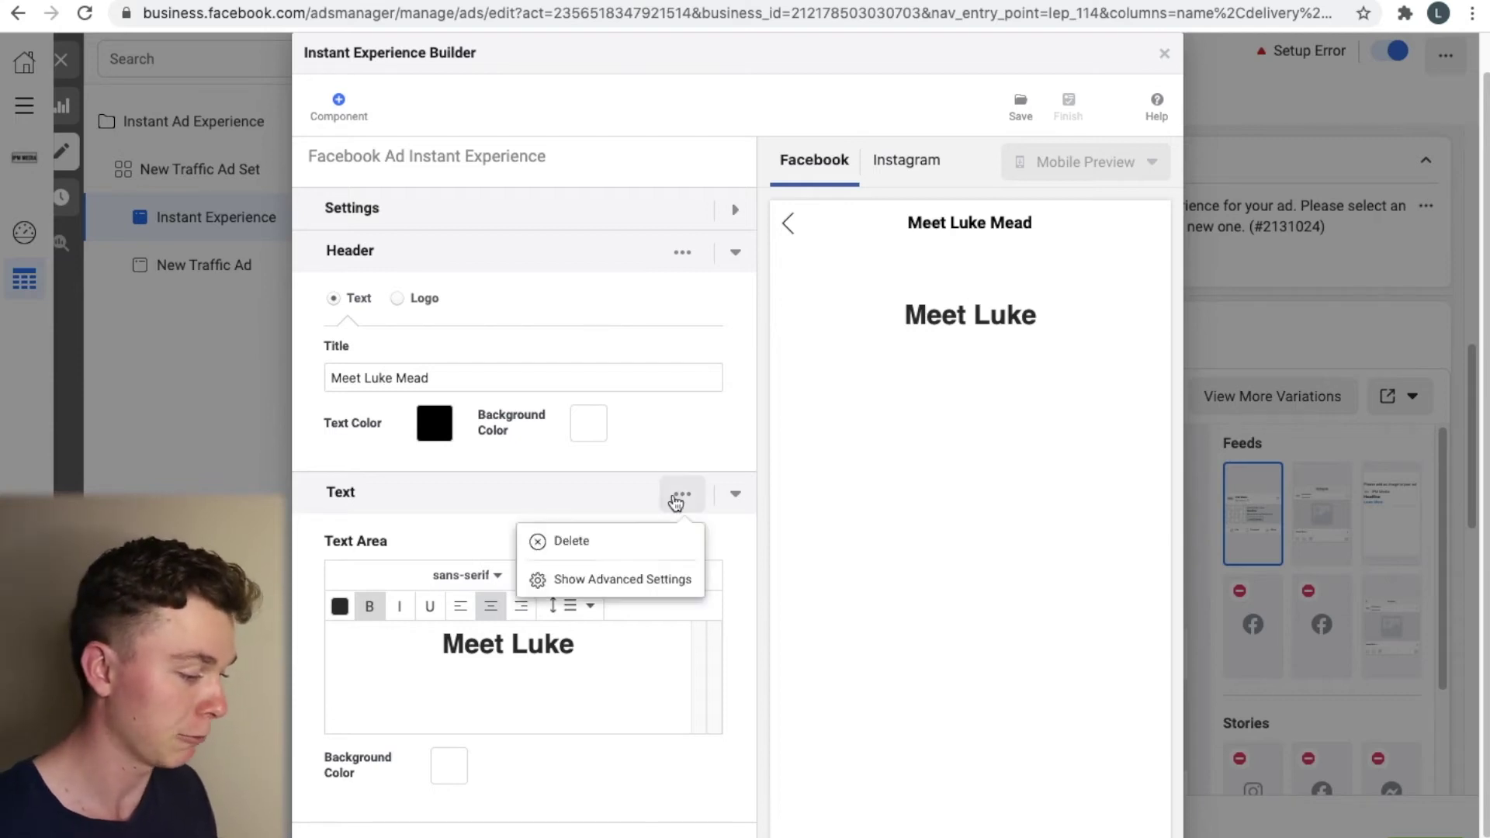
pyautogui.click(641, 579)
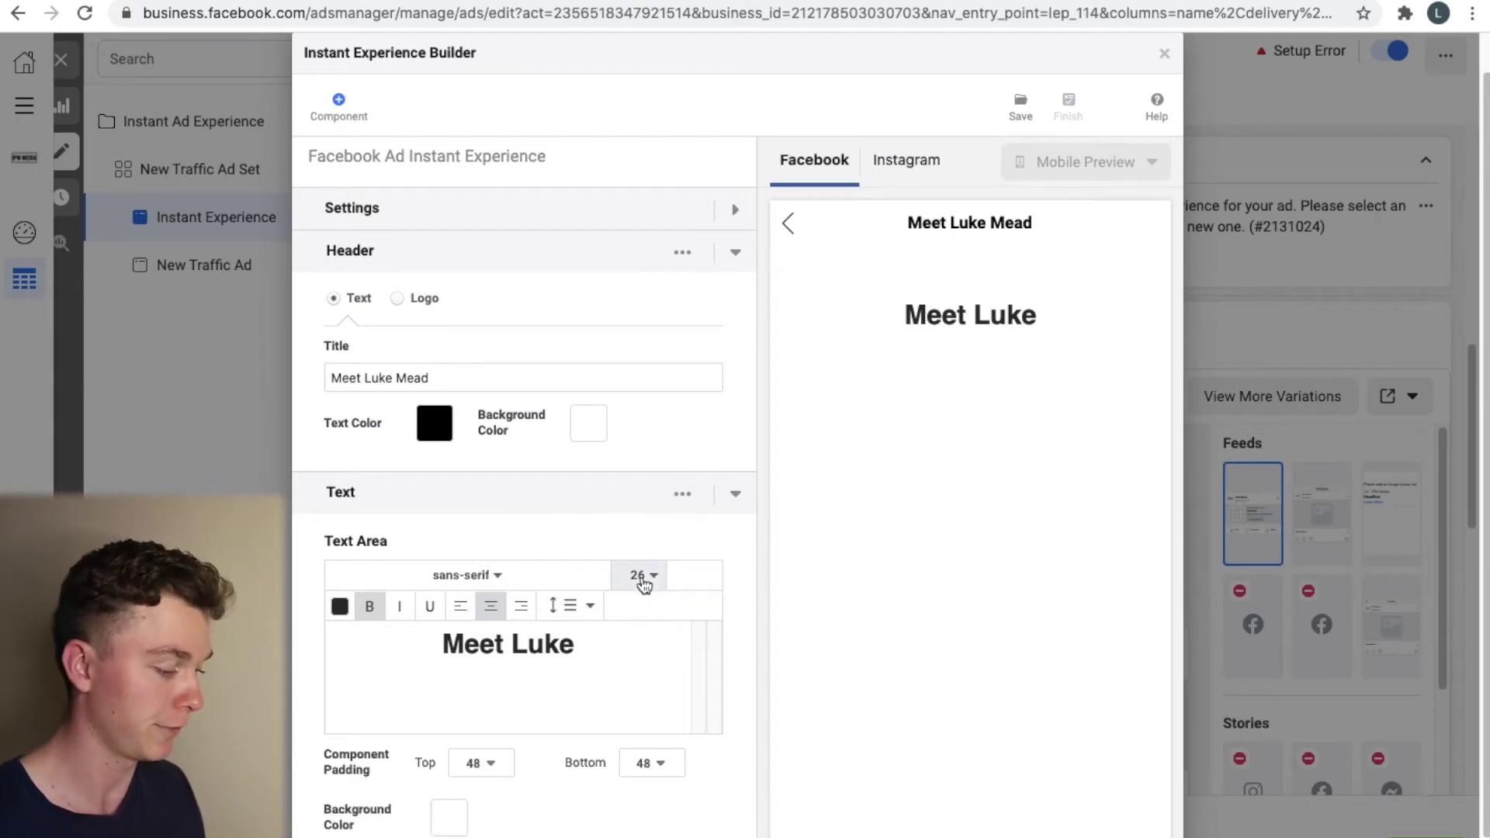
pyautogui.scroll(-1, 642, 584)
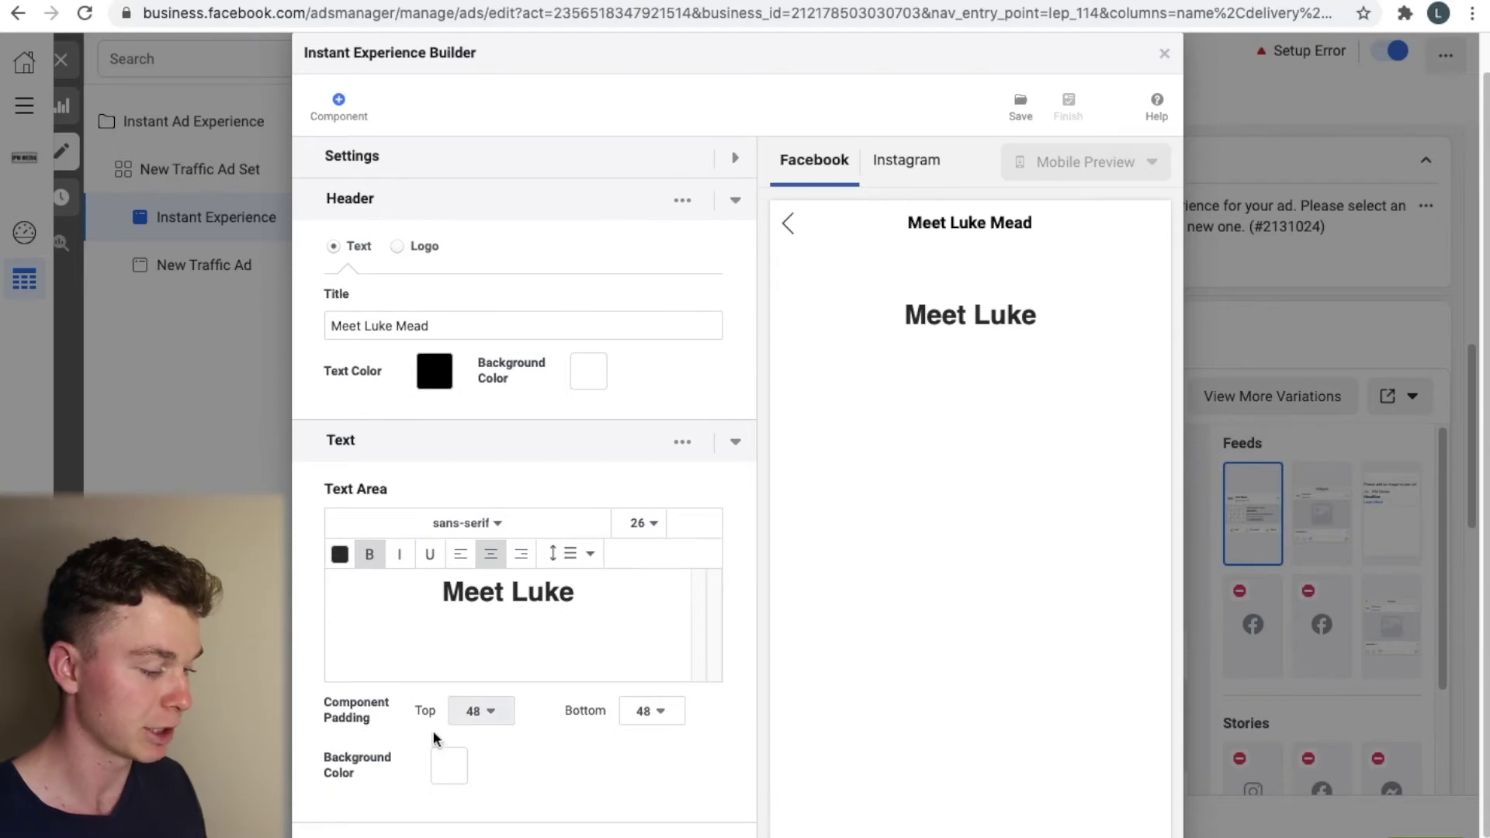
pyautogui.click(478, 722)
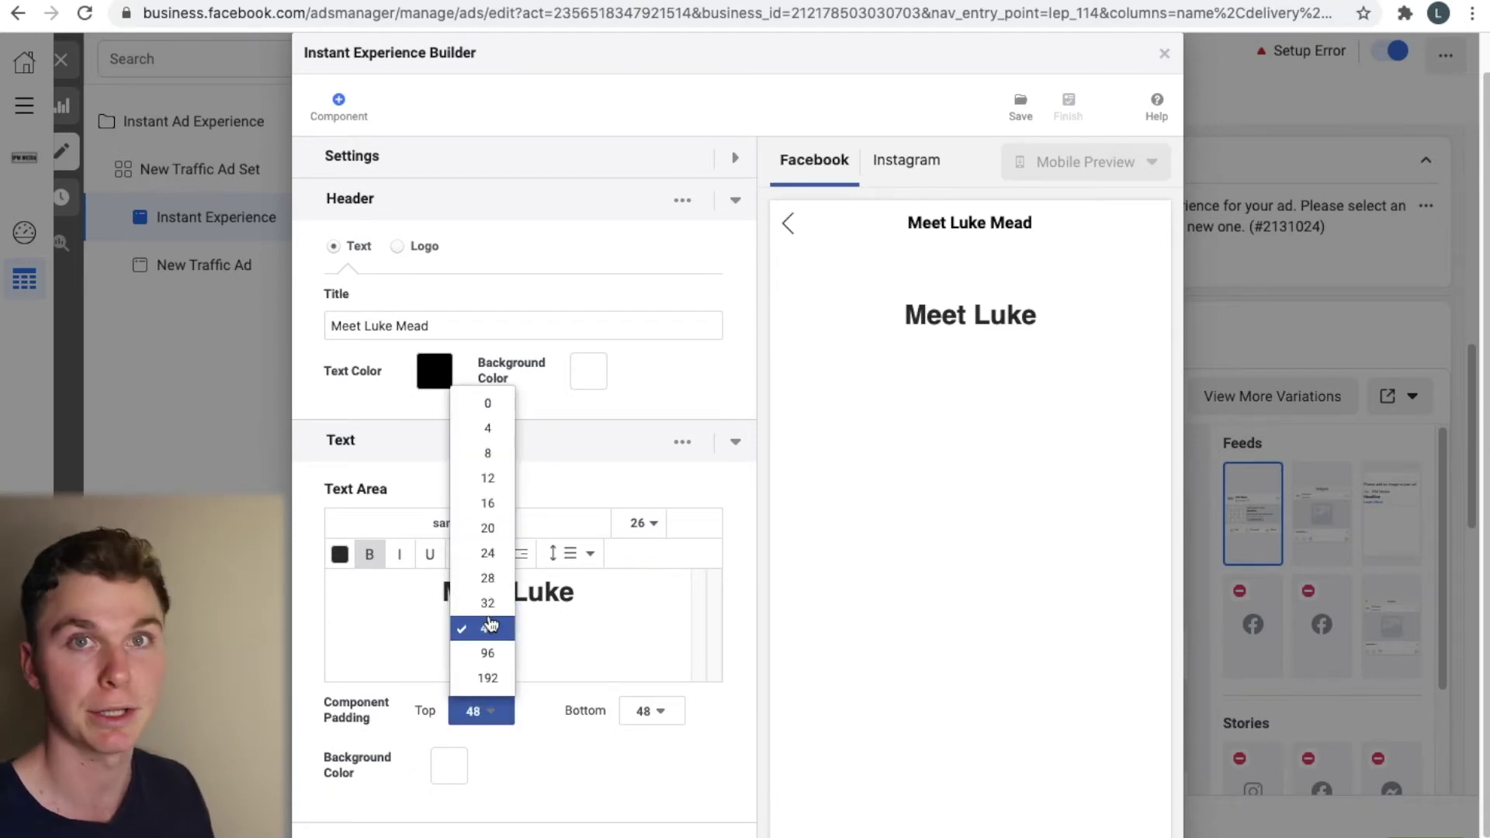
pyautogui.click(504, 460)
pyautogui.click(645, 714)
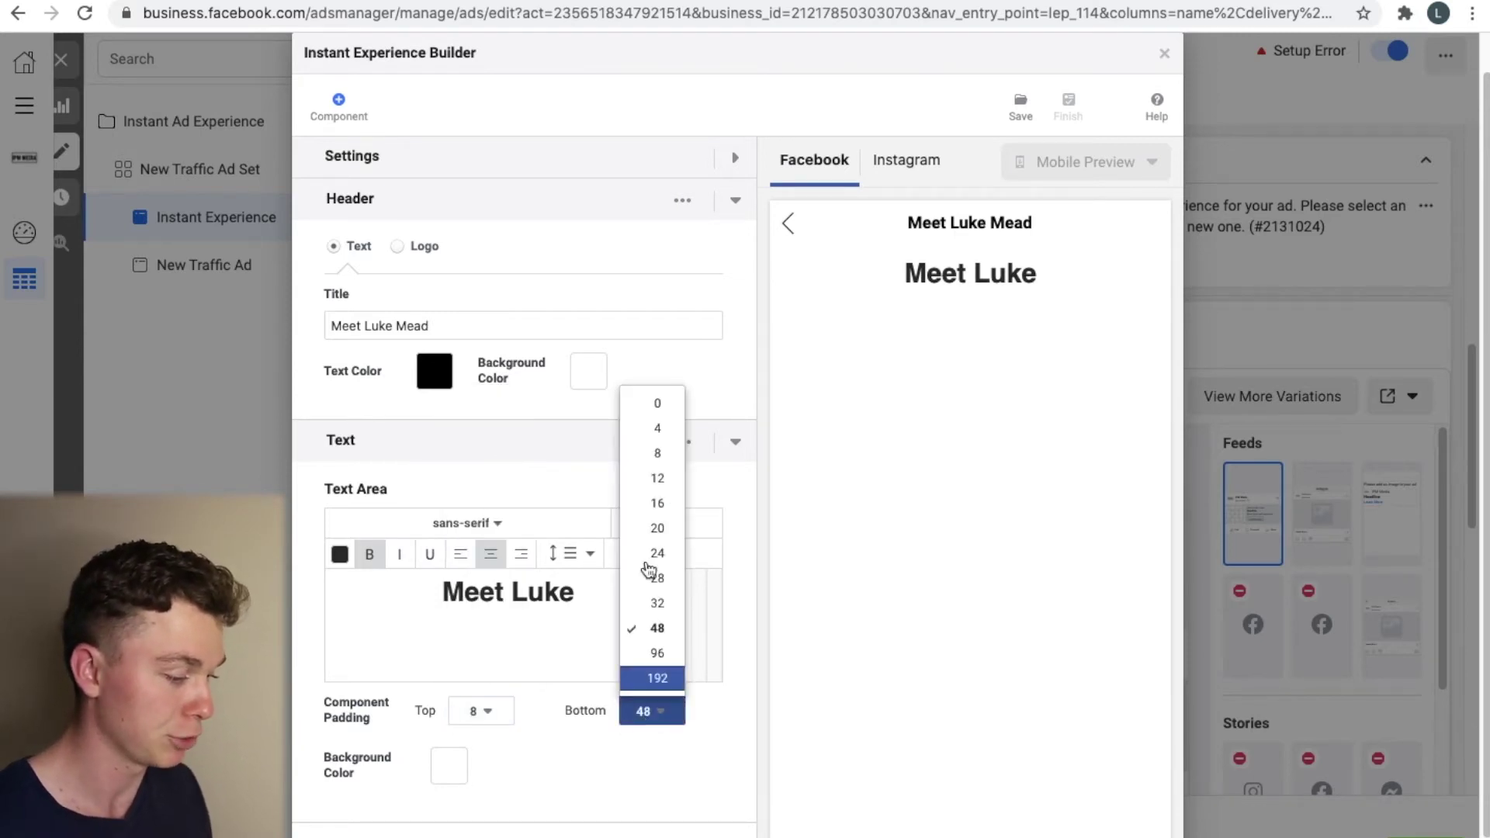
pyautogui.click(665, 456)
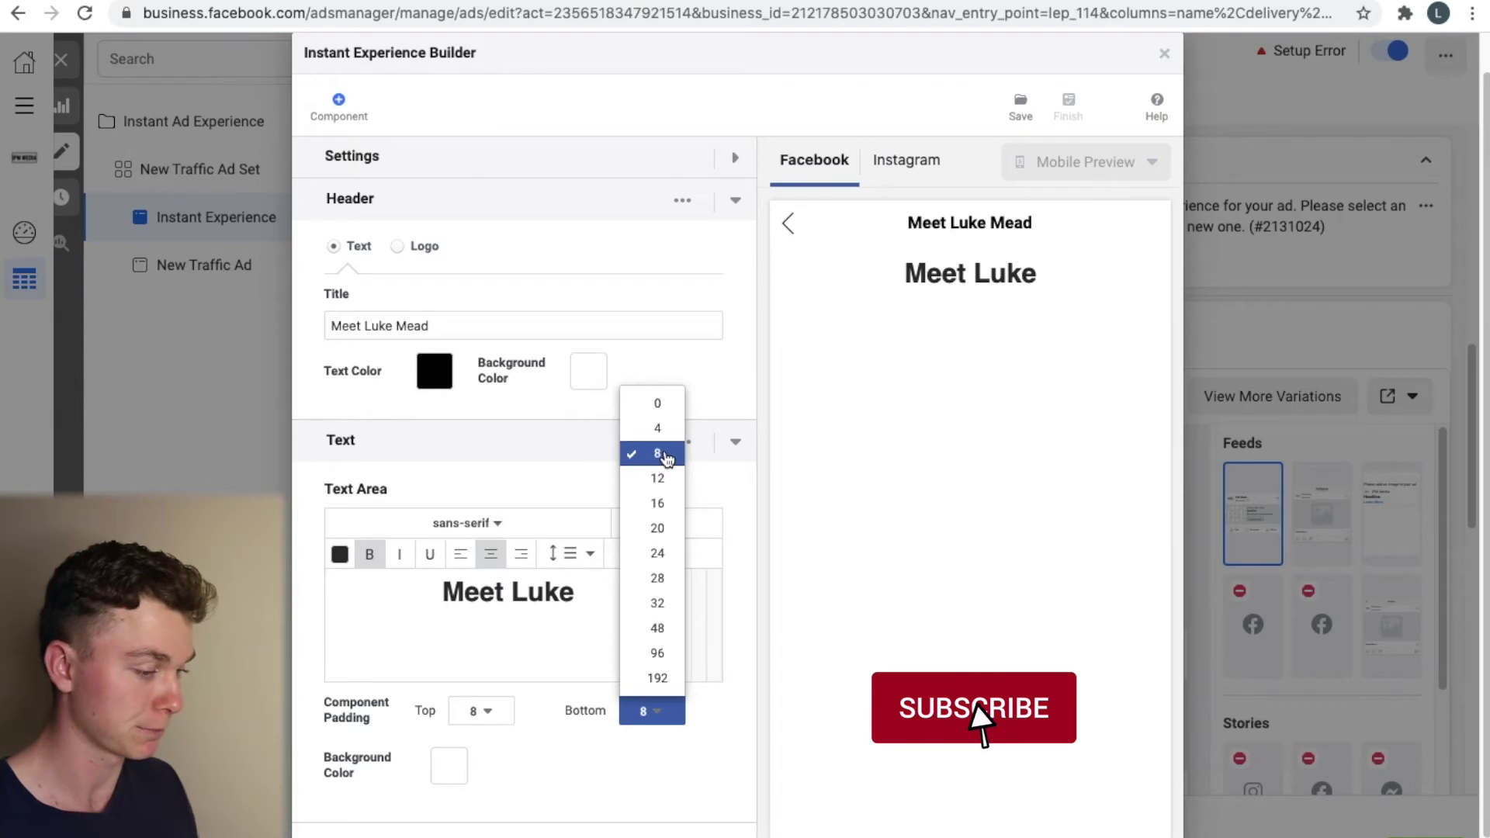
pyautogui.scroll(-1, 659, 722)
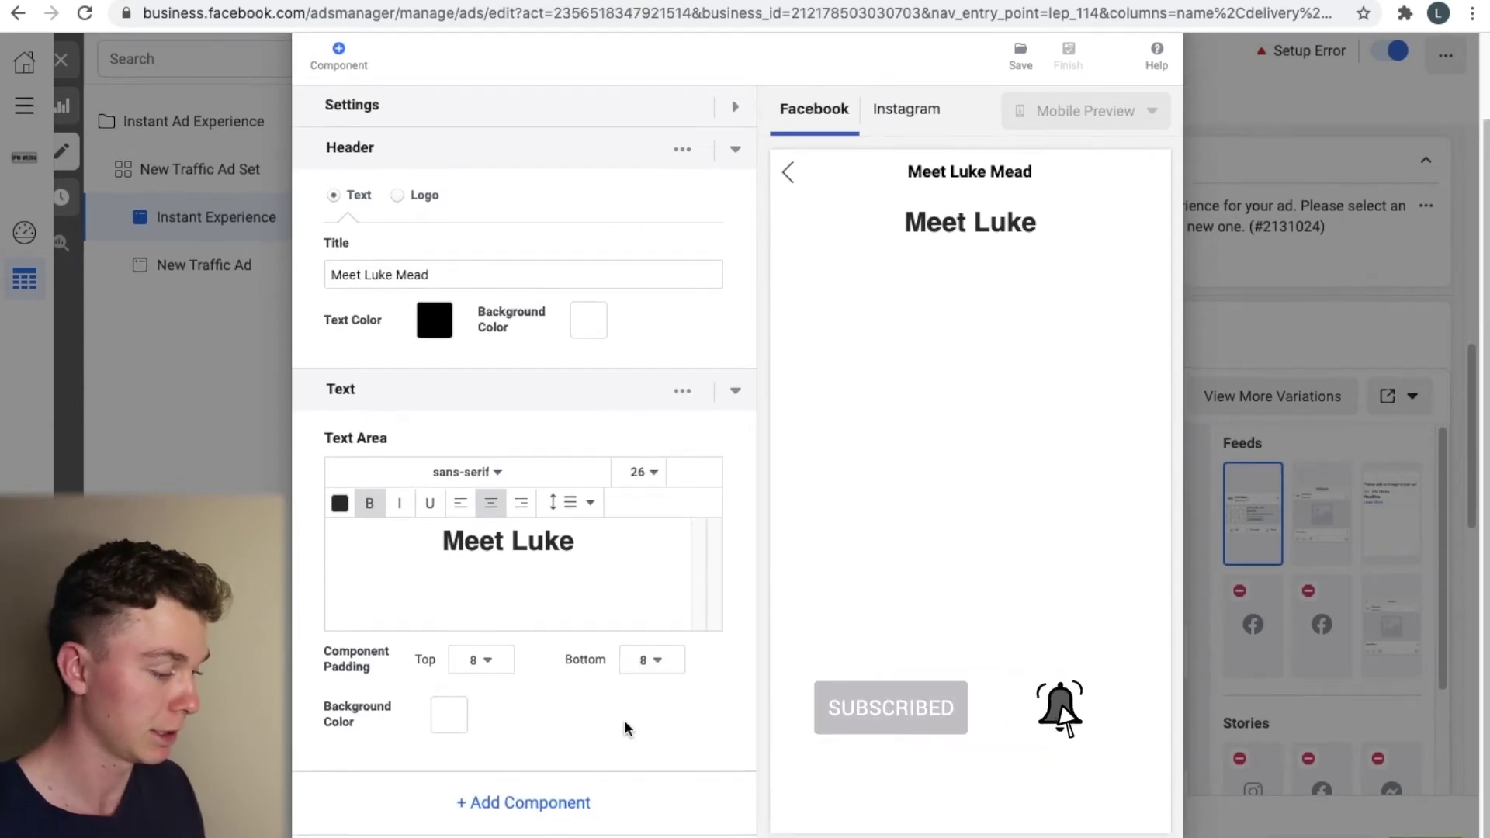
# Step: Add a Photo component using the image of two men in suits
pyautogui.click(541, 800)
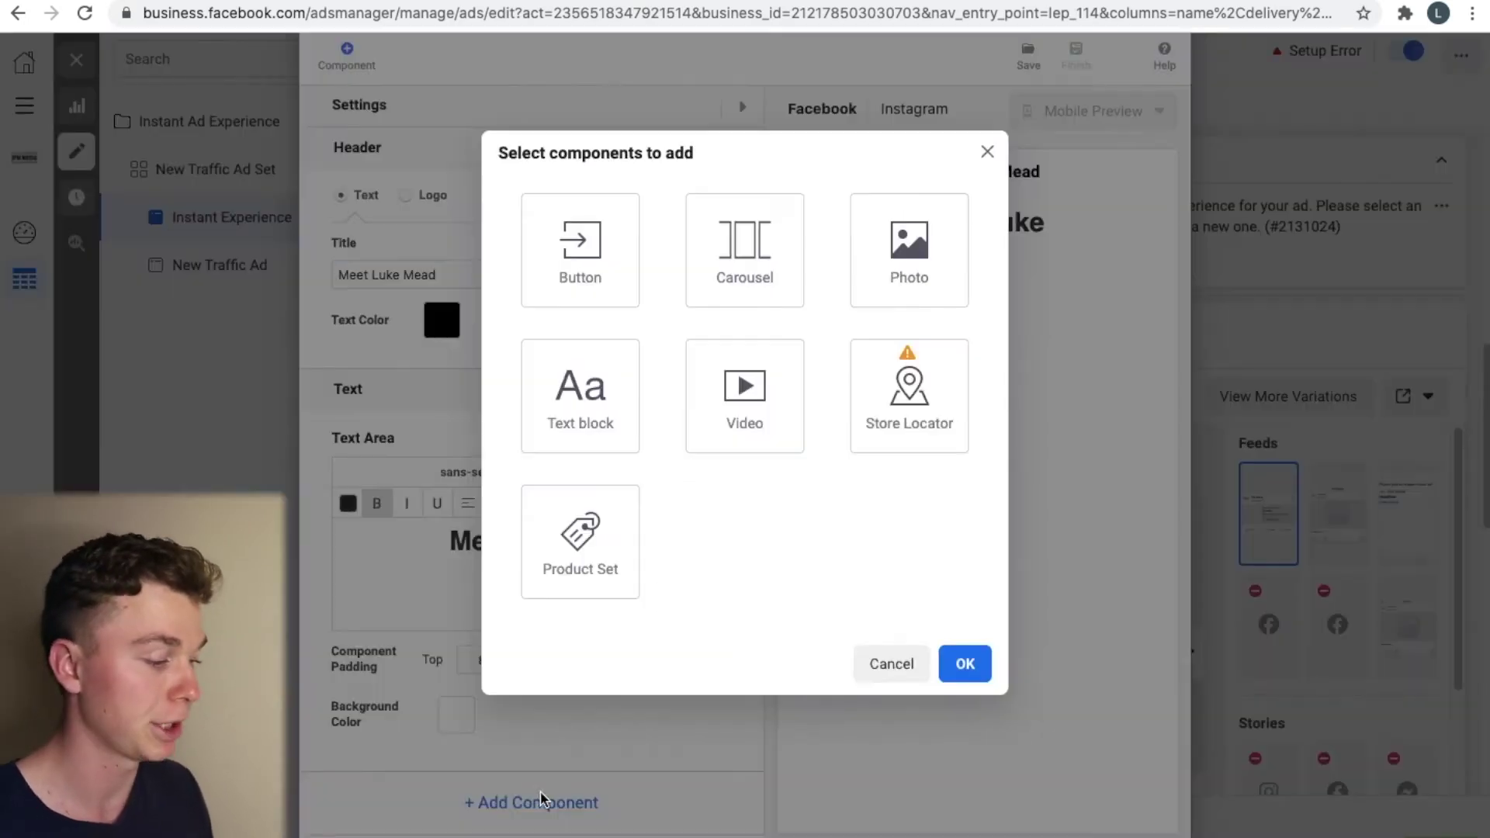
pyautogui.click(900, 258)
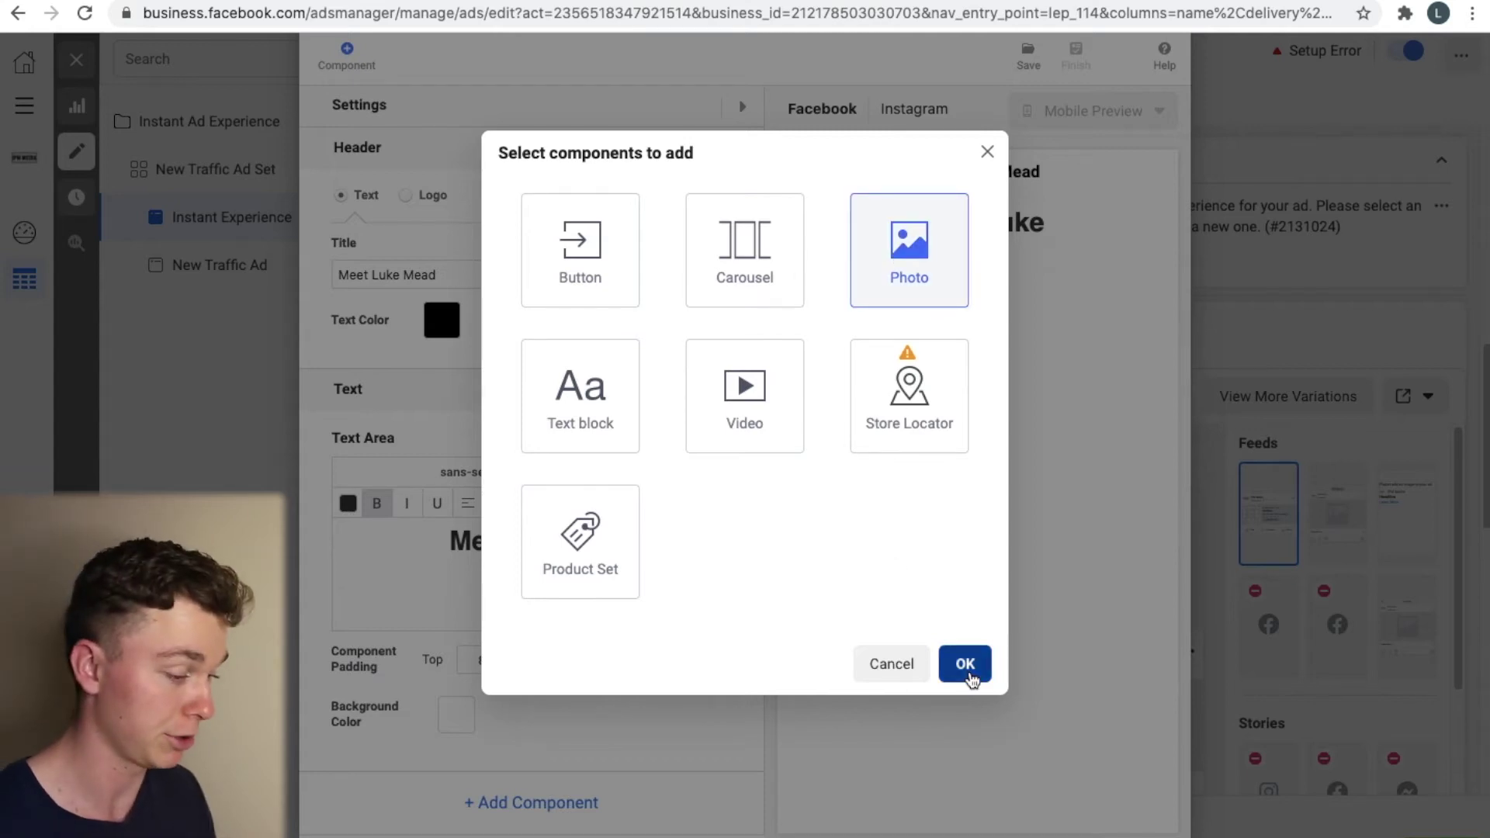
pyautogui.click(965, 665)
pyautogui.scroll(-3, 568, 597)
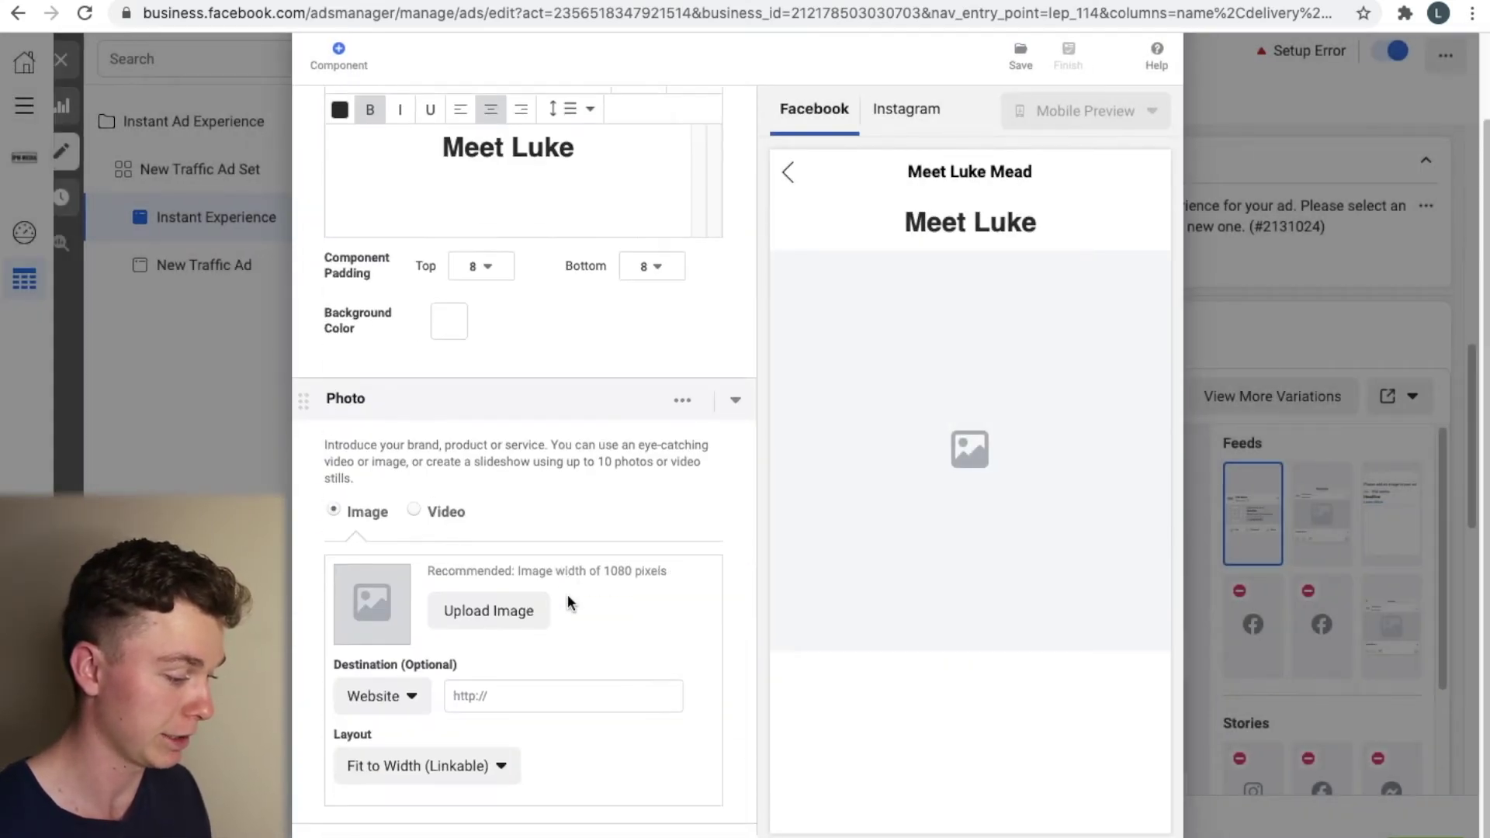
pyautogui.click(496, 606)
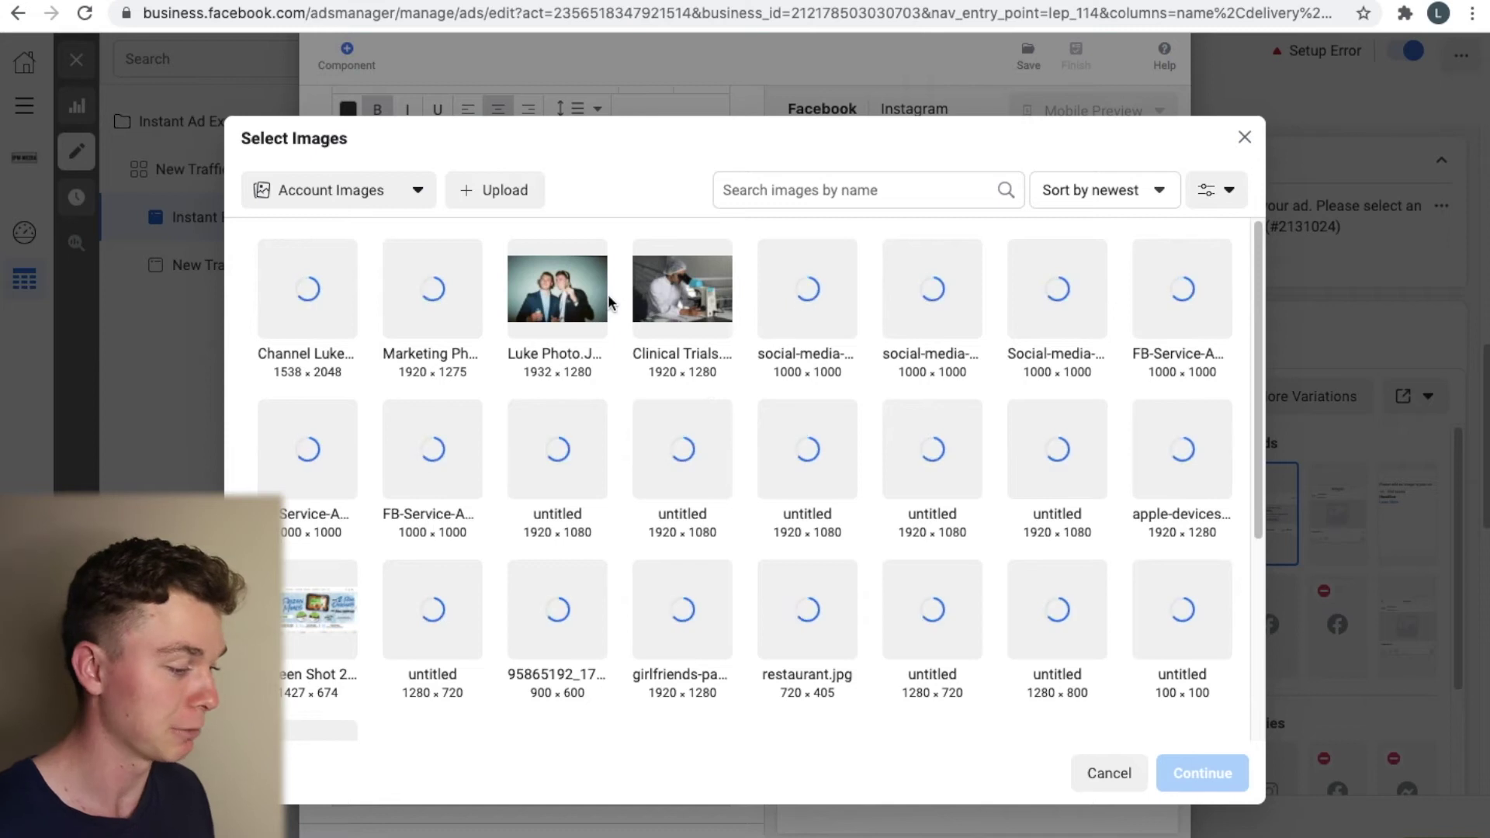
pyautogui.click(540, 335)
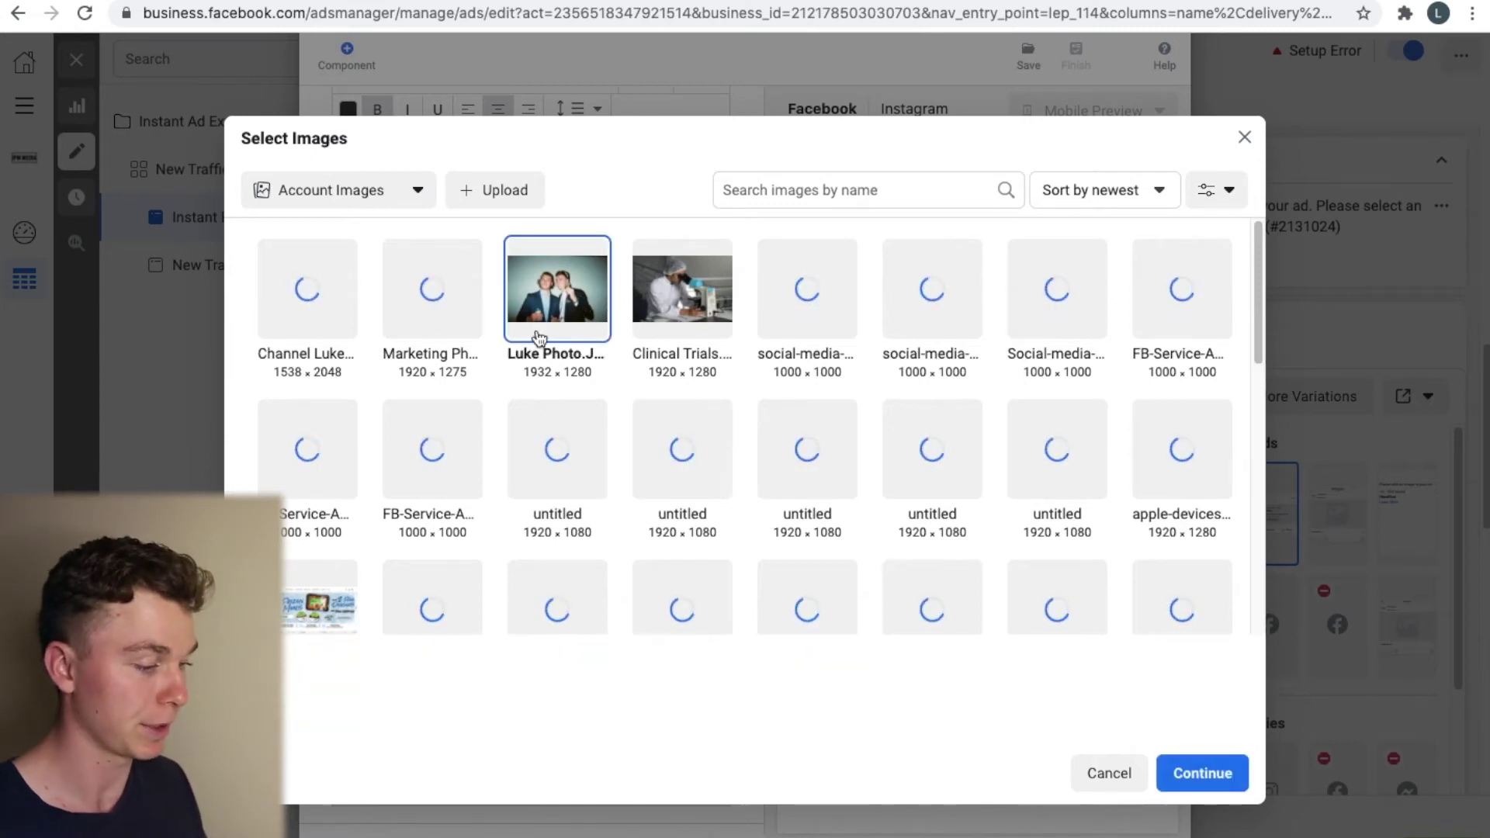
pyautogui.click(1182, 767)
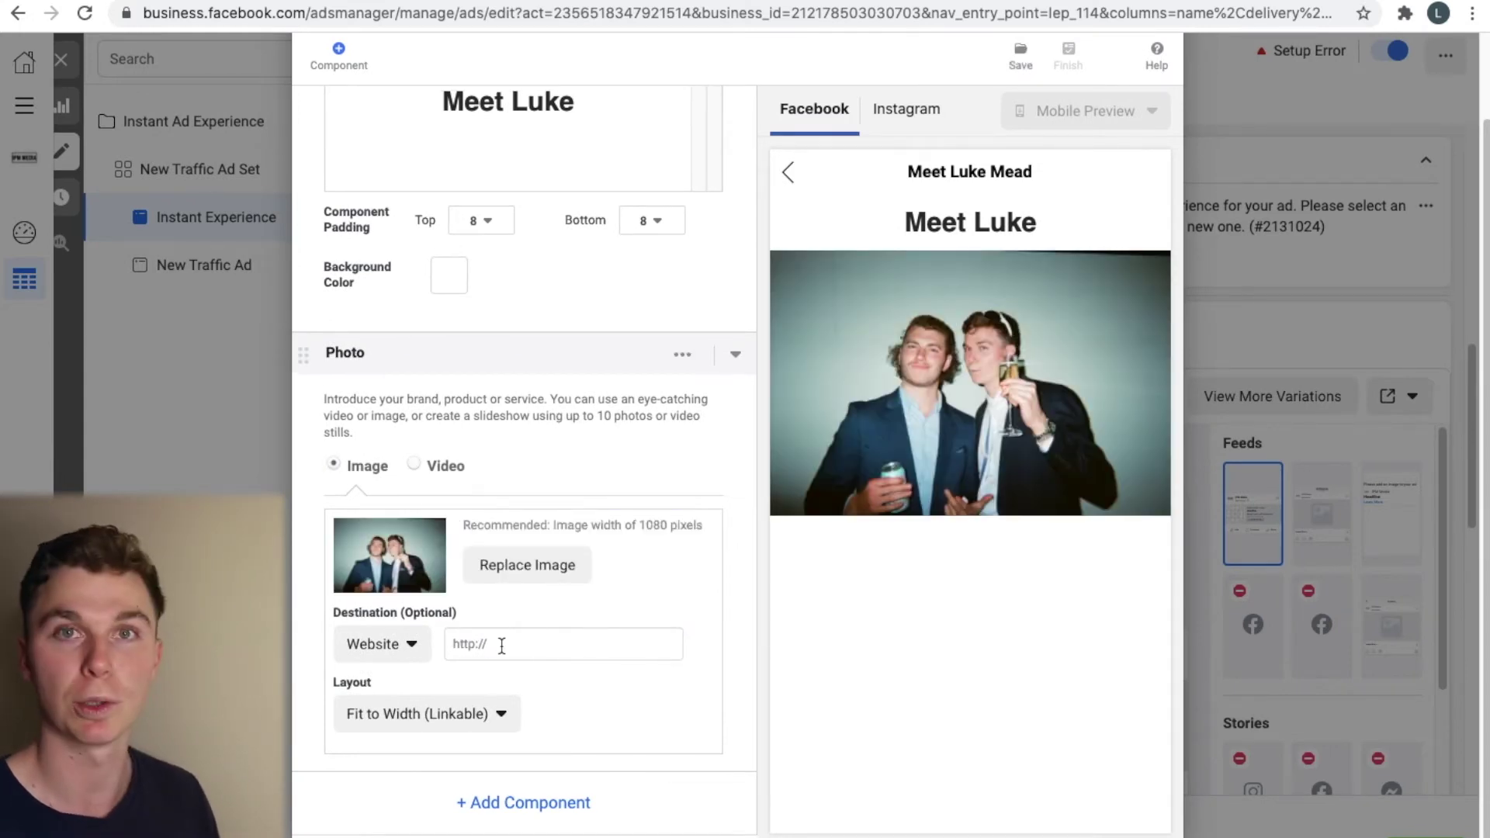
# Step: Set the photo's layout to Fit to Width (Linkable)
pyautogui.click(443, 723)
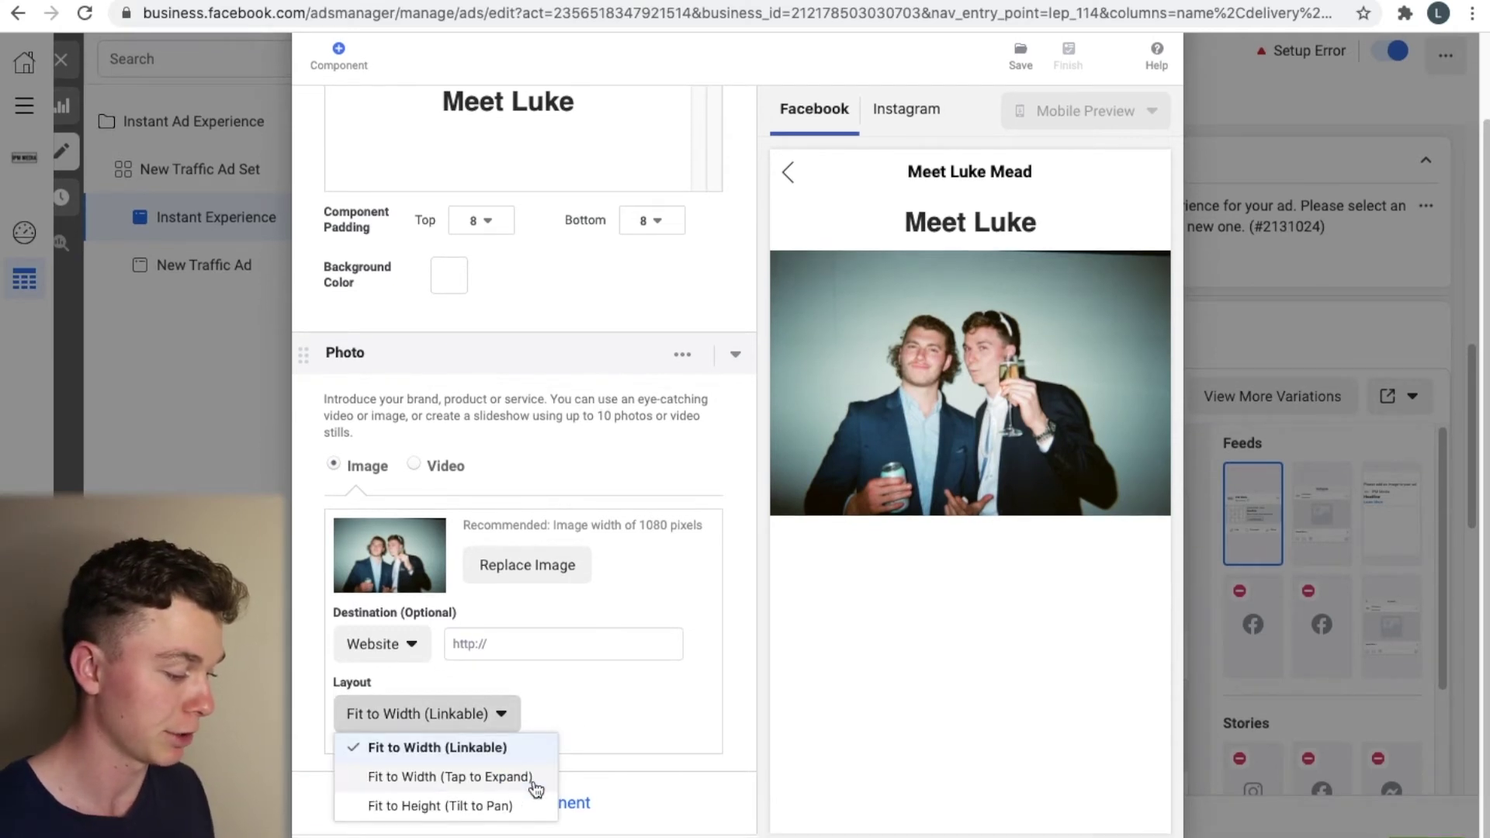
pyautogui.click(535, 782)
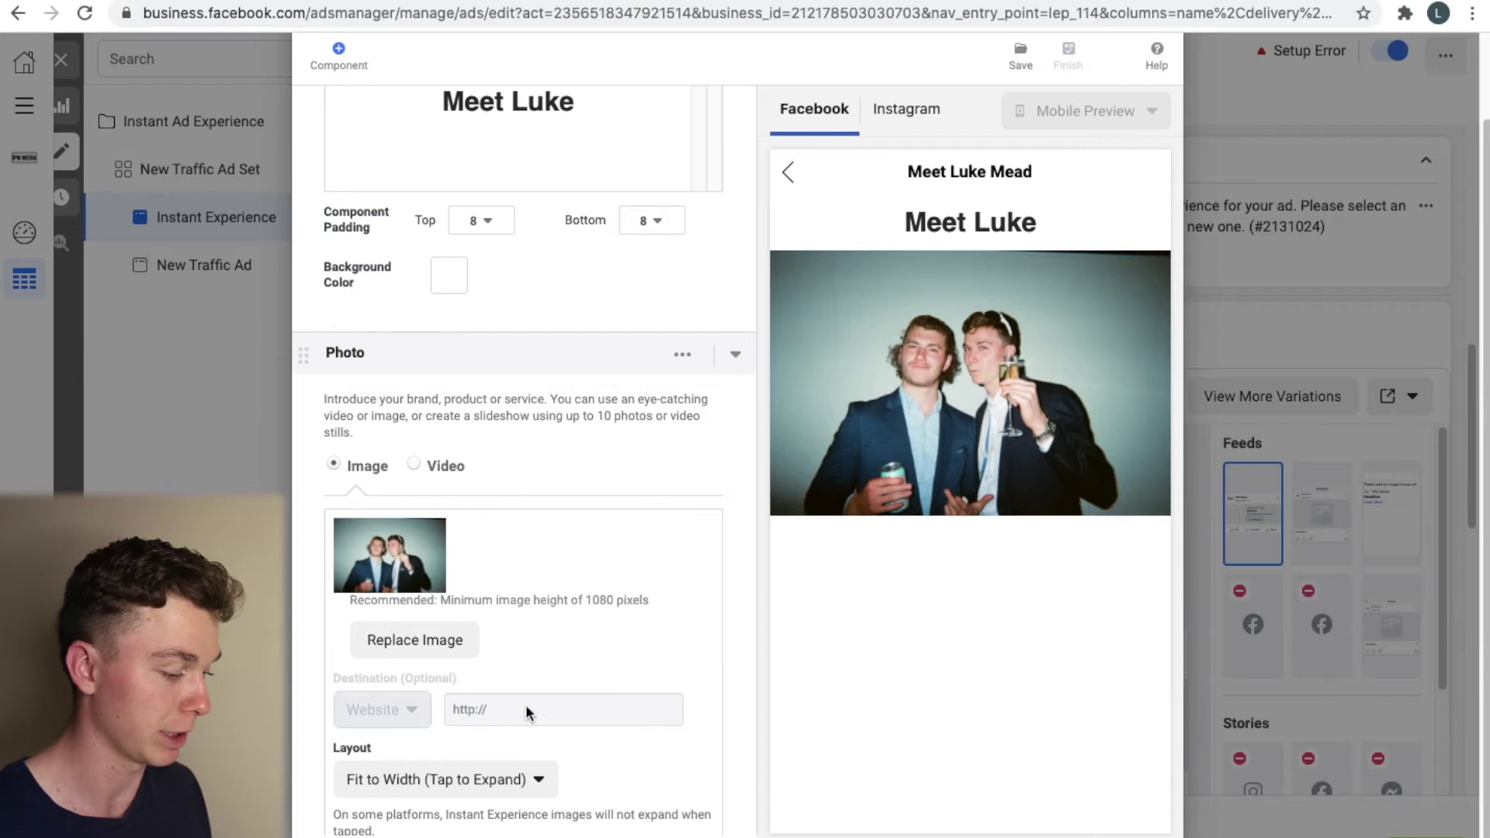
pyautogui.scroll(-1, 518, 683)
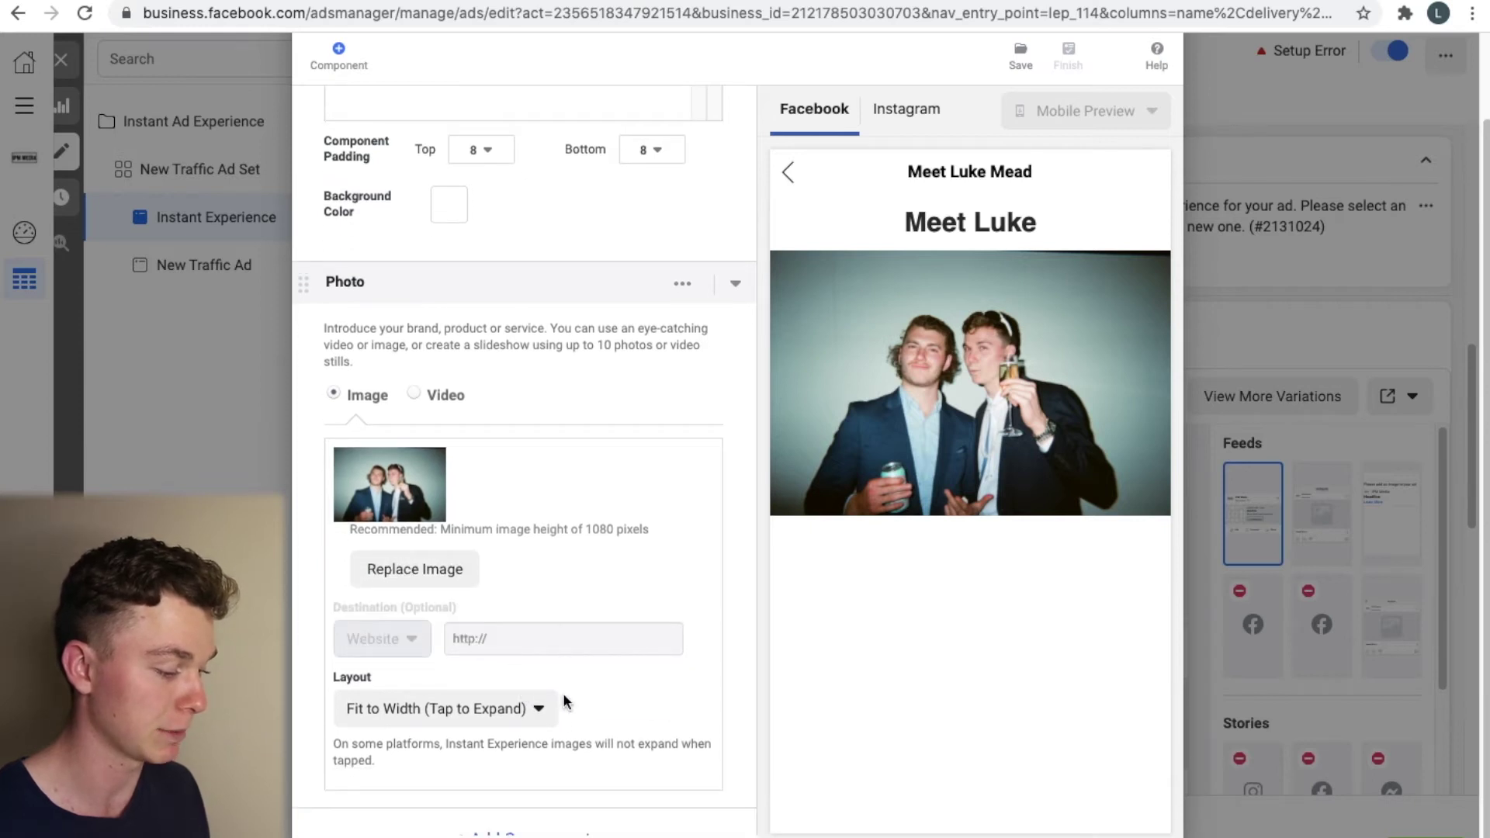
pyautogui.click(521, 726)
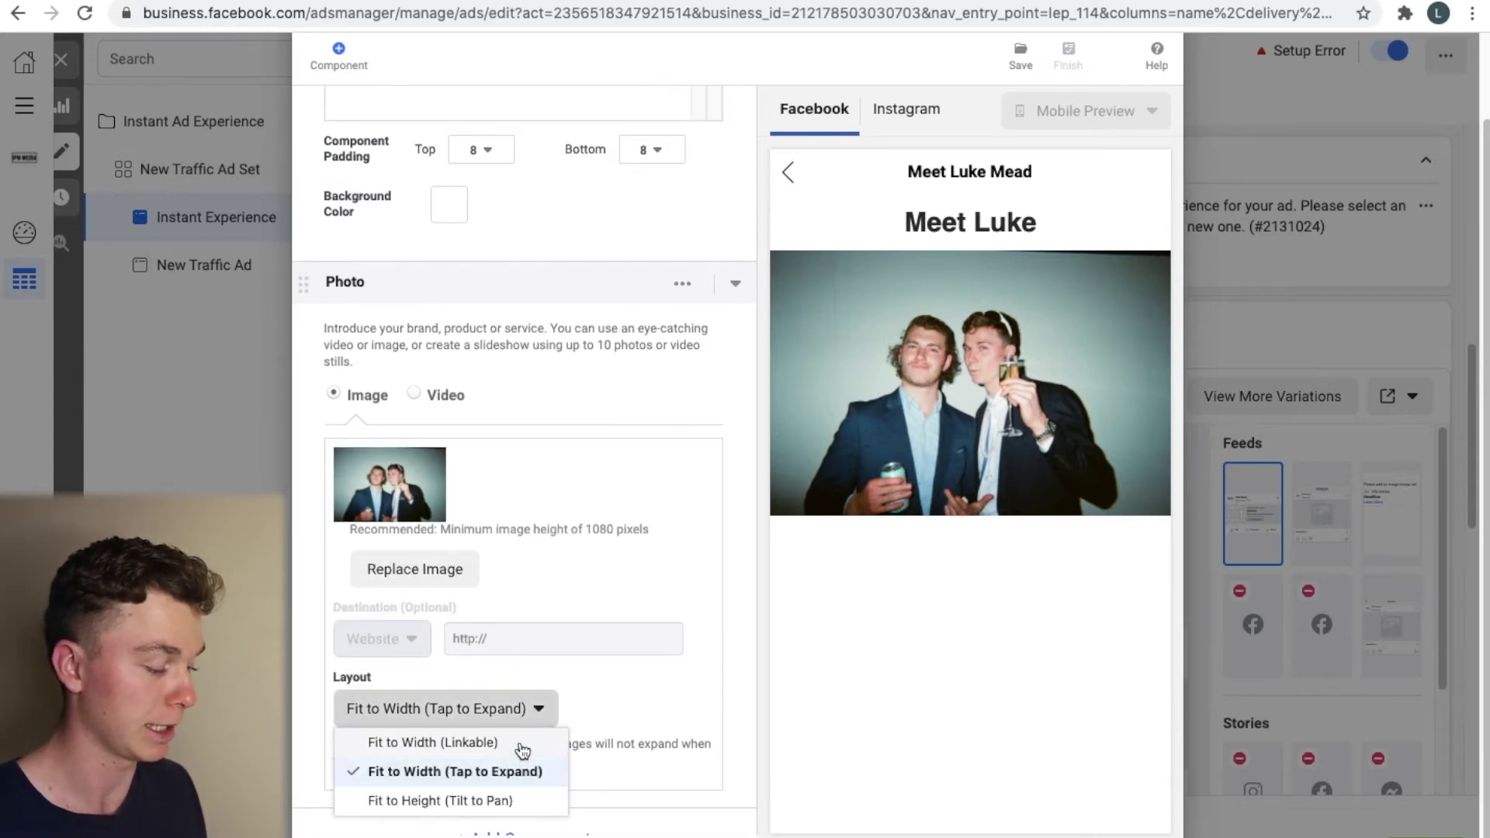
pyautogui.click(521, 746)
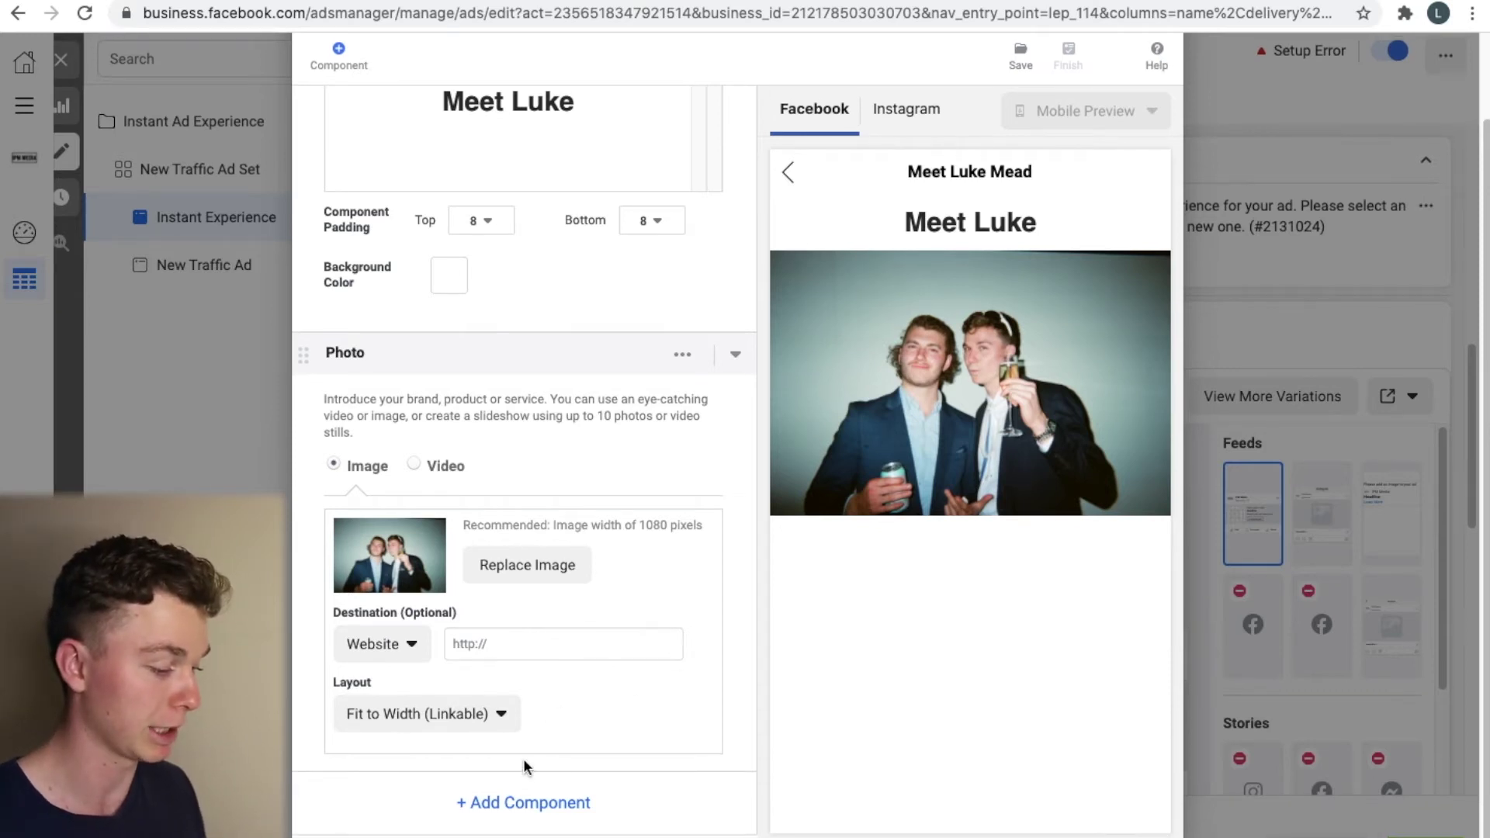
# Step: Add a text block reading "My greatest strengths are understanding people"
pyautogui.click(561, 799)
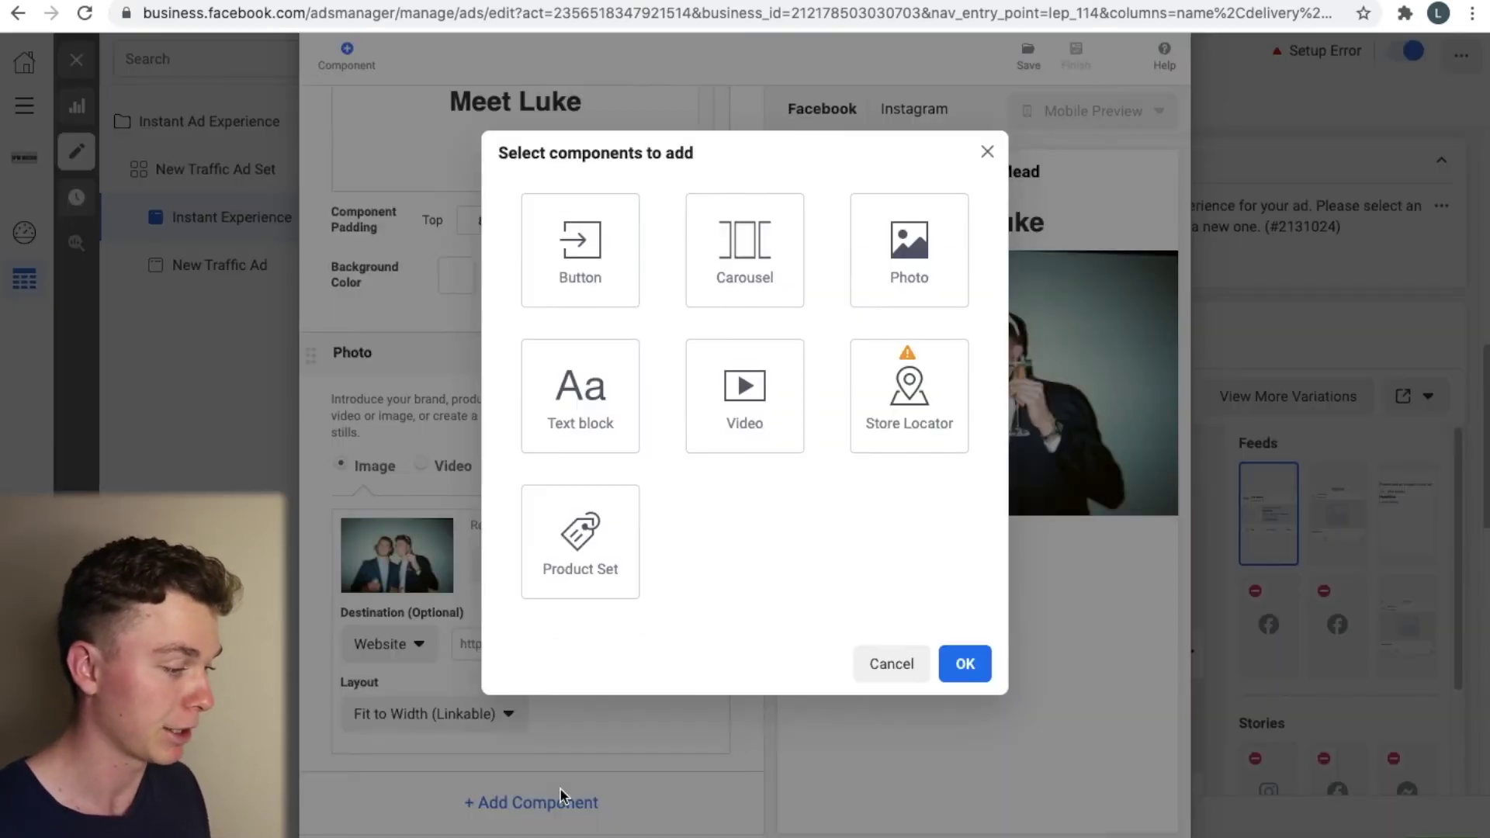
pyautogui.click(638, 433)
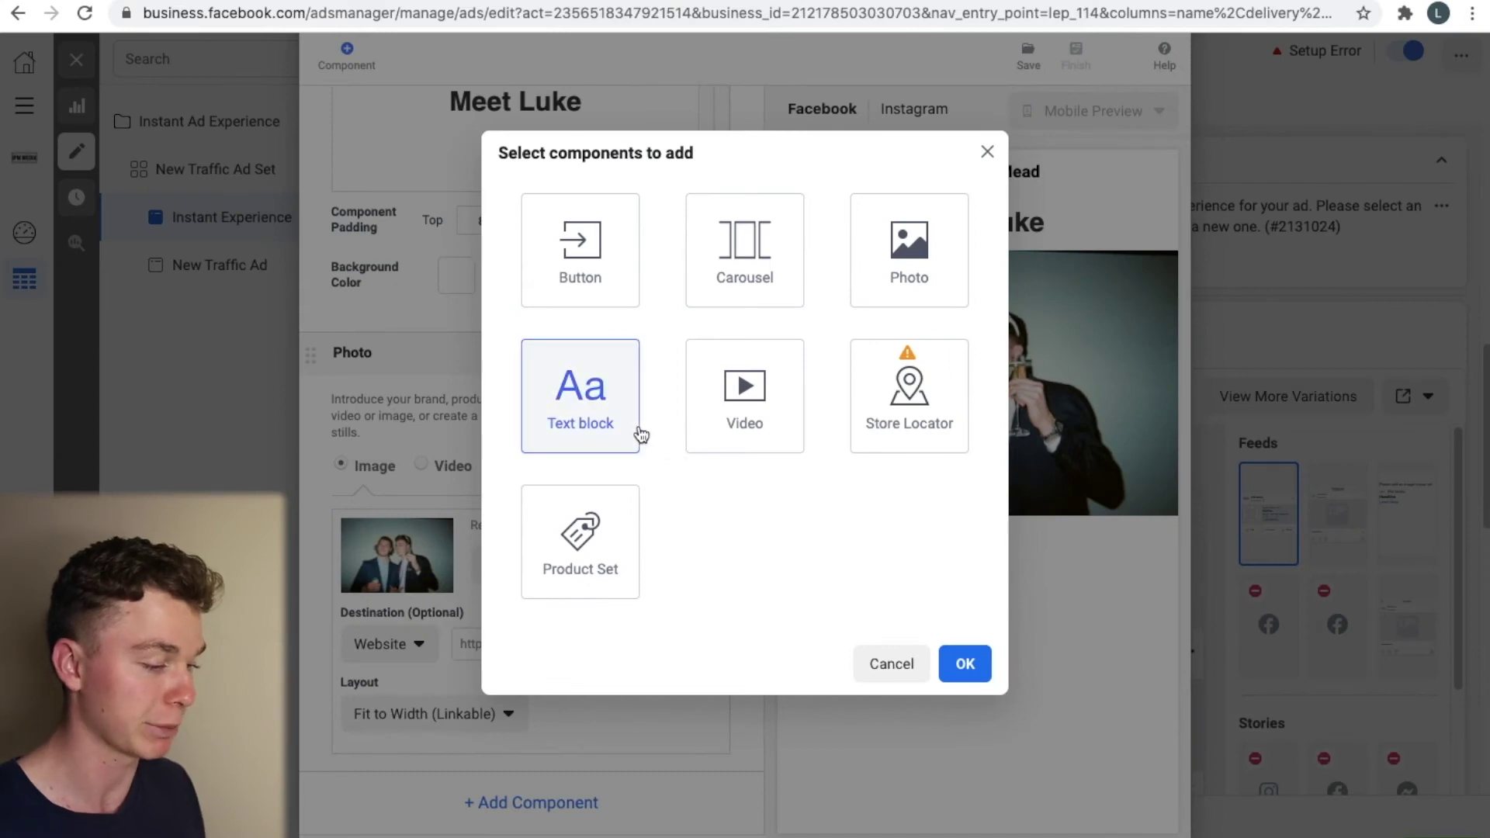
pyautogui.click(962, 663)
pyautogui.scroll(-3, 672, 700)
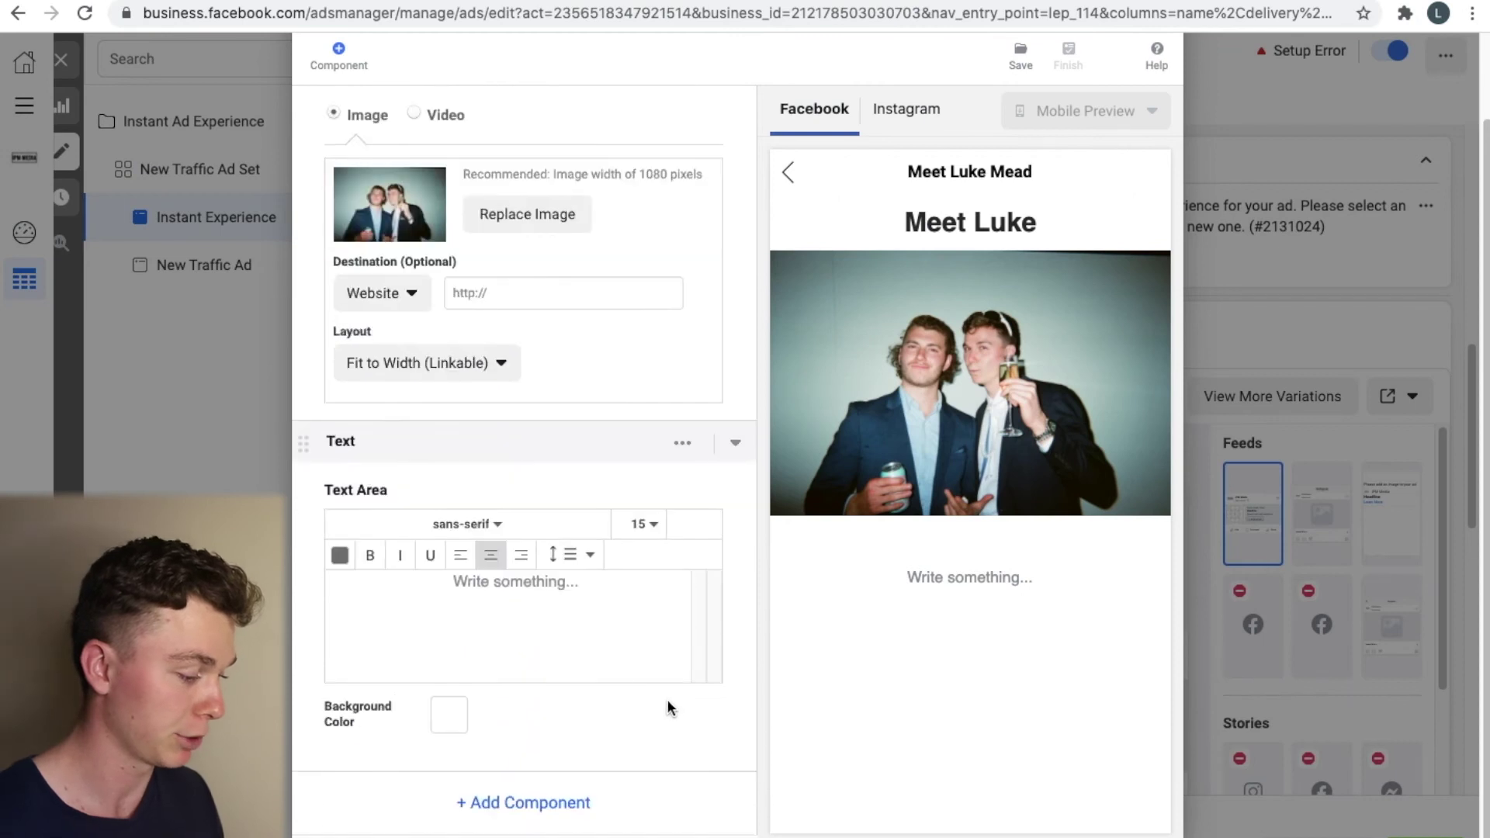
pyautogui.click(547, 612)
pyautogui.write('"M')
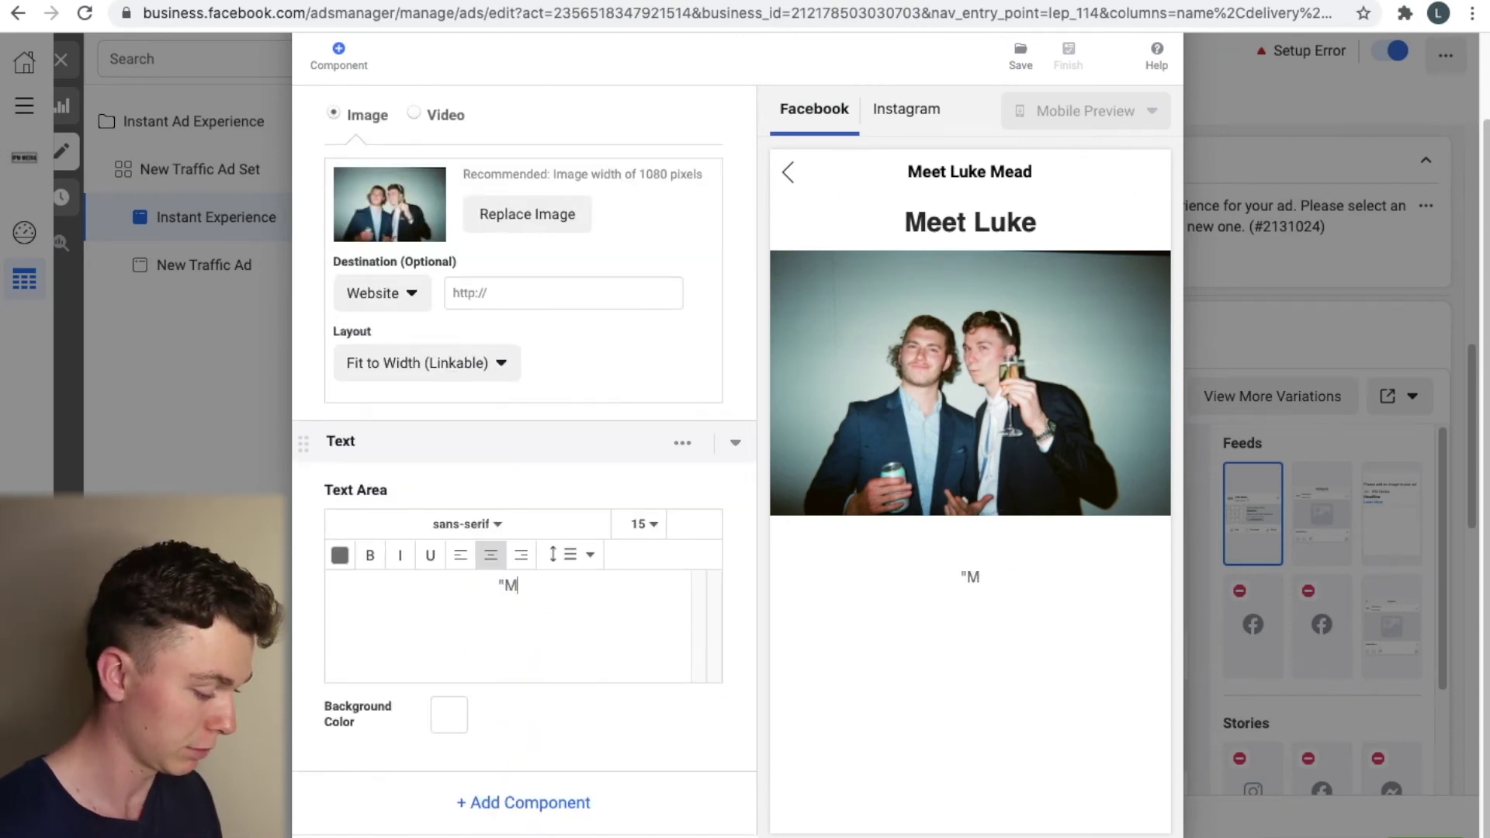
pyautogui.write('y gre')
pyautogui.press('BackSpace')
pyautogui.press('BackSpace')
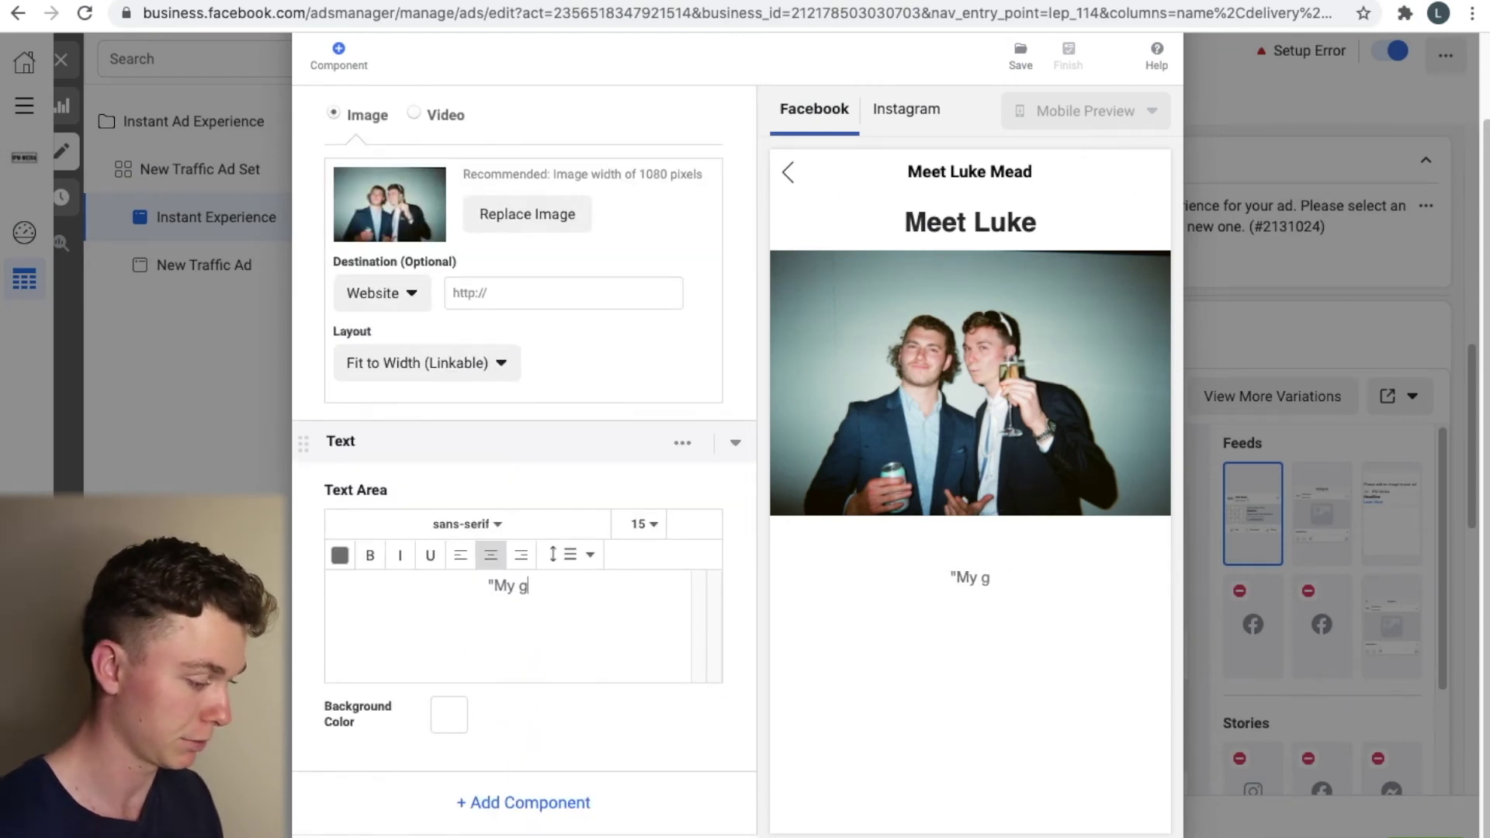
pyautogui.write('greatest st')
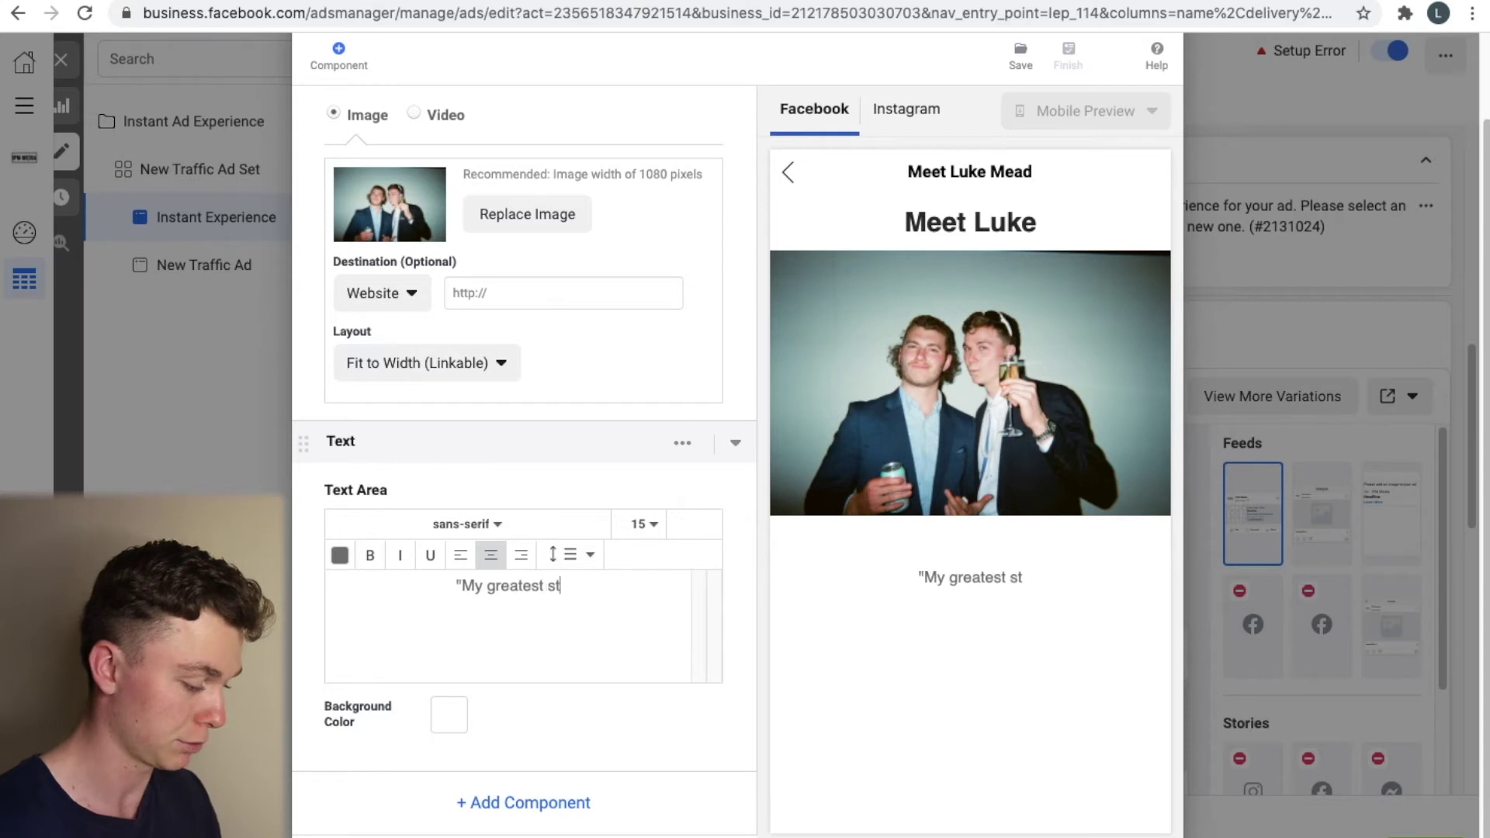
pyautogui.write('rengths are ')
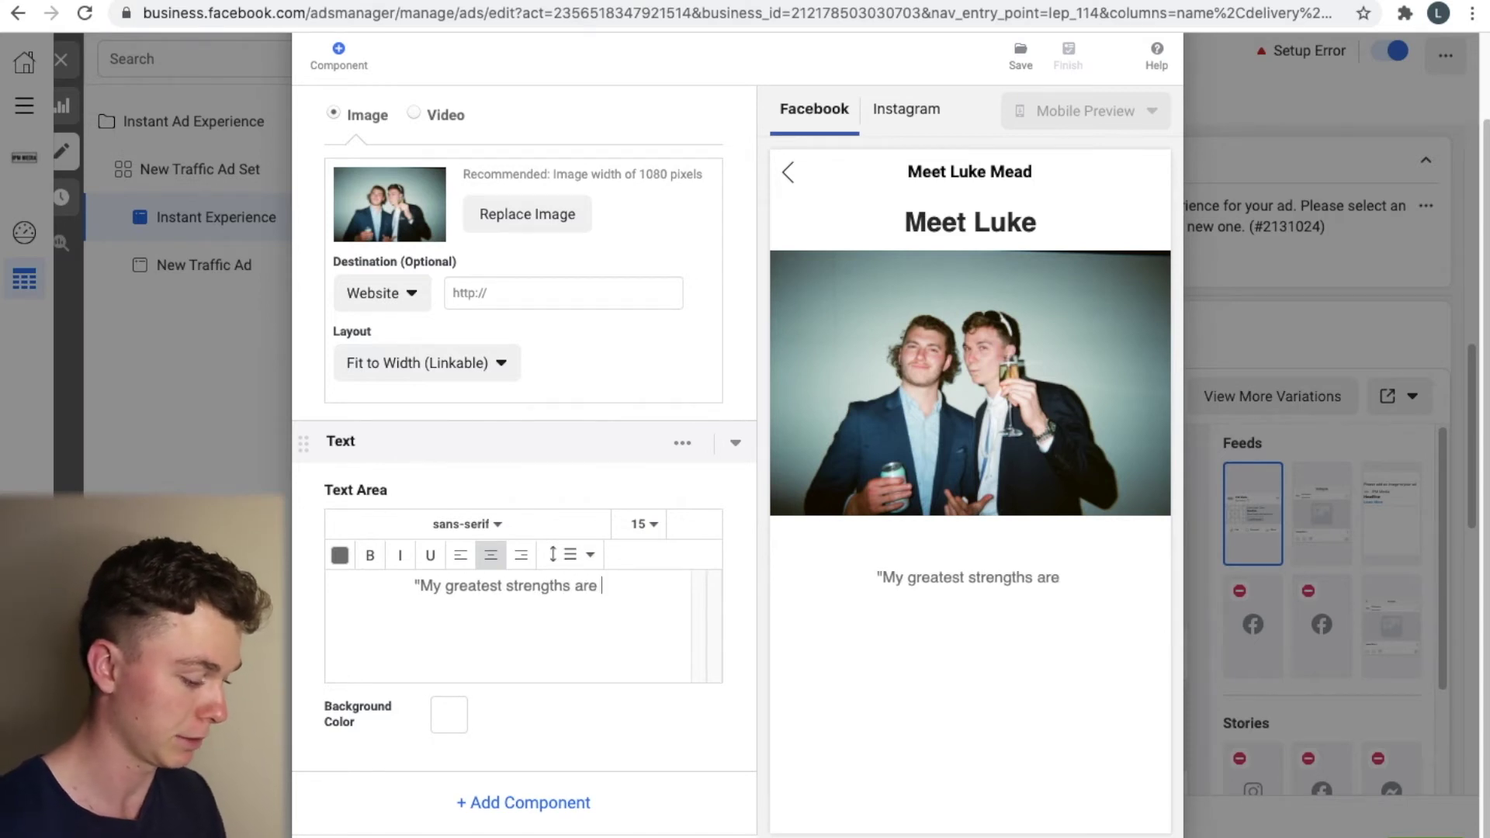
pyautogui.write('you')
pyautogui.press('BackSpace')
pyautogui.press('BackSpace')
pyautogui.press('BackSpace')
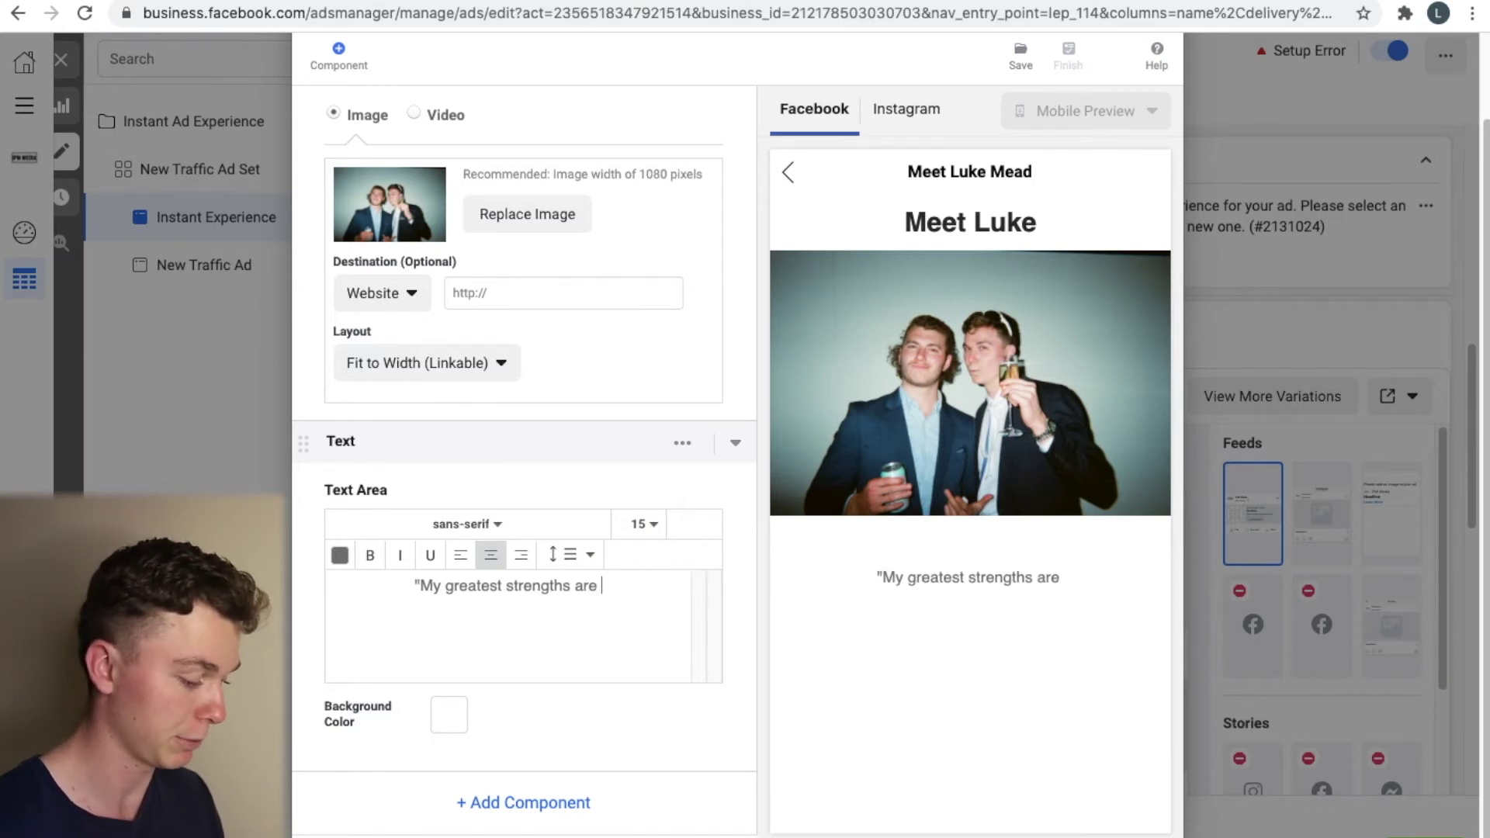
pyautogui.write('understans')
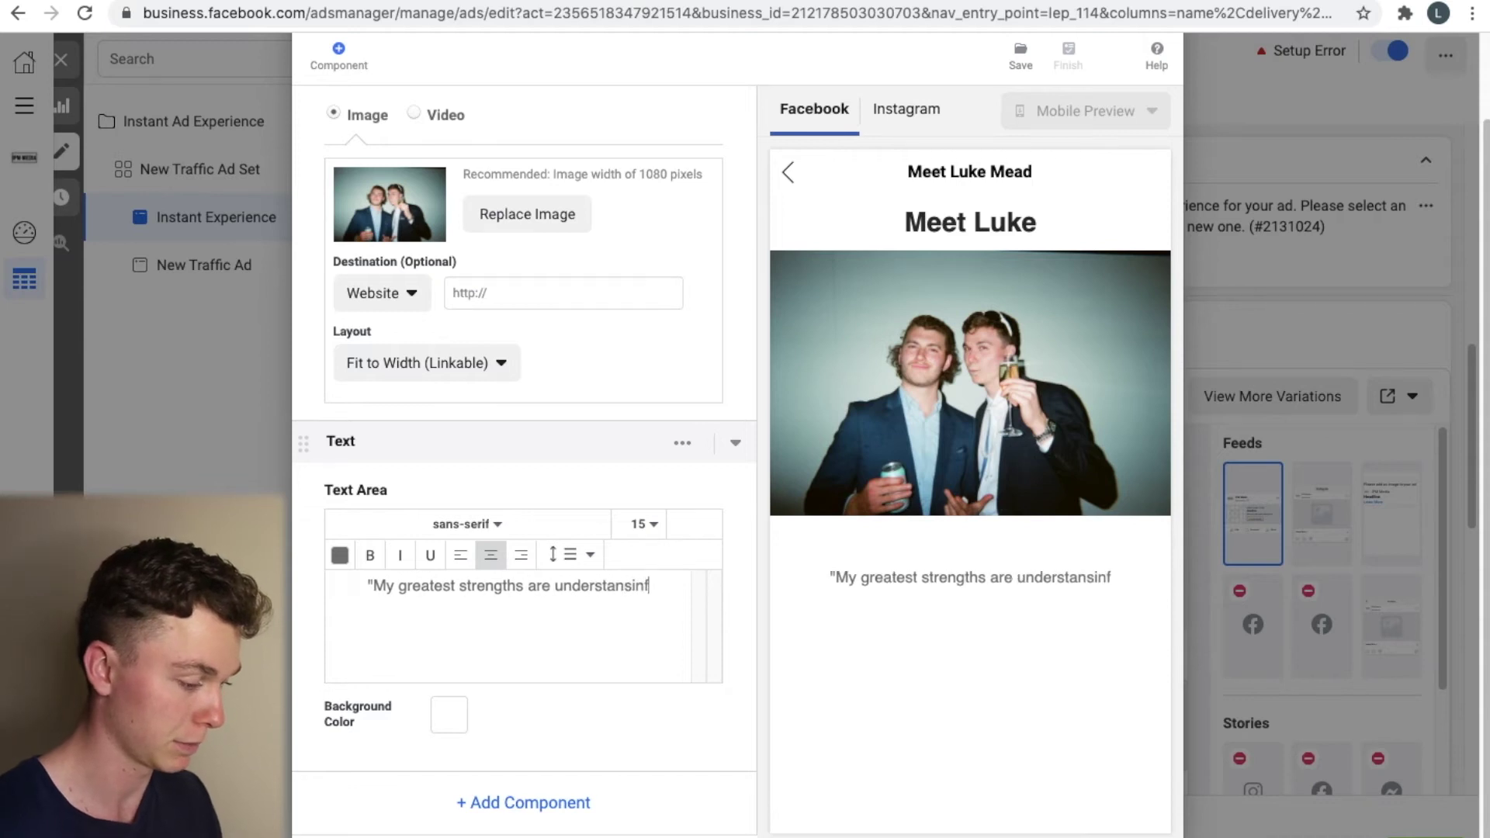
pyautogui.press('BackSpace')
pyautogui.write('ding people"')
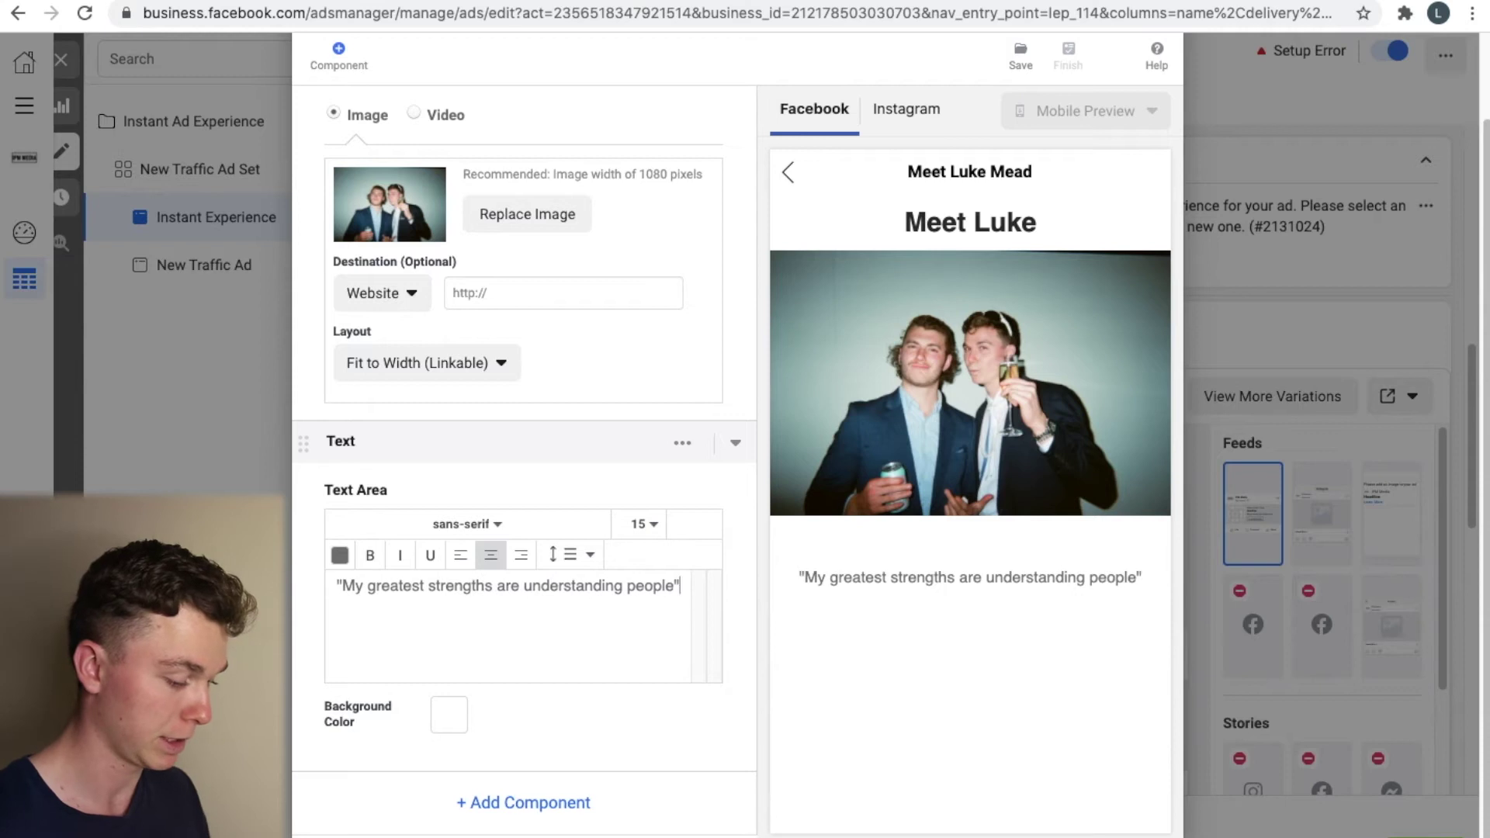
pyautogui.write('.')
# Step: Format the quote at size 20 in italics
pyautogui.tripleClick(543, 590)
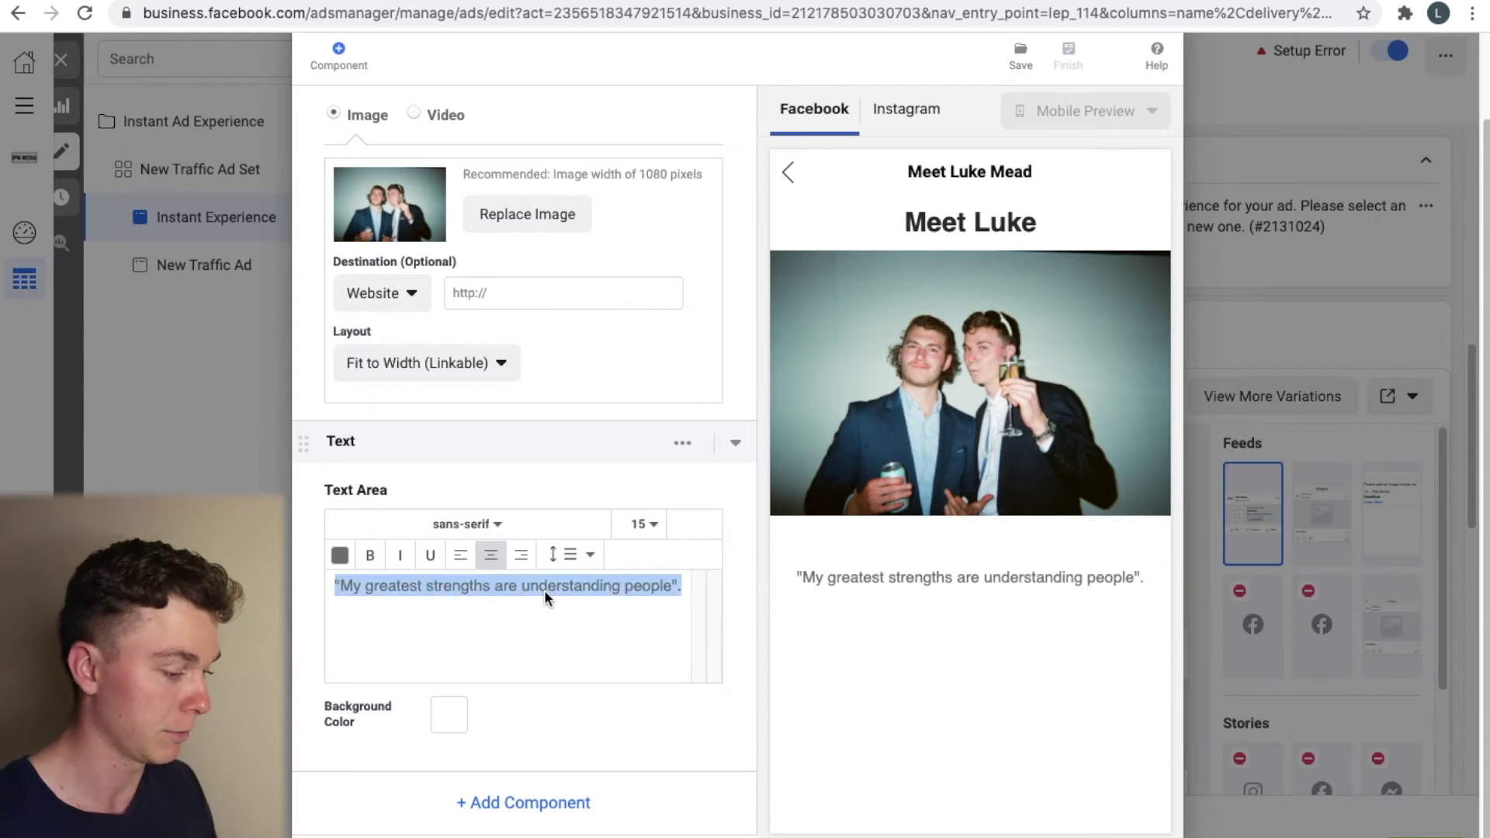
pyautogui.click(641, 531)
pyautogui.scroll(-5, 648, 564)
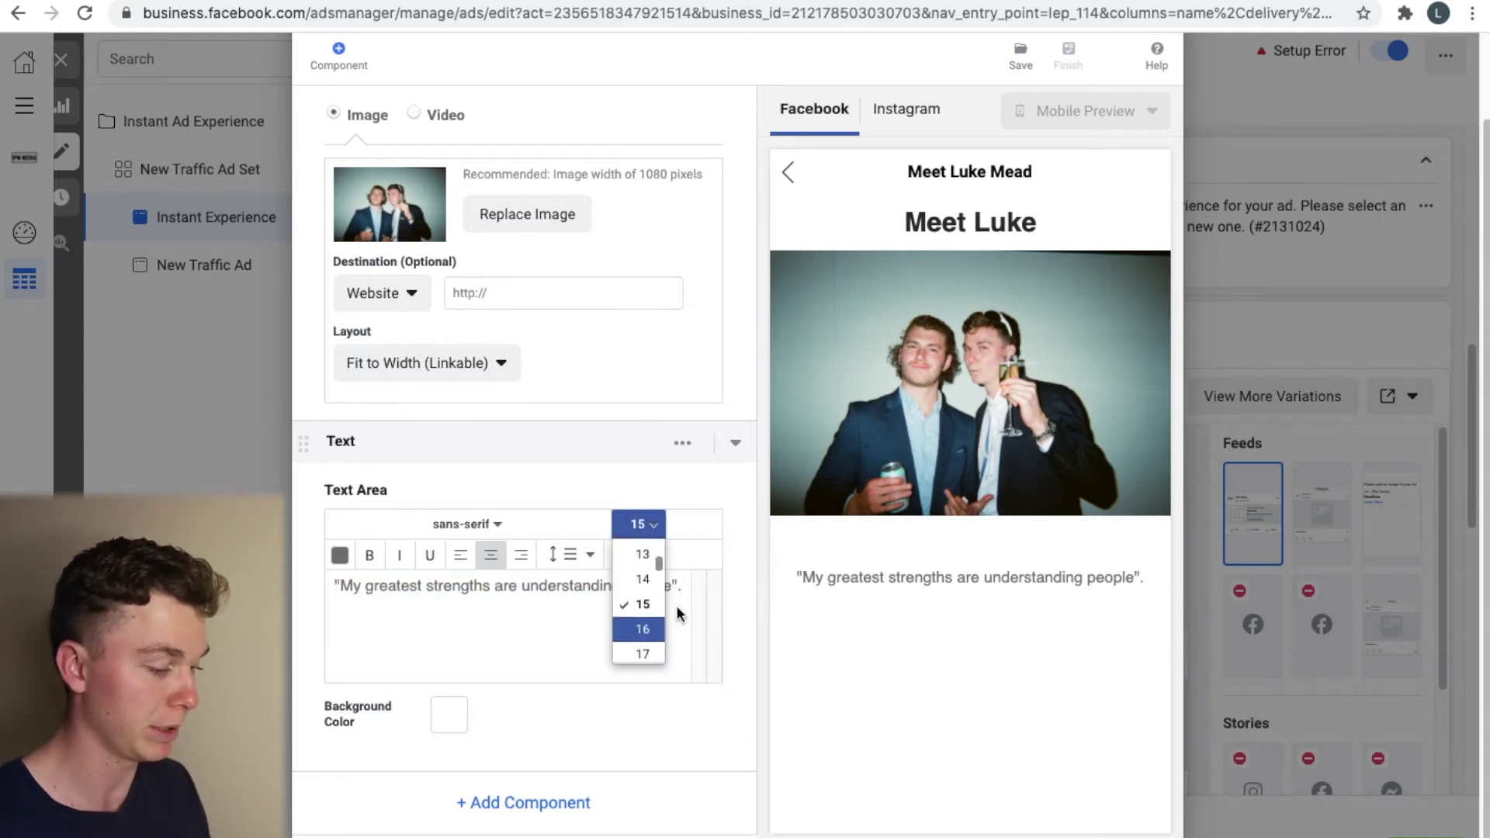
pyautogui.click(643, 556)
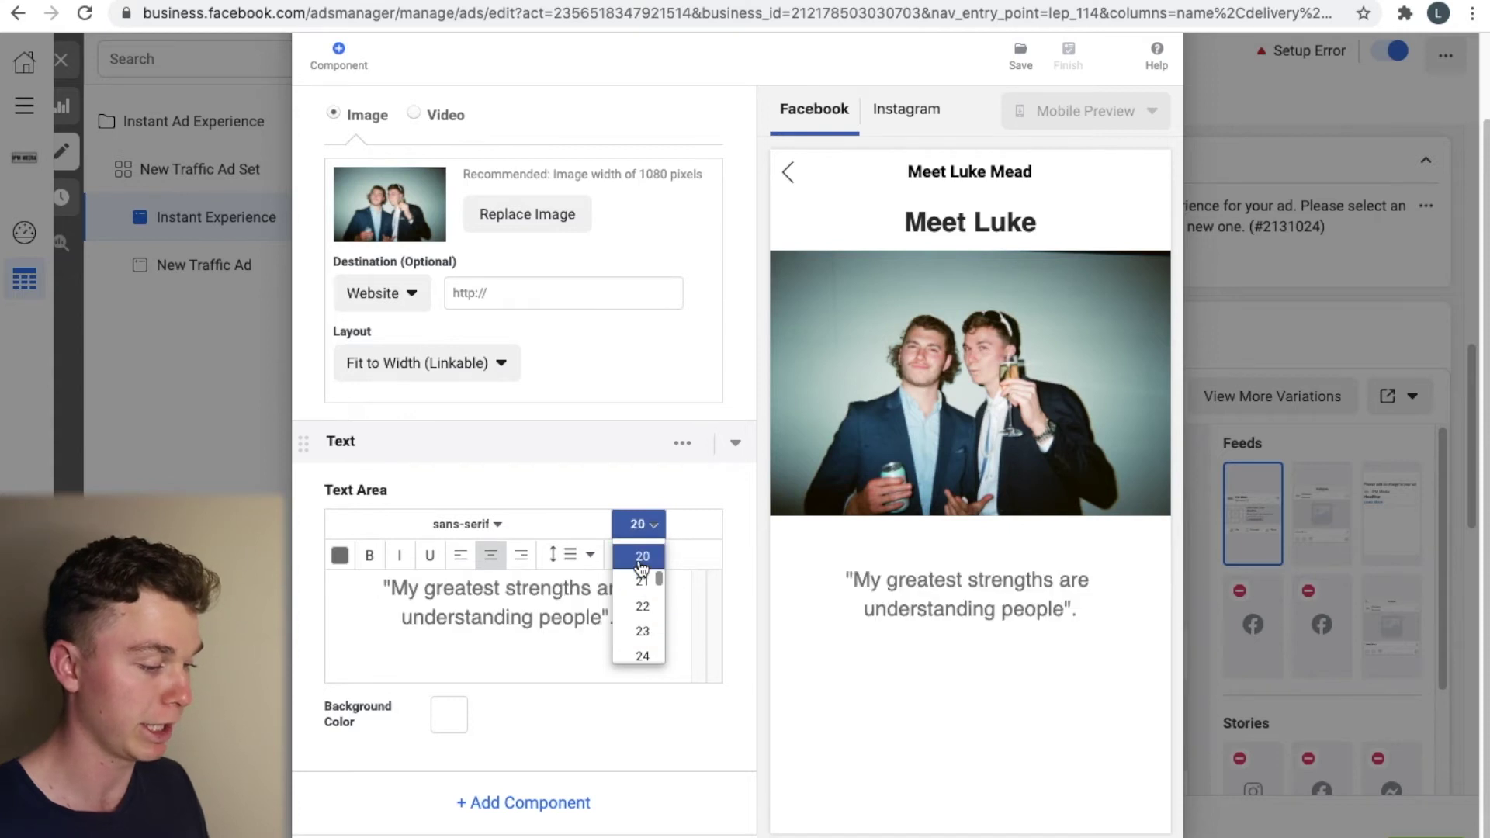
pyautogui.tripleClick(459, 618)
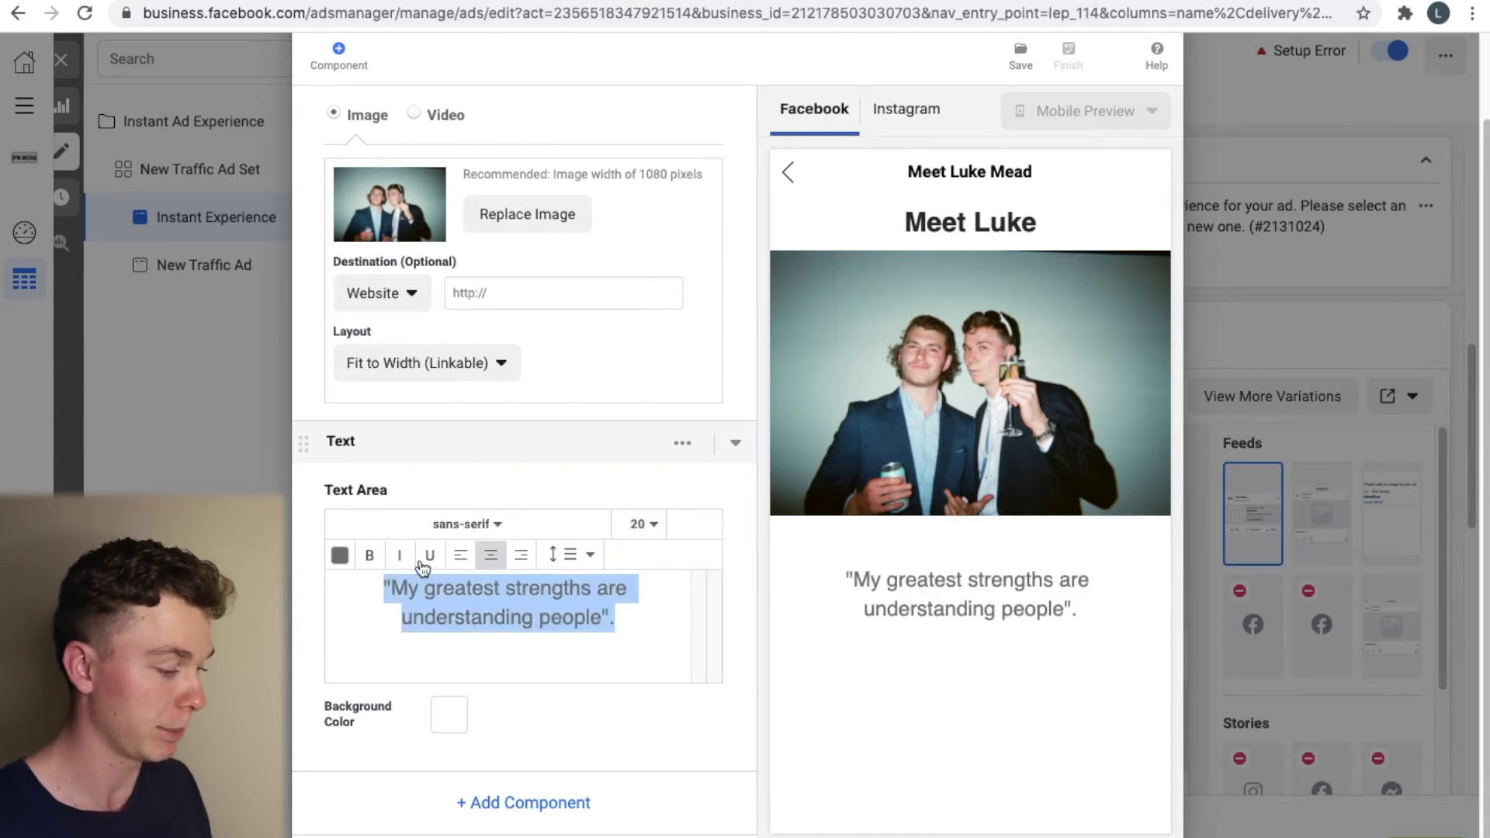
pyautogui.click(400, 556)
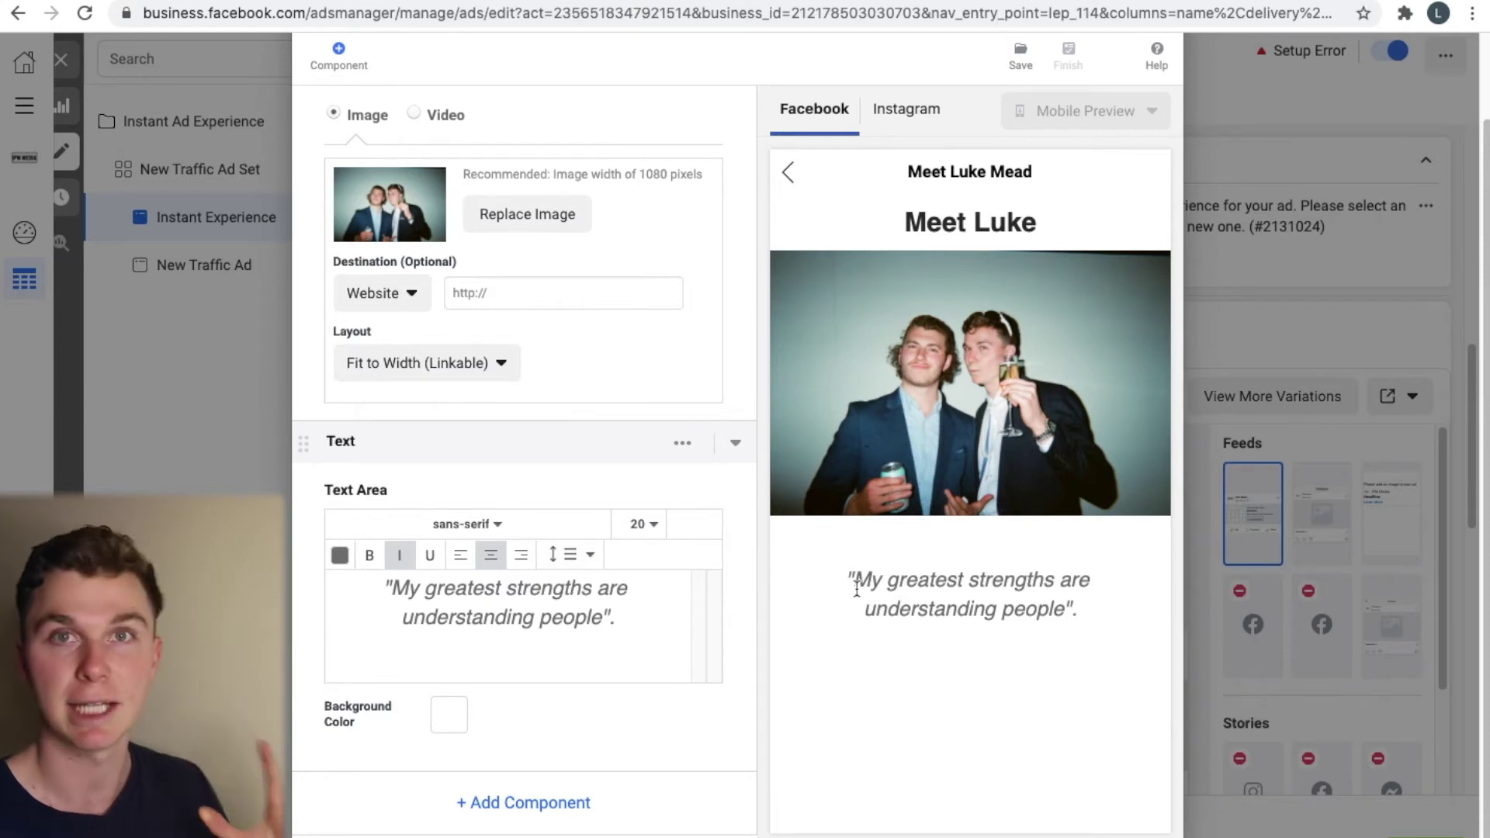
# Step: Set the quote block's top and bottom padding to 24
pyautogui.click(683, 443)
pyautogui.click(659, 522)
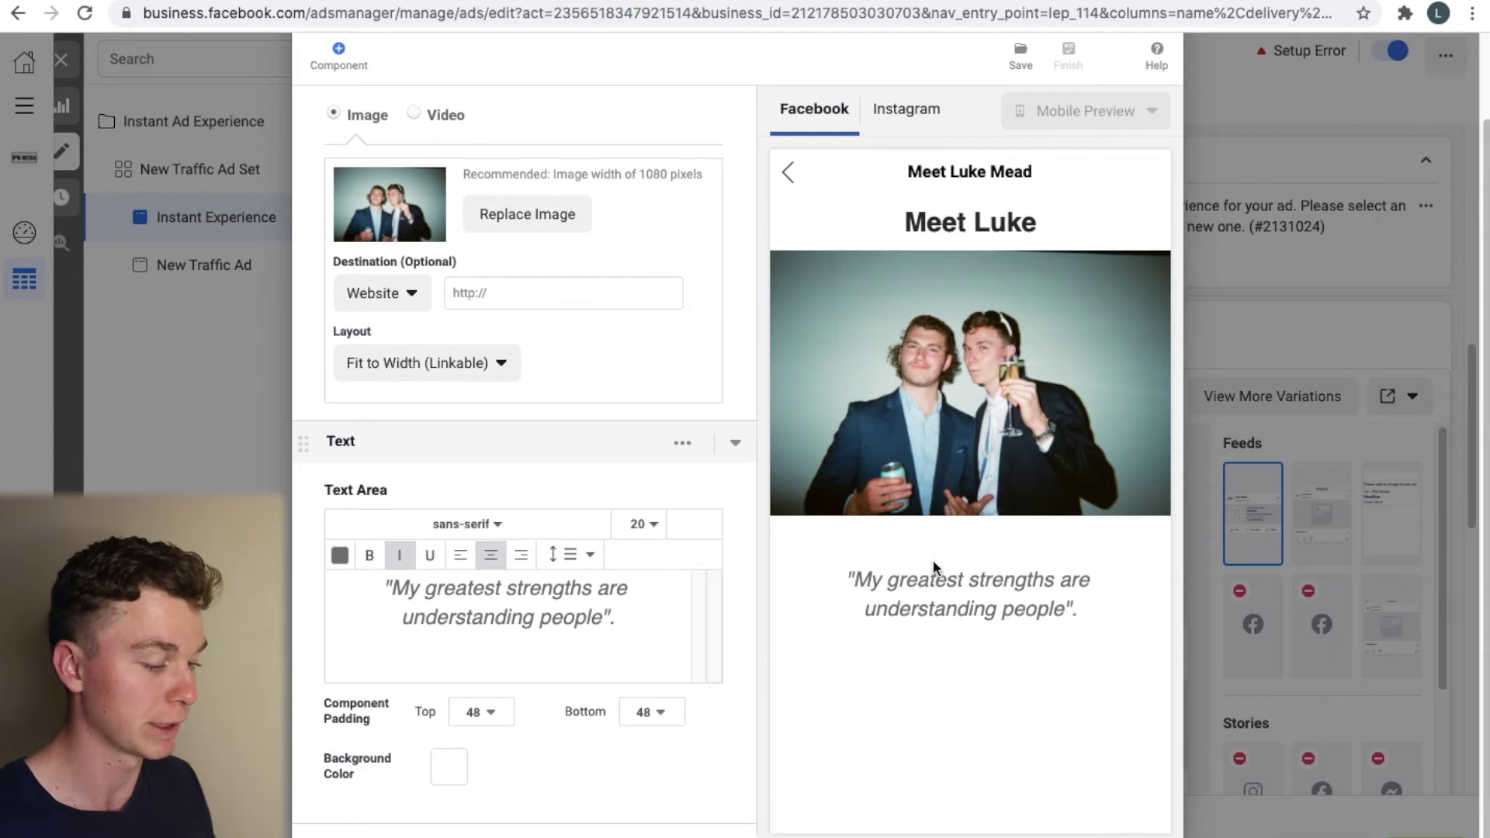
pyautogui.click(482, 710)
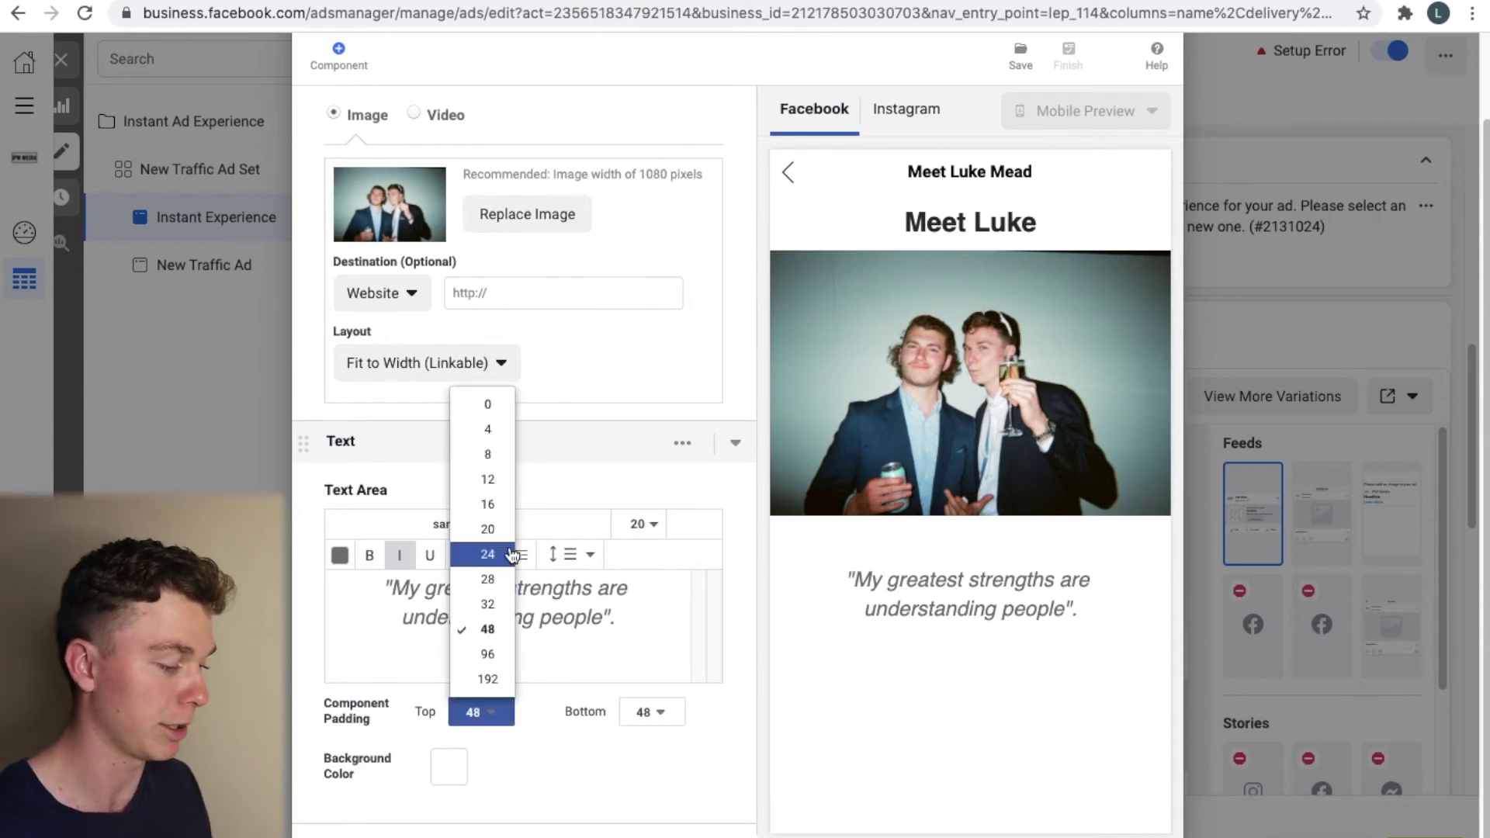
pyautogui.click(511, 553)
pyautogui.click(646, 714)
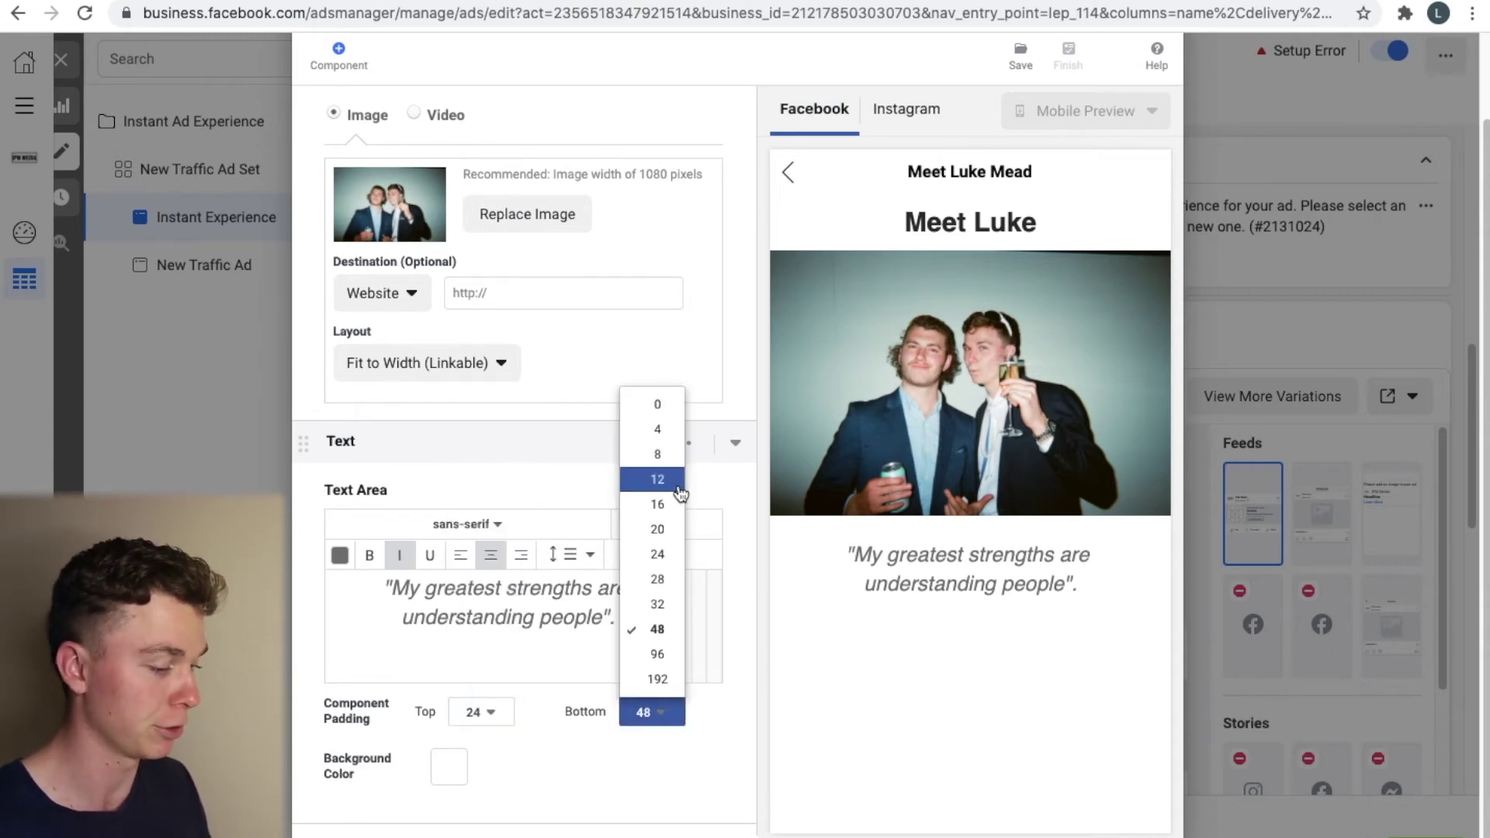
pyautogui.click(665, 556)
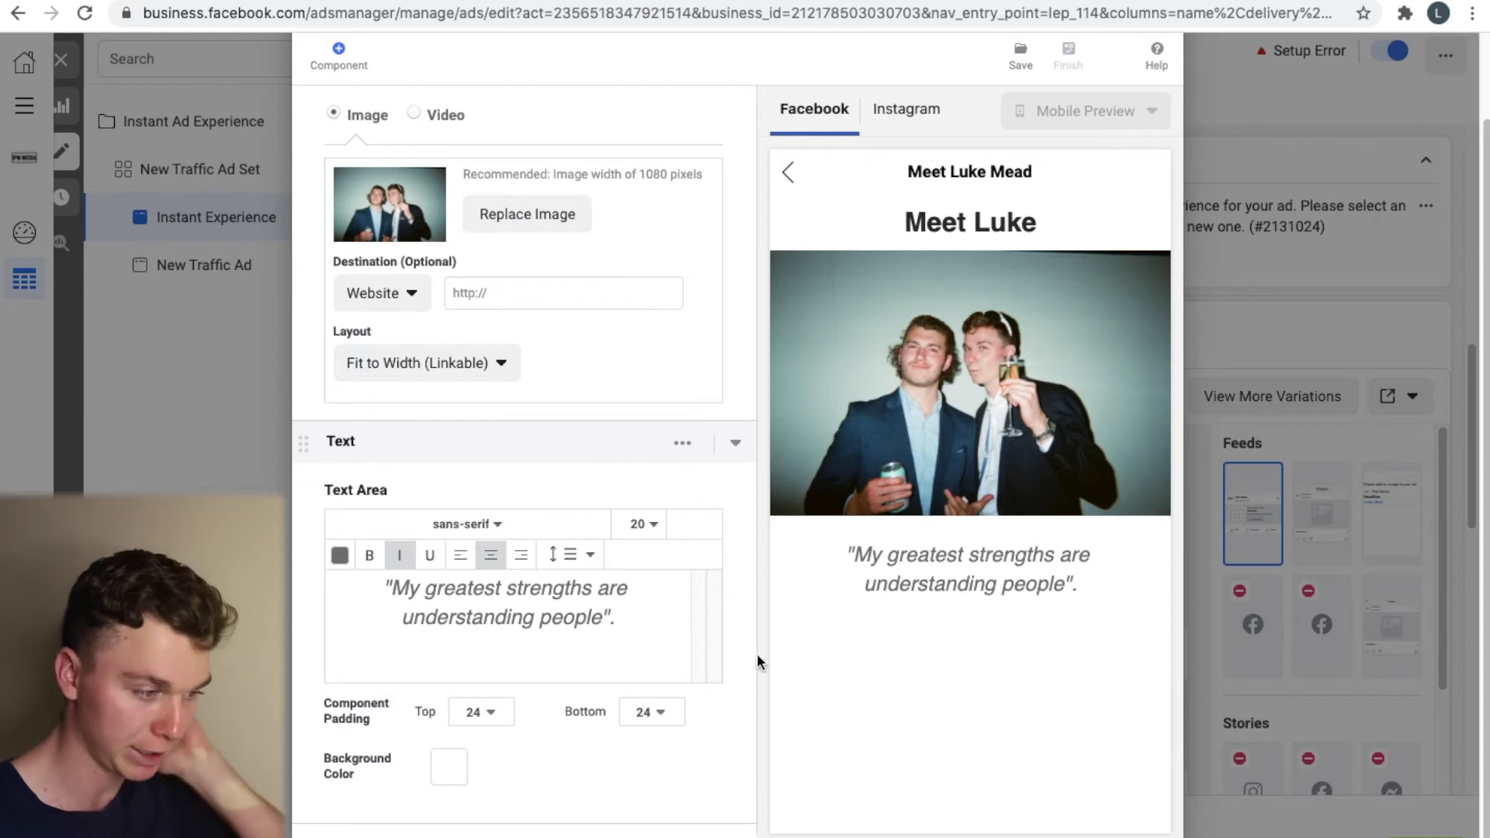
pyautogui.scroll(-1, 432, 734)
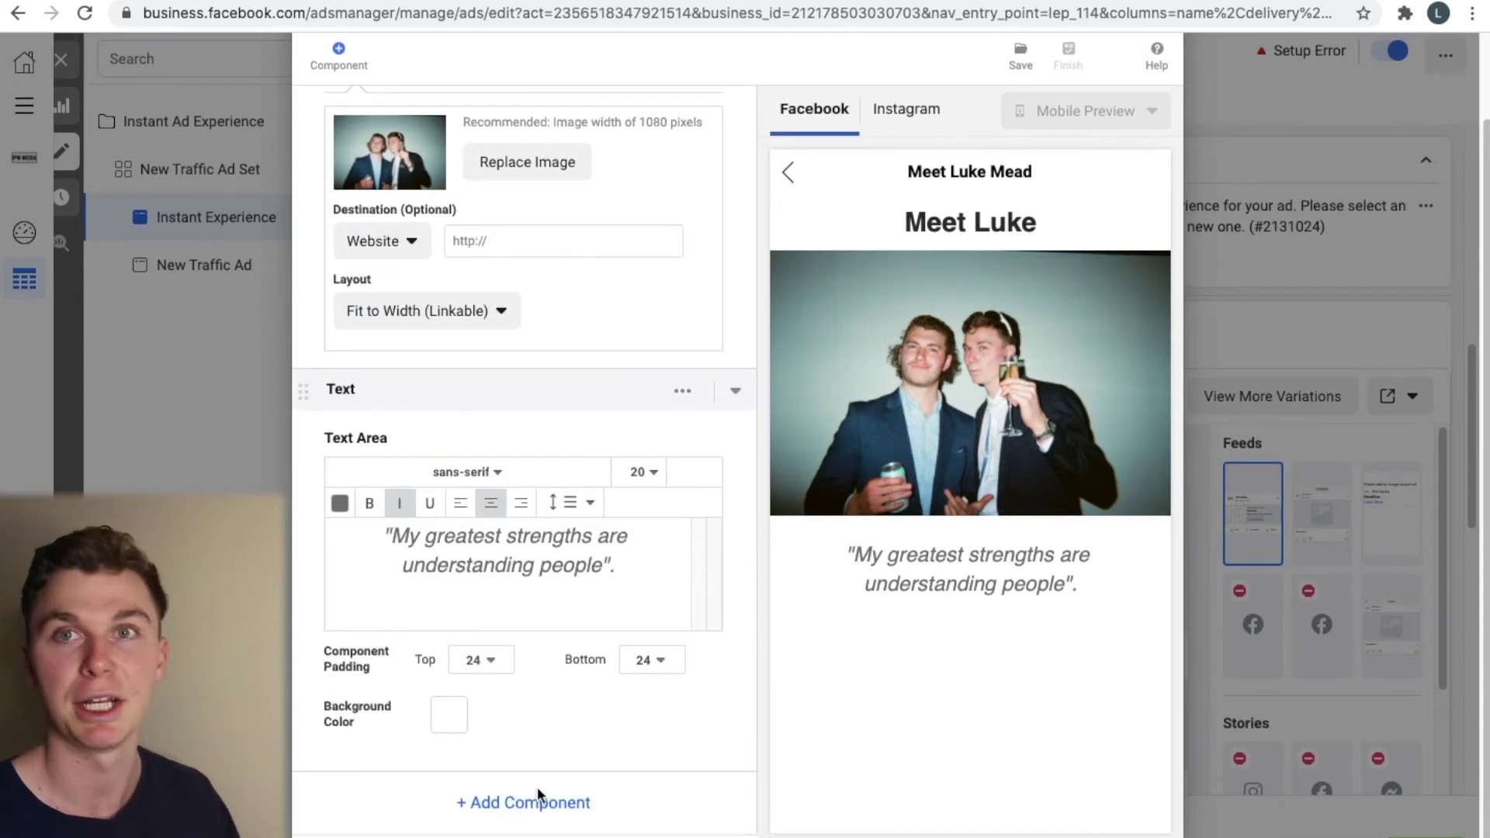
pyautogui.click(538, 799)
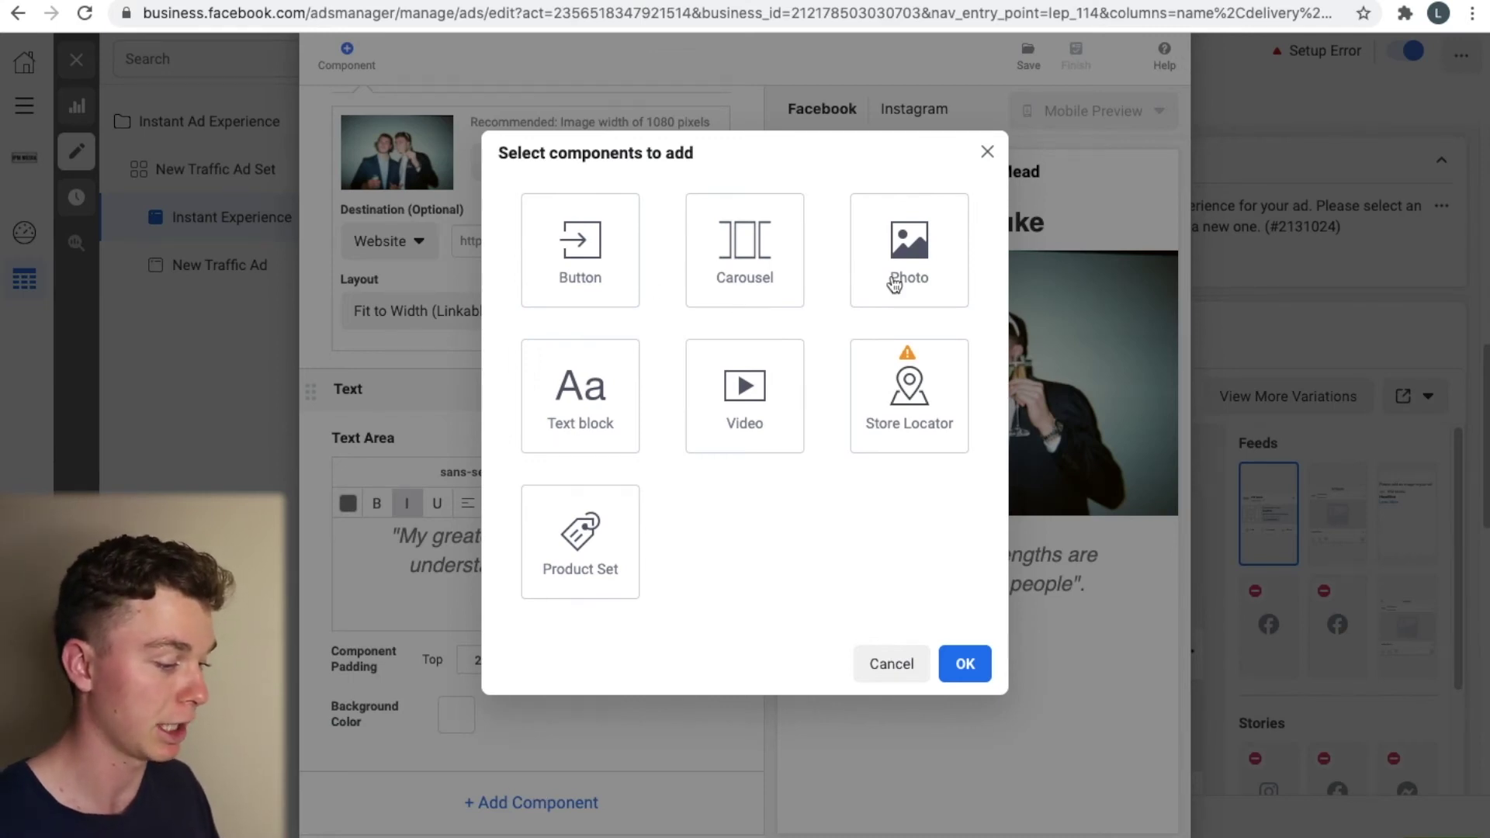
# Step: Add a Carousel component with the night city street photo as the first card
pyautogui.click(797, 267)
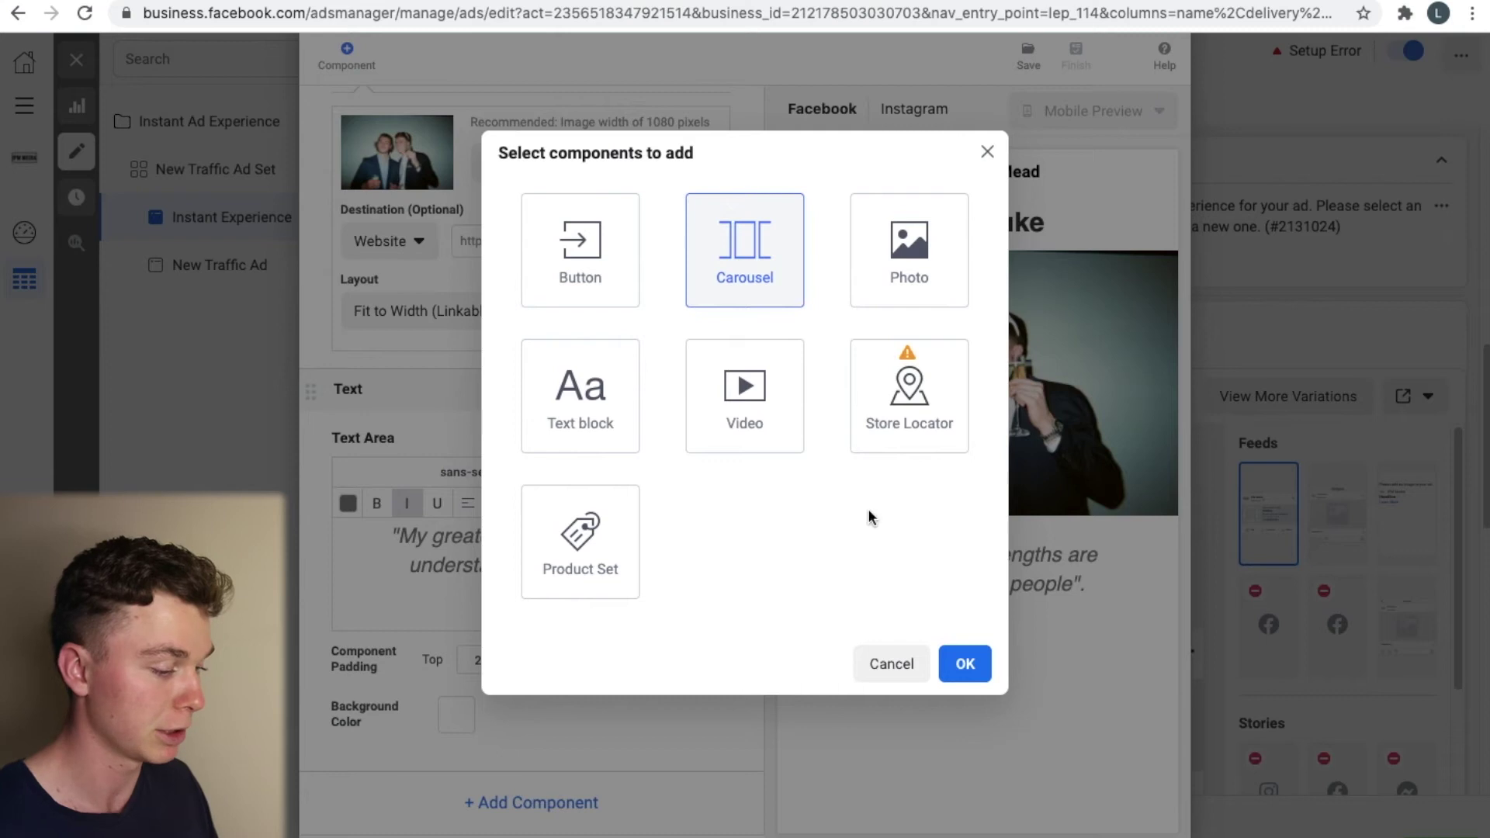
pyautogui.click(965, 663)
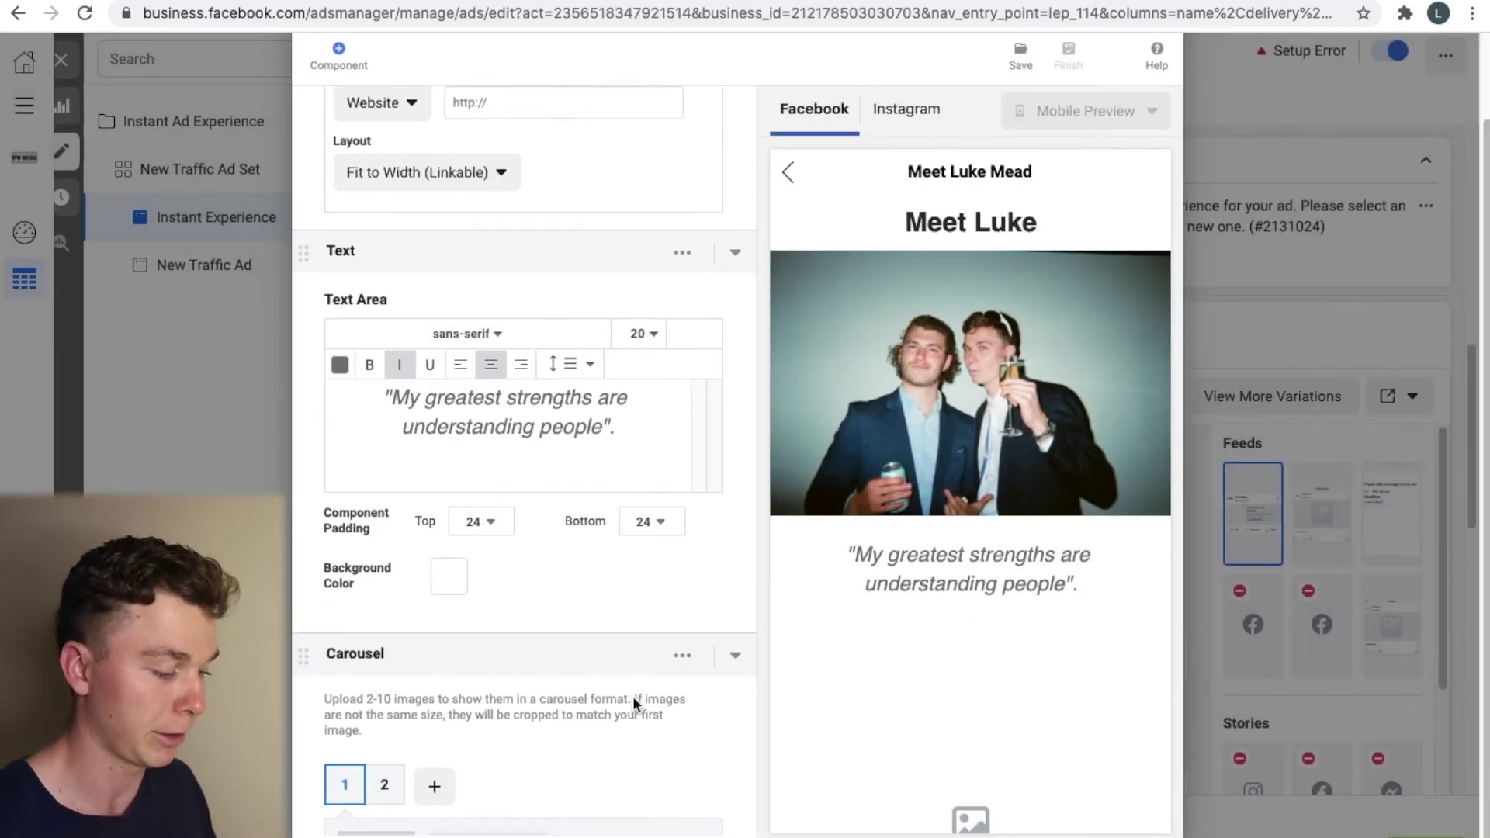
pyautogui.scroll(-3, 635, 683)
pyautogui.scroll(-1, 644, 636)
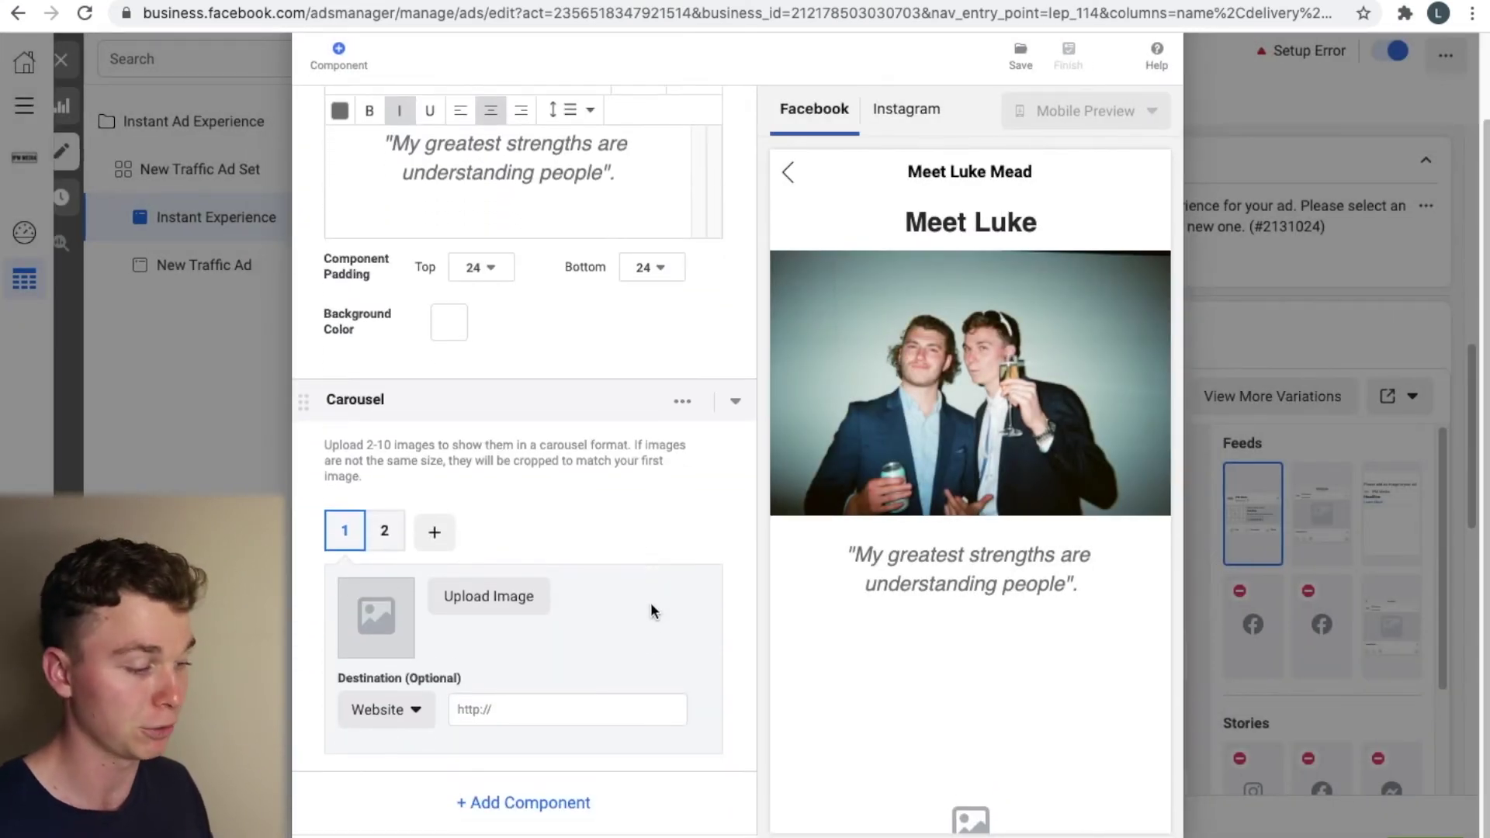
pyautogui.click(495, 598)
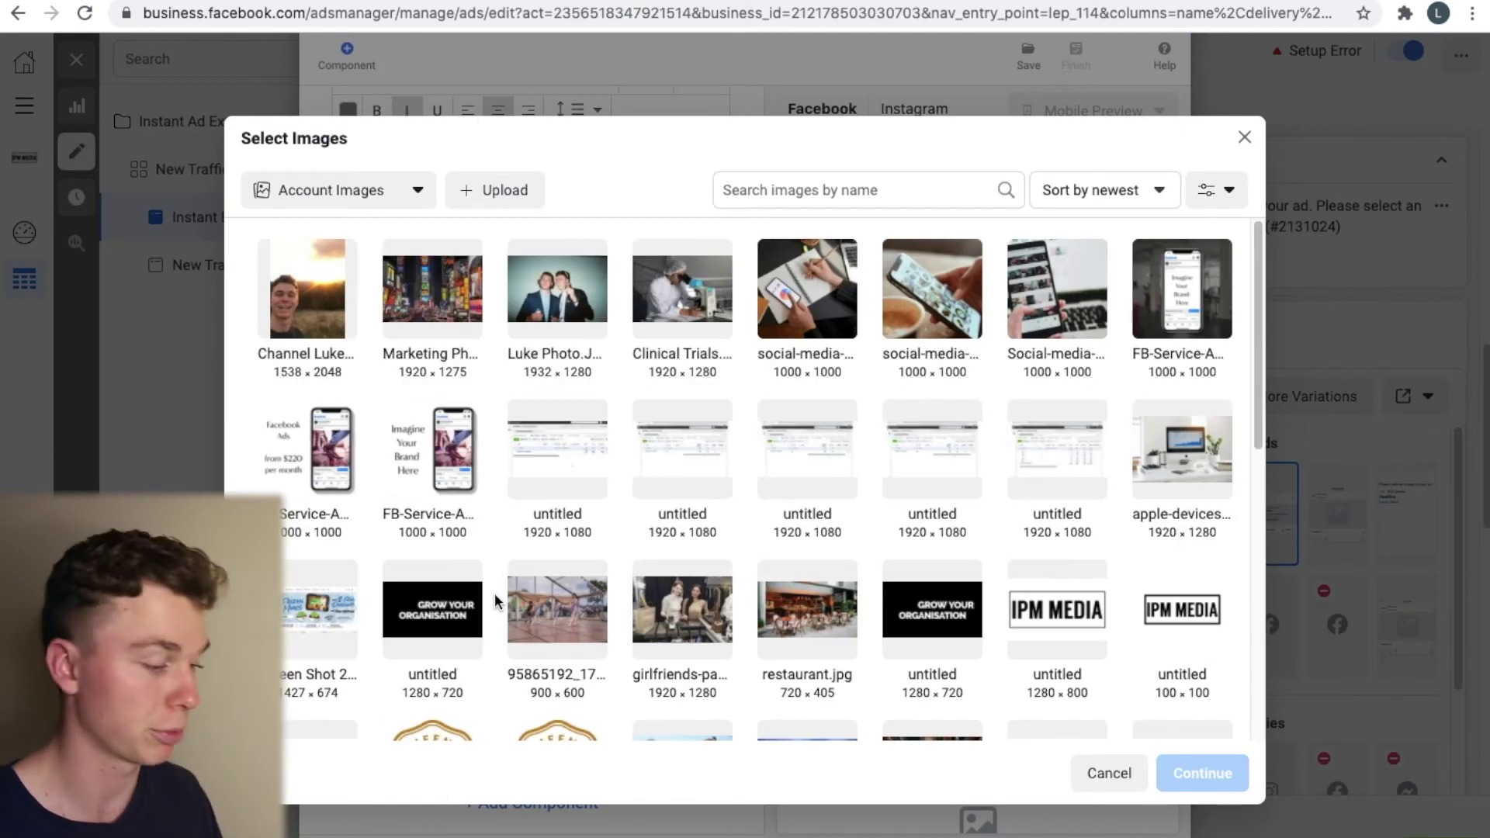
pyautogui.click(454, 303)
pyautogui.click(1187, 772)
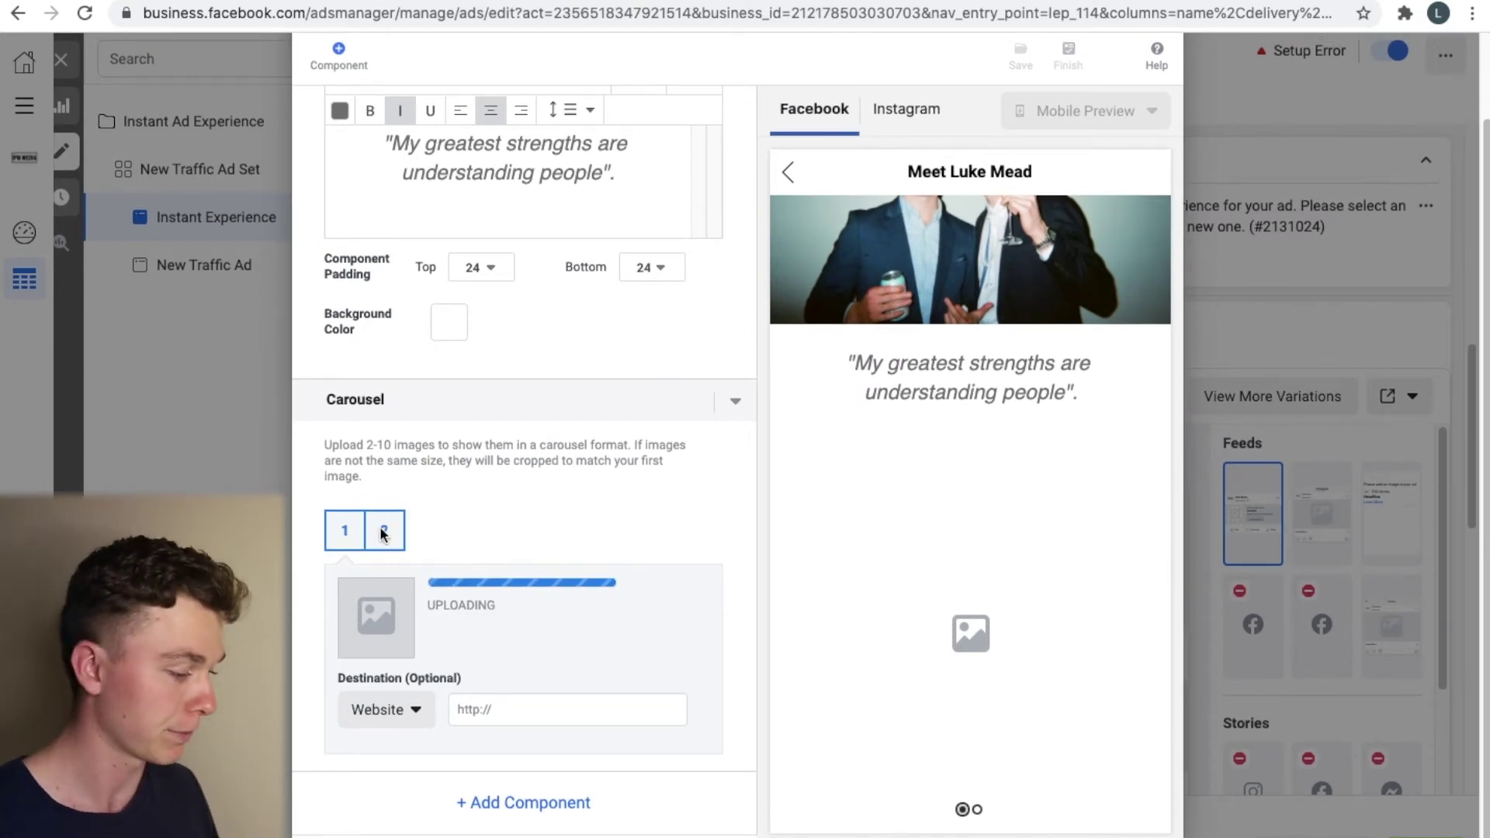
# Step: Use the photo of a hand holding a phone for carousel slide 2
pyautogui.click(385, 532)
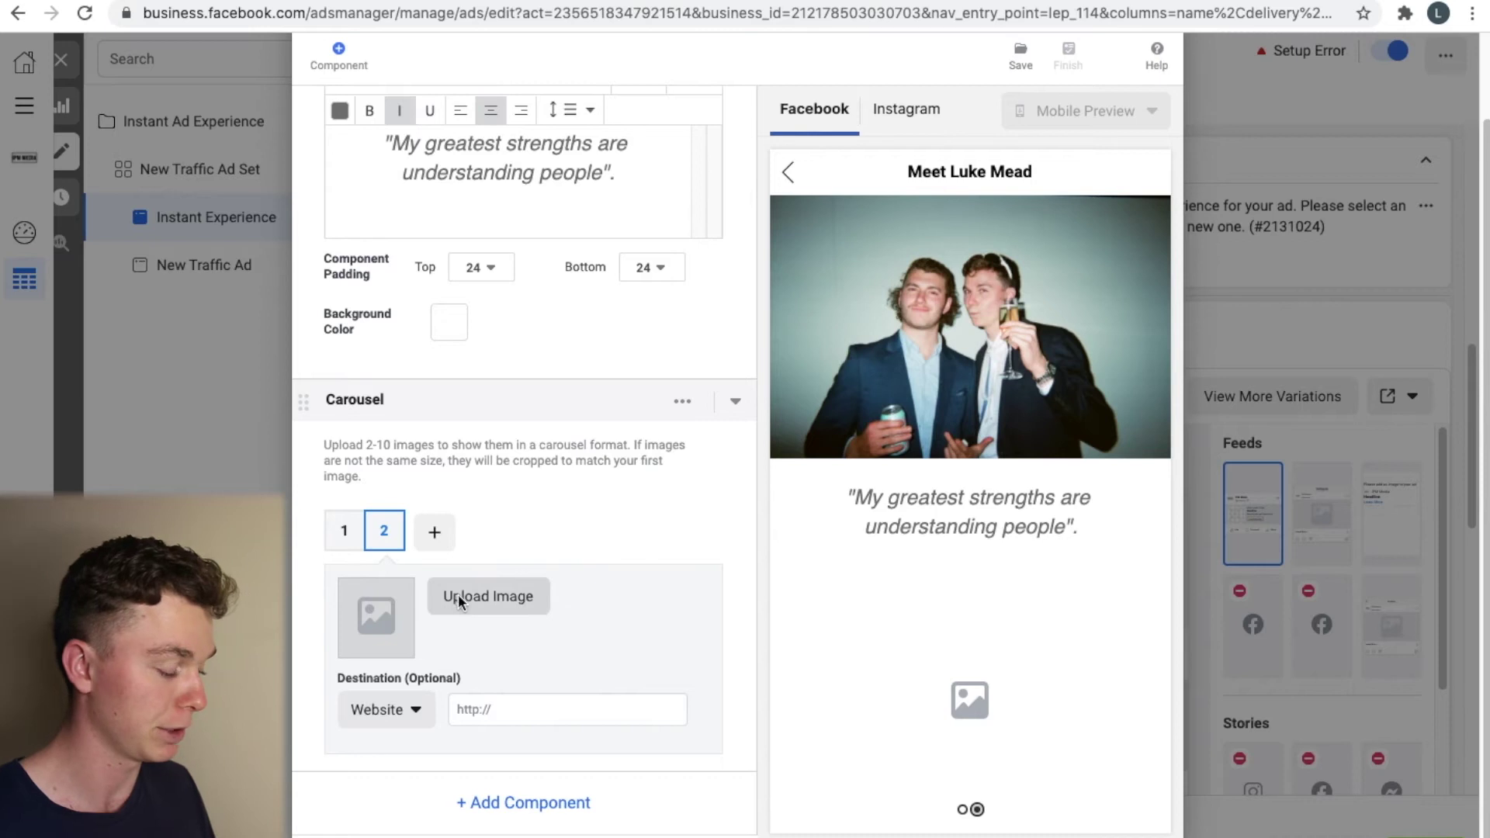
pyautogui.click(459, 596)
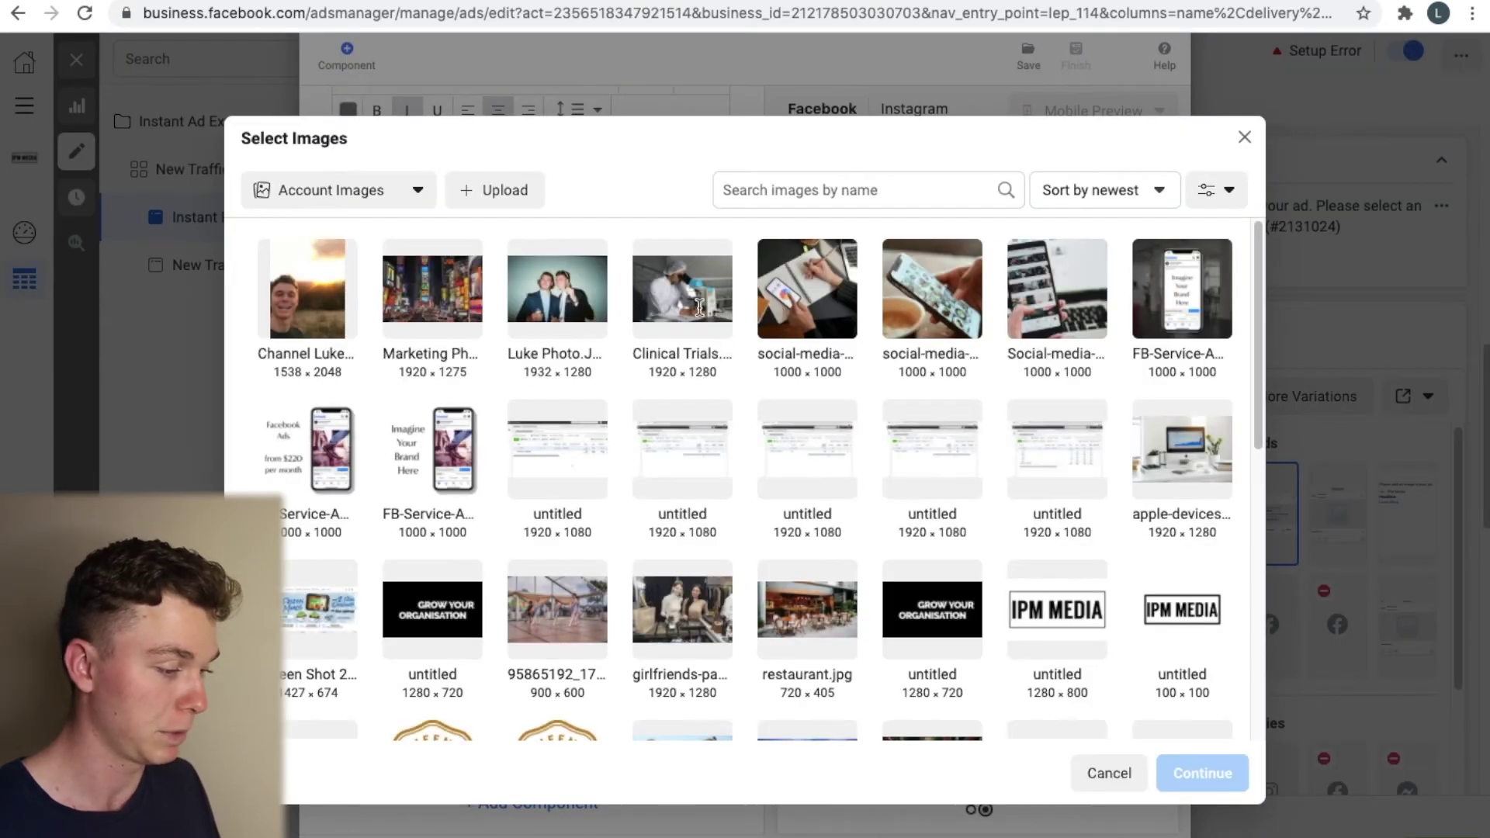
pyautogui.click(699, 308)
pyautogui.click(946, 363)
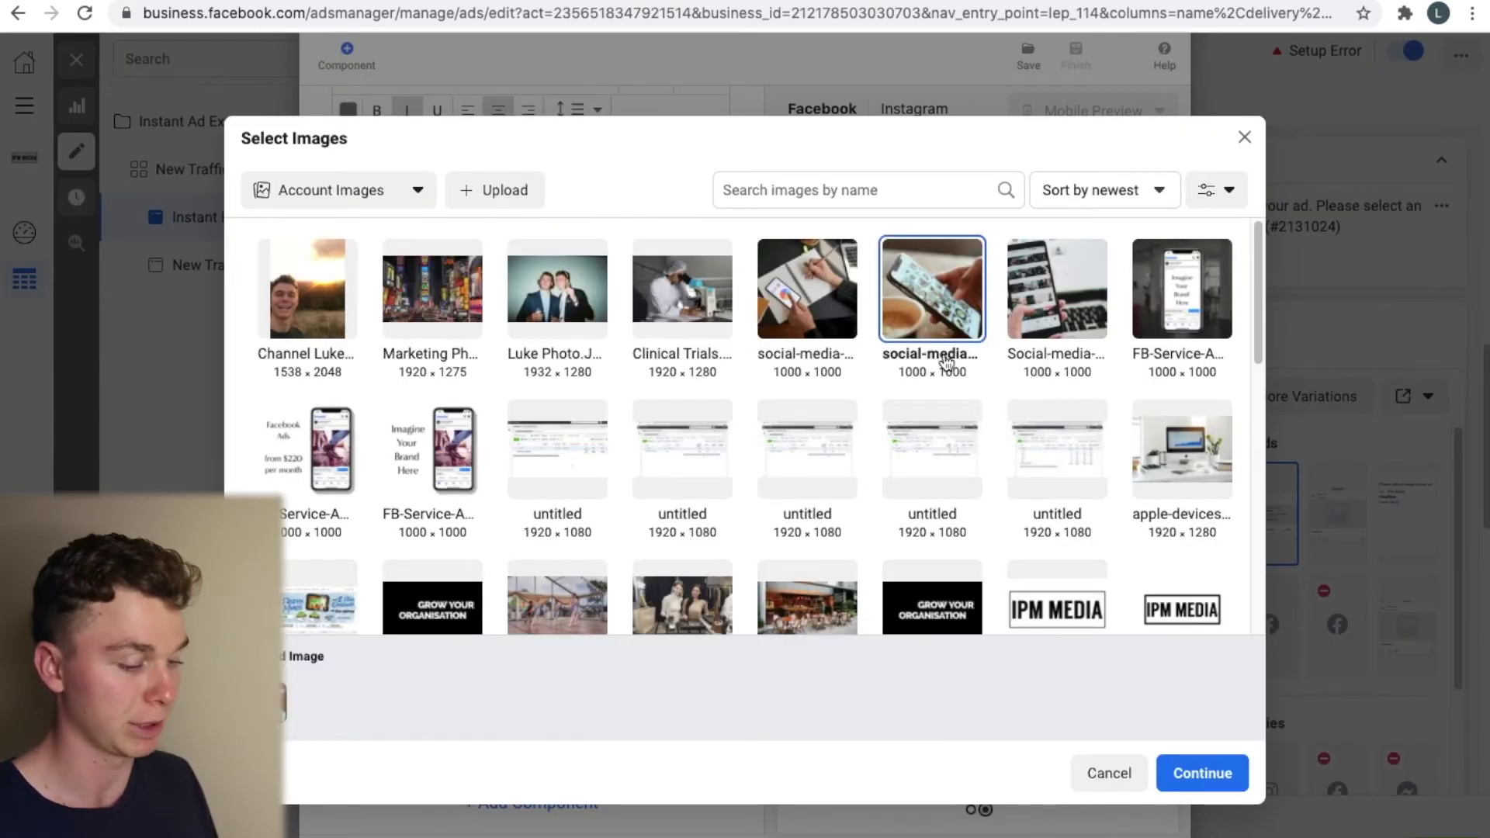
pyautogui.click(1173, 762)
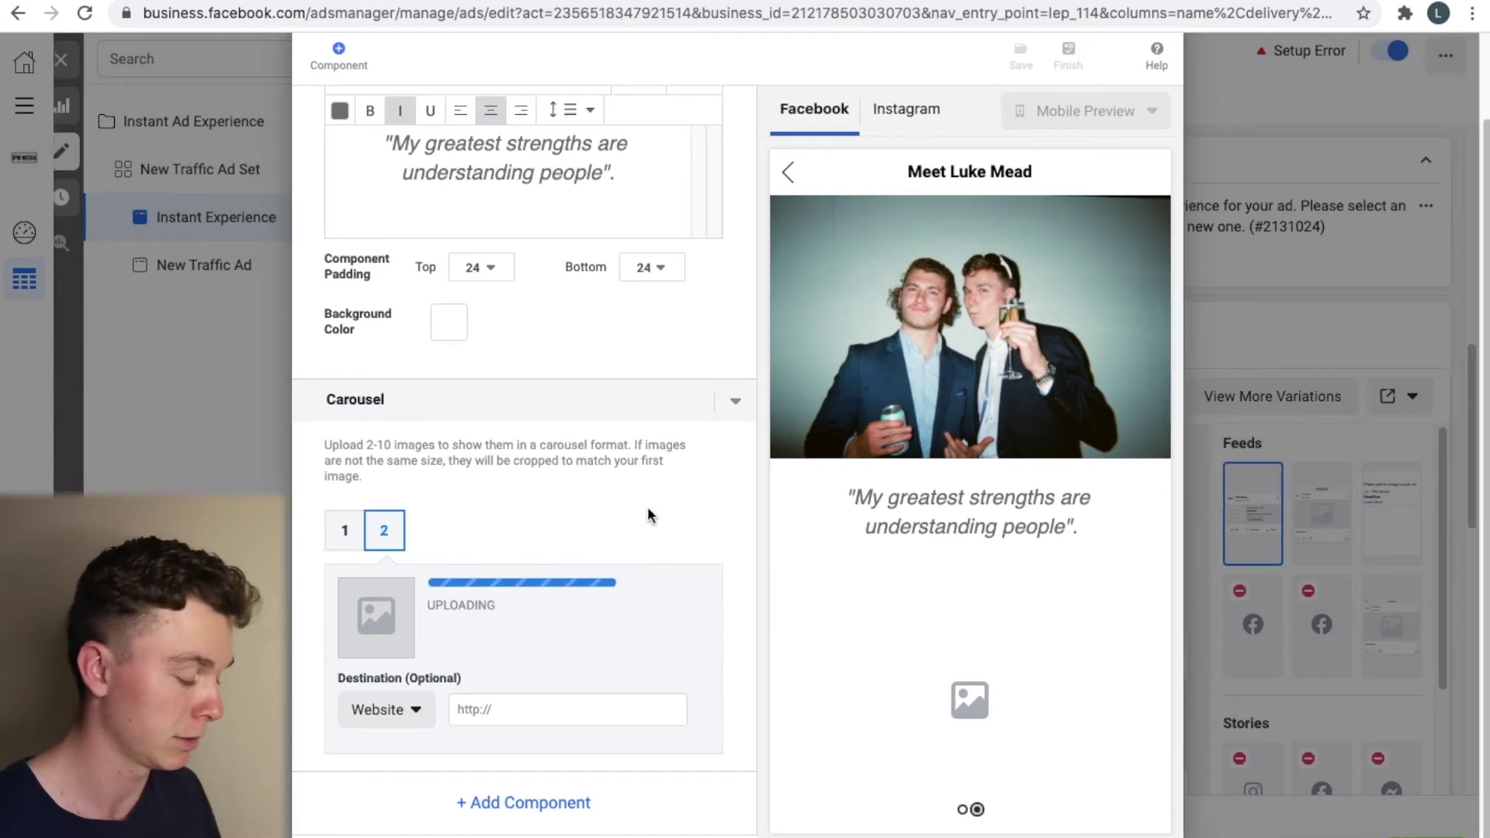
# Step: Review slide 1 and flip through the carousel images in the preview
pyautogui.click(347, 531)
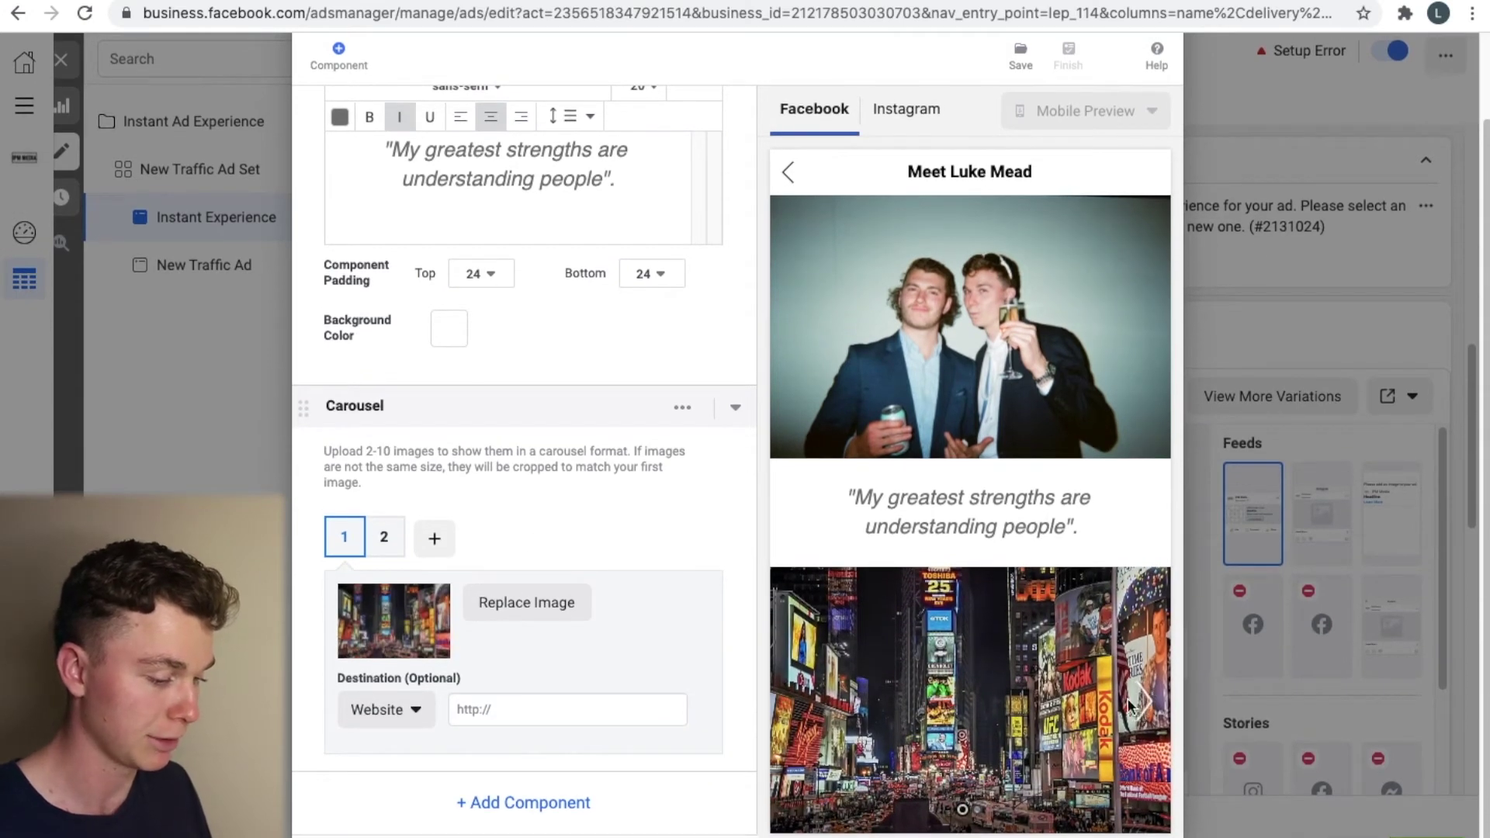
pyautogui.click(1144, 701)
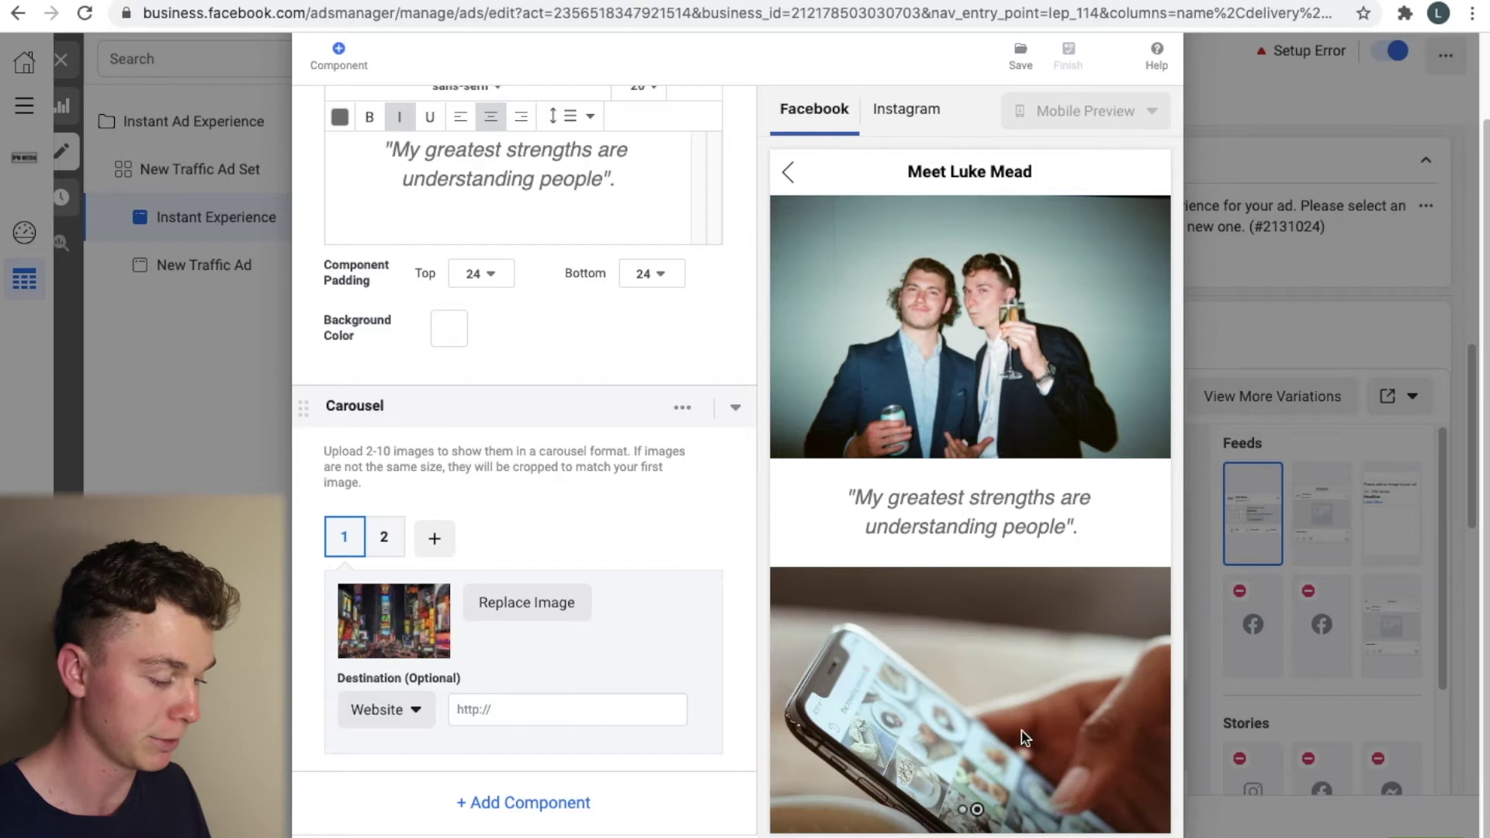
pyautogui.click(1142, 702)
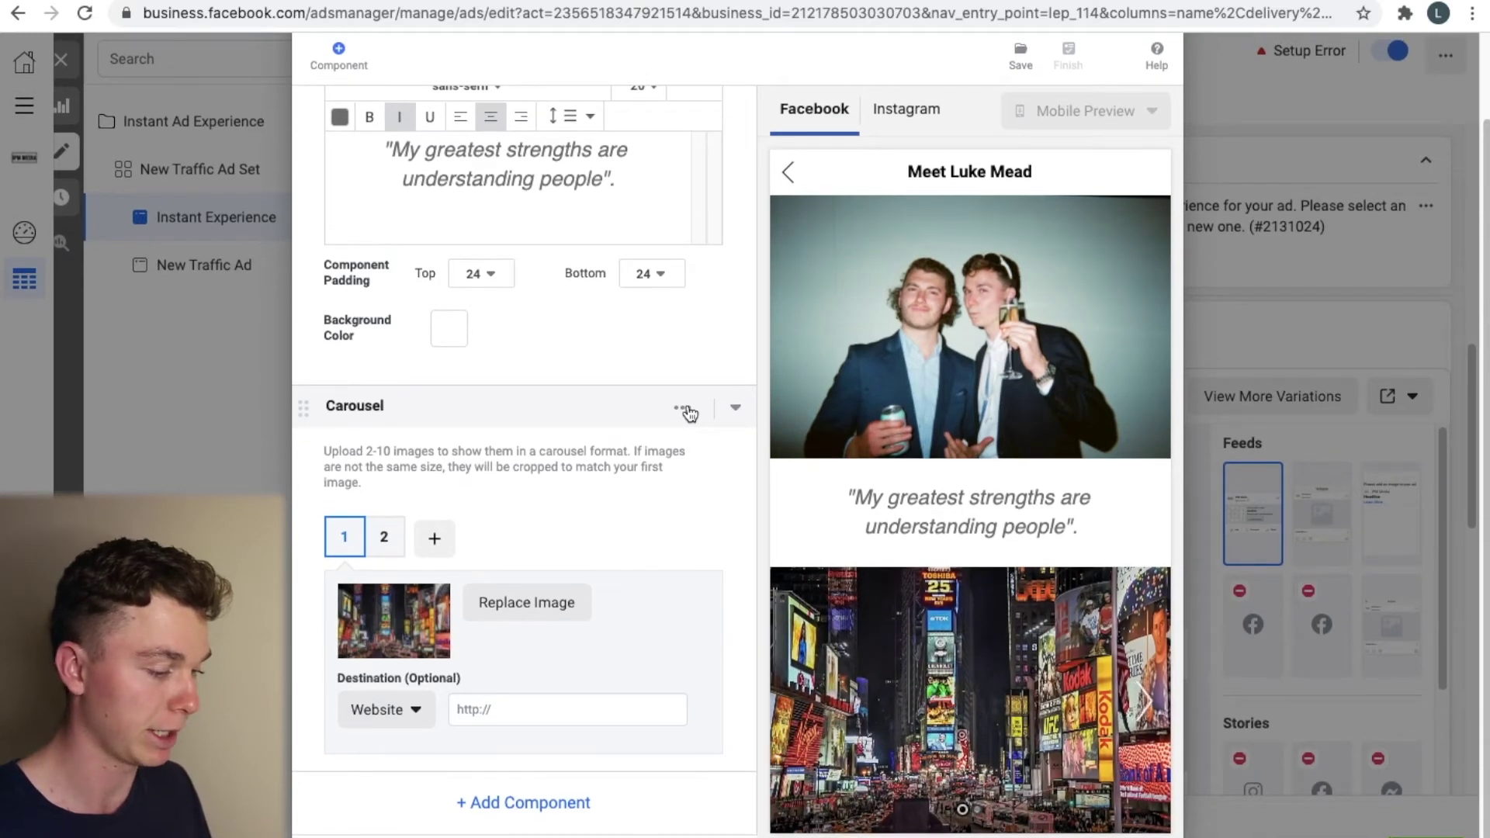
pyautogui.click(682, 405)
pyautogui.click(724, 511)
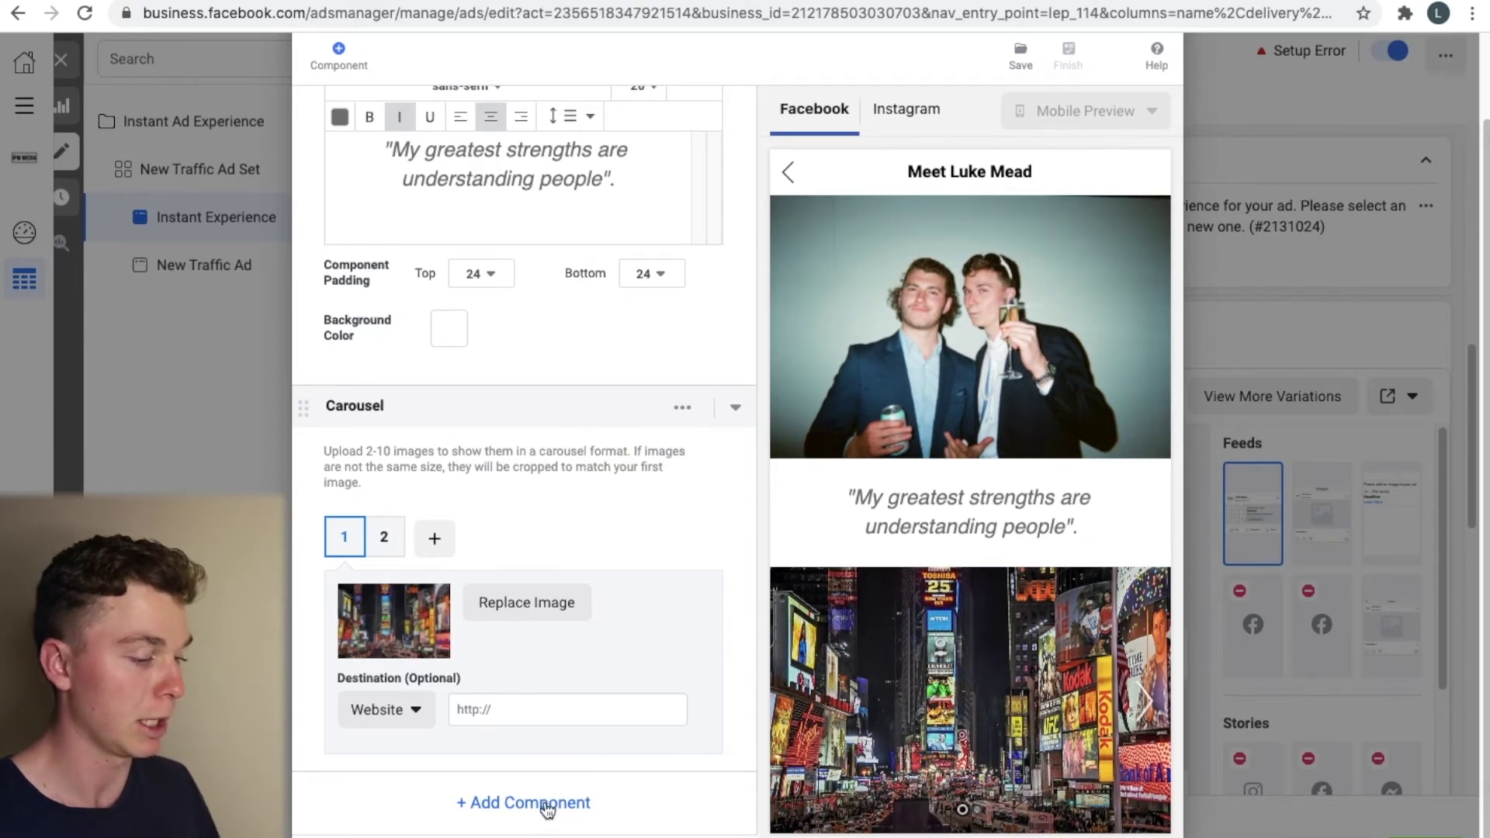
pyautogui.click(547, 807)
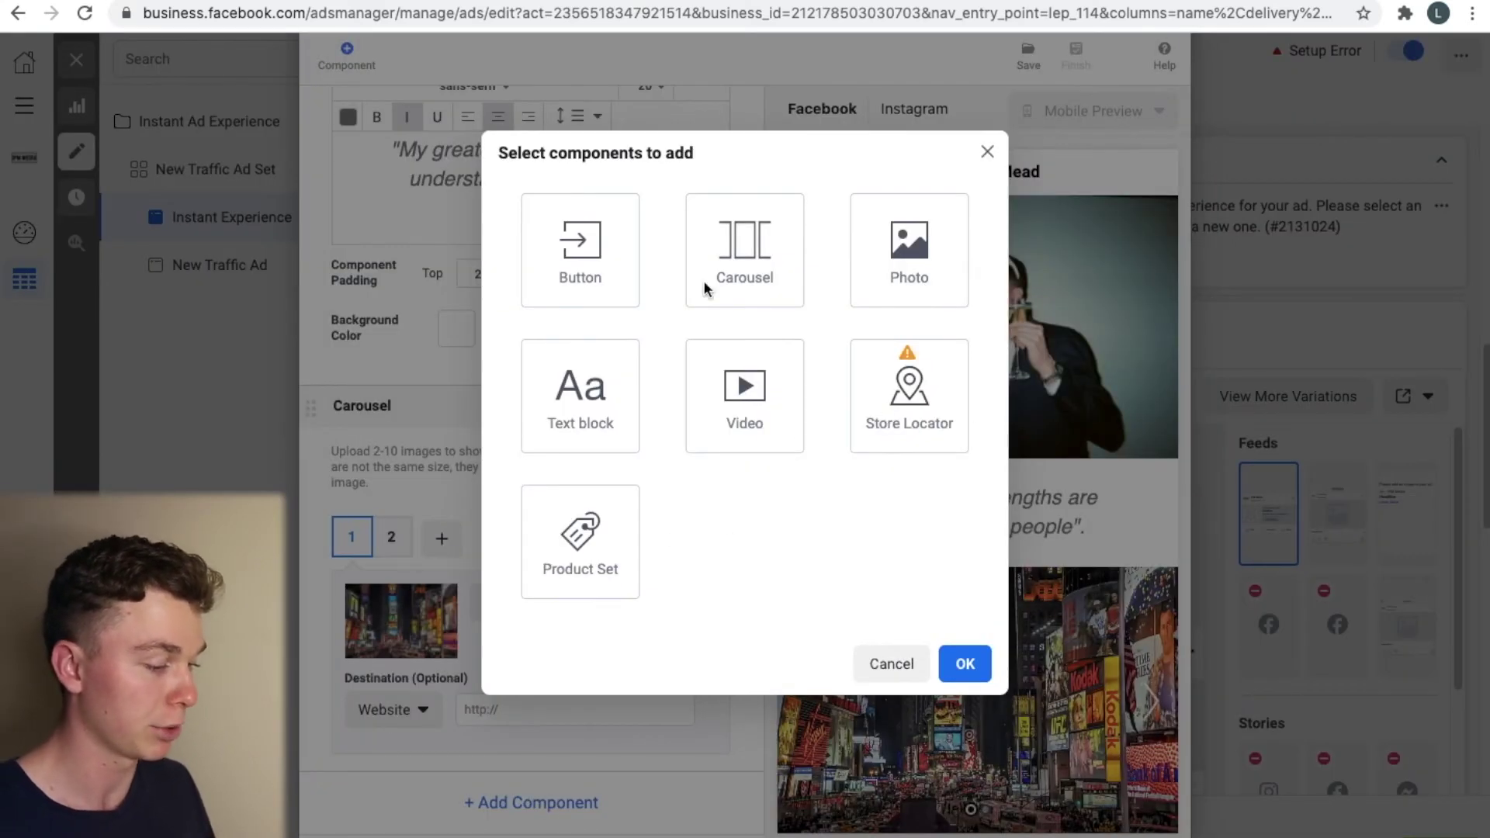
# Step: Add a text block reading 'Shop' below the carousel at font size 20
pyautogui.click(582, 421)
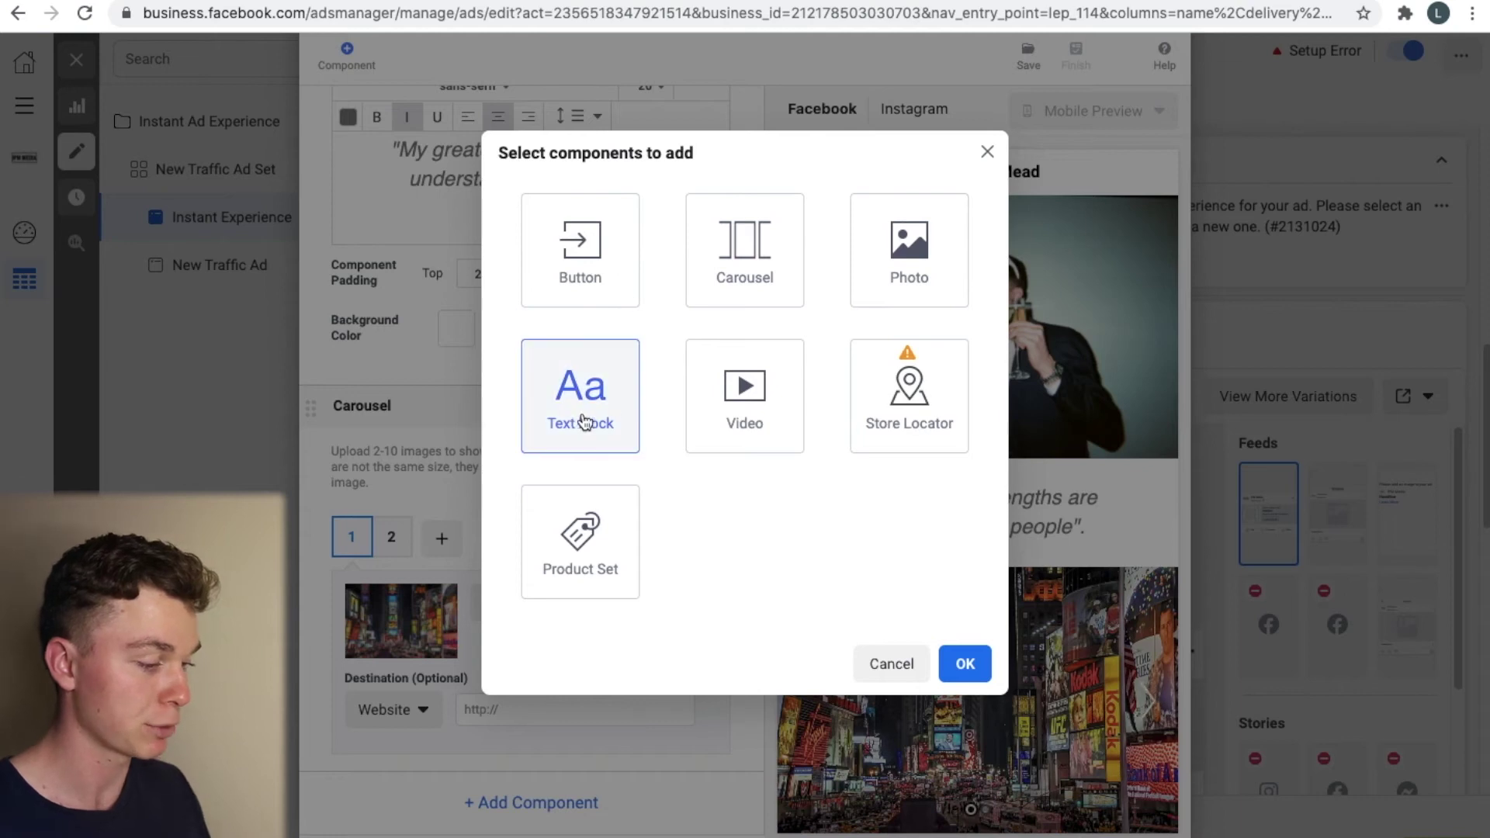
pyautogui.click(966, 664)
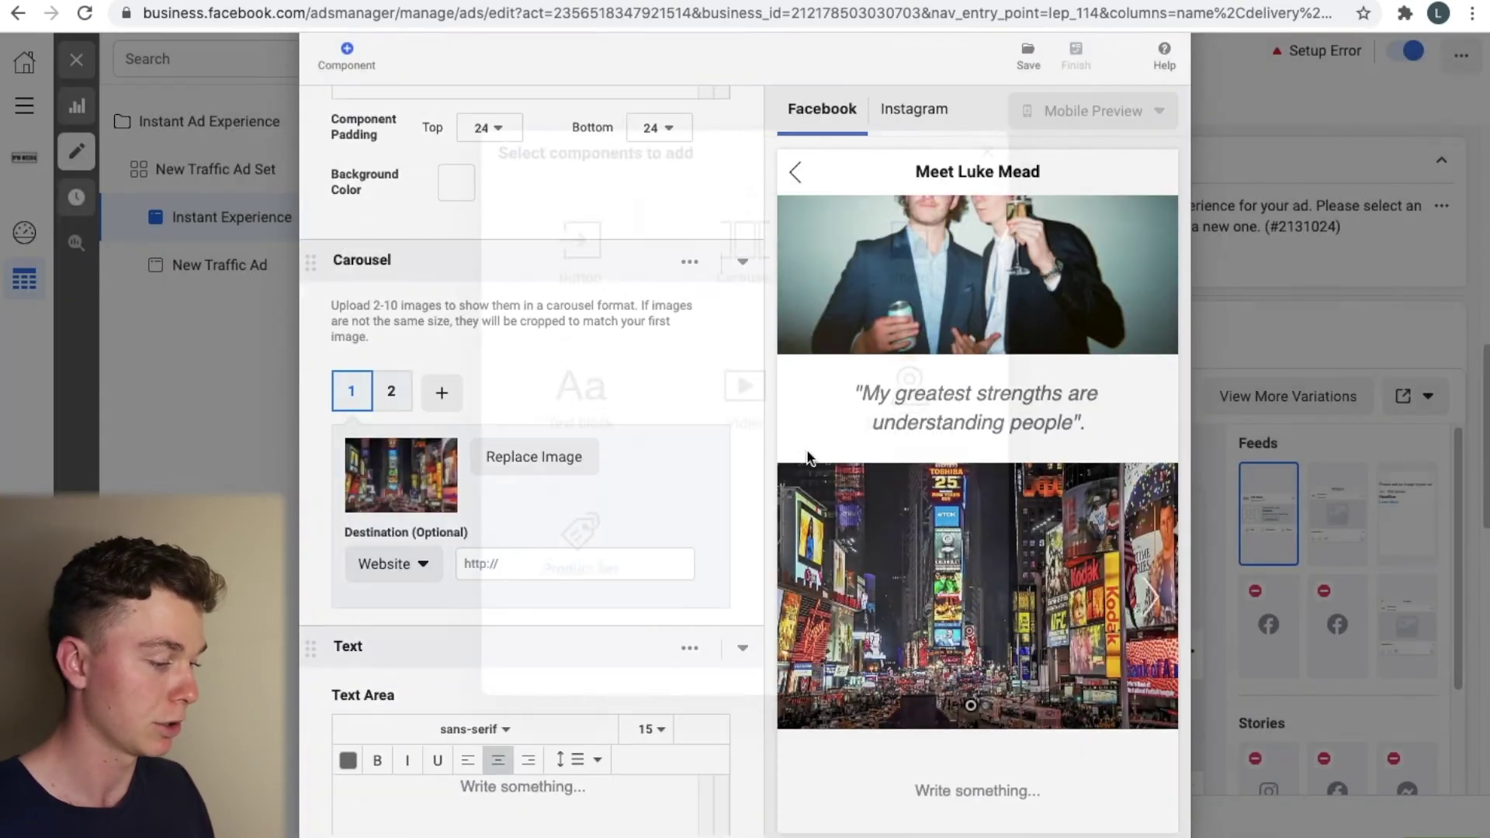
pyautogui.scroll(-3, 529, 732)
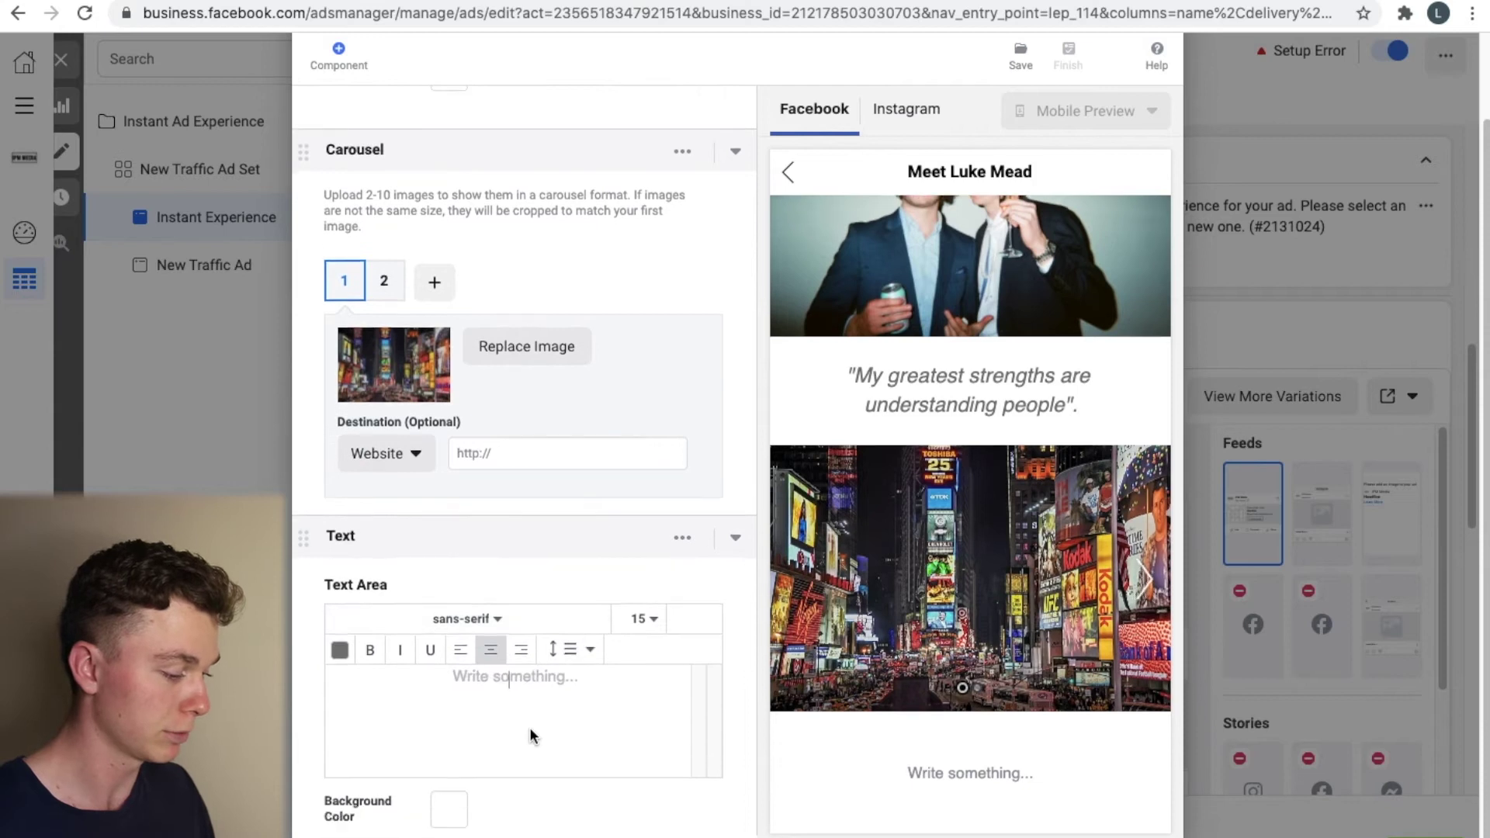
pyautogui.write('Sho')
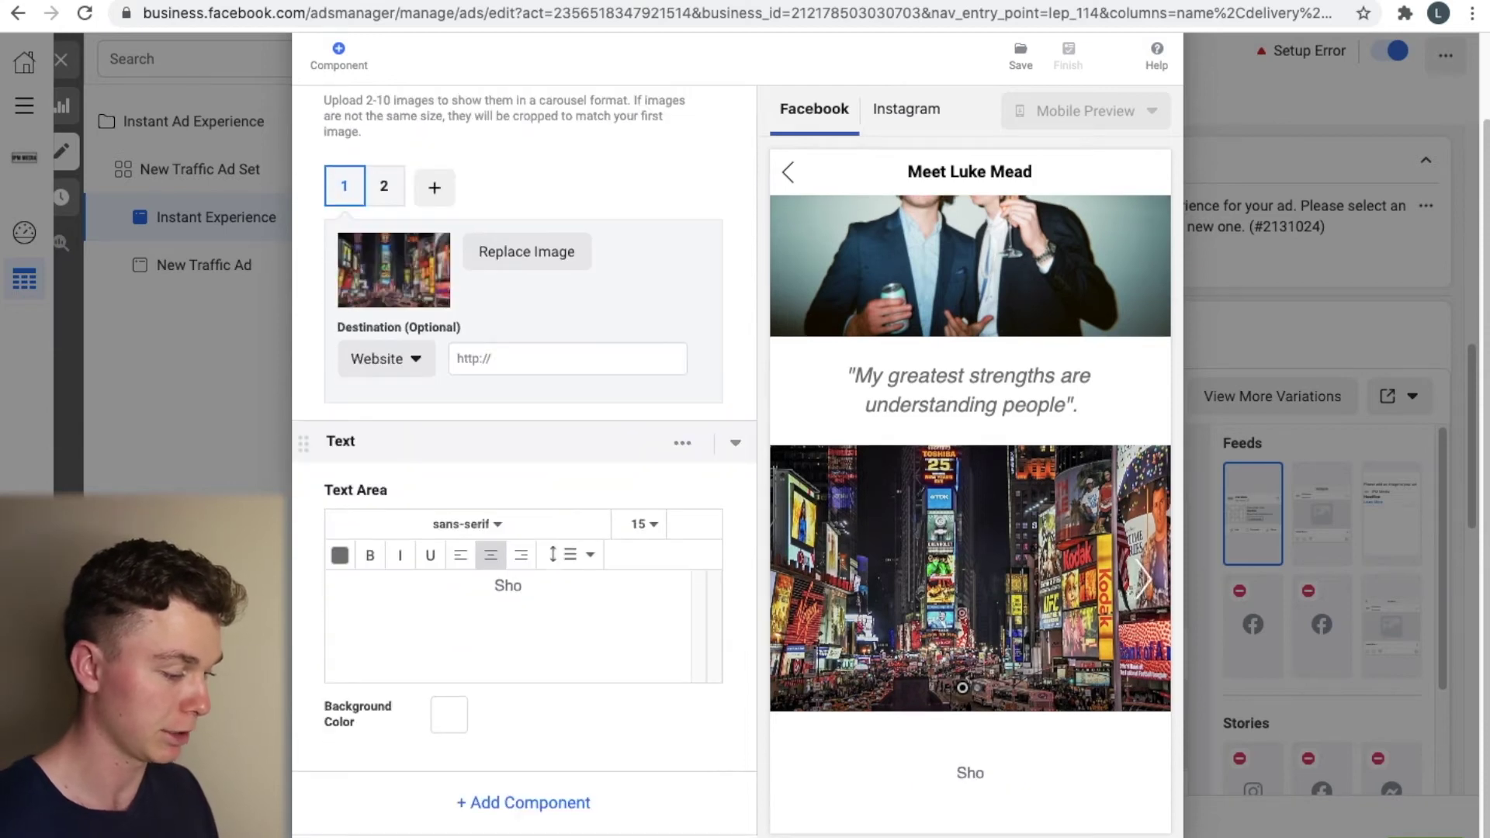
pyautogui.write('p')
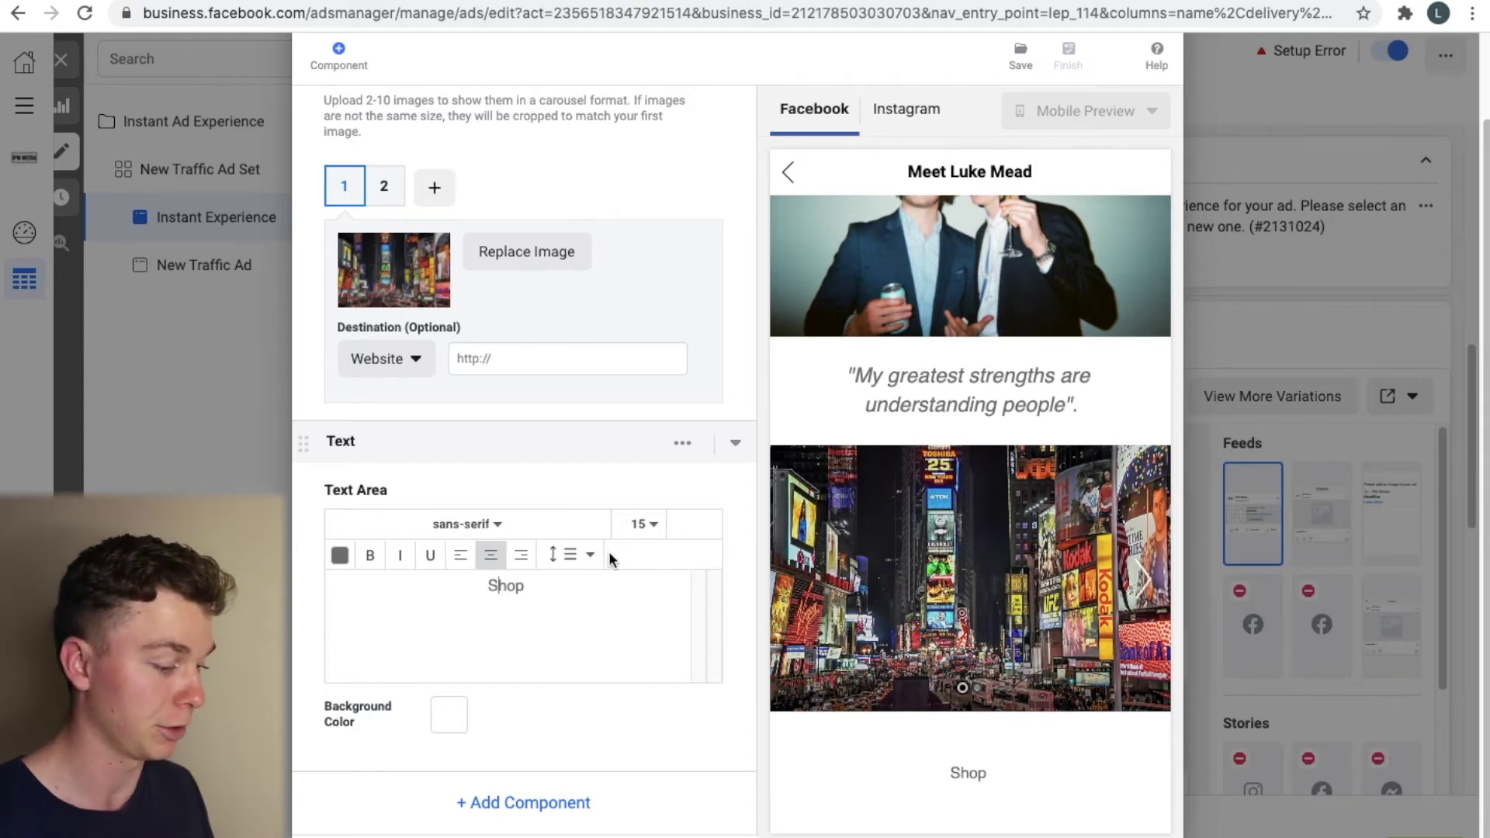
pyautogui.doubleClick(509, 584)
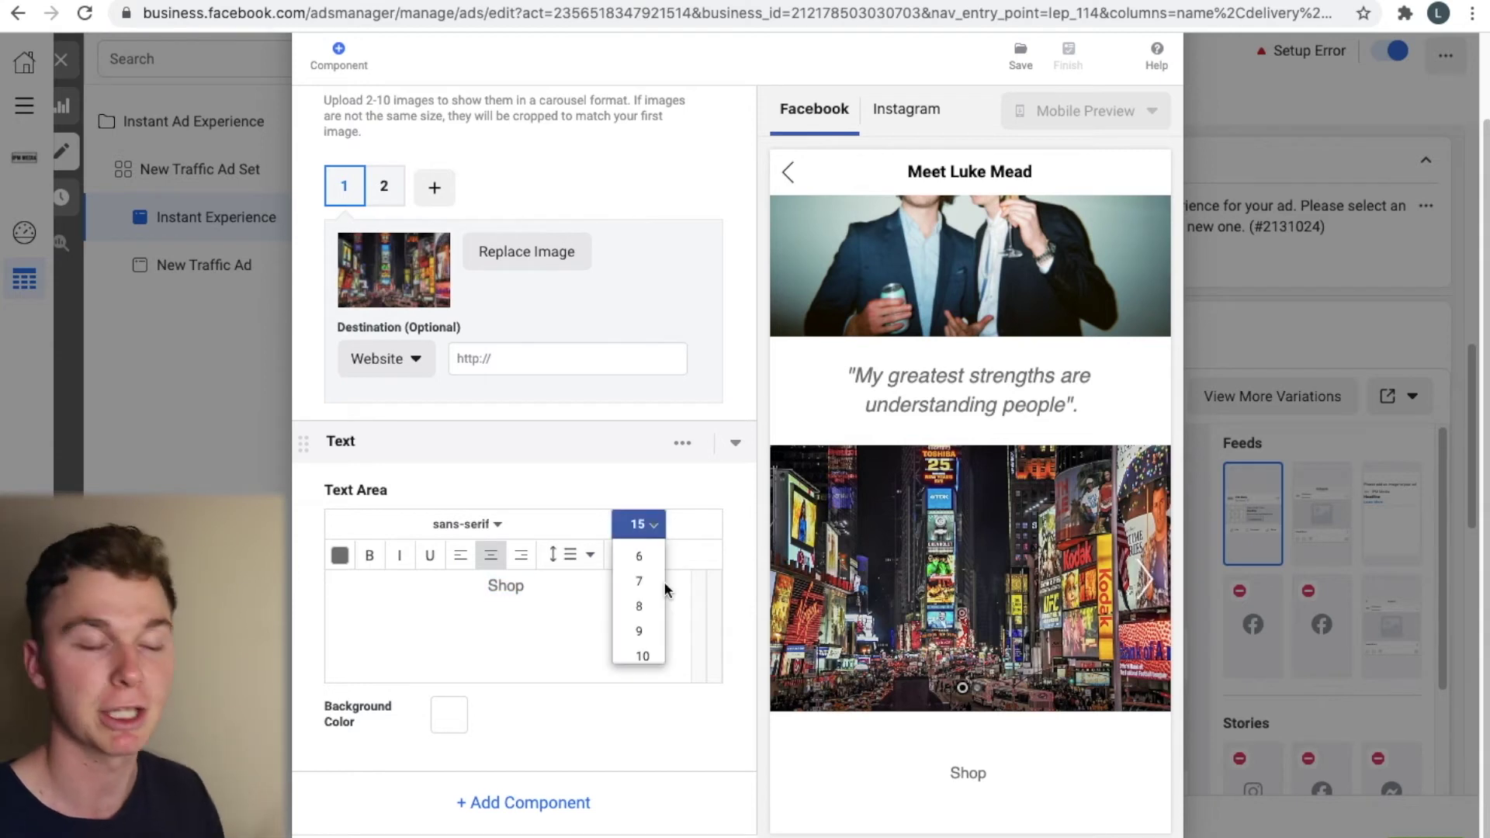
pyautogui.scroll(-3, 653, 626)
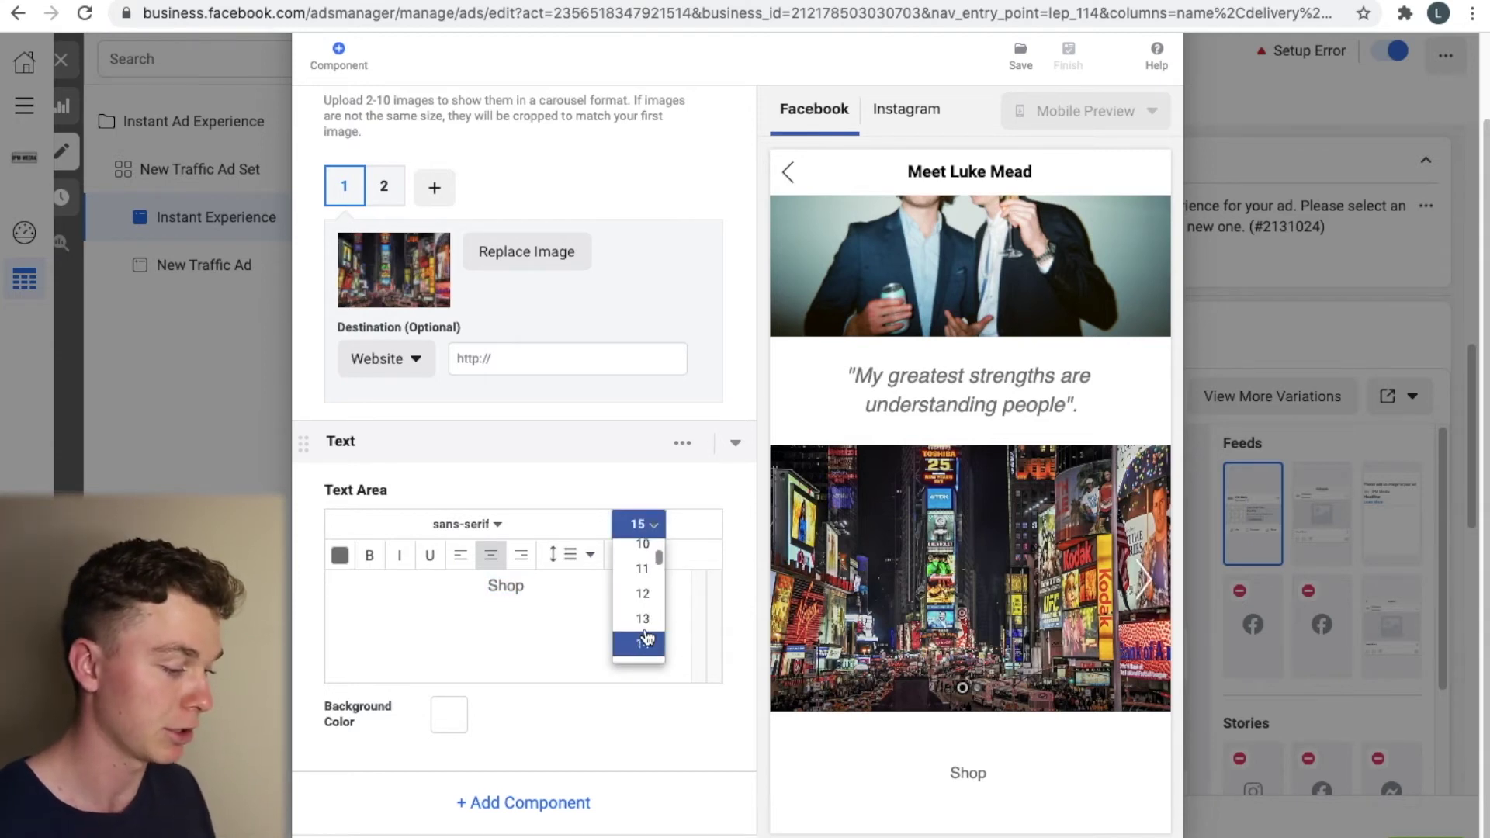
pyautogui.click(637, 644)
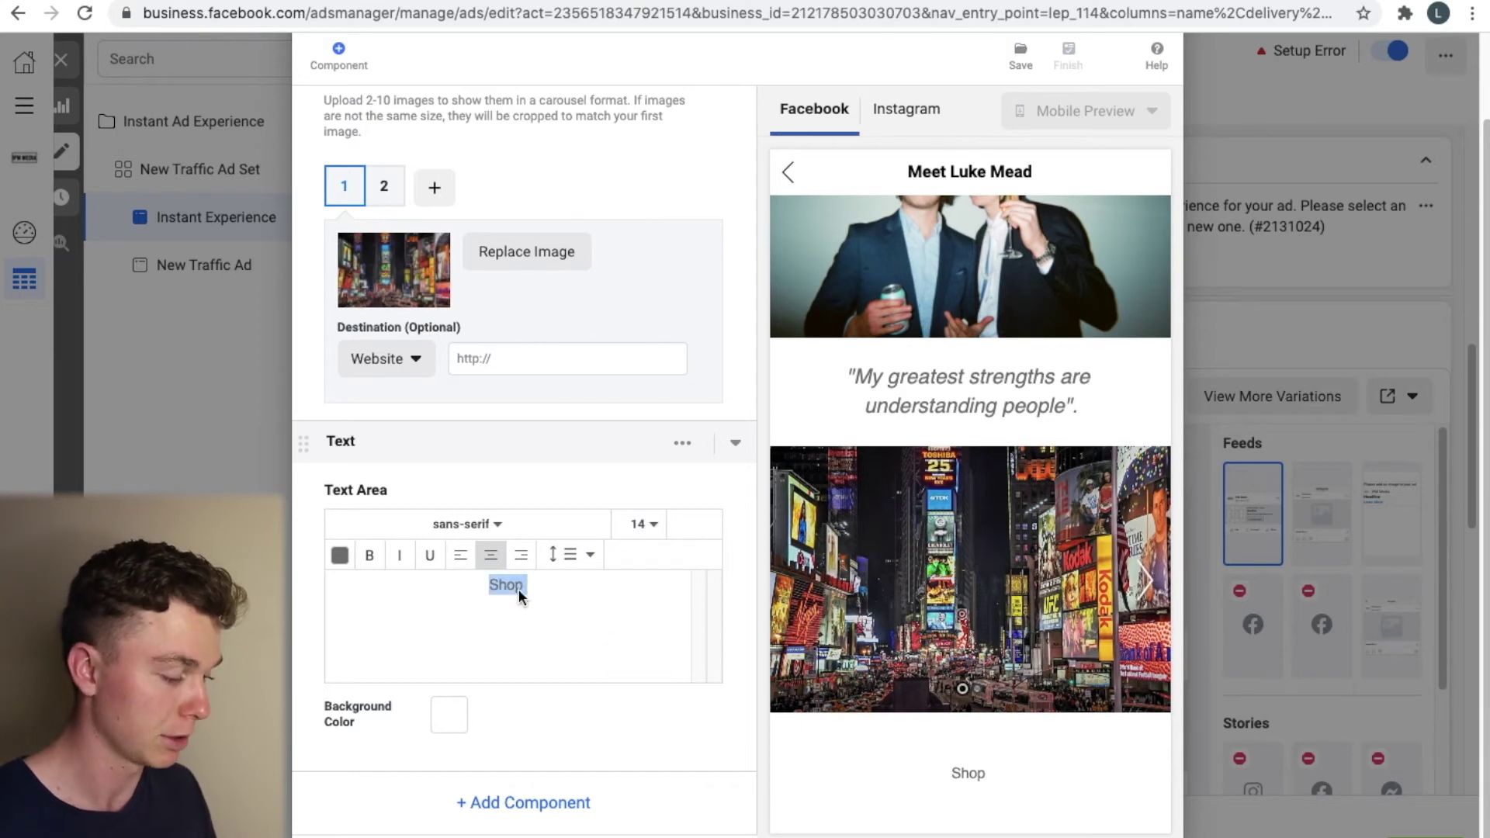
pyautogui.click(640, 529)
pyautogui.scroll(-5, 651, 625)
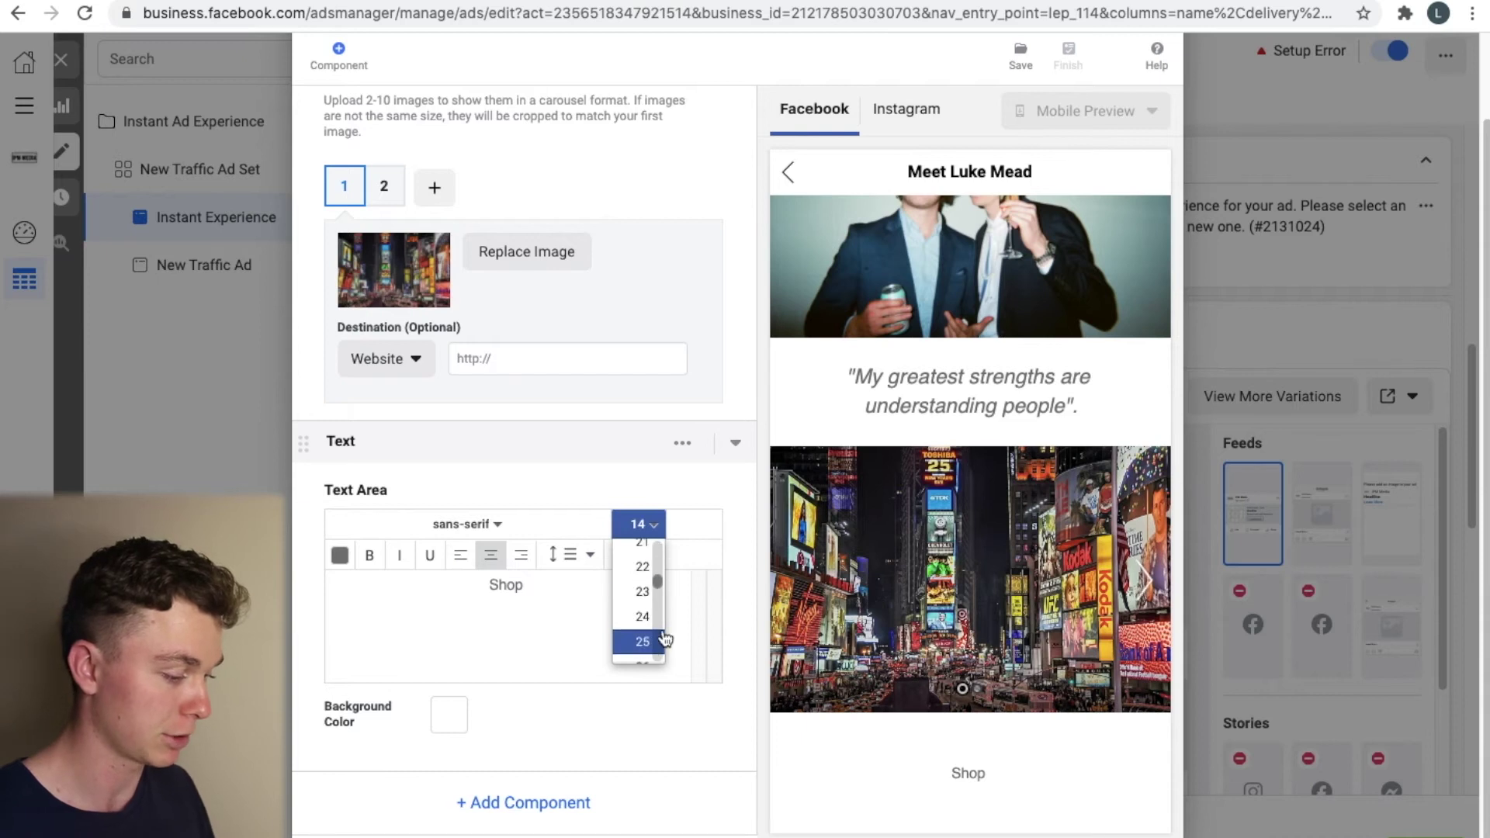
pyautogui.scroll(2, 640, 617)
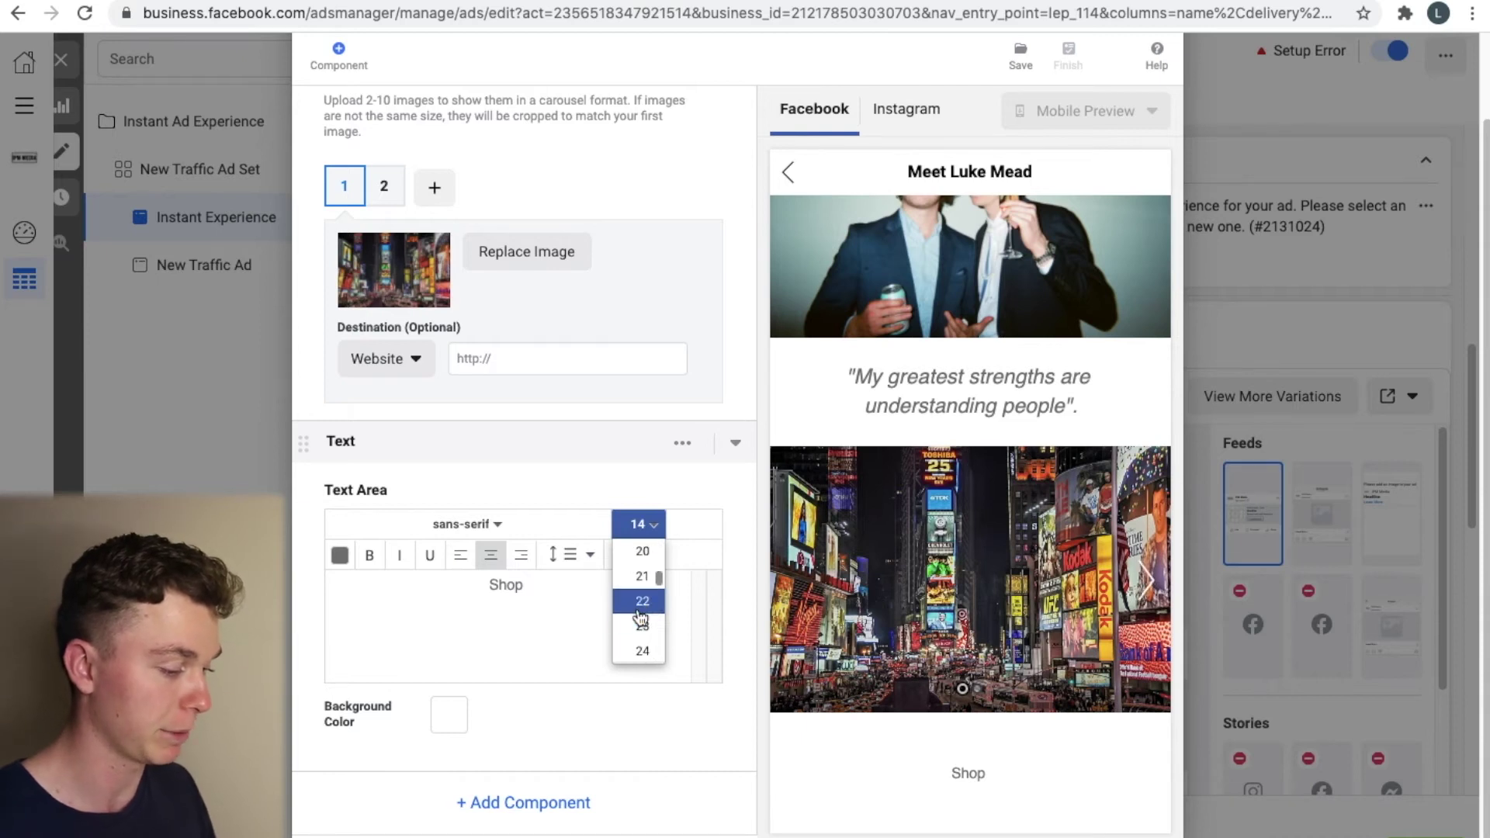
pyautogui.click(642, 556)
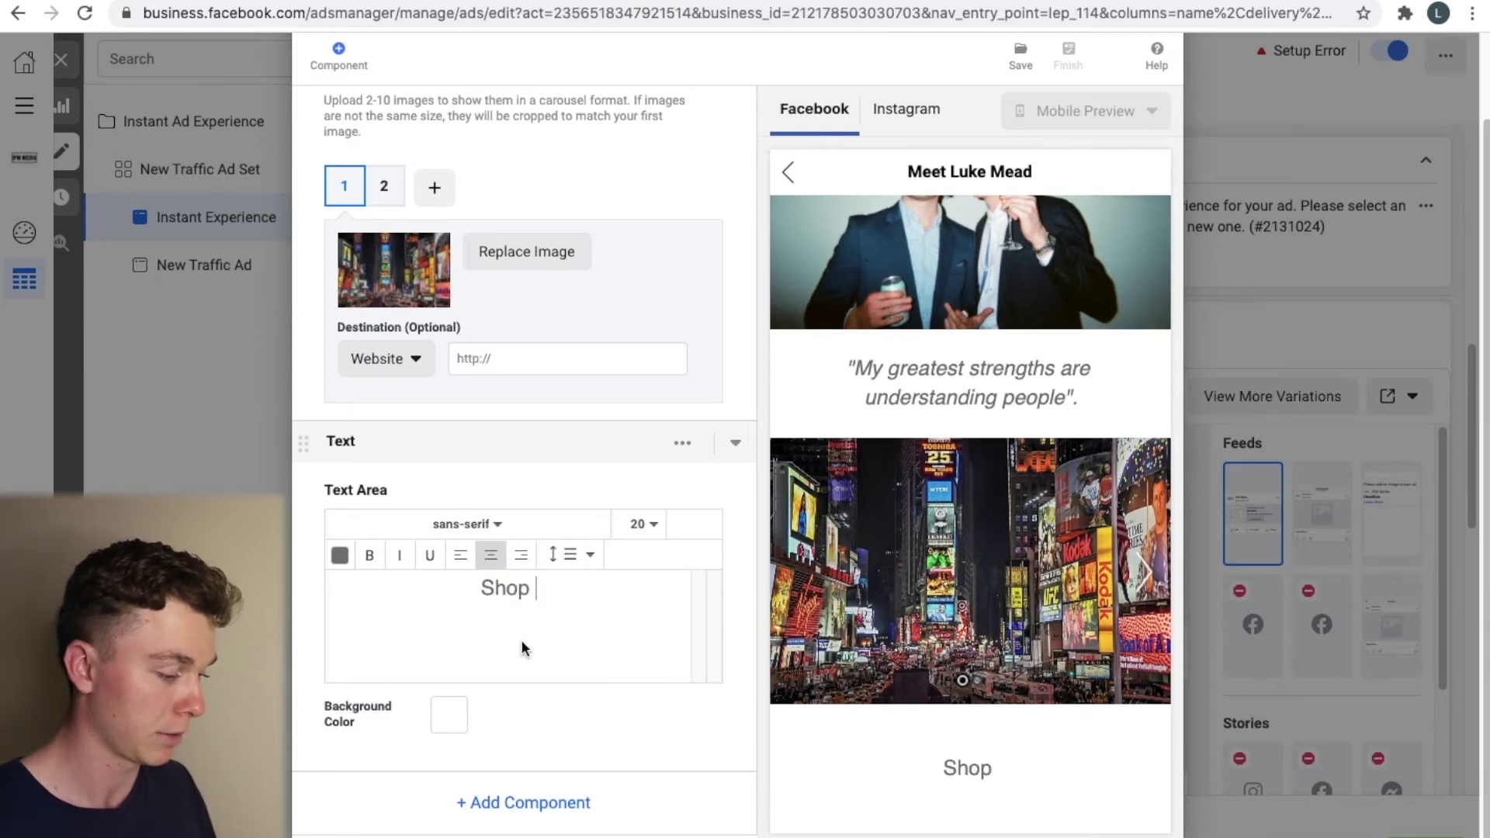
# Step: Set the Shop block's top and bottom padding to 12
pyautogui.click(682, 442)
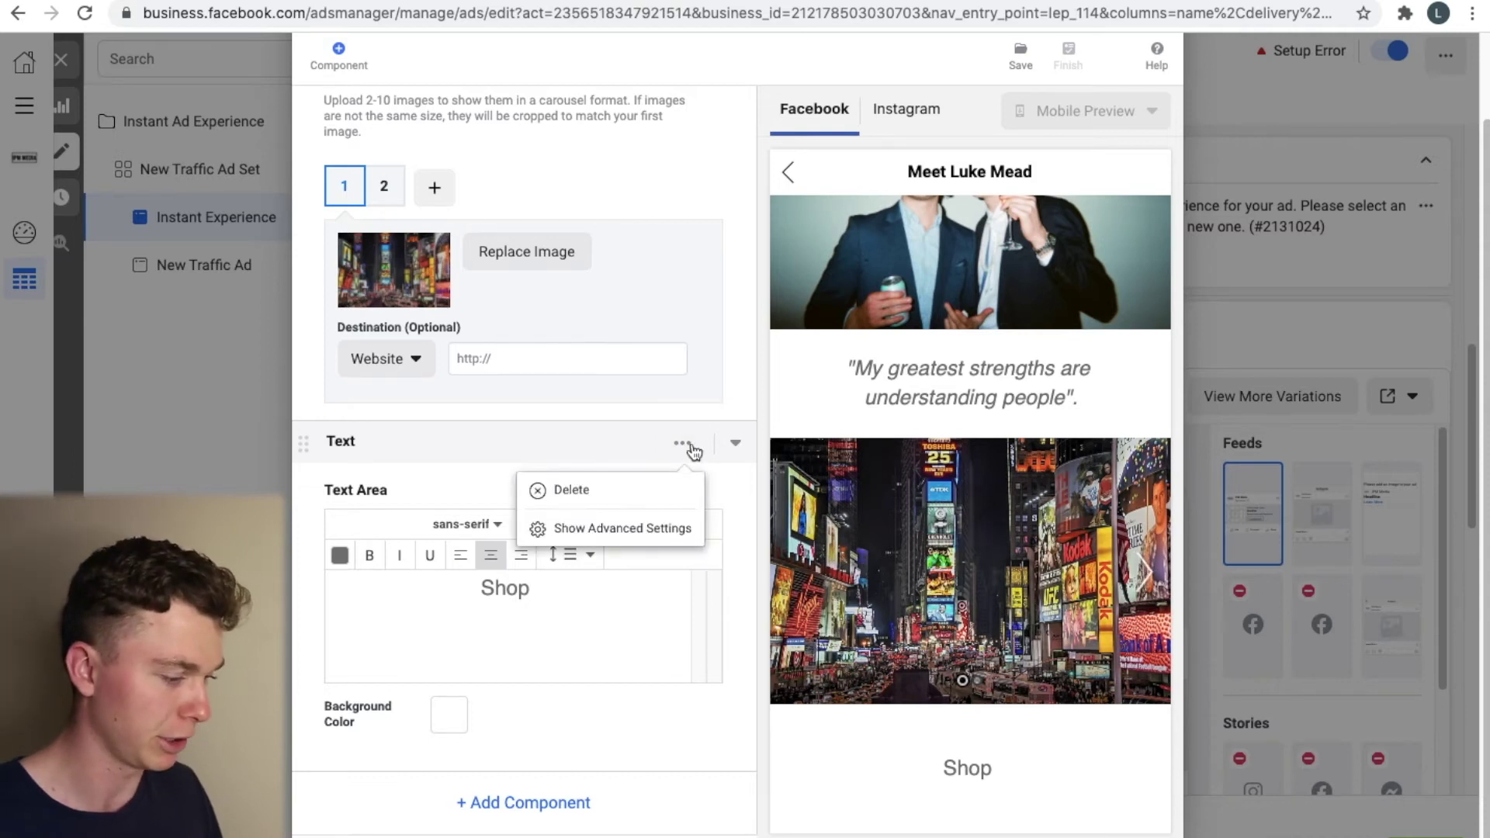
pyautogui.click(655, 527)
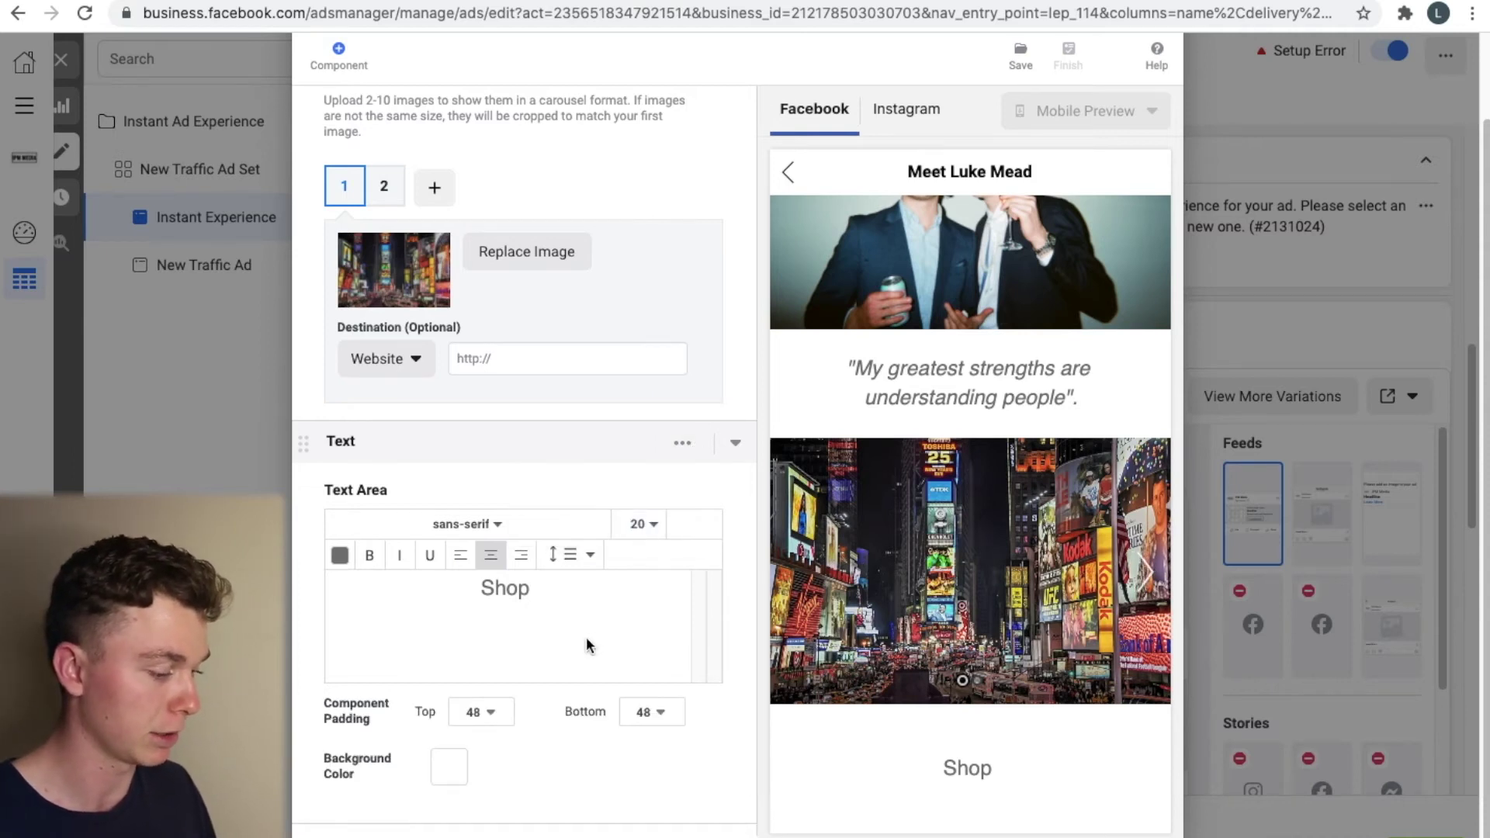
pyautogui.click(483, 712)
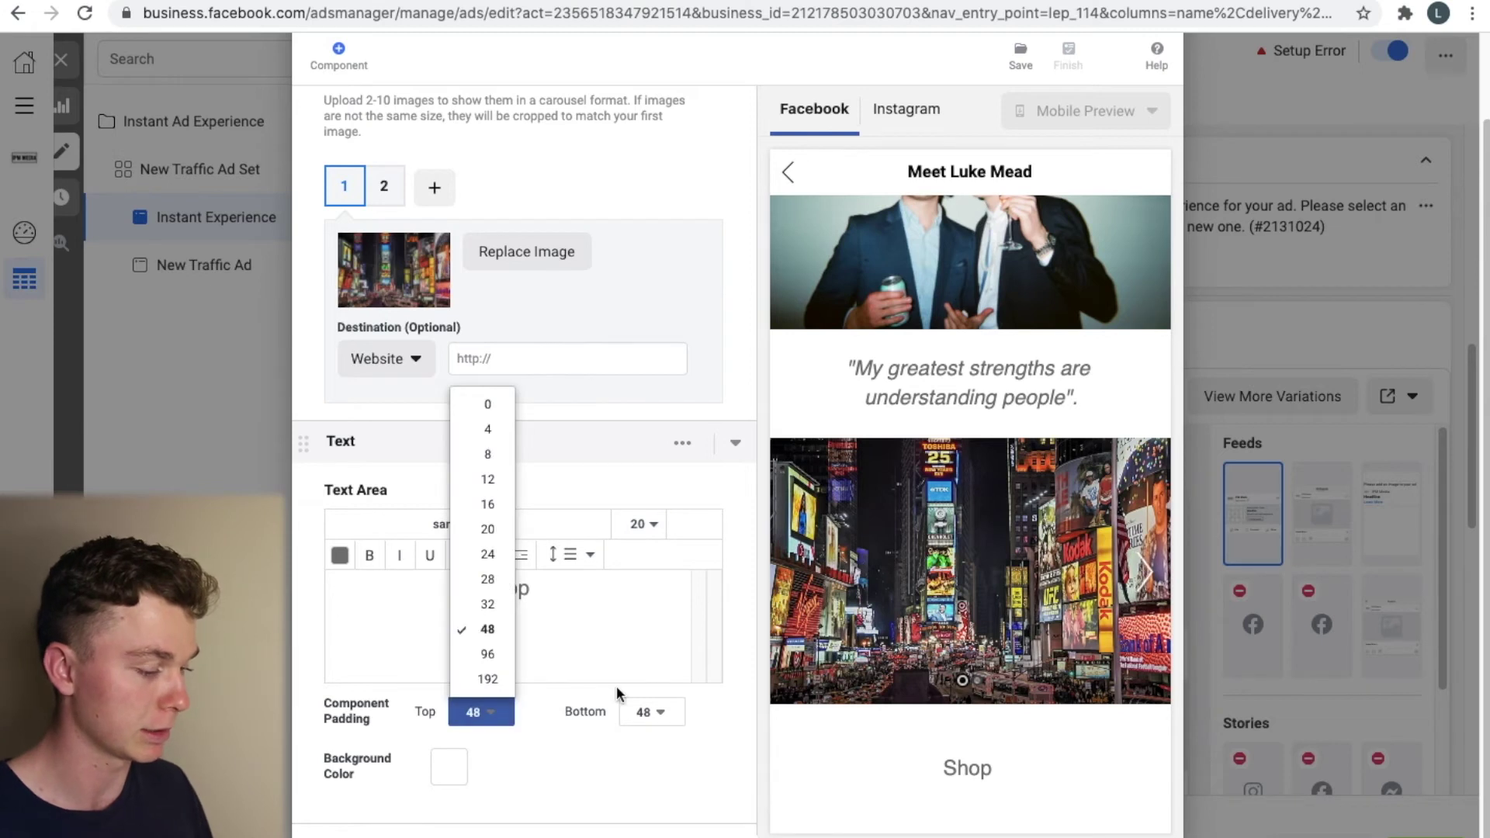
pyautogui.click(494, 477)
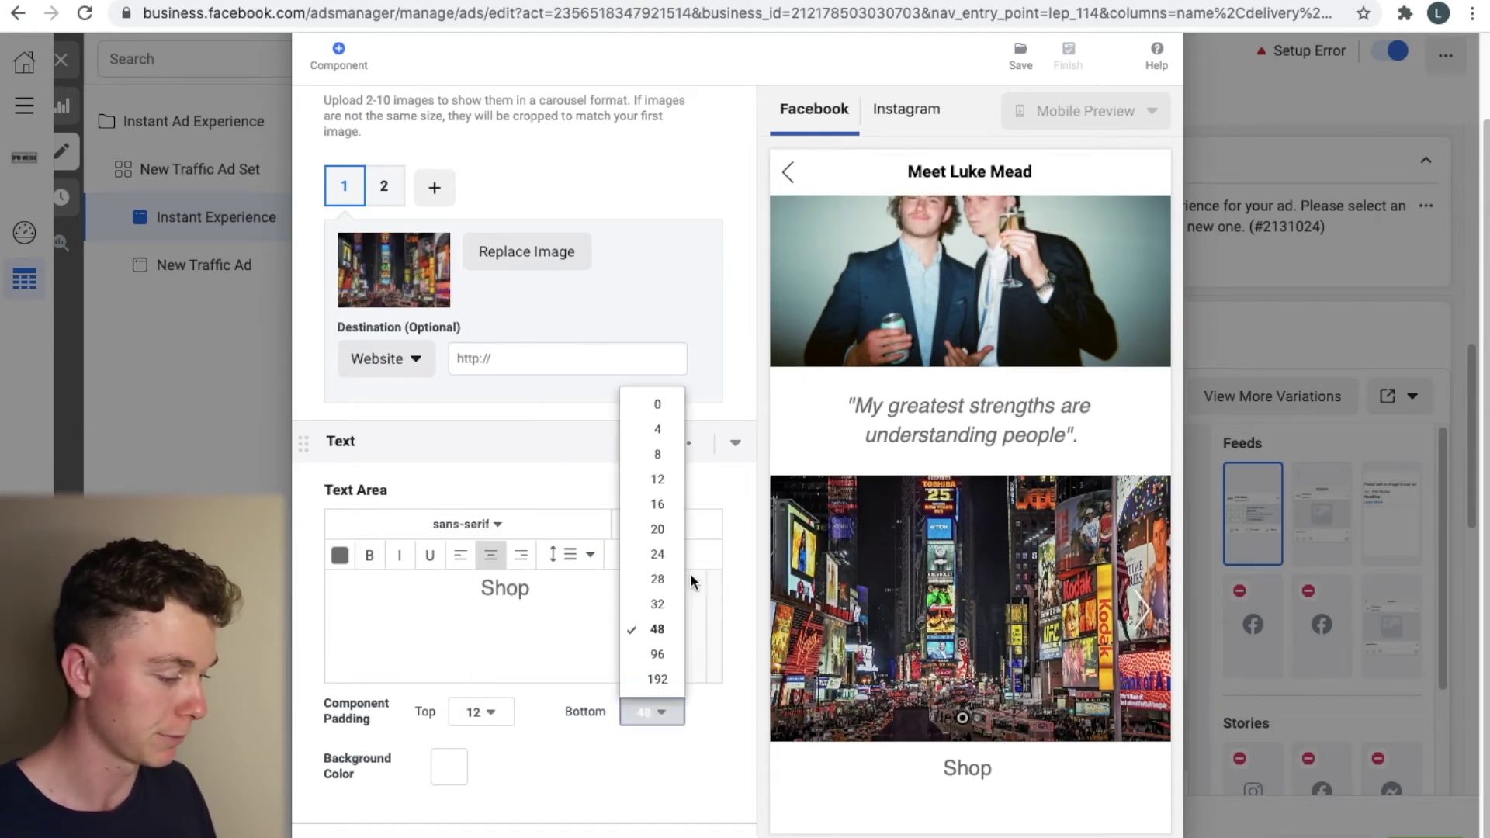
pyautogui.click(660, 481)
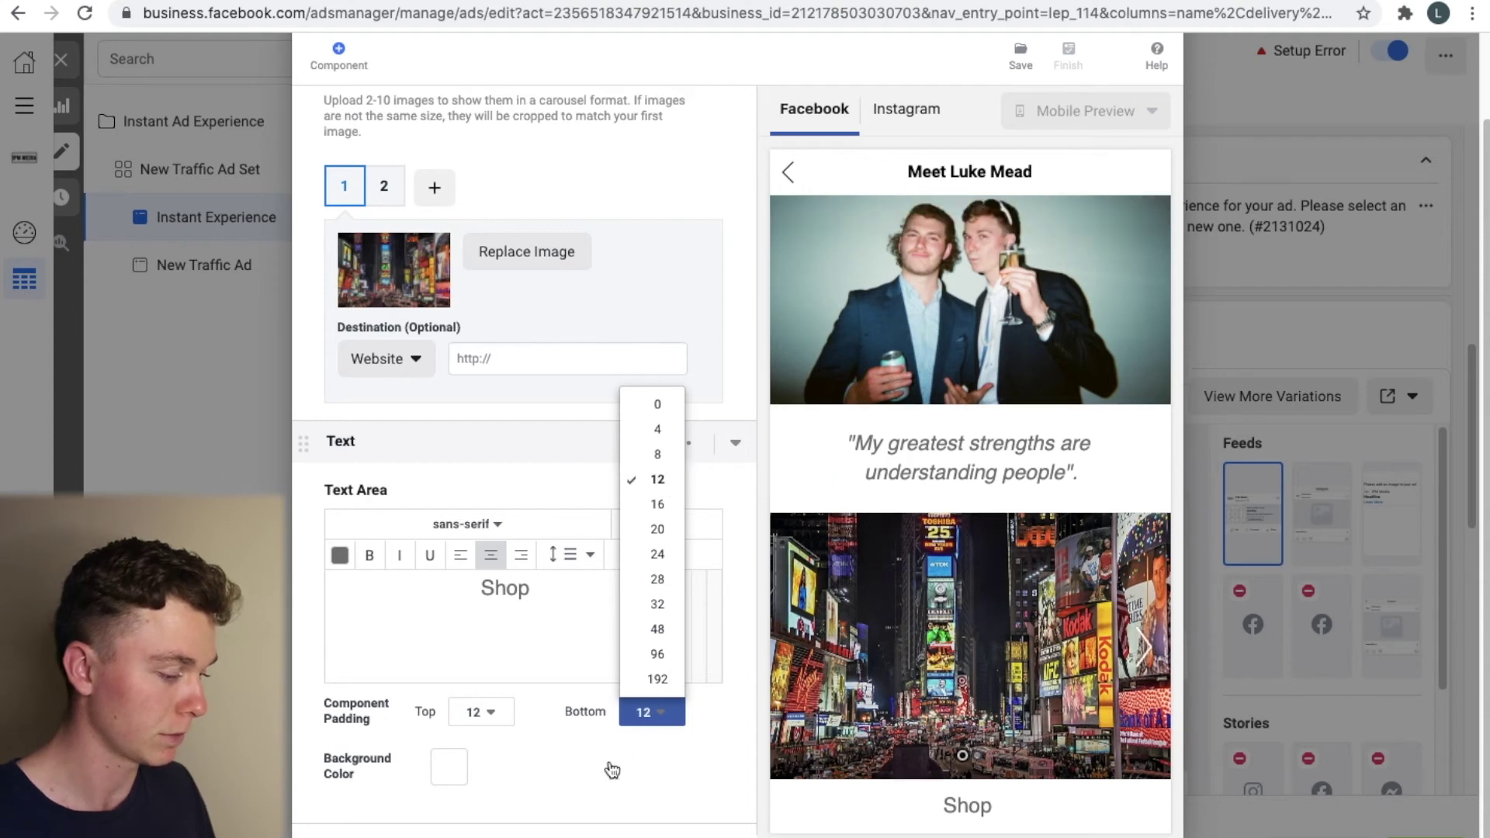
pyautogui.scroll(-1, 604, 766)
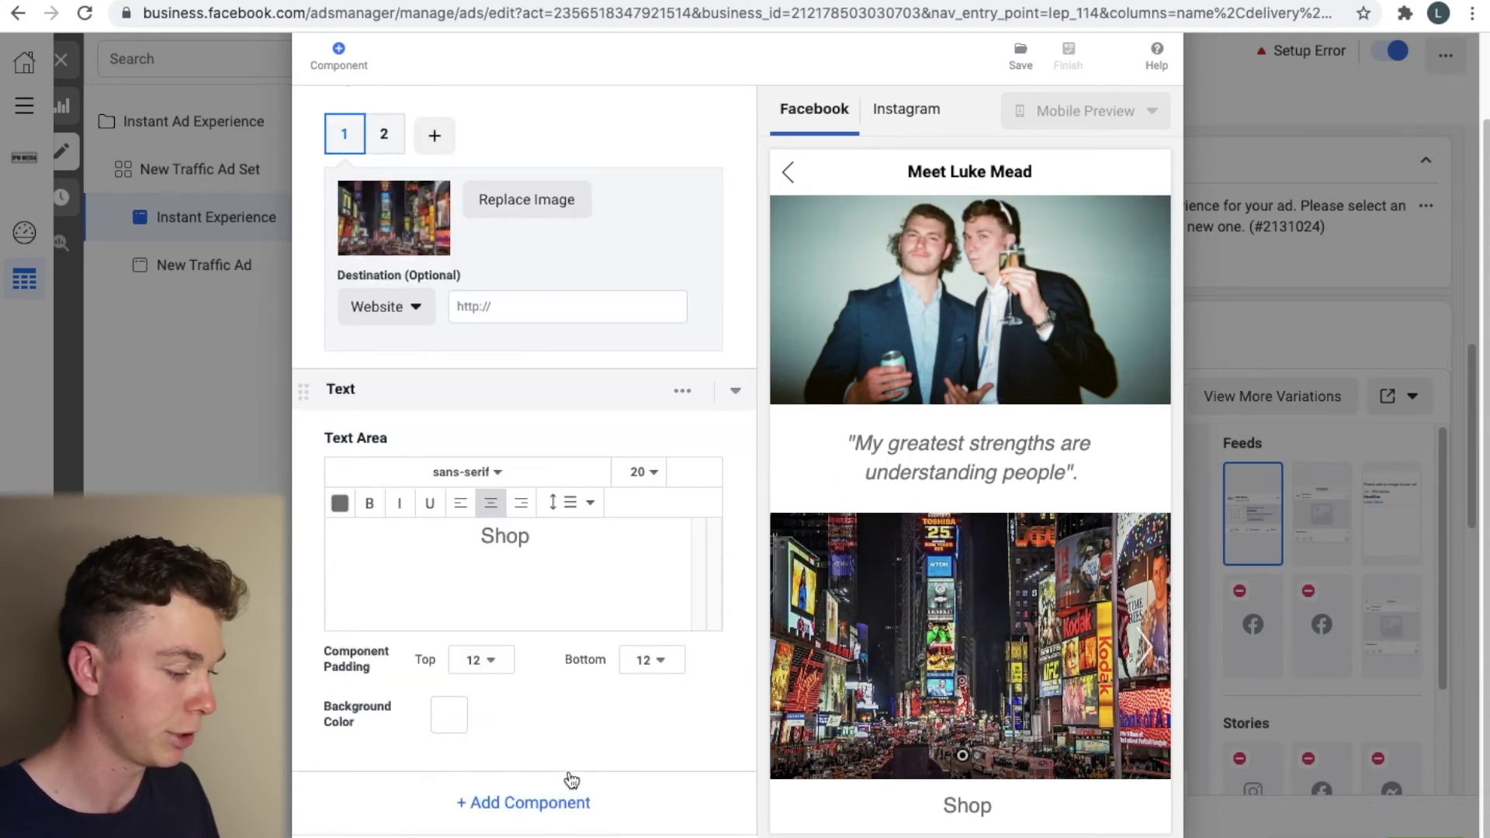
pyautogui.click(525, 807)
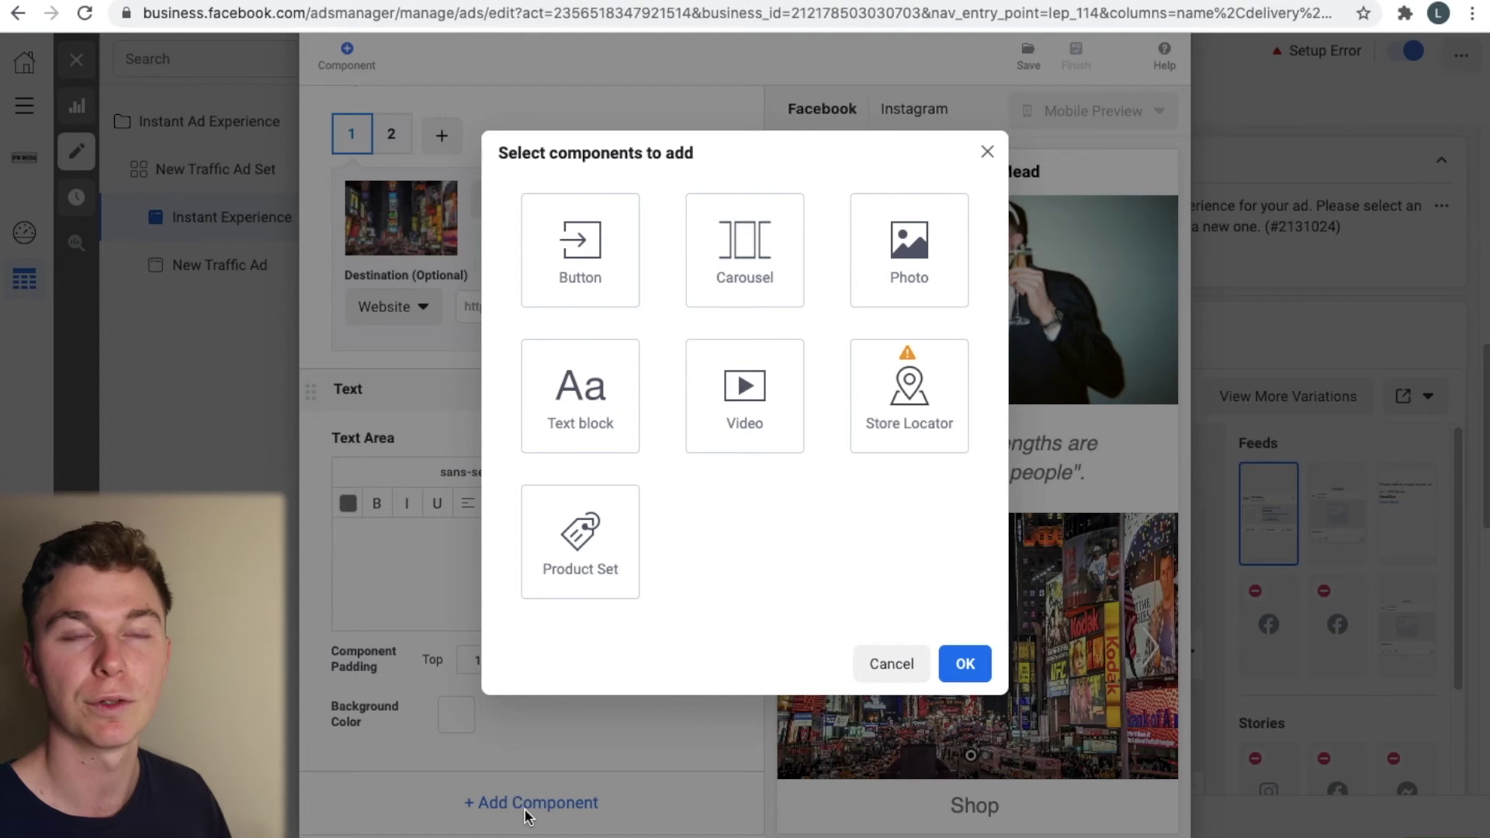
# Step: Add a Product Set component that shows All Products from the catalog
pyautogui.click(558, 527)
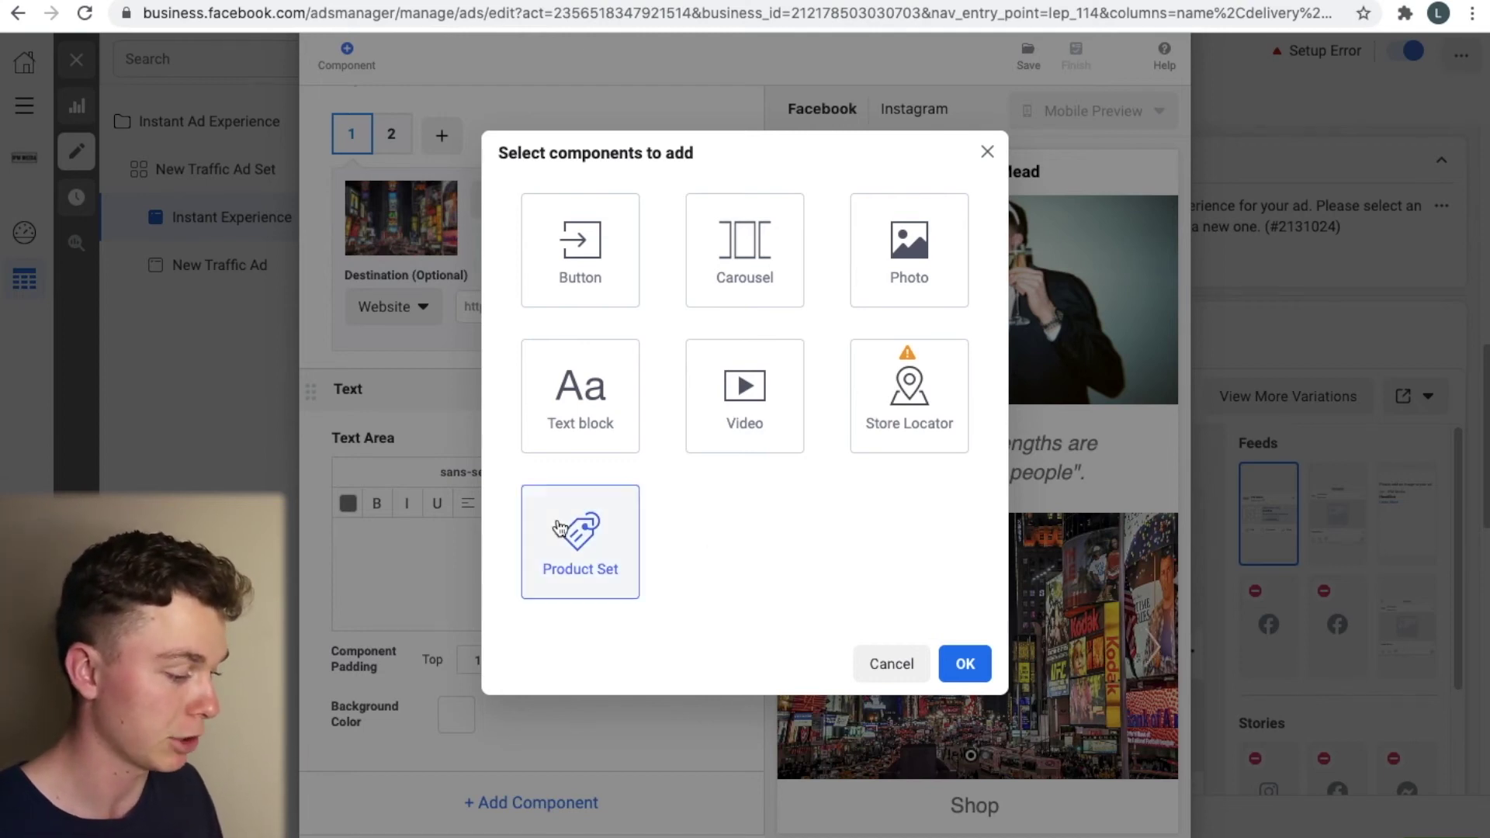
pyautogui.click(959, 662)
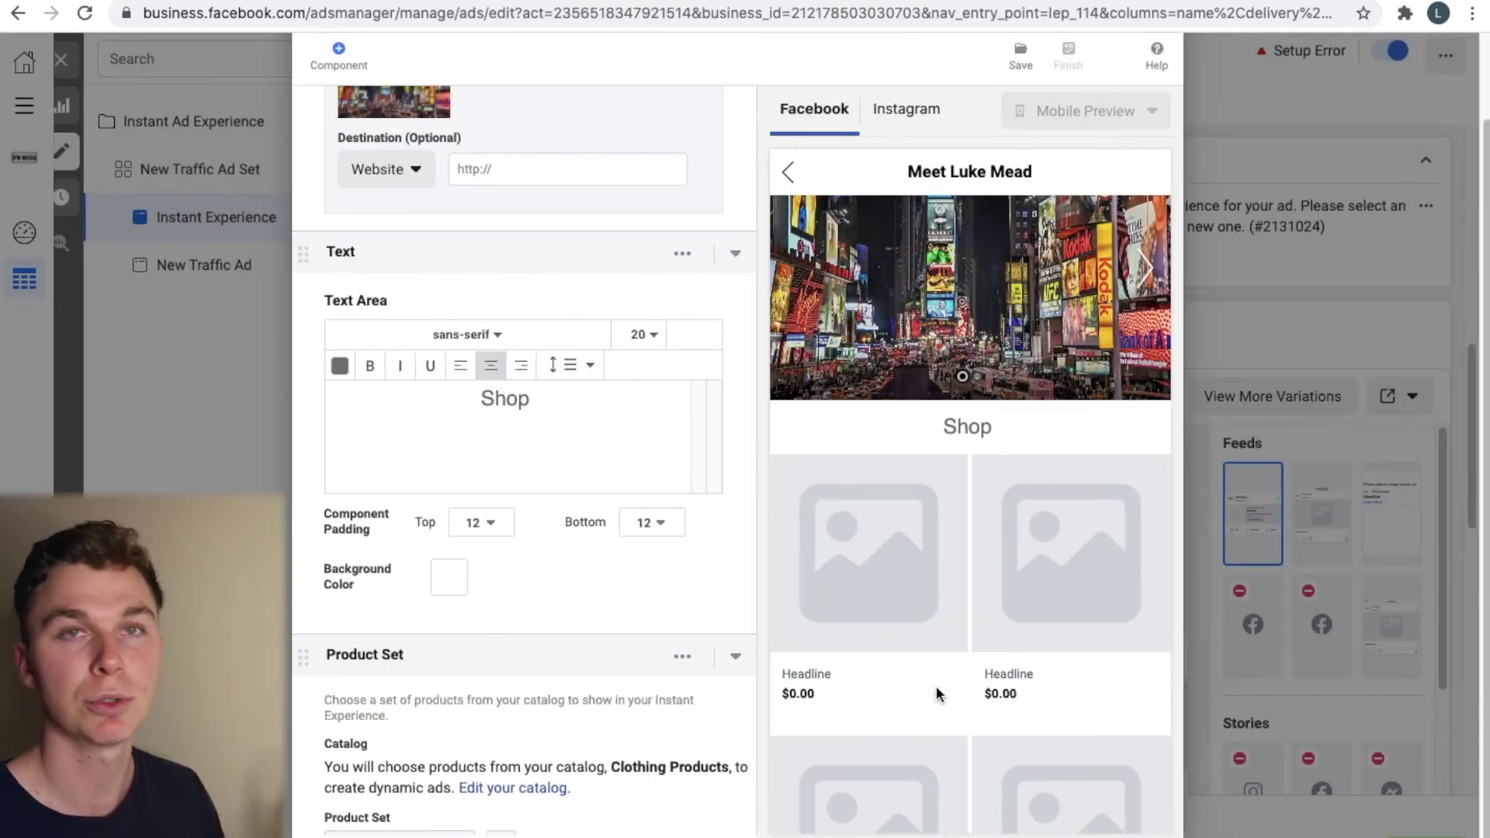
pyautogui.scroll(-3, 670, 620)
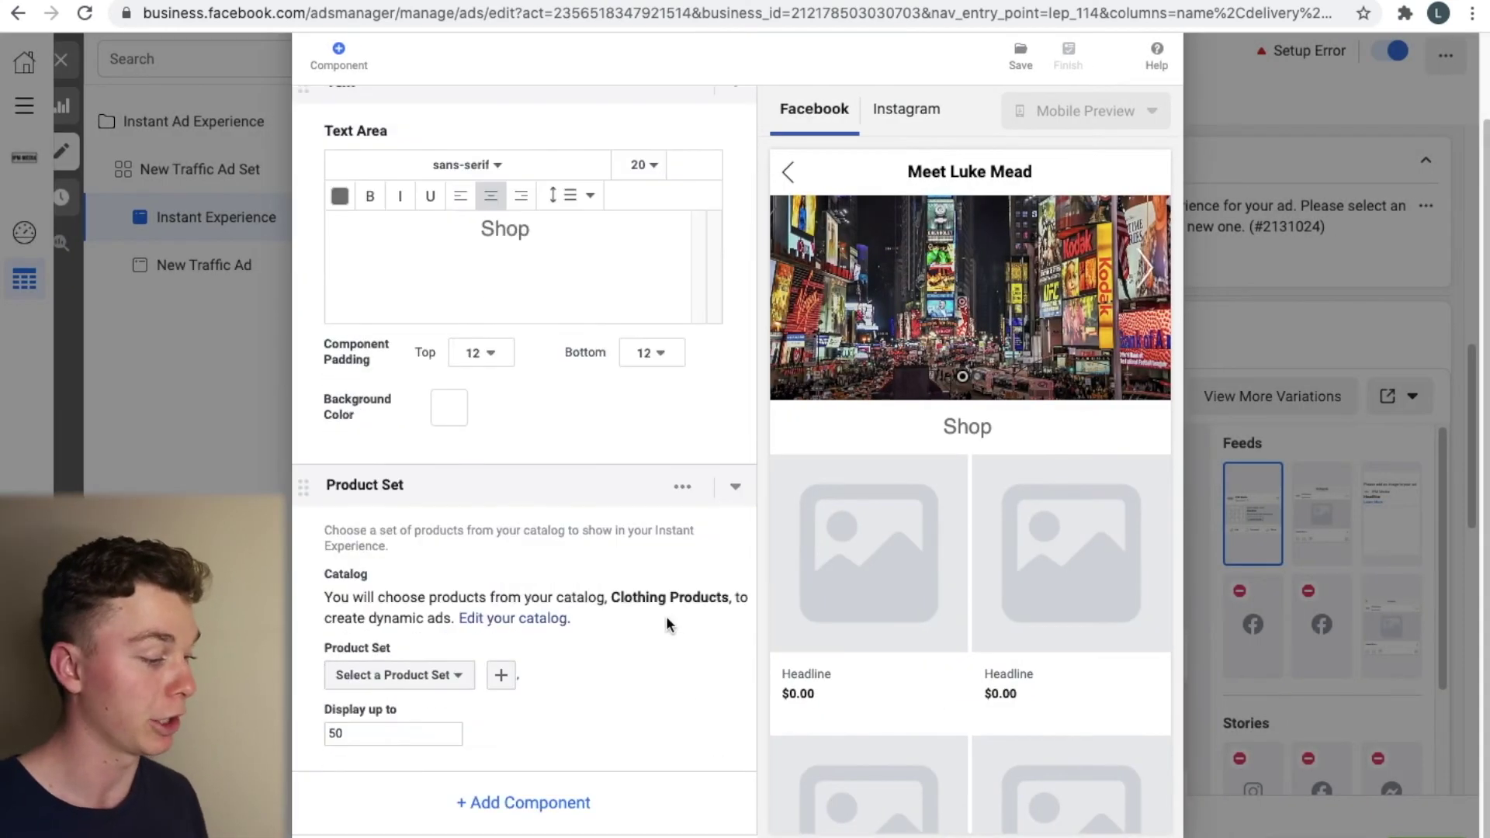
pyautogui.click(456, 672)
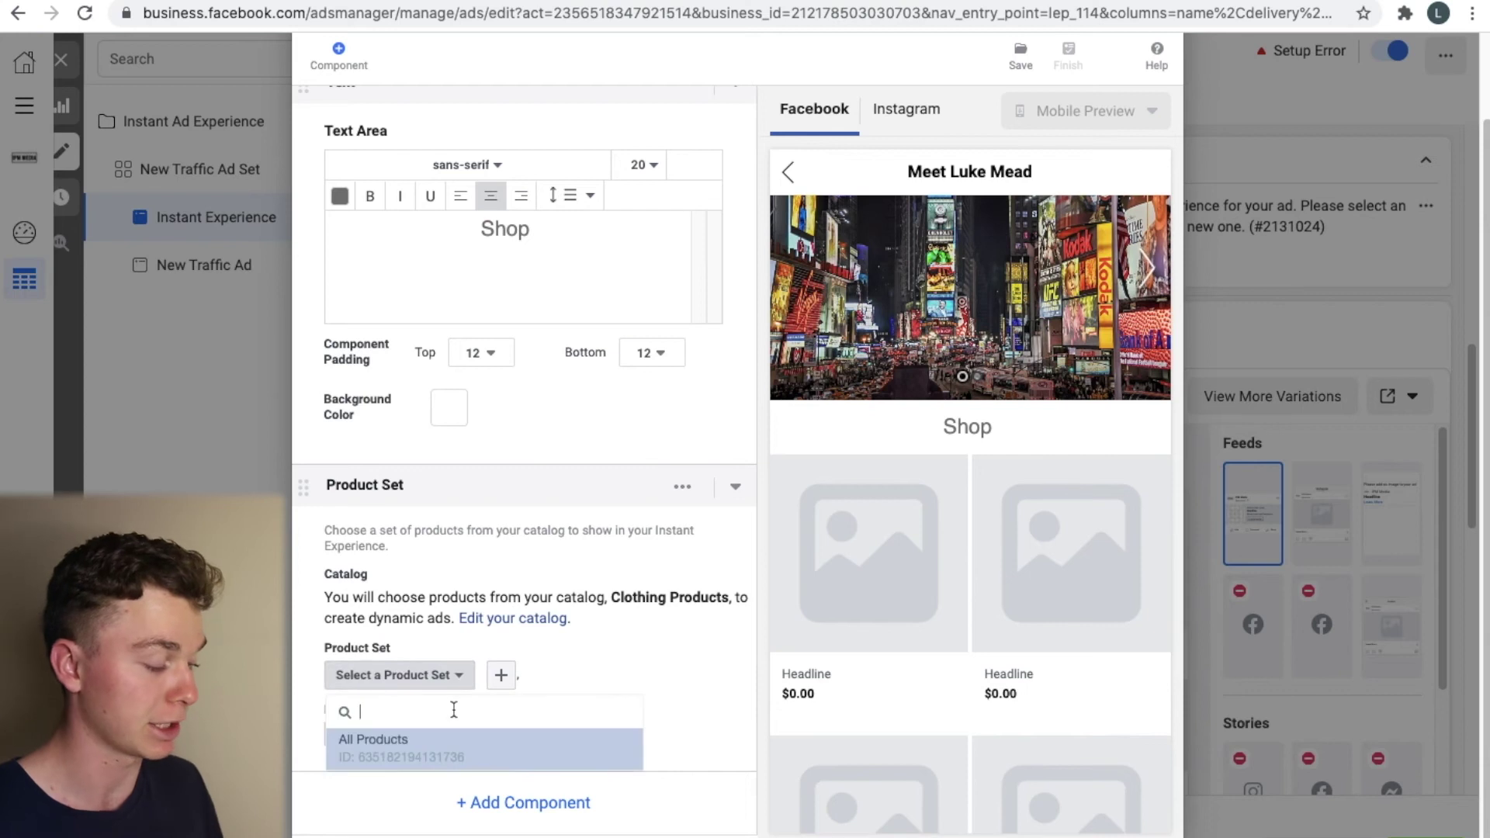
pyautogui.click(492, 739)
# Step: Show the product headline and description options, edit the Product Headline, then start a new component
pyautogui.scroll(-1, 584, 668)
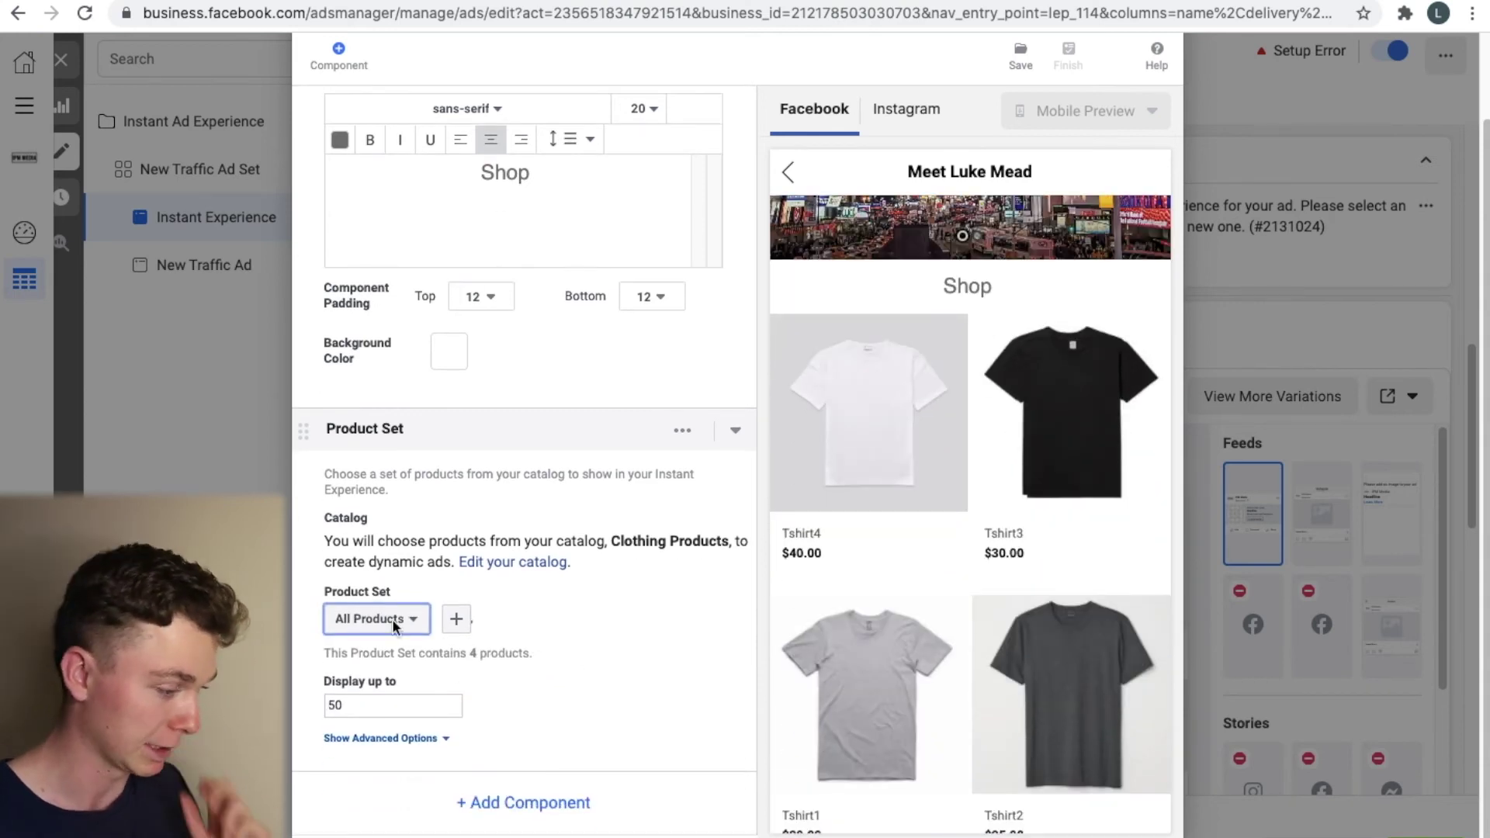
pyautogui.click(411, 738)
pyautogui.scroll(-1, 517, 656)
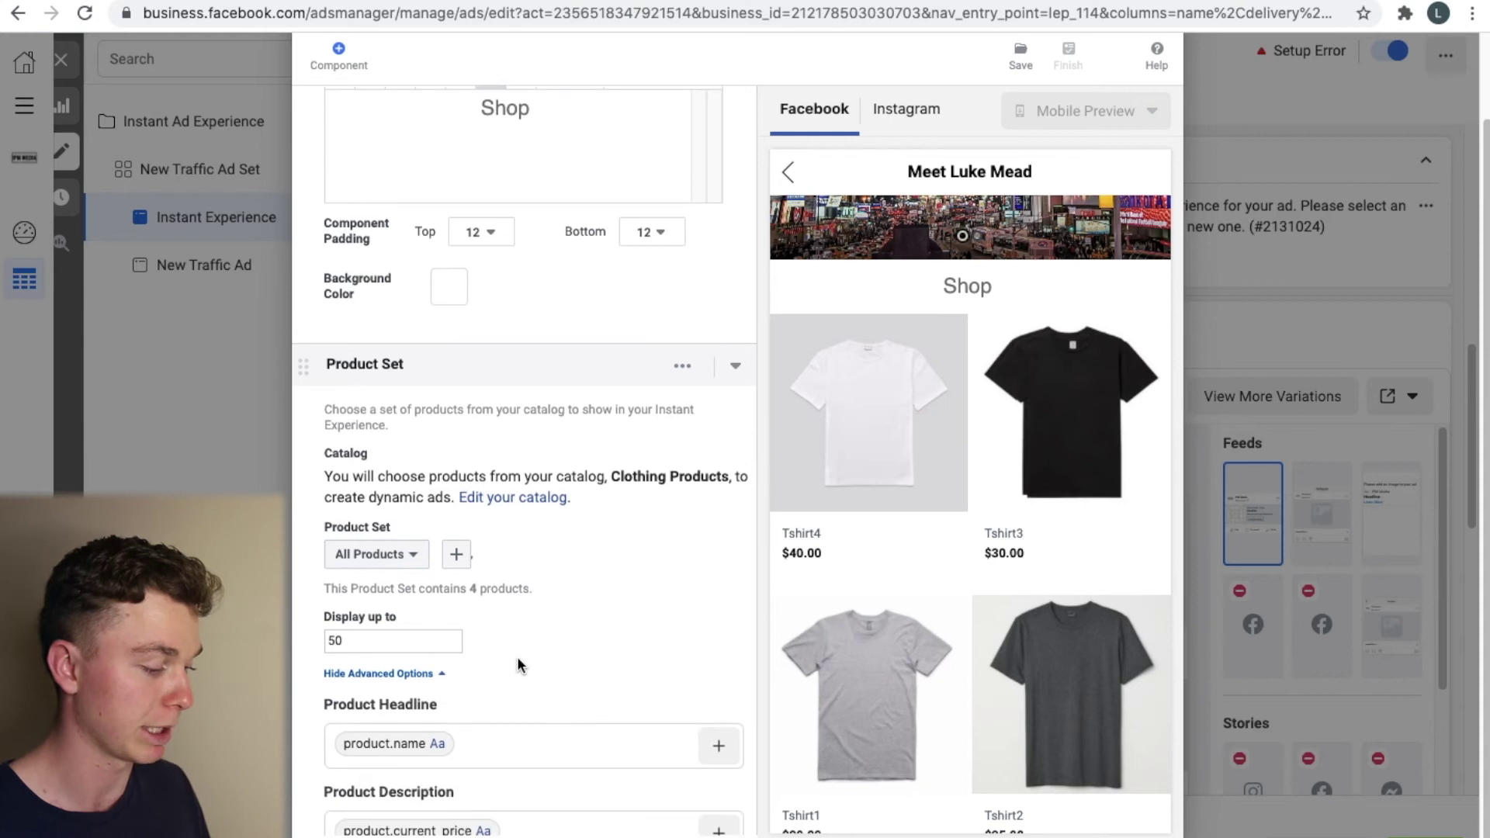
pyautogui.scroll(-1, 627, 656)
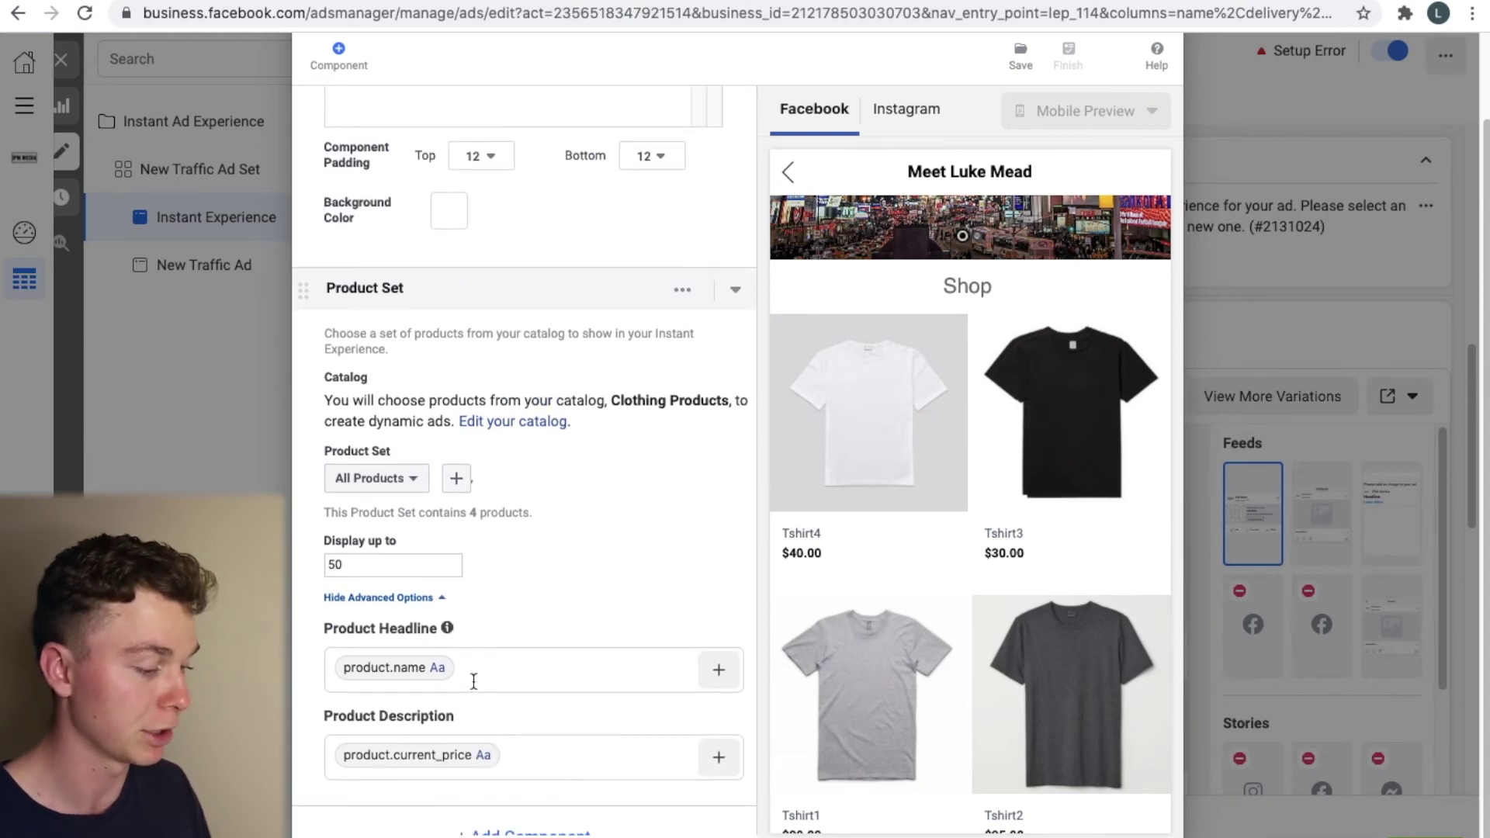
pyautogui.click(473, 681)
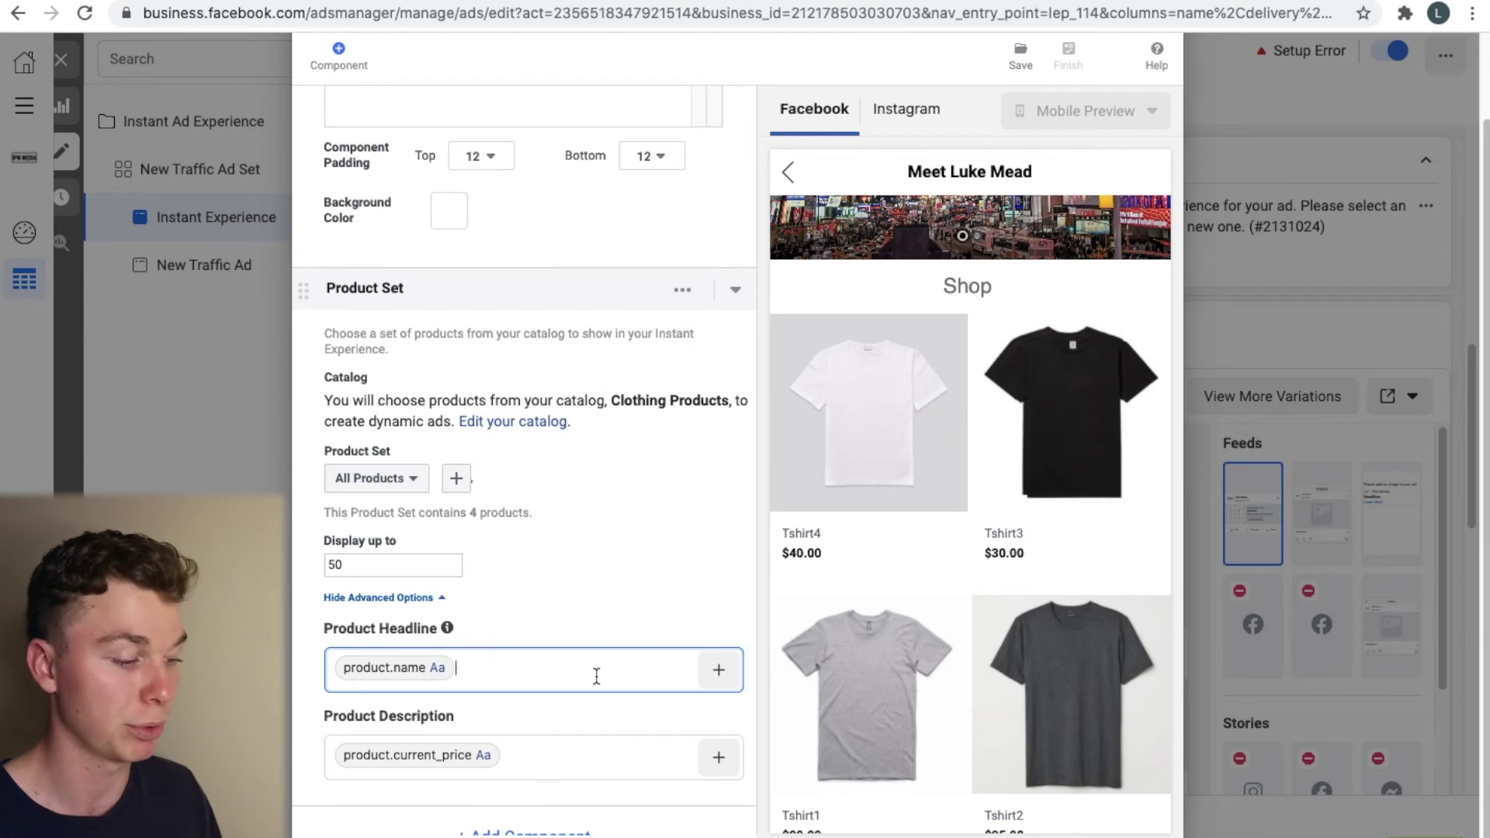
pyautogui.scroll(-1, 1034, 474)
pyautogui.scroll(-1, 608, 532)
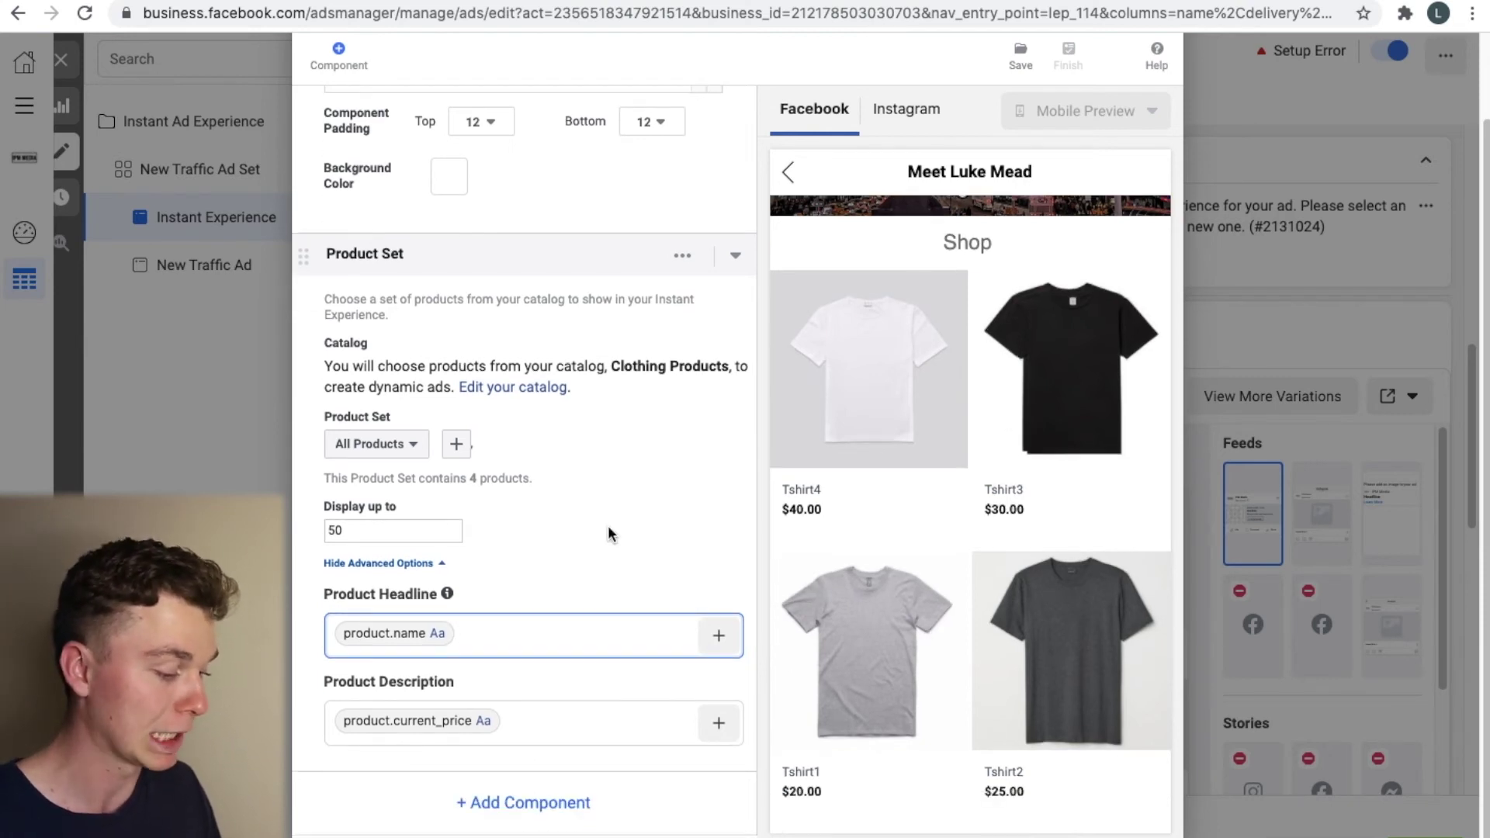
pyautogui.click(530, 810)
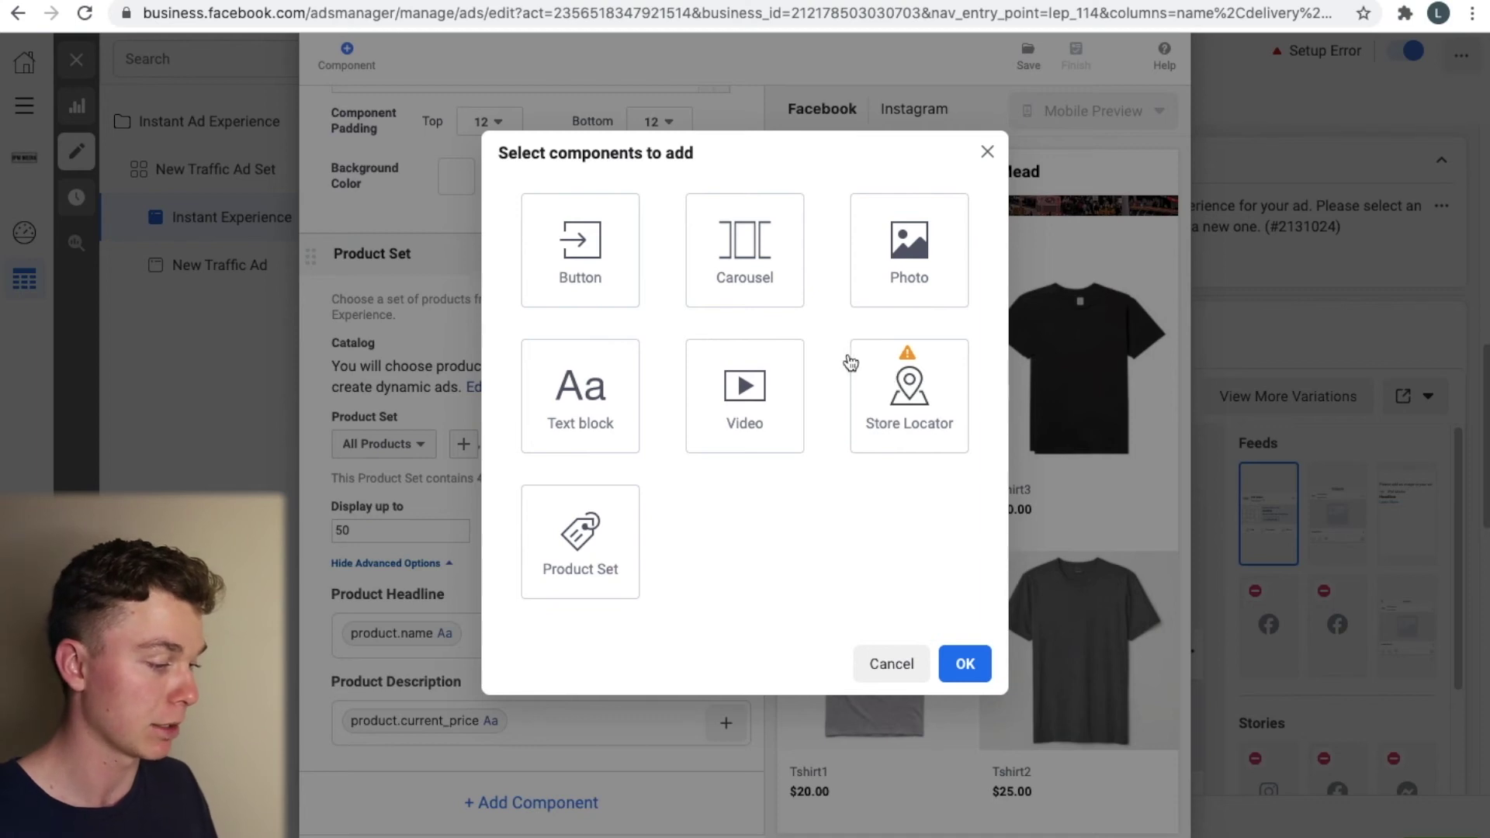
# Step: Add a Button component with a contact label naming the creator and the ipmmedia.net link
pyautogui.click(607, 275)
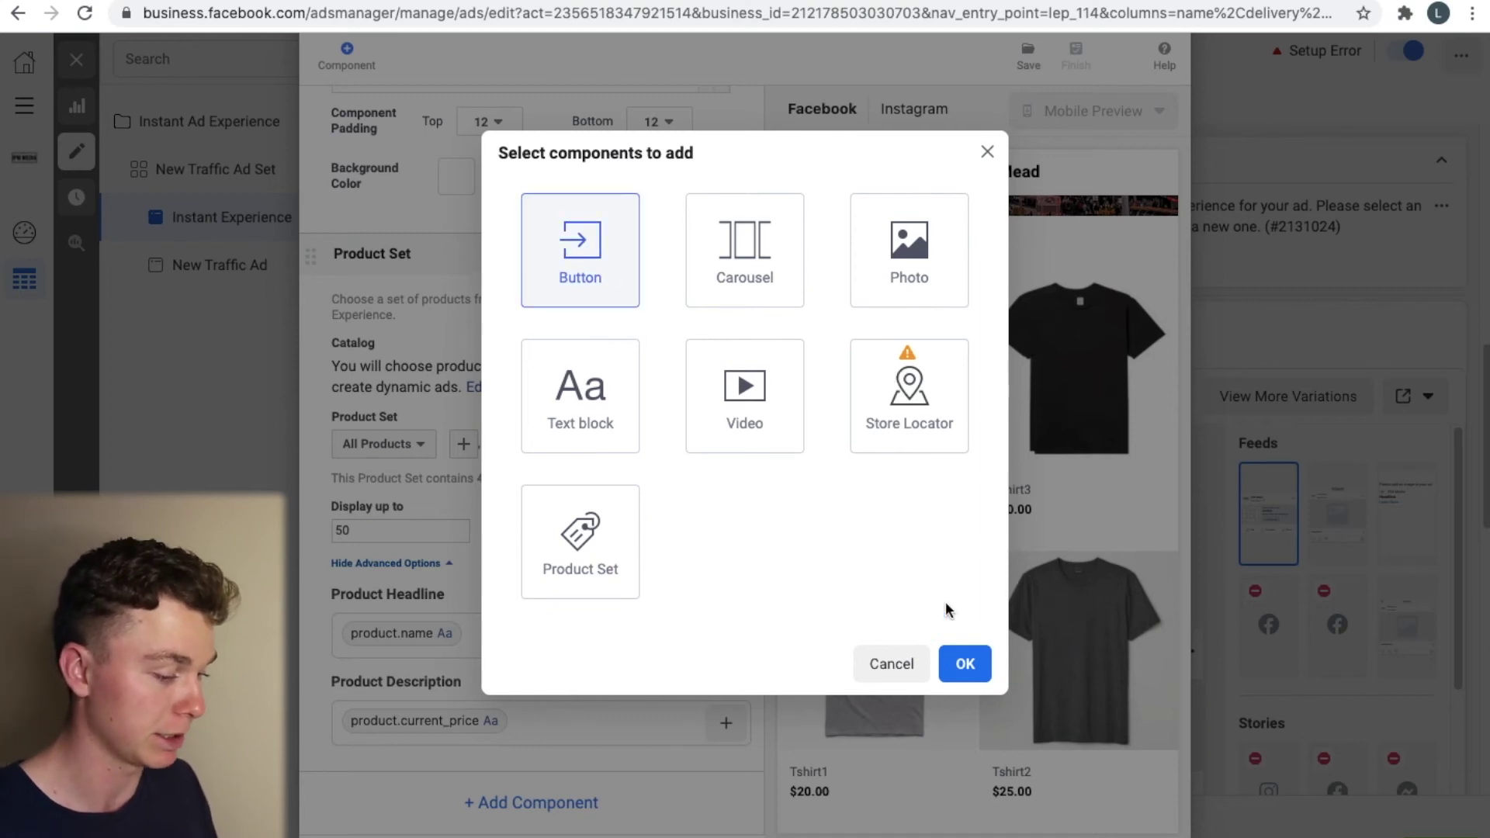
pyautogui.click(968, 663)
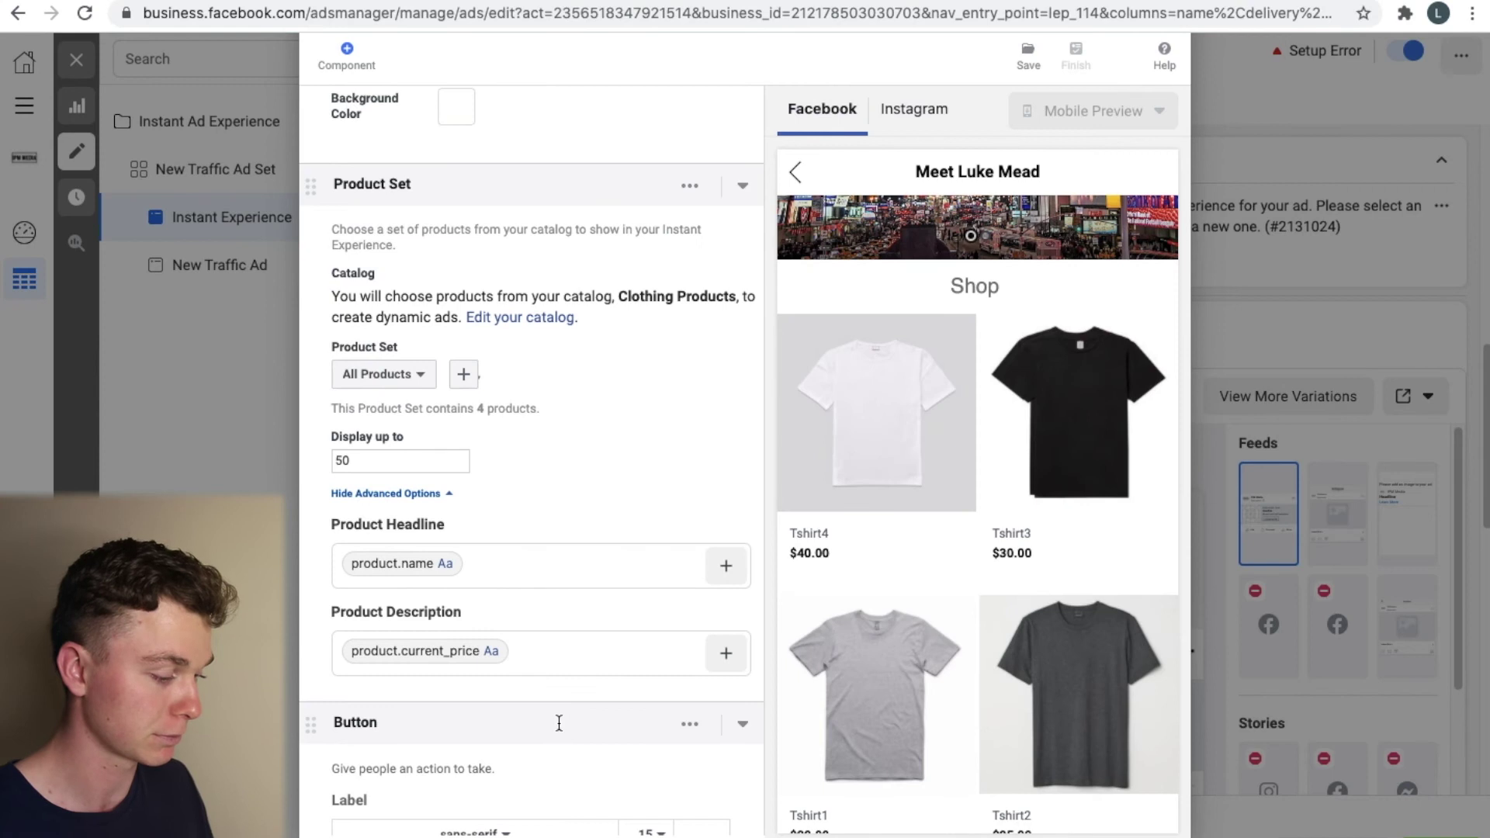
pyautogui.scroll(-3, 505, 618)
pyautogui.click(498, 406)
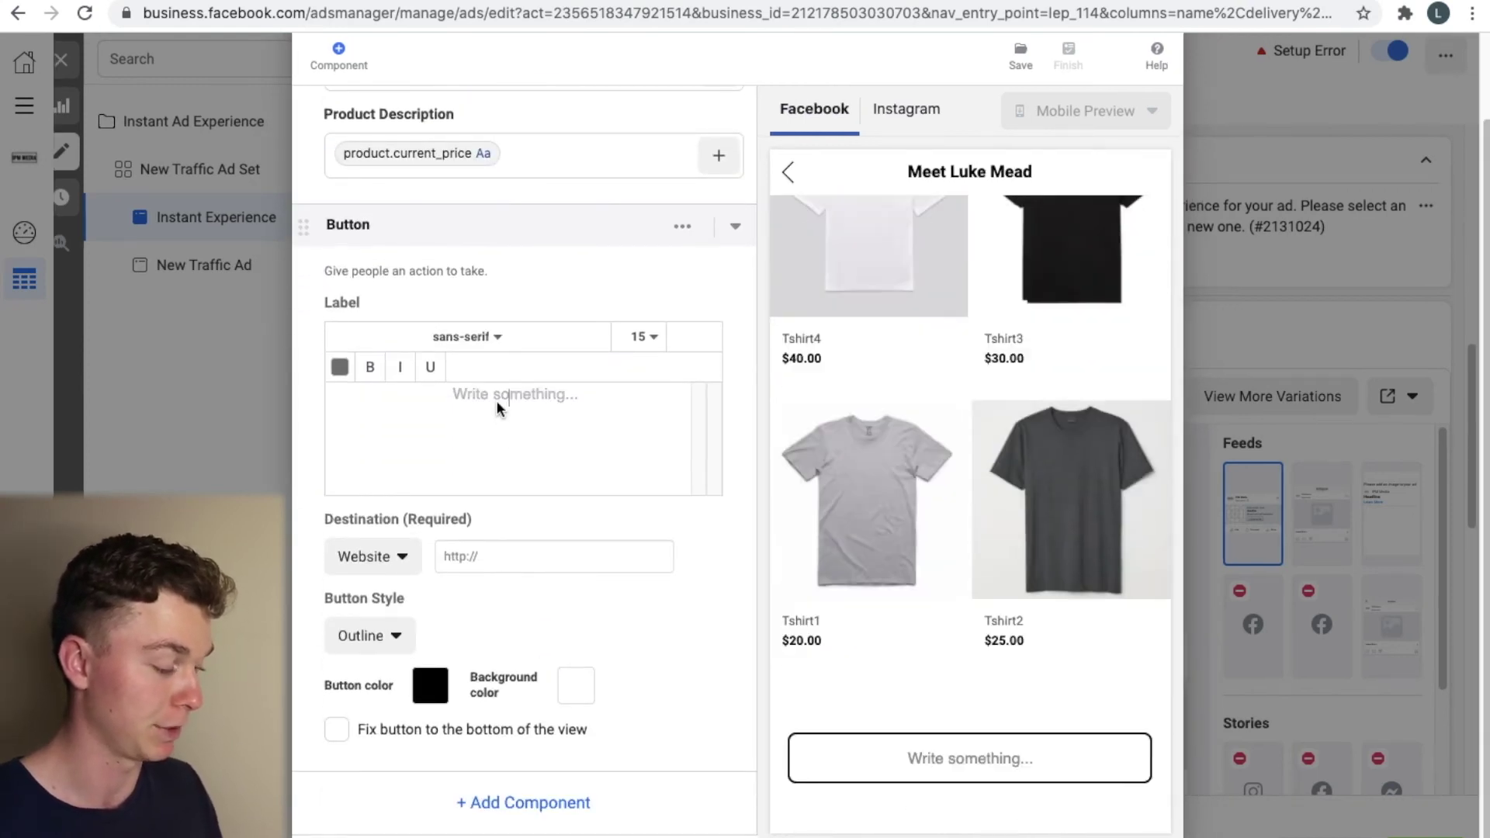
pyautogui.write('Cont')
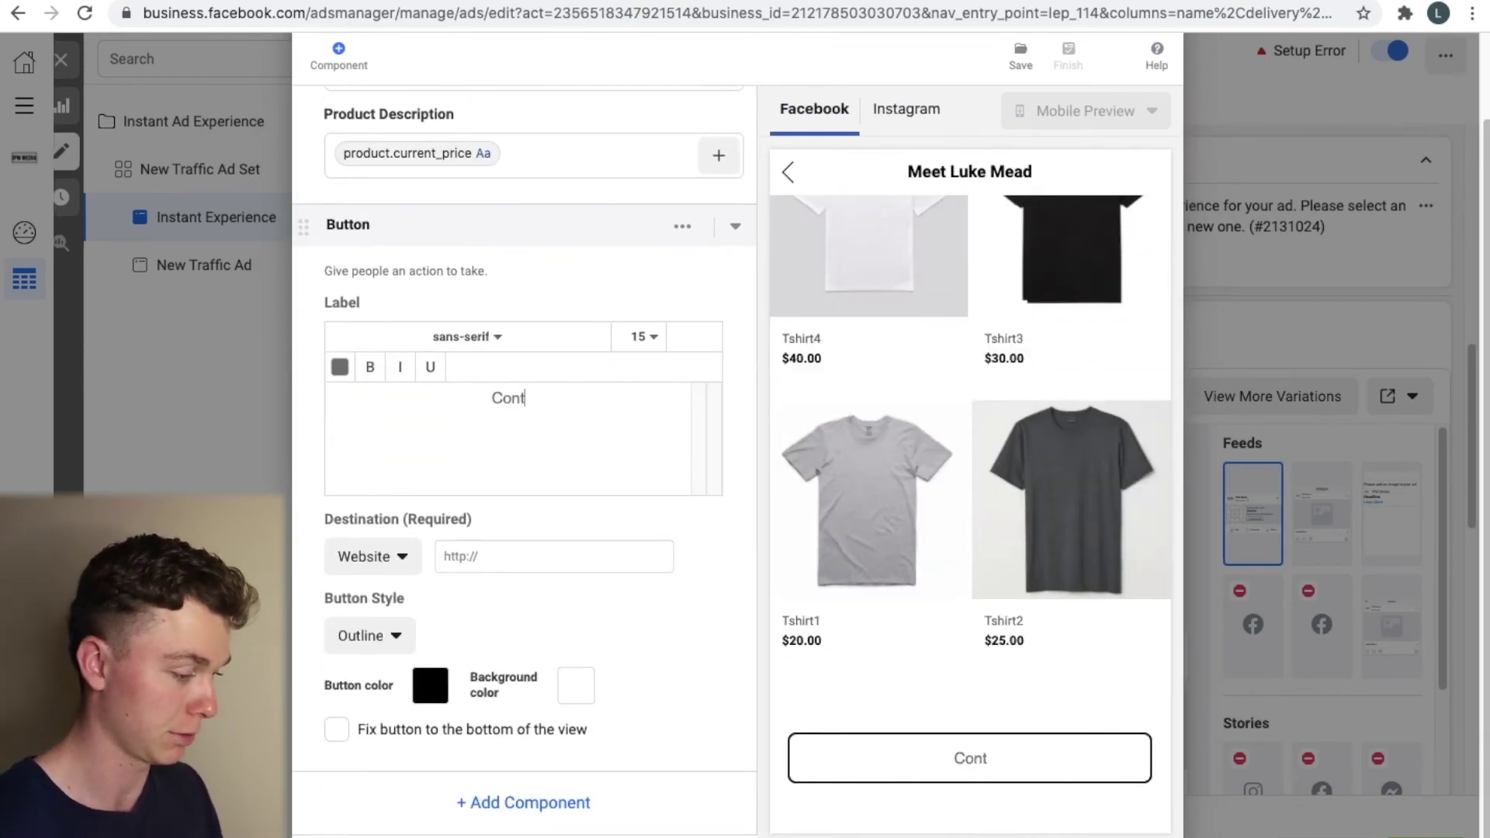
pyautogui.write('act Luke')
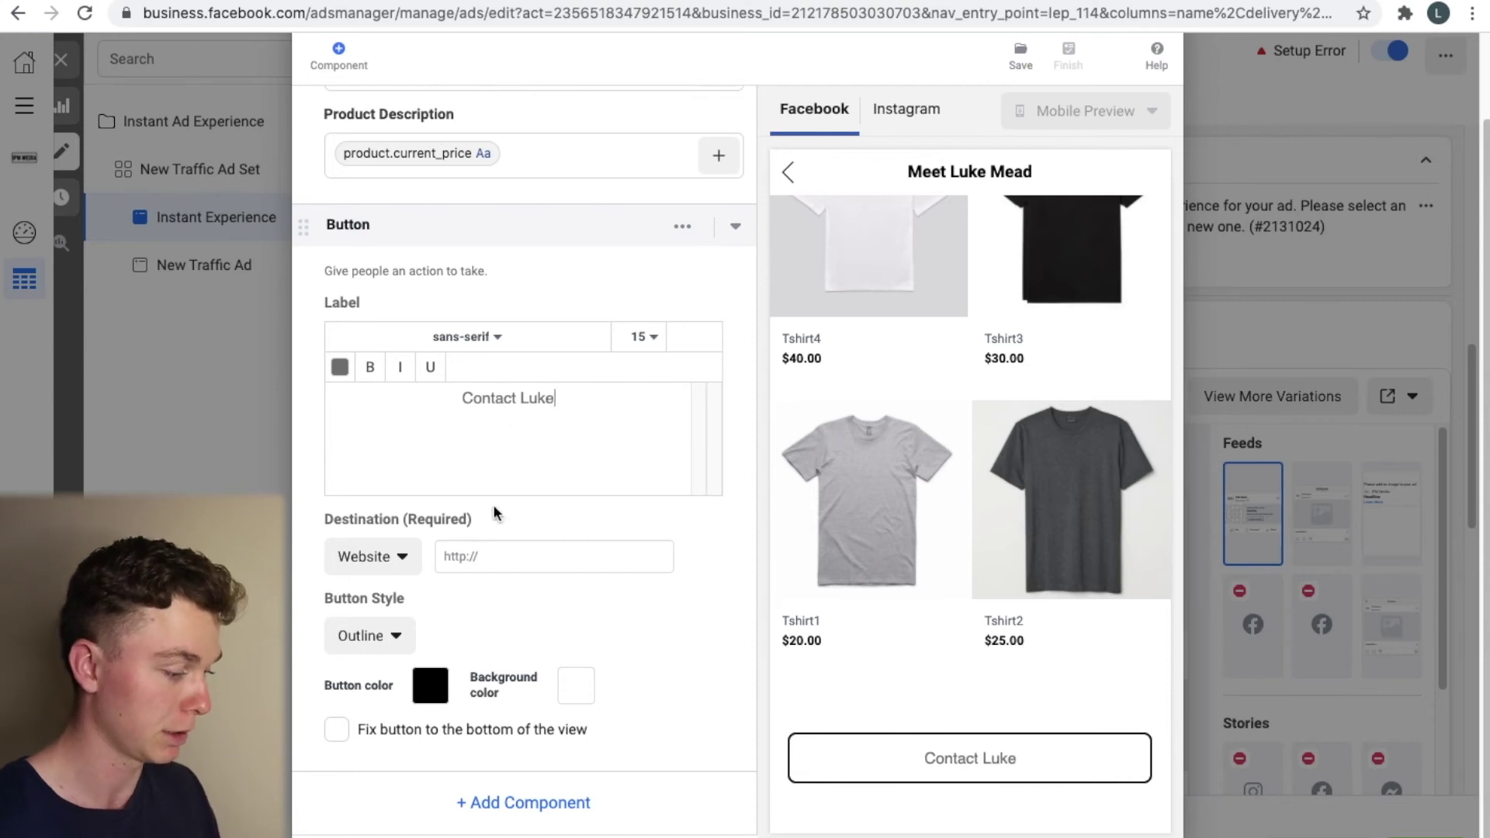
pyautogui.write('ipmme')
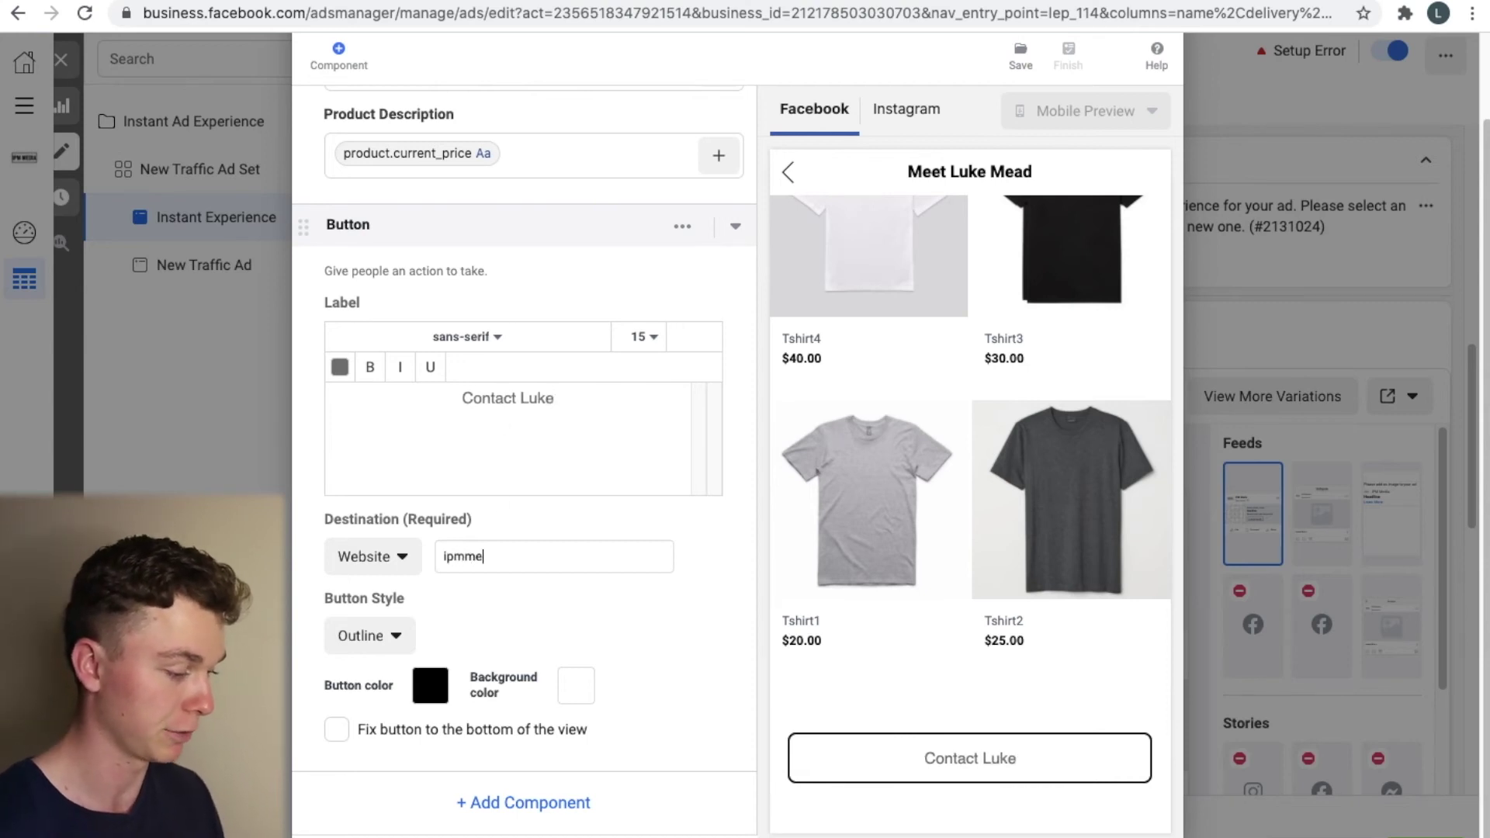
pyautogui.write('dia.net')
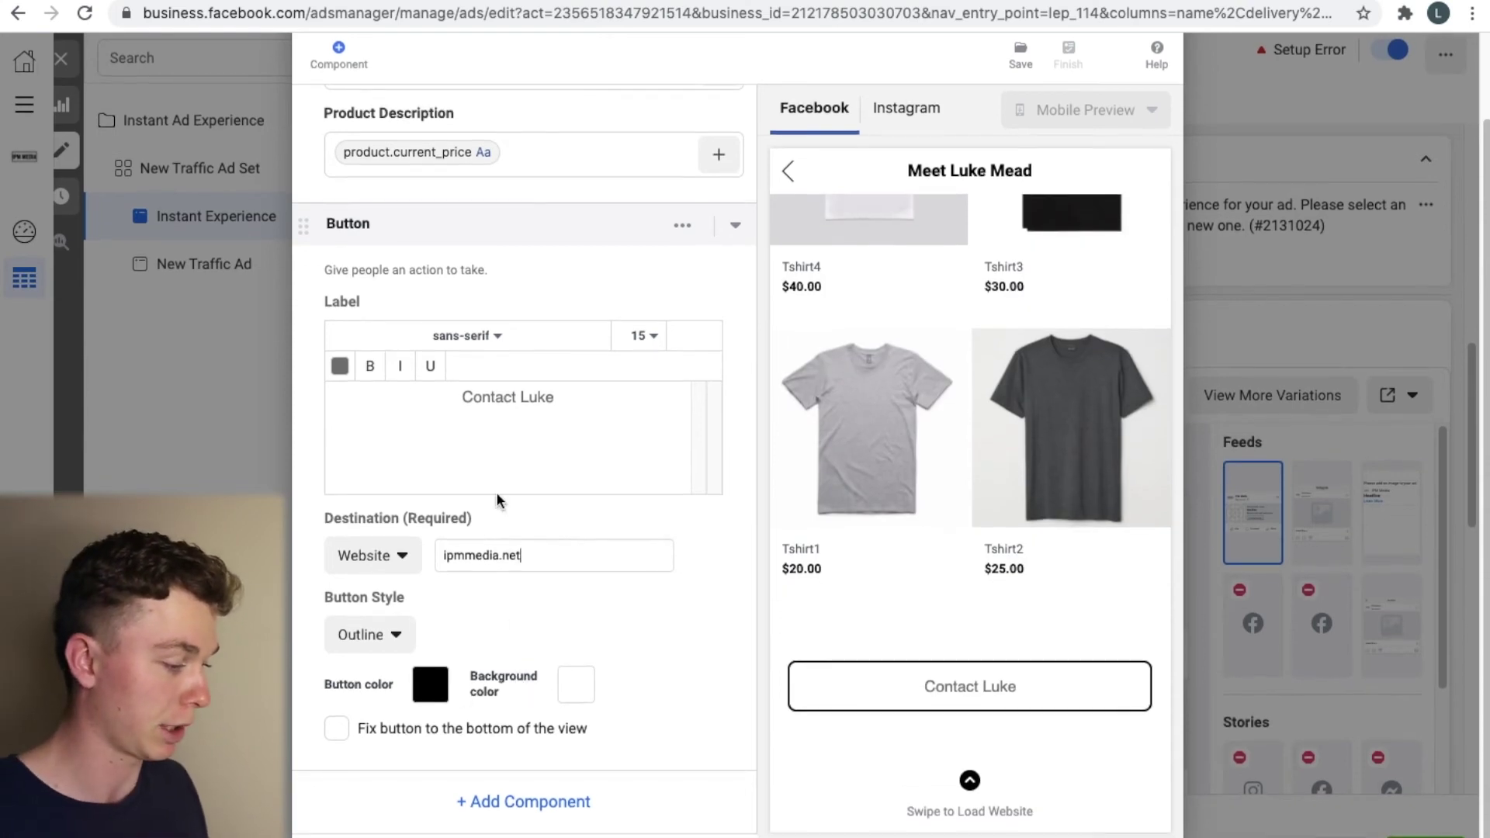
# Step: Give the button label slightly darker text at font size 18
pyautogui.tripleClick(500, 410)
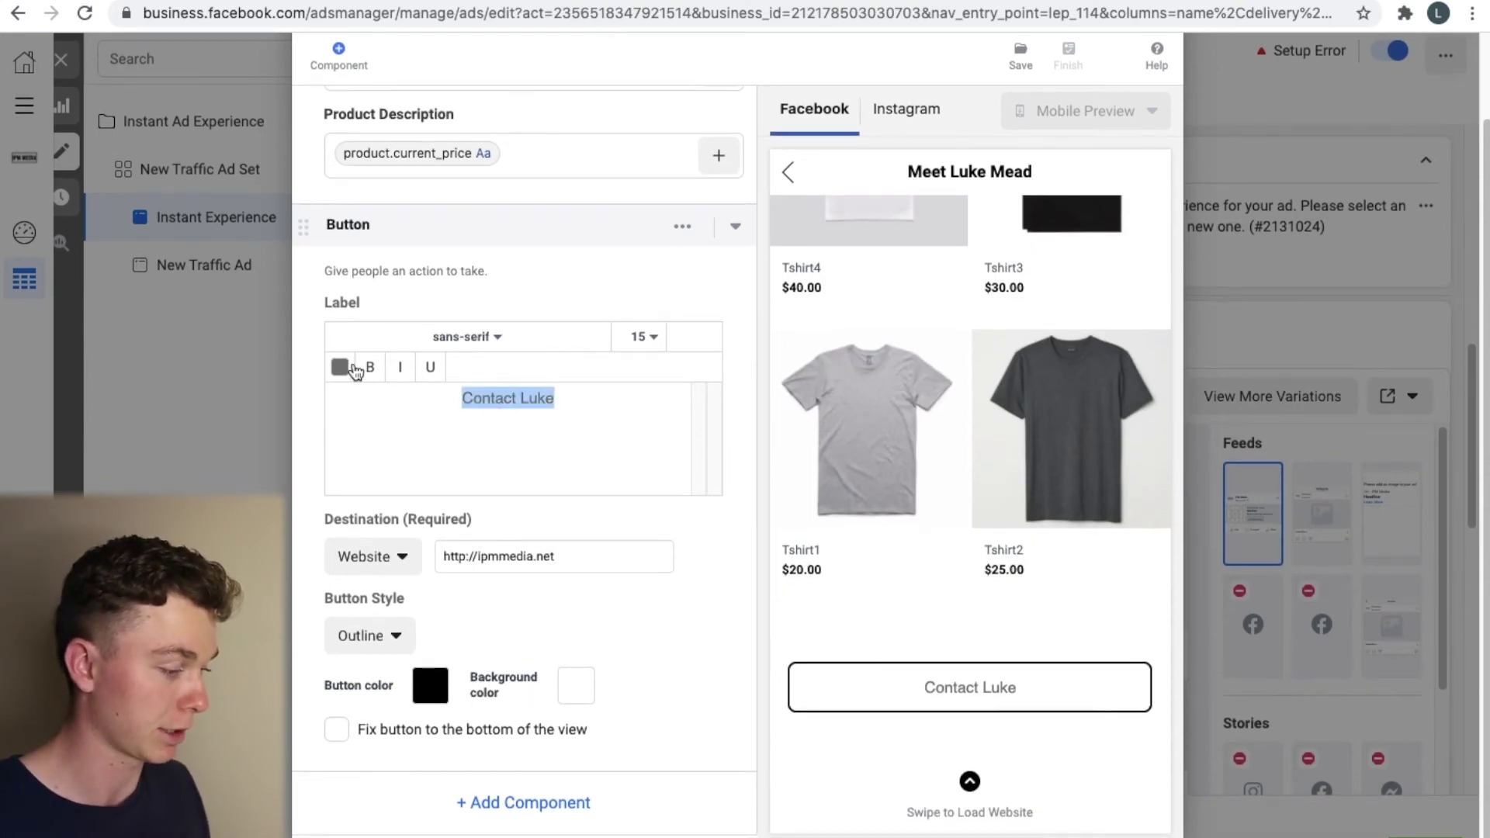
pyautogui.click(353, 370)
pyautogui.click(353, 549)
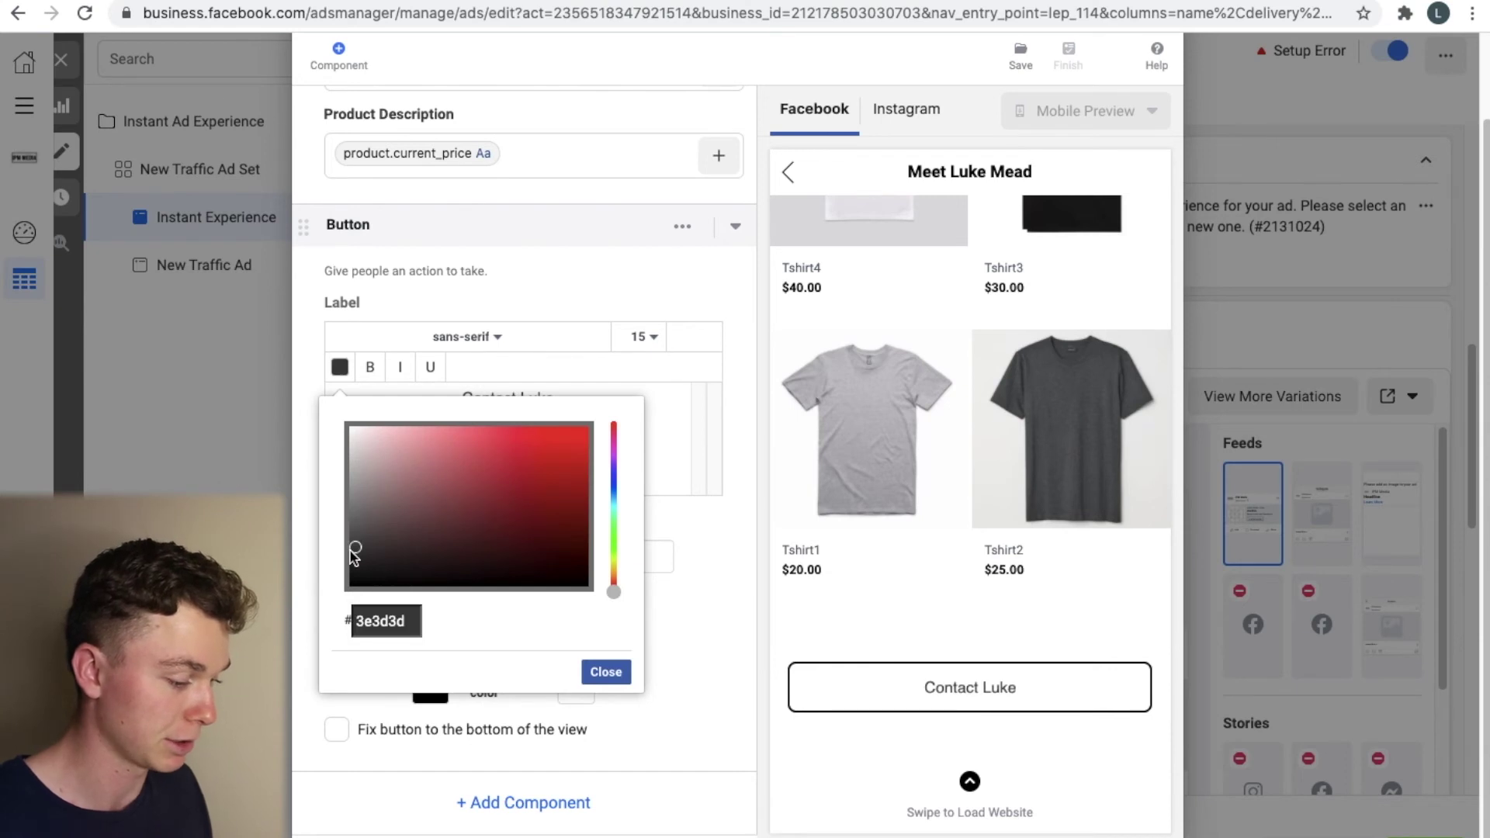
pyautogui.click(667, 436)
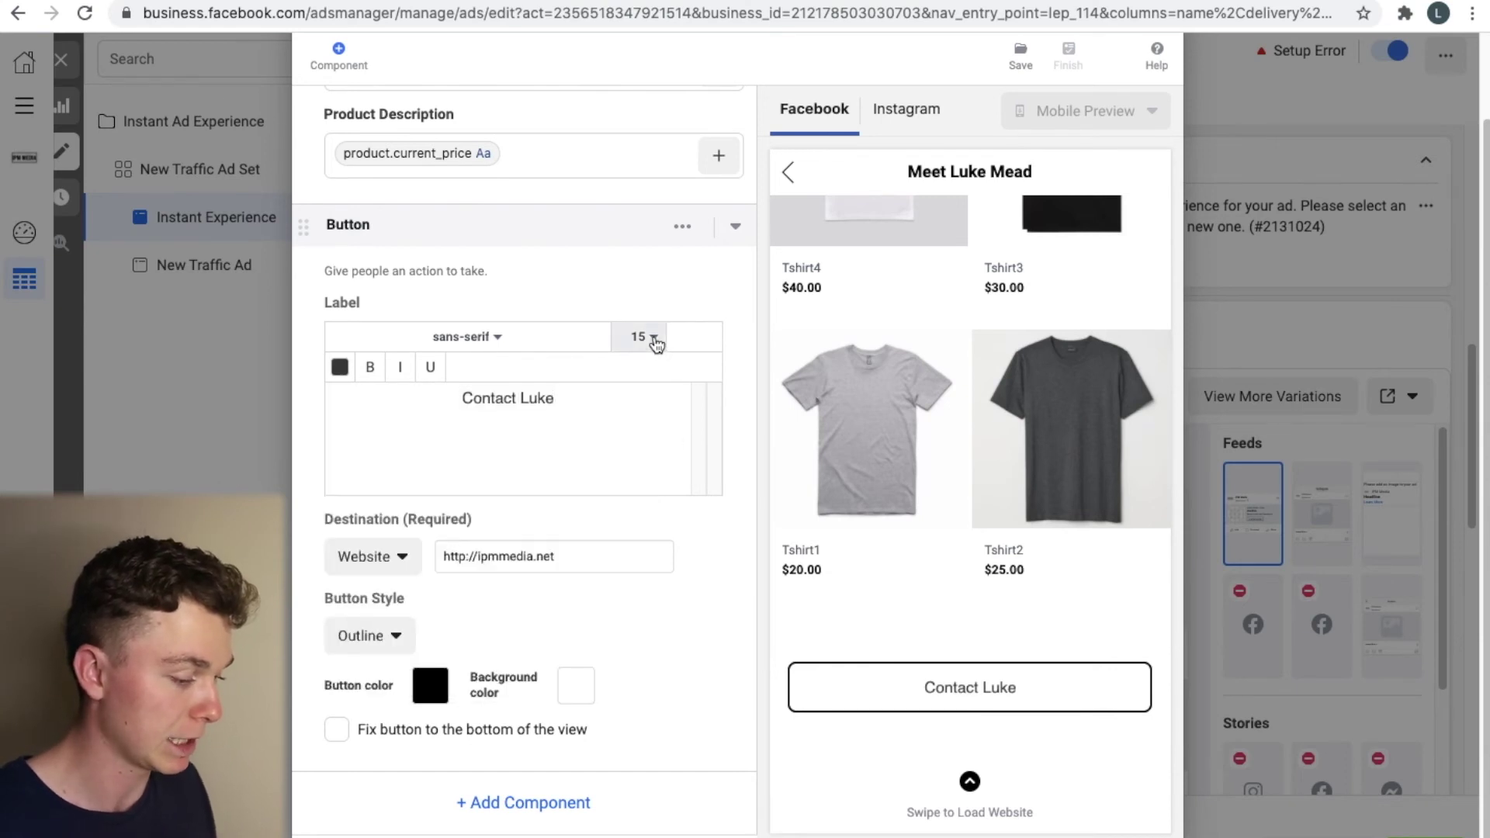
pyautogui.click(640, 336)
pyautogui.scroll(-4, 644, 466)
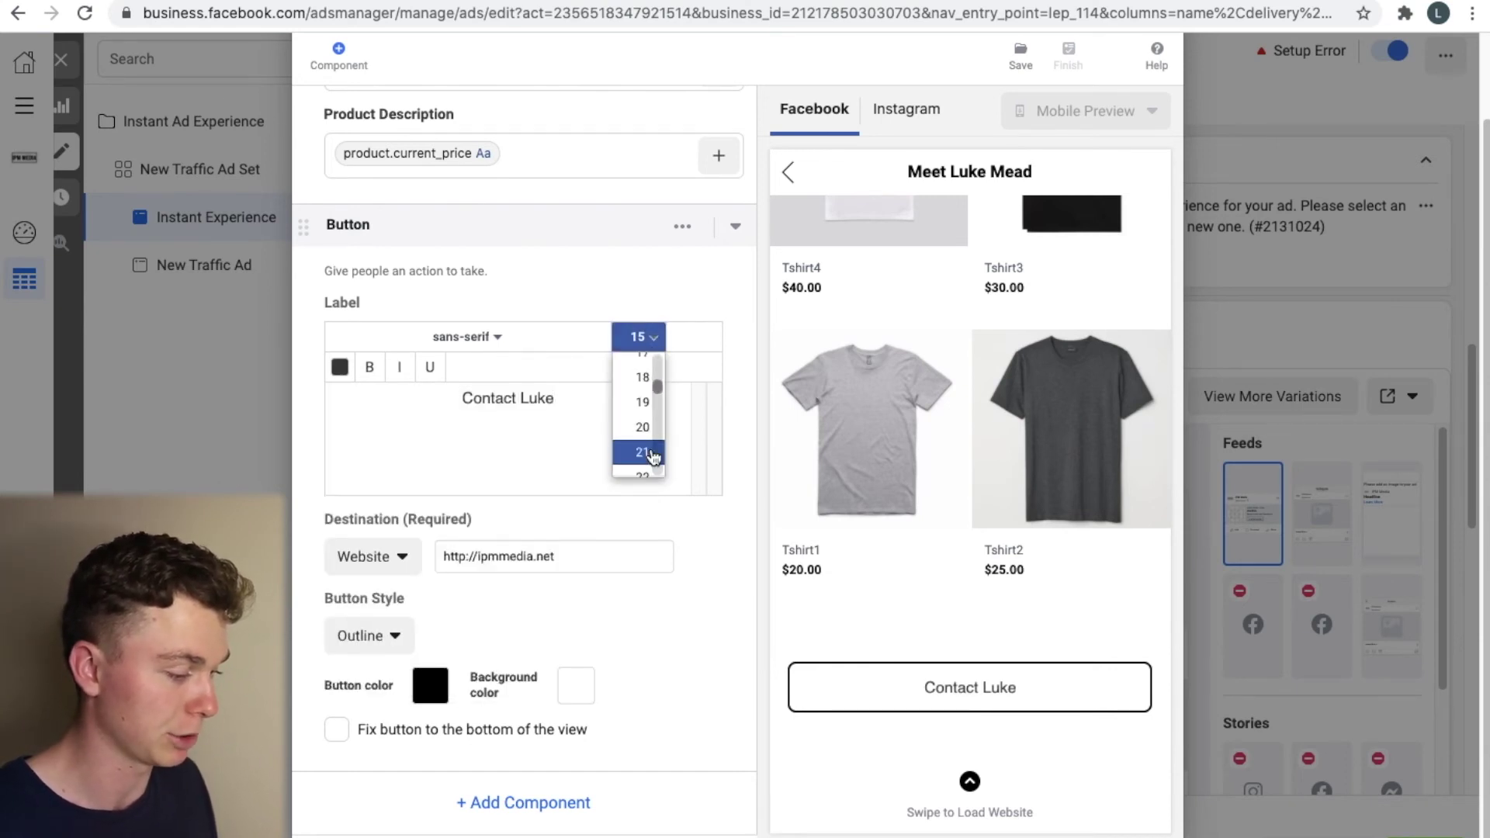
pyautogui.click(641, 374)
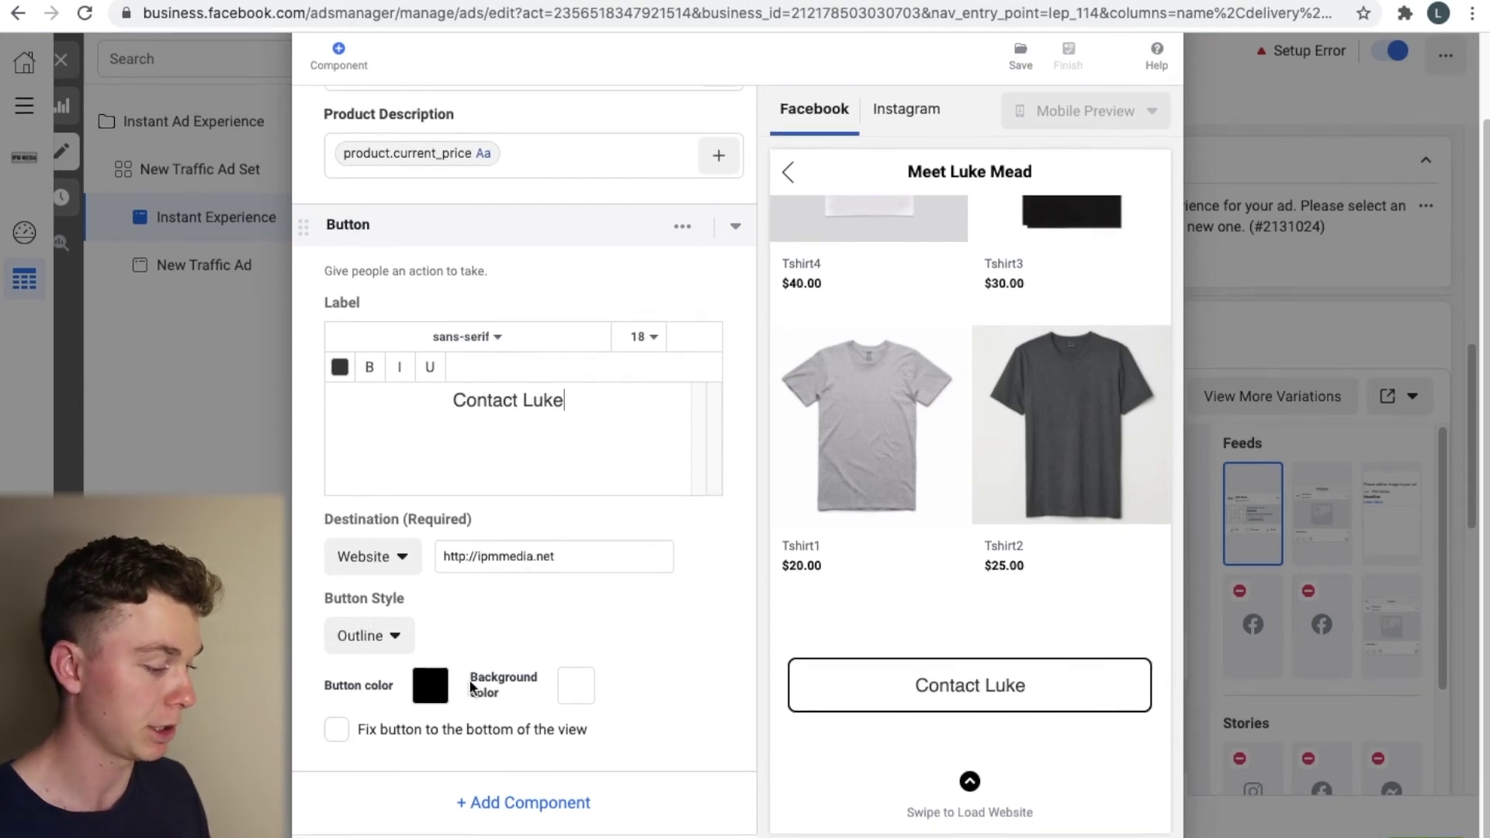
# Step: Try a Fill style, keep the button Outline, and fix it to the bottom
pyautogui.click(404, 638)
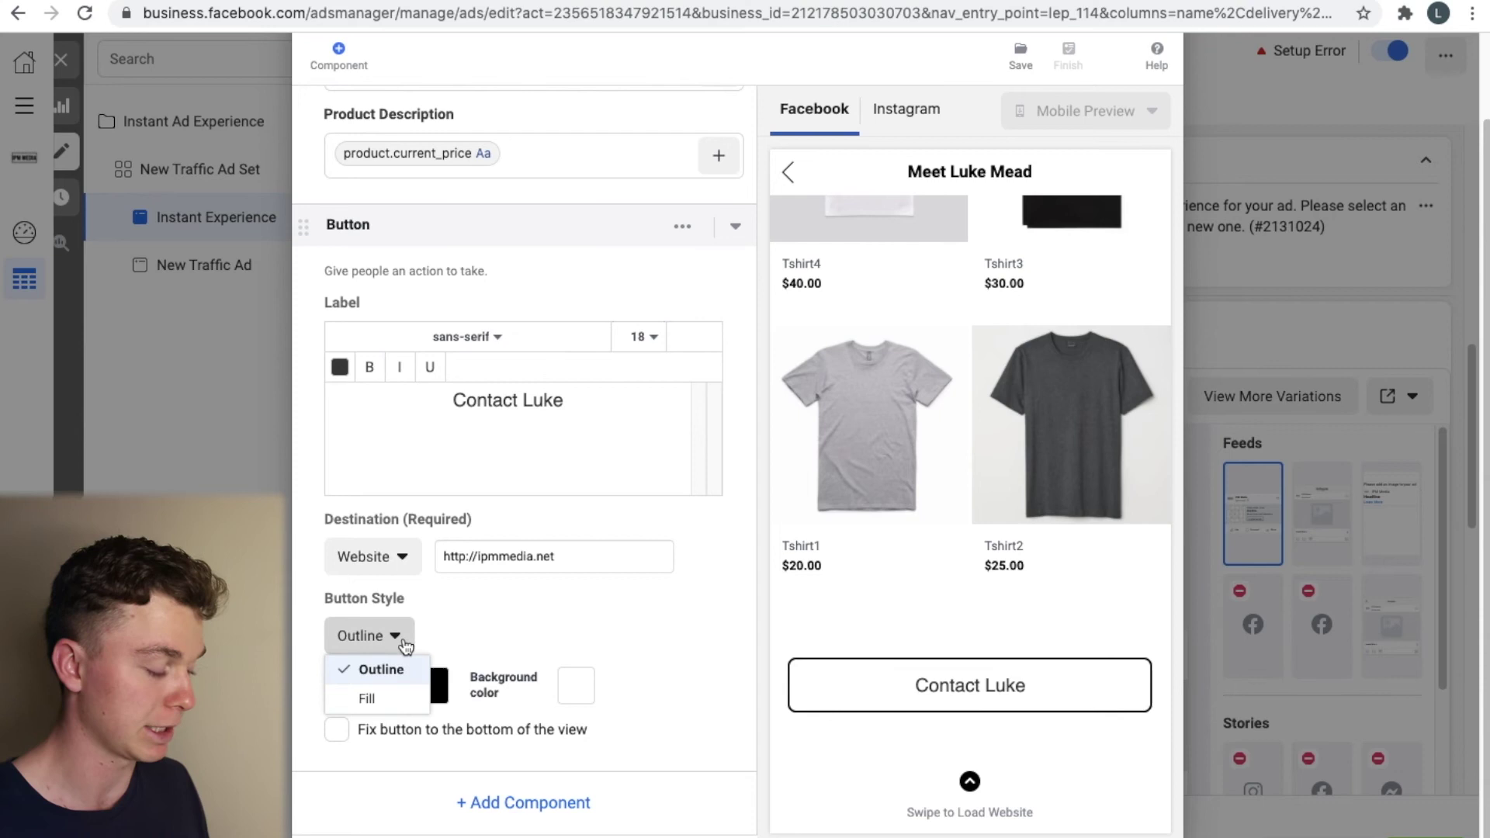
pyautogui.click(392, 700)
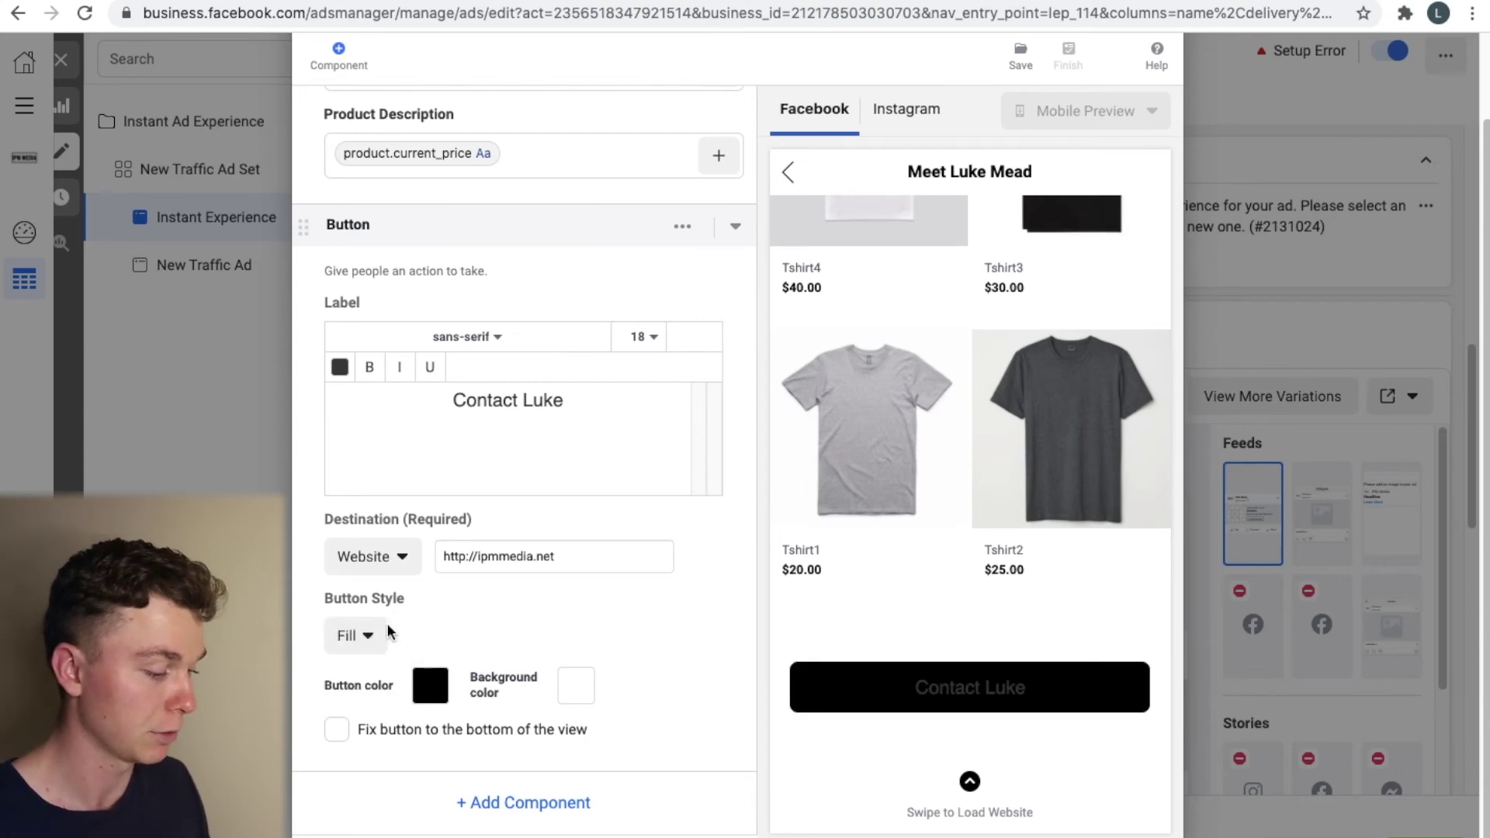
pyautogui.click(361, 628)
pyautogui.click(366, 664)
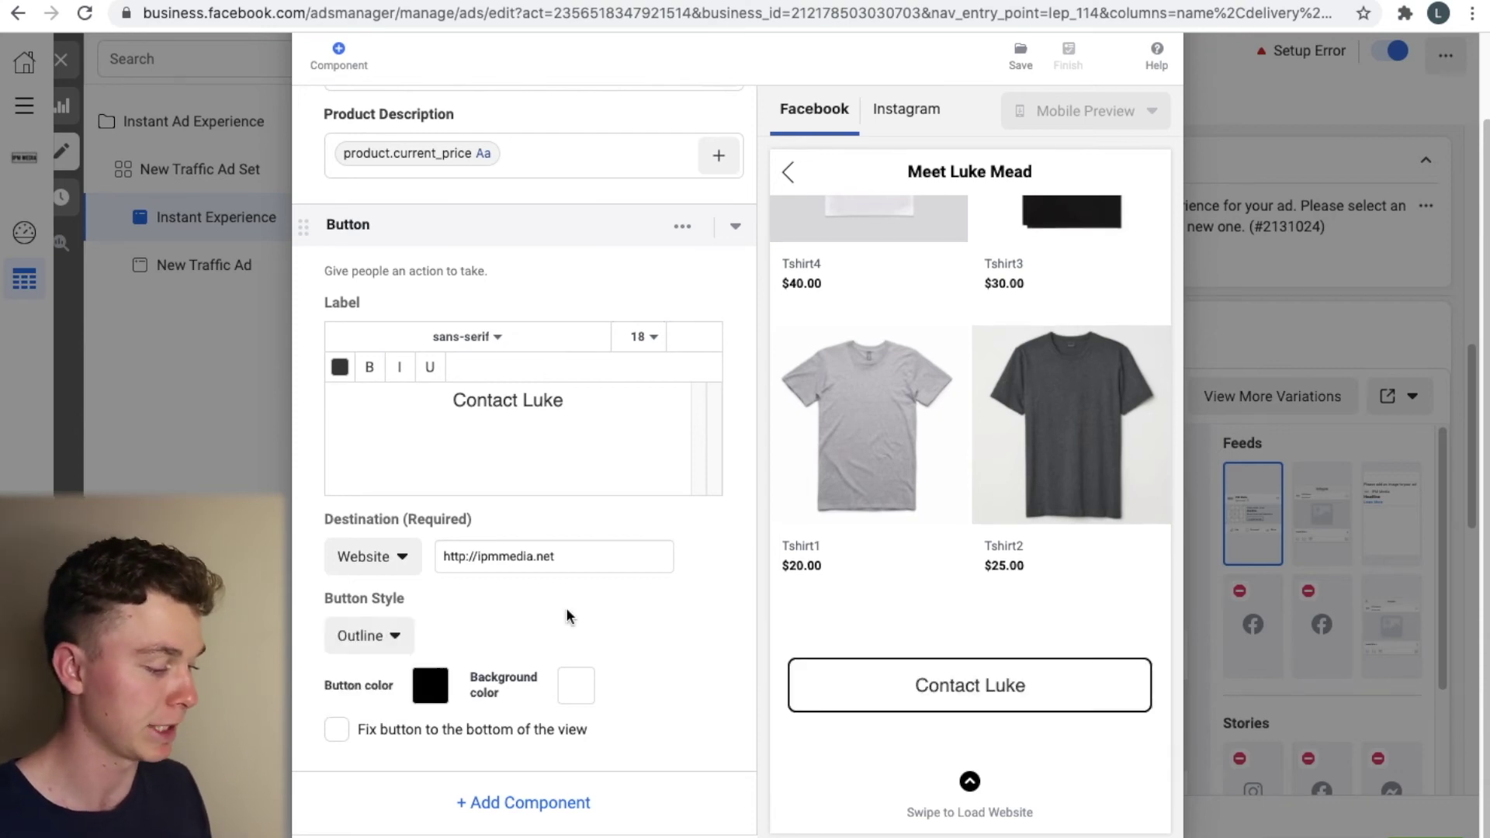
pyautogui.click(335, 729)
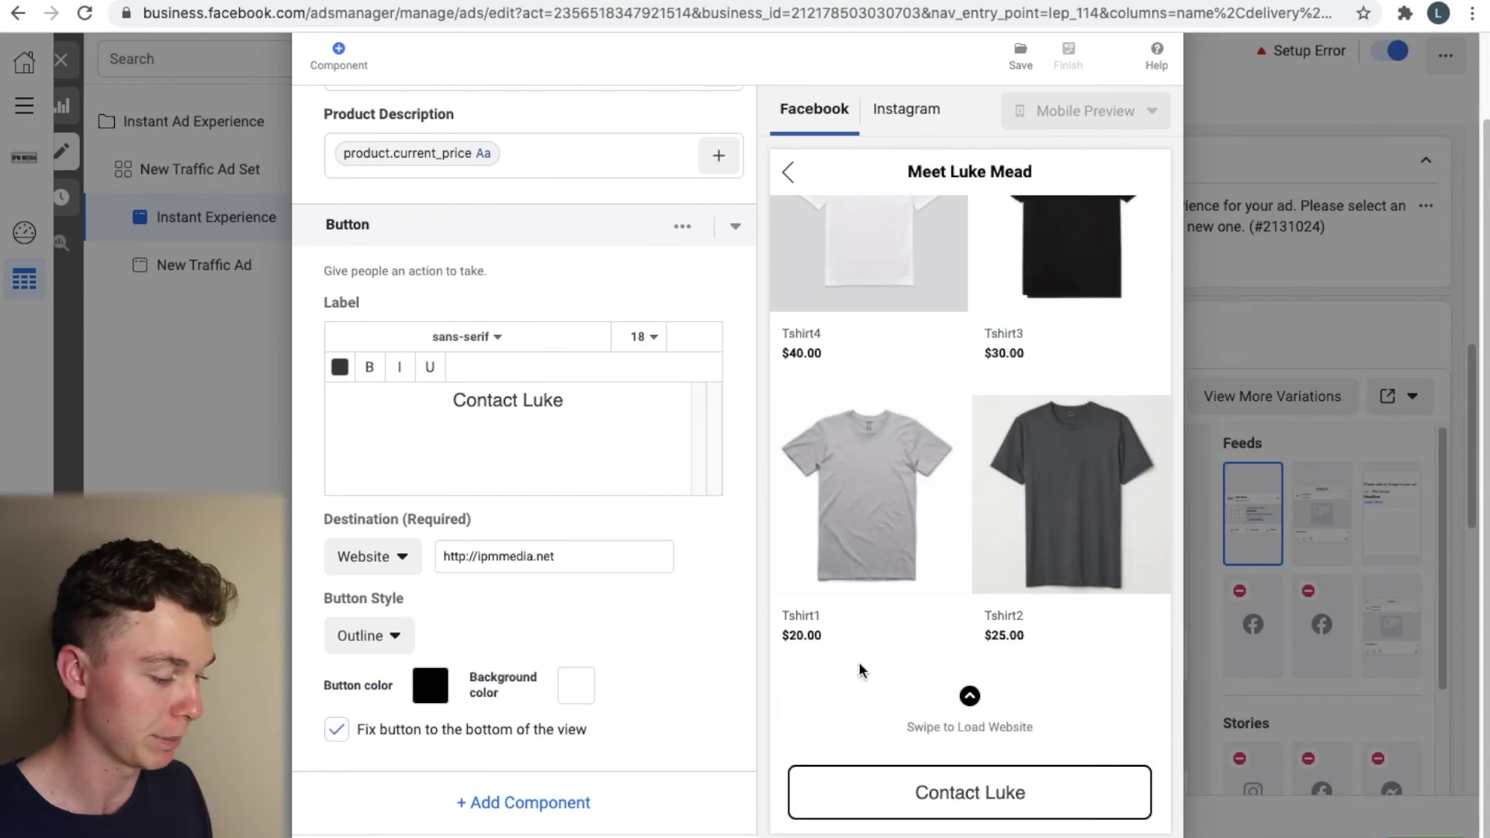
pyautogui.scroll(10, 1032, 503)
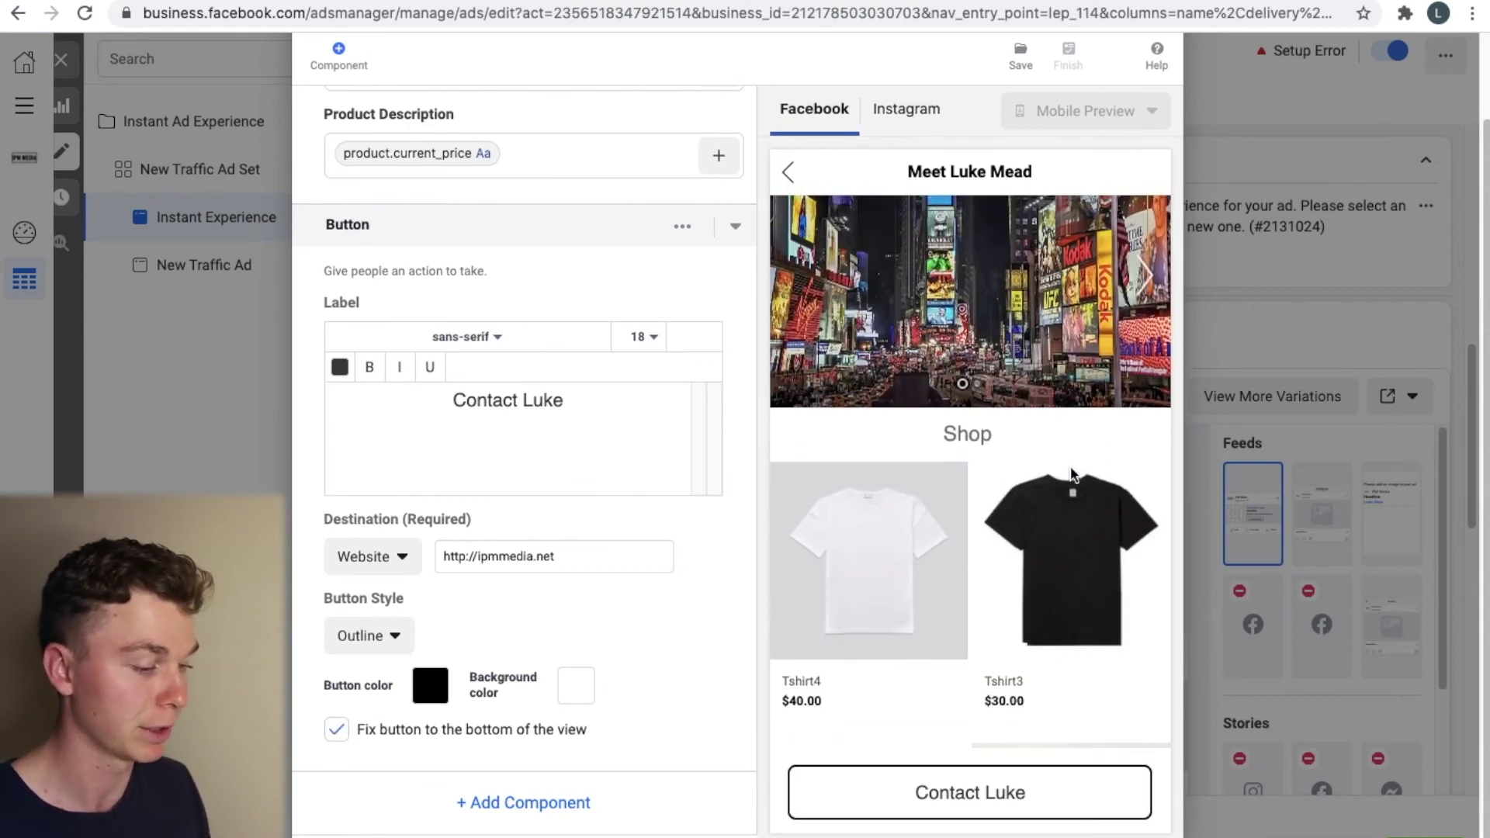
pyautogui.scroll(2, 1071, 473)
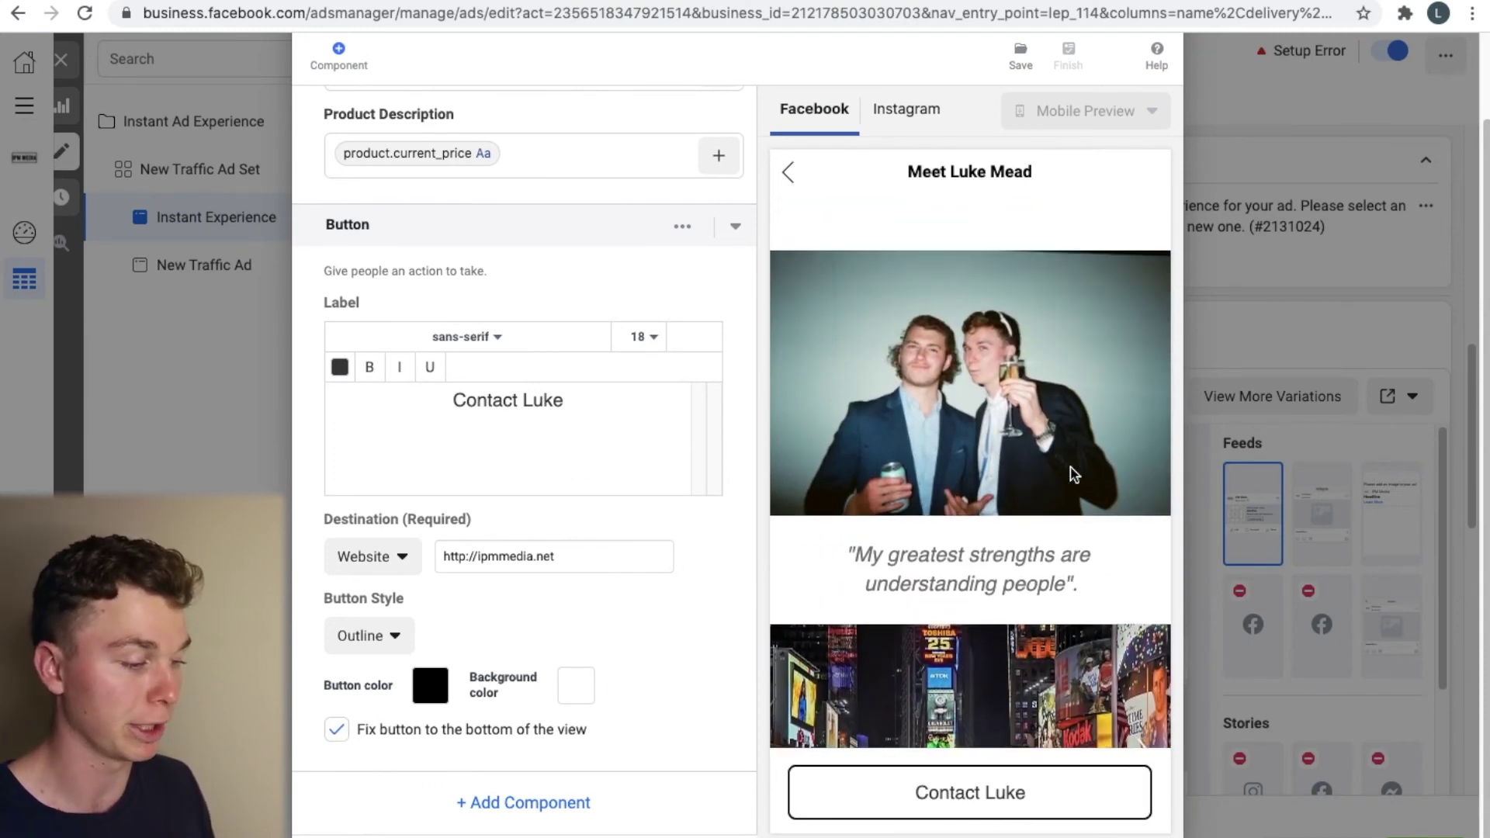
pyautogui.scroll(2, 1032, 293)
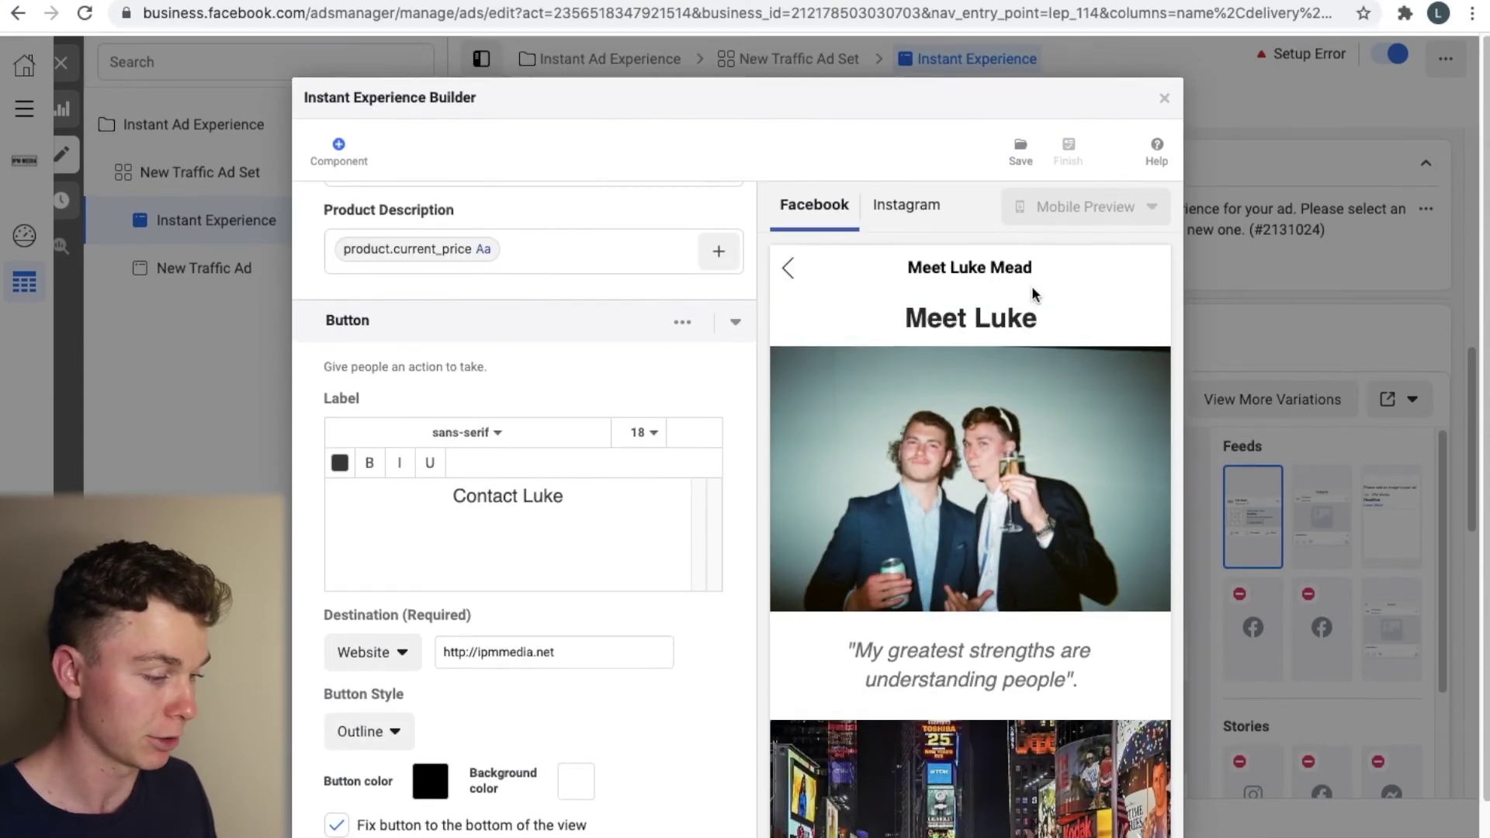
pyautogui.scroll(-8, 1032, 293)
pyautogui.scroll(-2, 1262, 370)
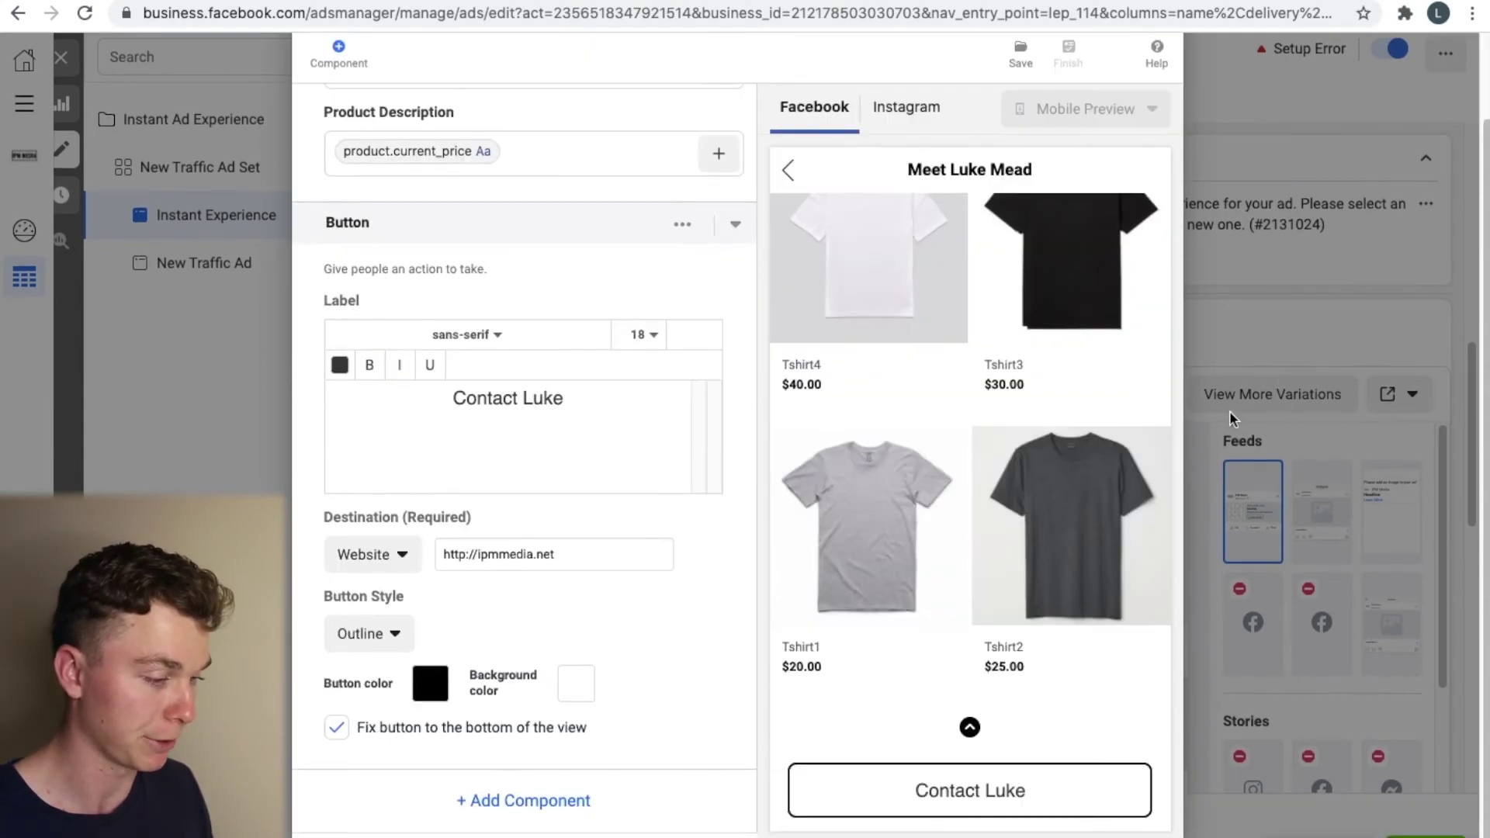
# Step: Collapse the Header, Text and Photo sections, then drag the quote text directly below the photo
pyautogui.scroll(8, 1041, 439)
pyautogui.scroll(10, 541, 263)
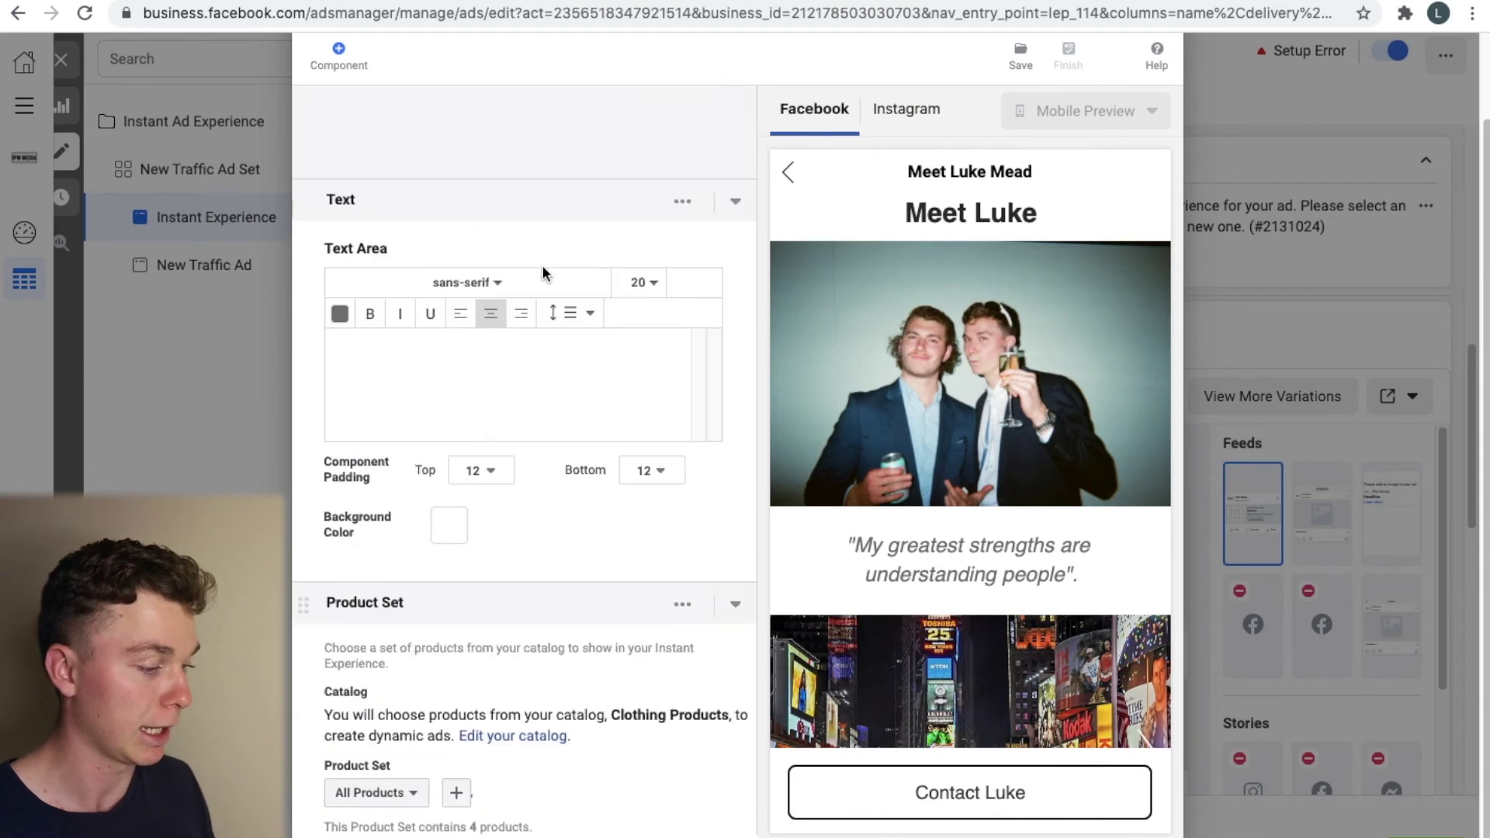
pyautogui.scroll(5, 541, 263)
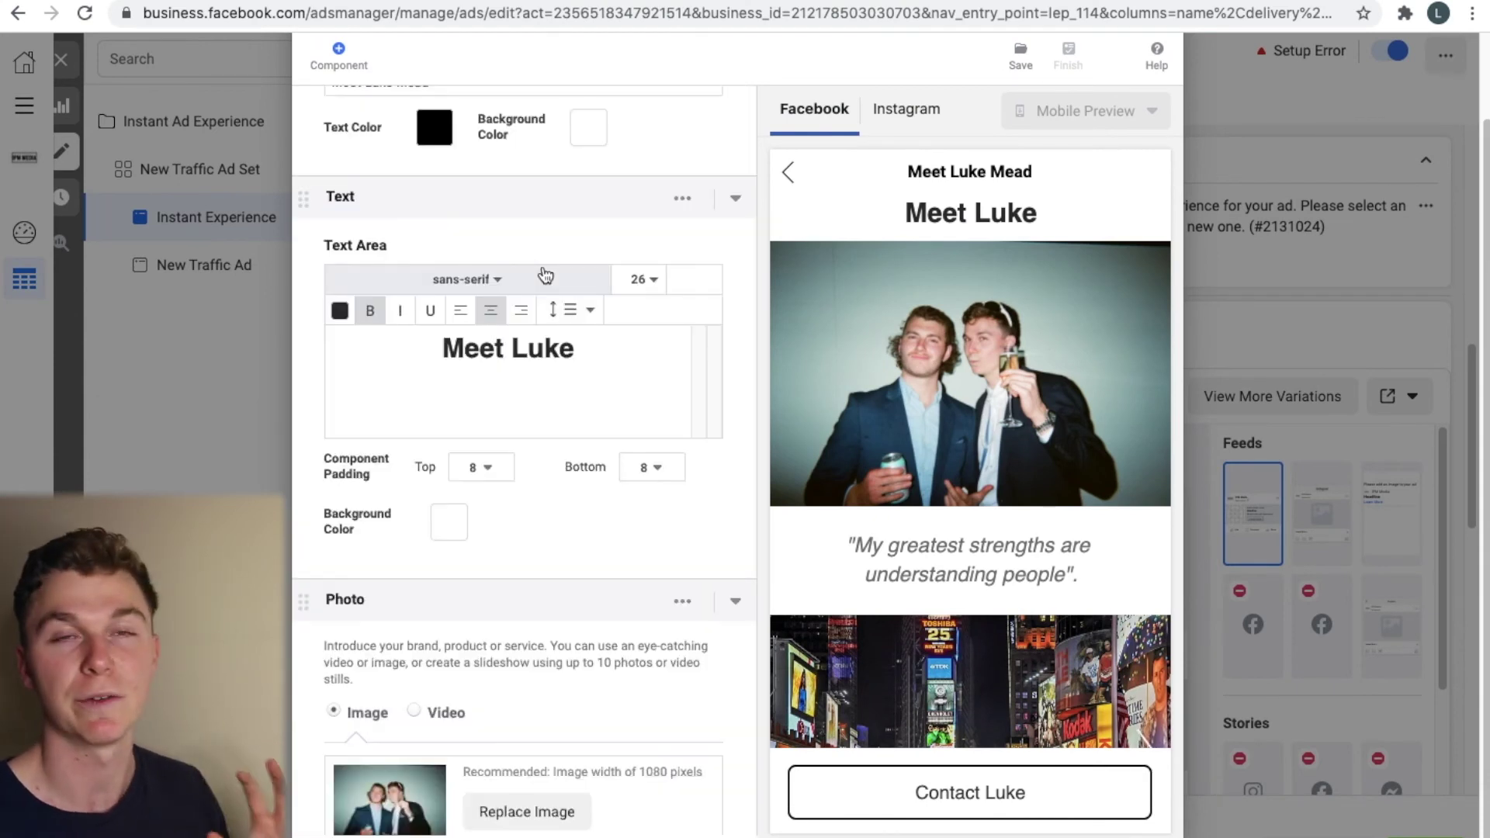
pyautogui.scroll(4, 545, 276)
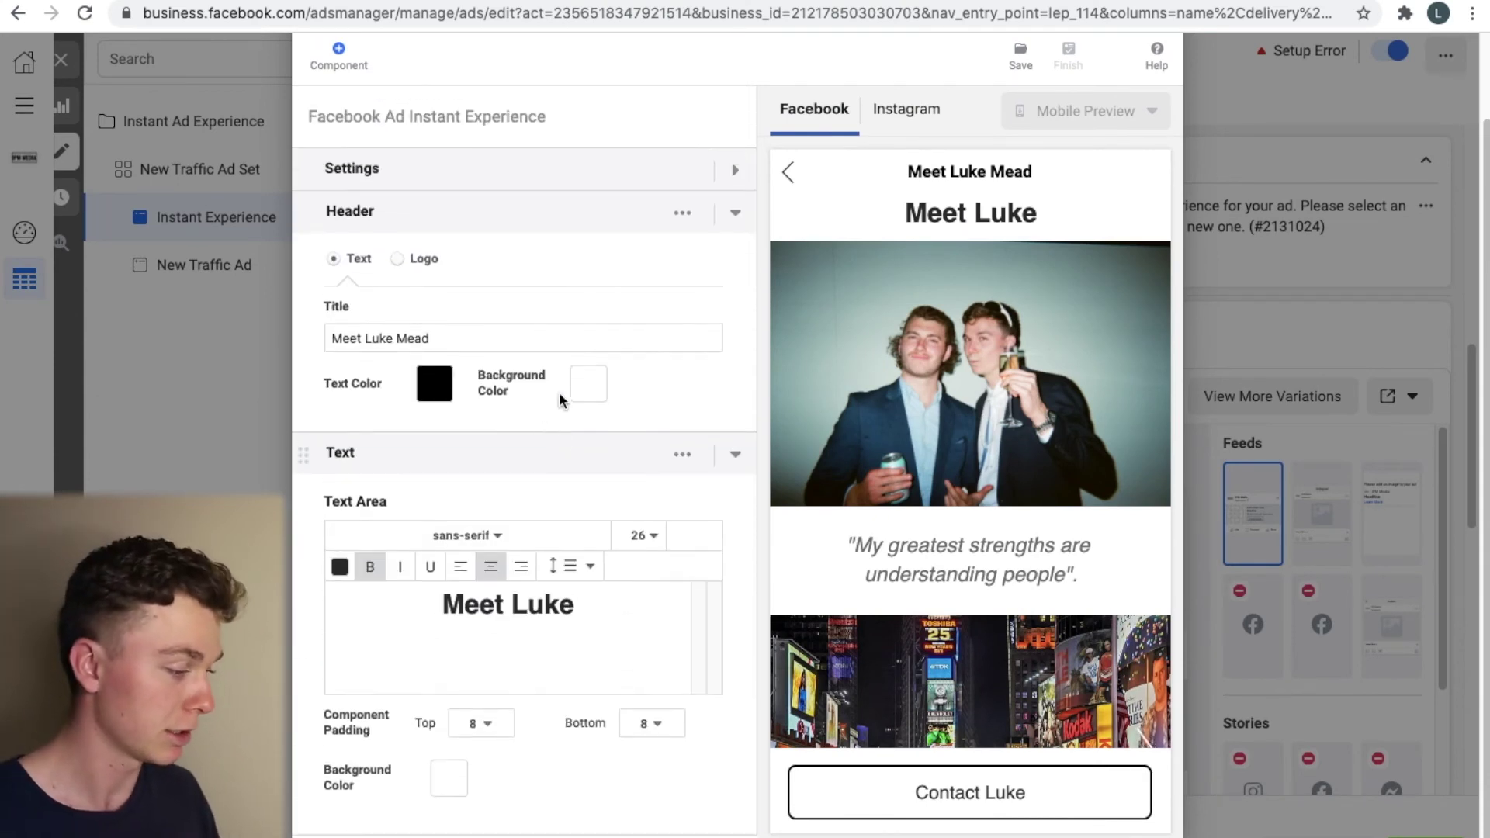
pyautogui.click(735, 214)
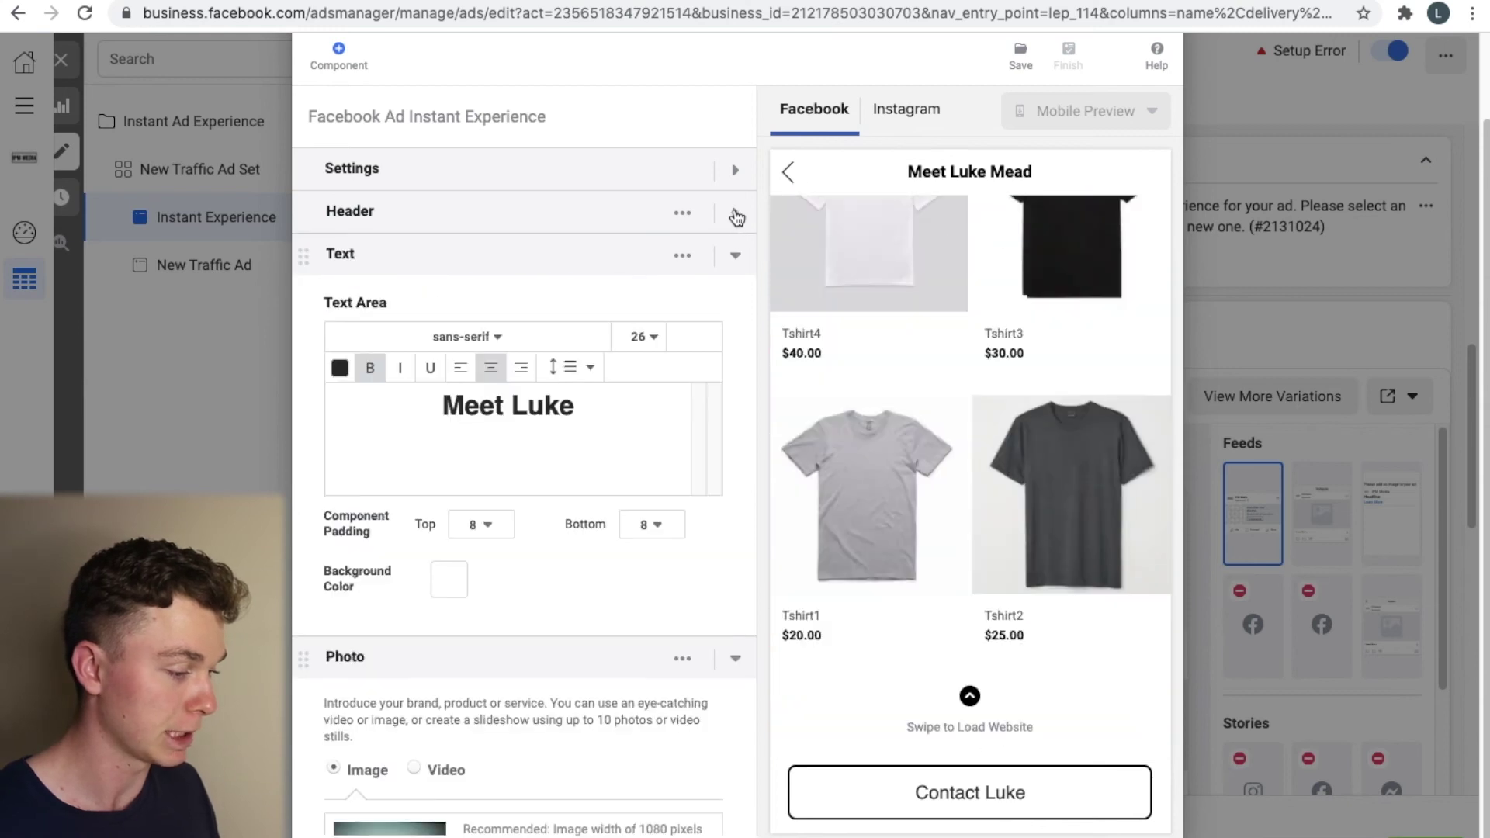
pyautogui.click(736, 254)
pyautogui.click(735, 298)
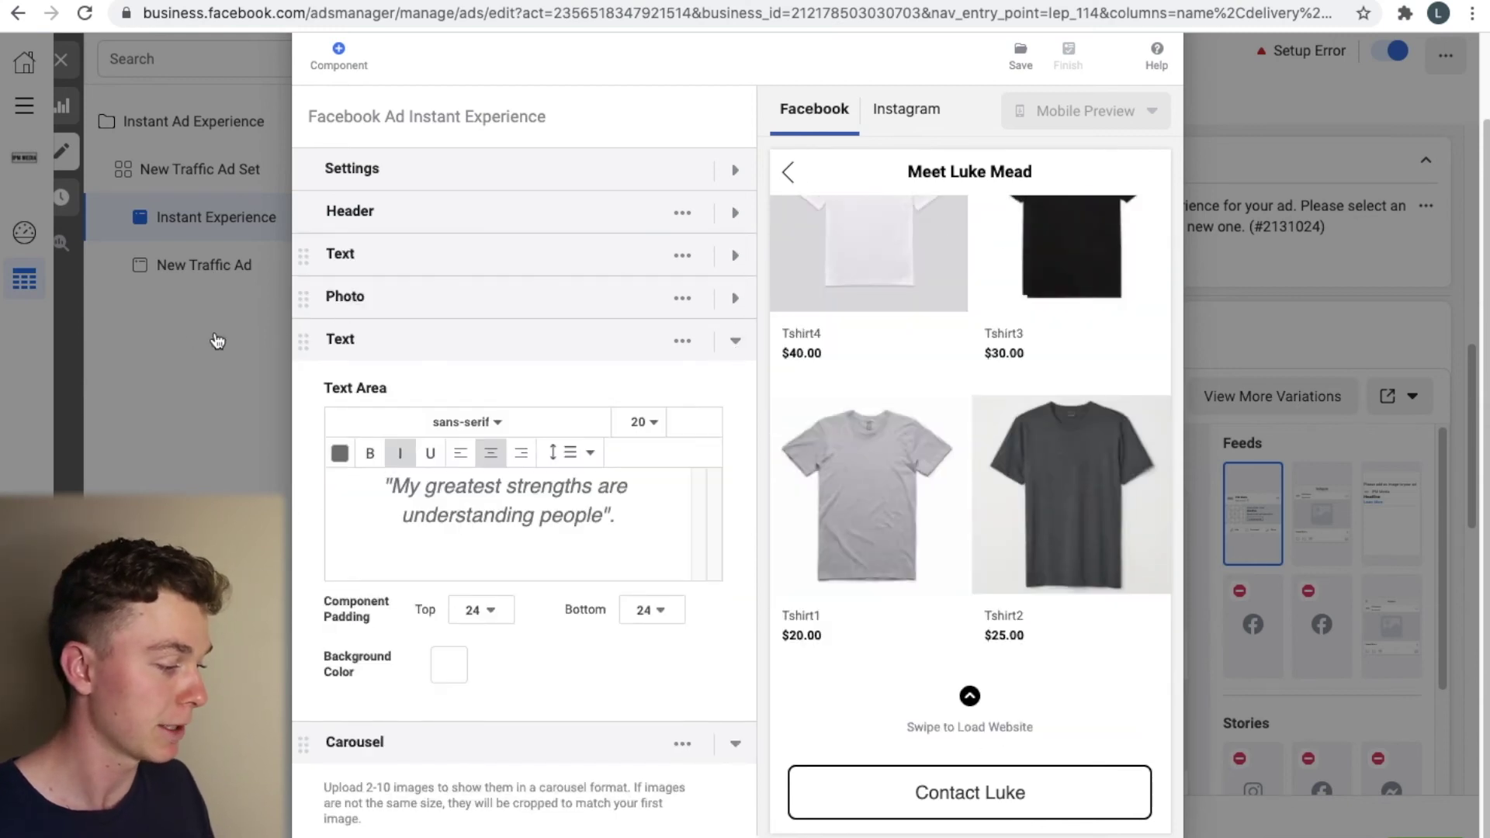
pyautogui.moveTo(303, 339)
pyautogui.mouseDown()
pyautogui.moveTo(312, 273)
pyautogui.moveTo(309, 333)
pyautogui.mouseUp()
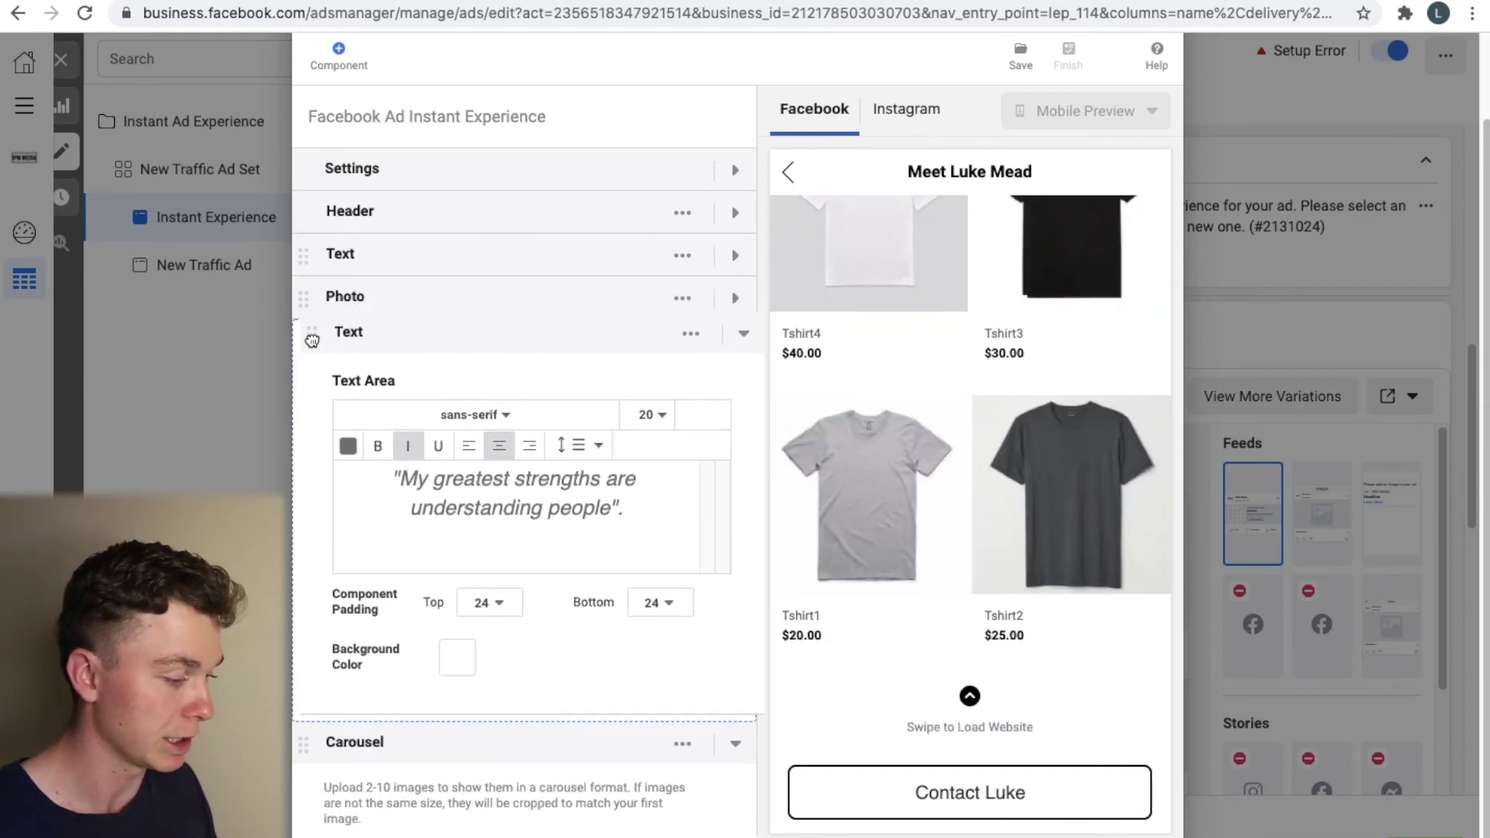
pyautogui.scroll(-6, 543, 481)
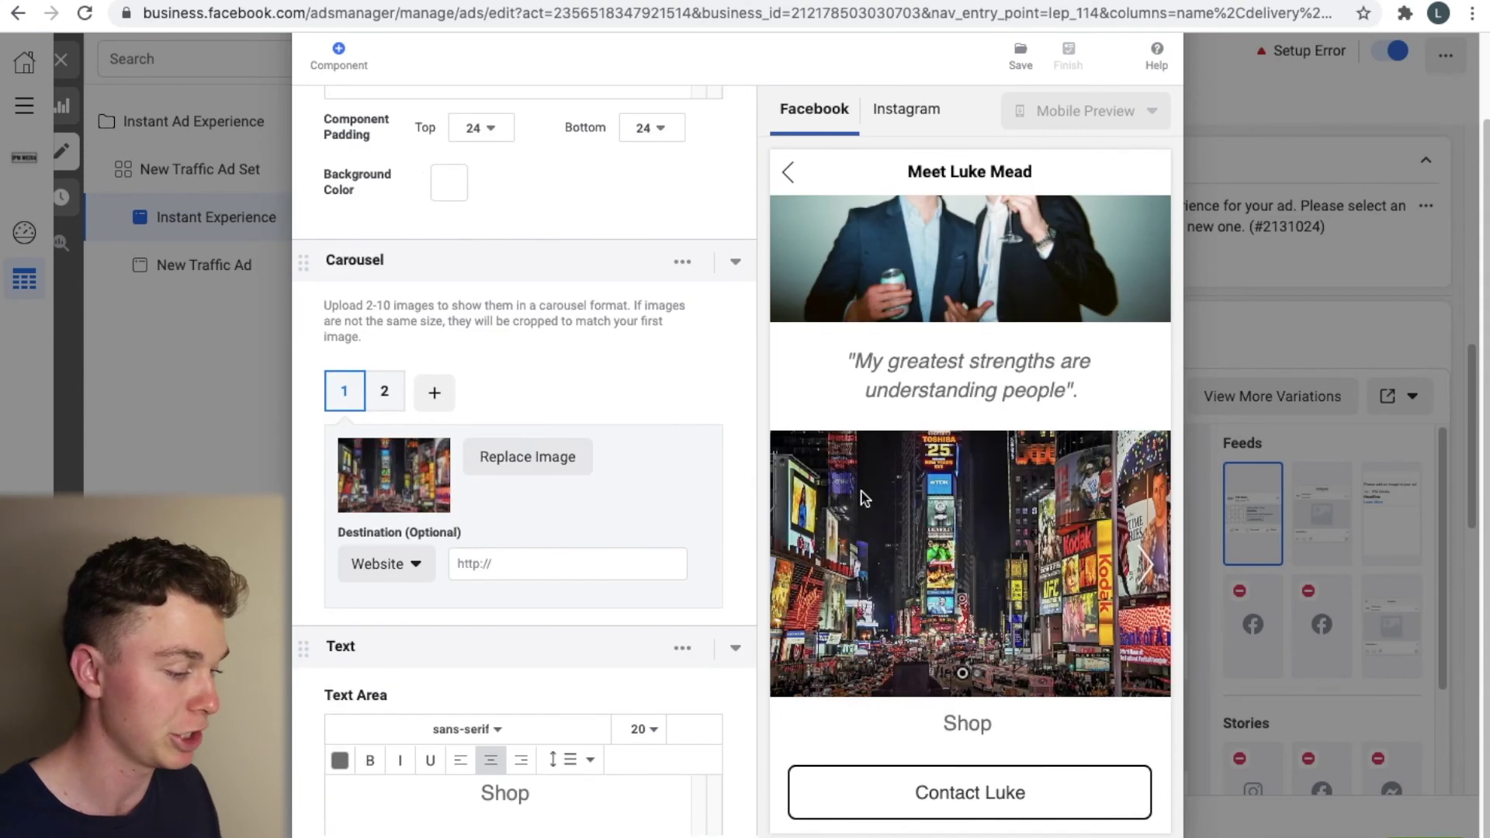
pyautogui.scroll(10, 668, 458)
pyautogui.scroll(-1, 668, 454)
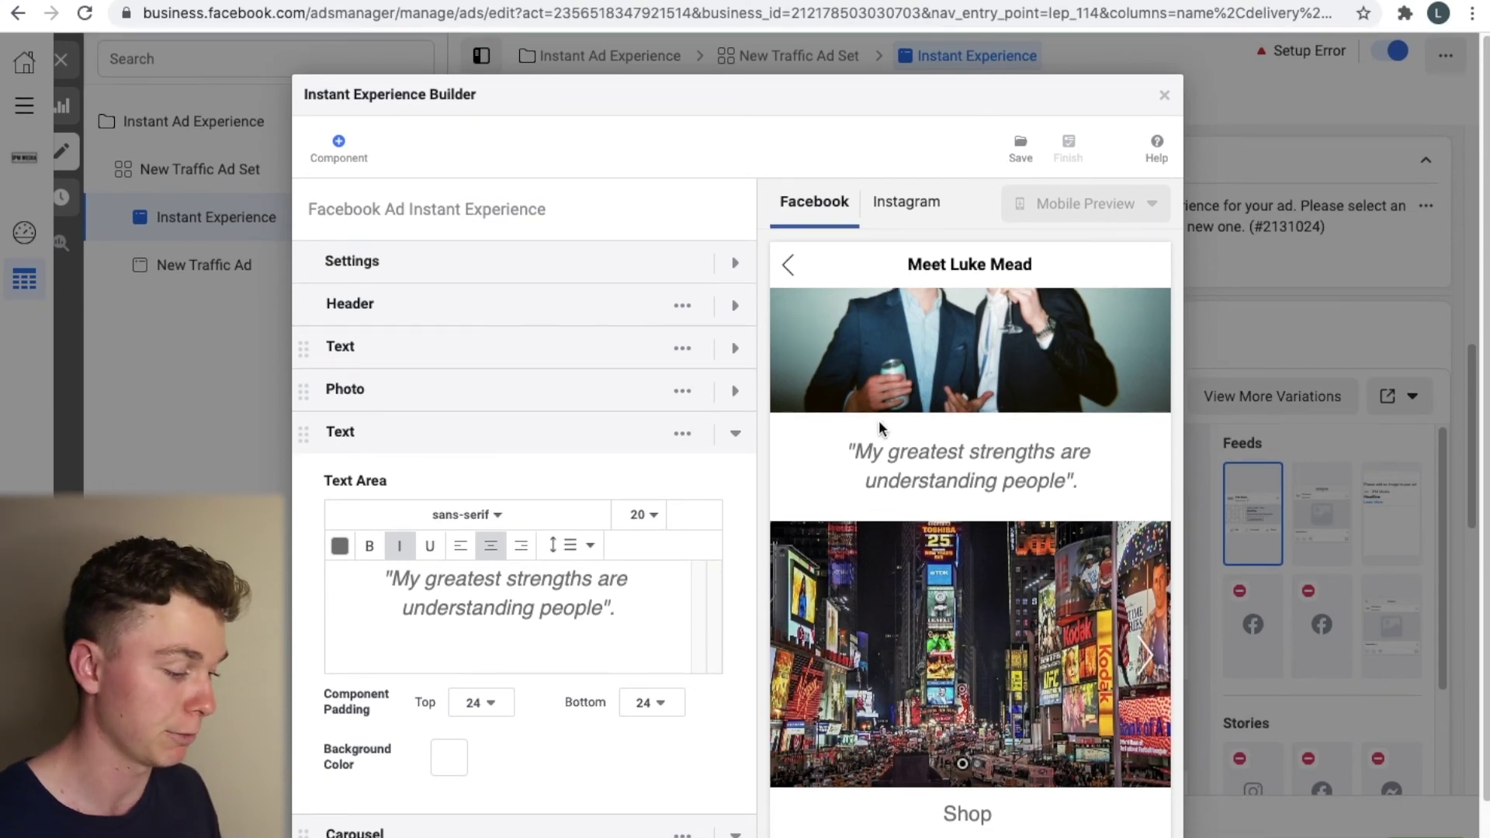
# Step: Save the Instant Experience, check the preview options, then confirm Finish to attach it
pyautogui.scroll(-3, 878, 421)
pyautogui.scroll(-10, 705, 614)
pyautogui.scroll(-3, 705, 614)
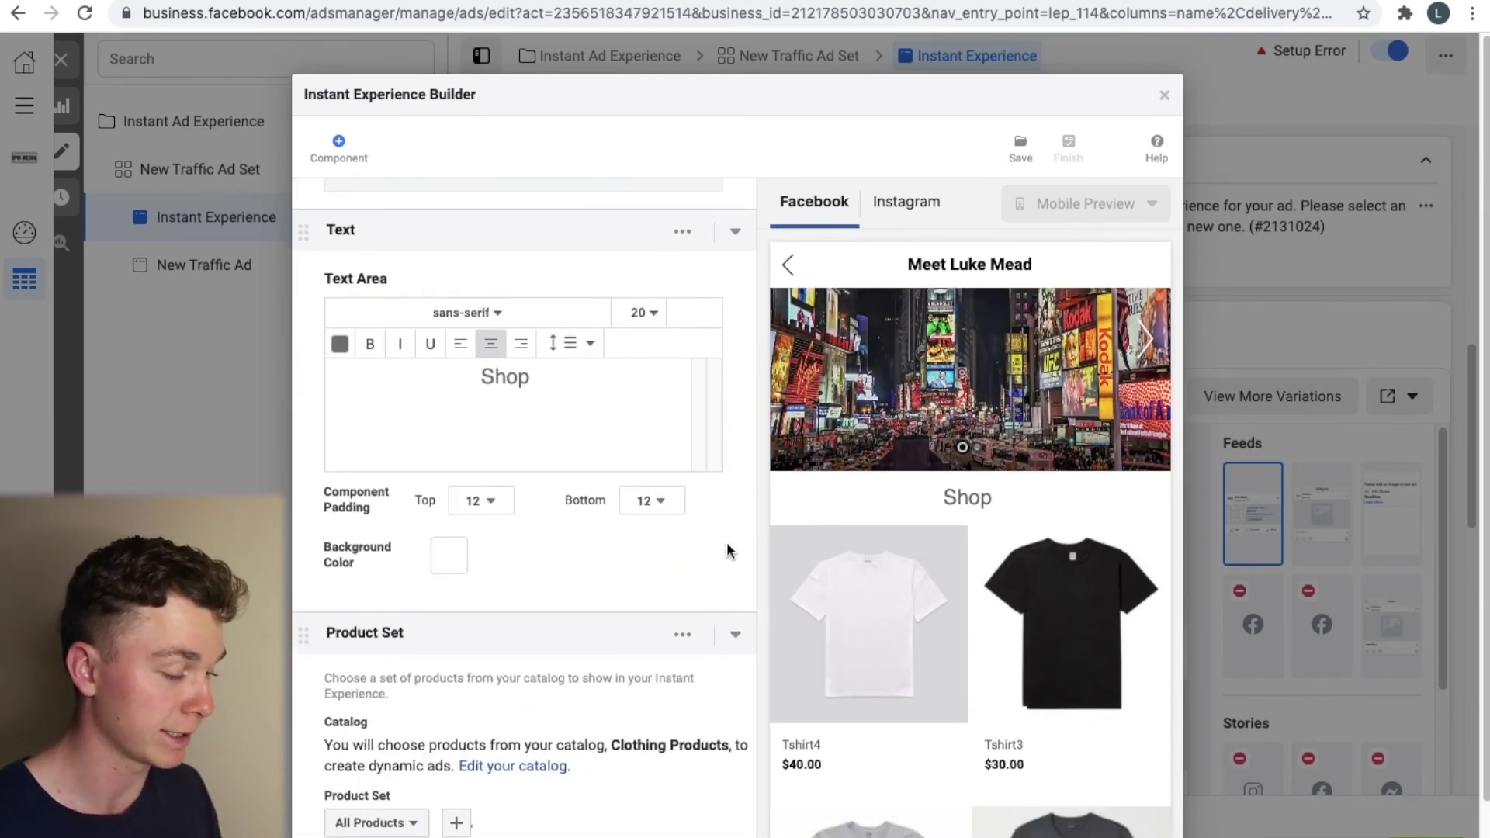
pyautogui.click(1018, 154)
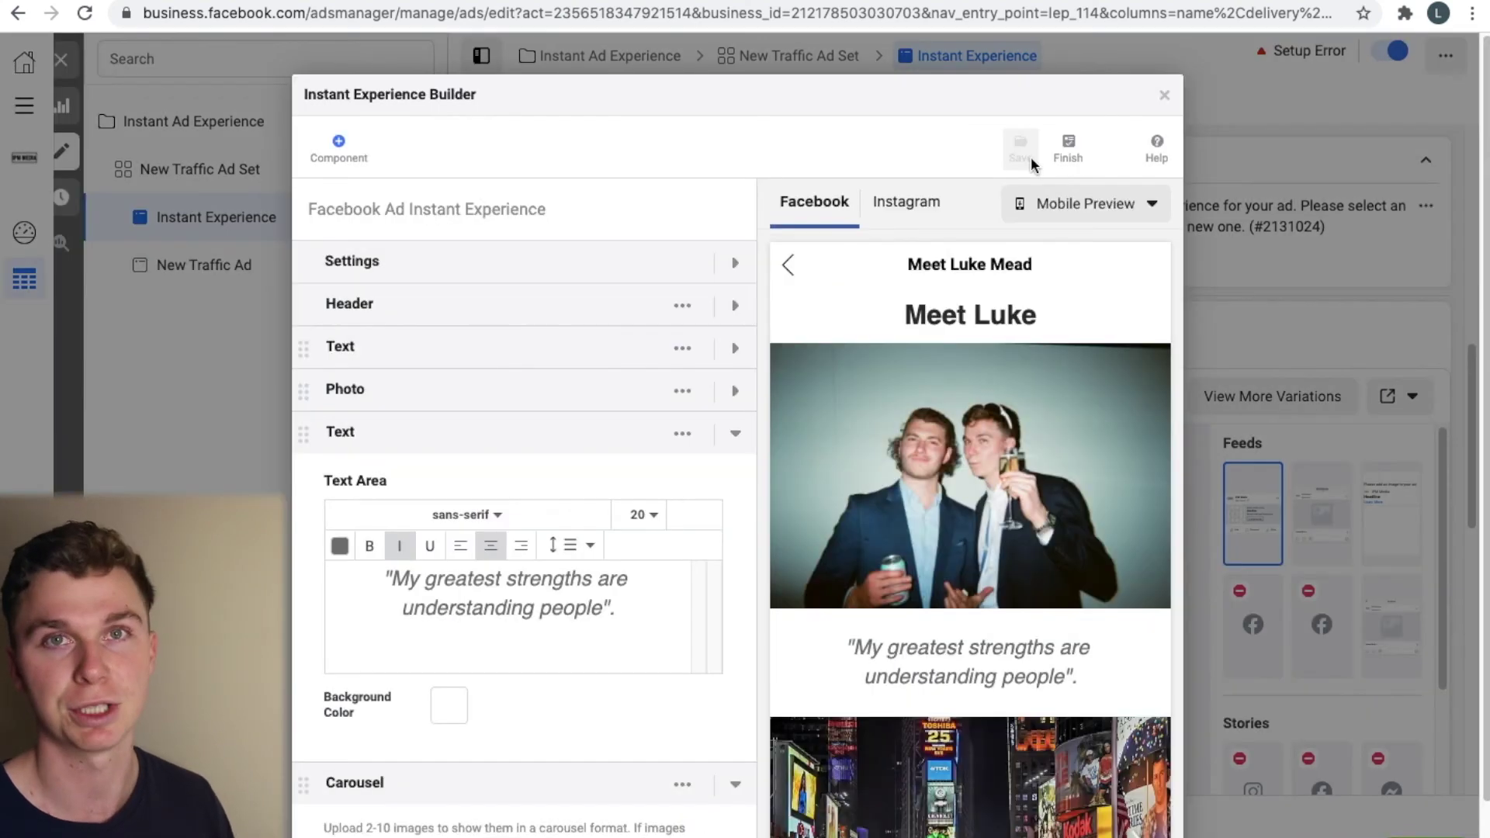
pyautogui.click(1065, 206)
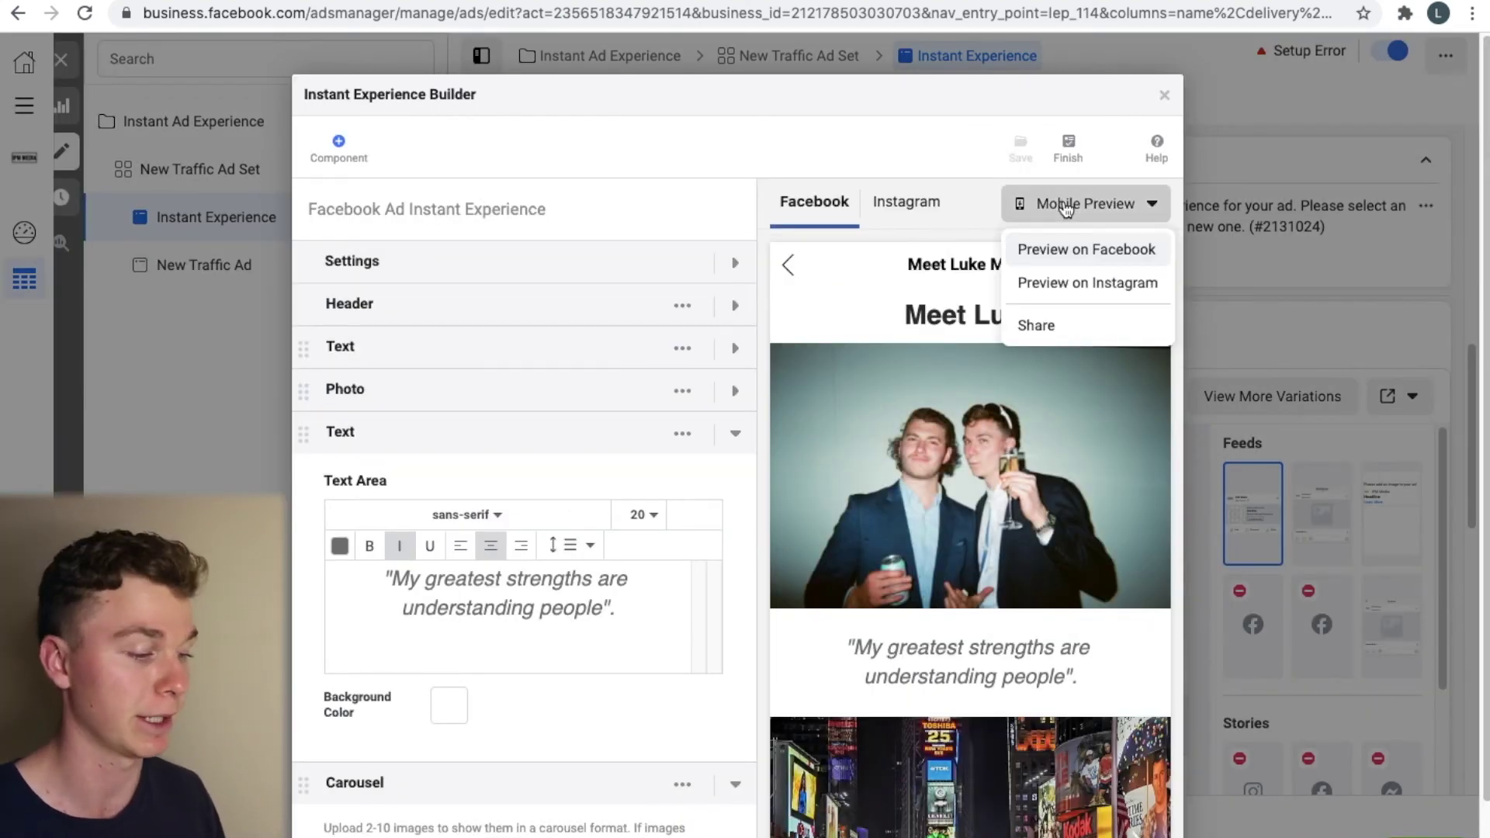
pyautogui.click(1008, 138)
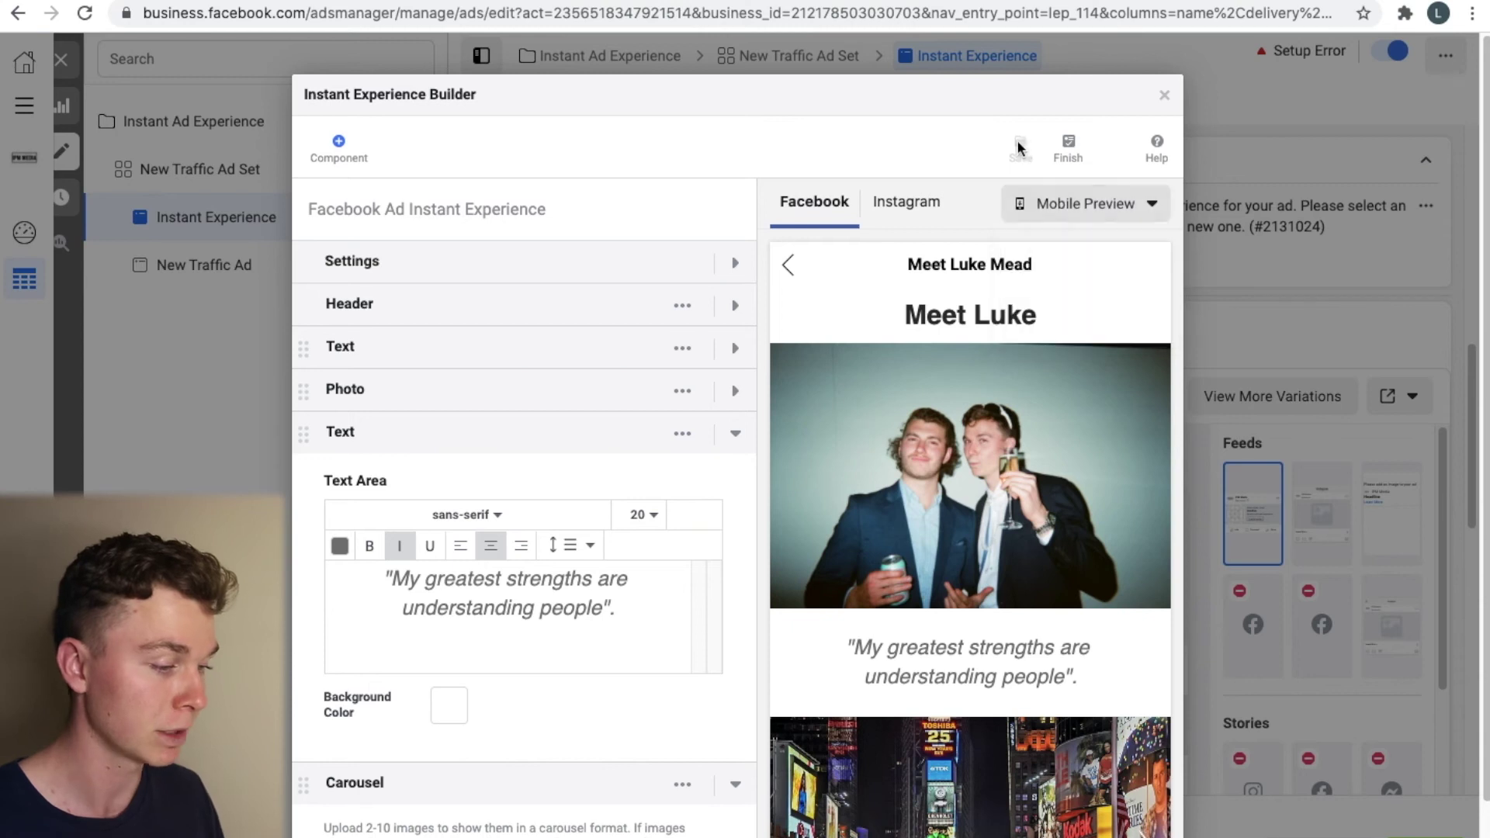
pyautogui.click(1064, 153)
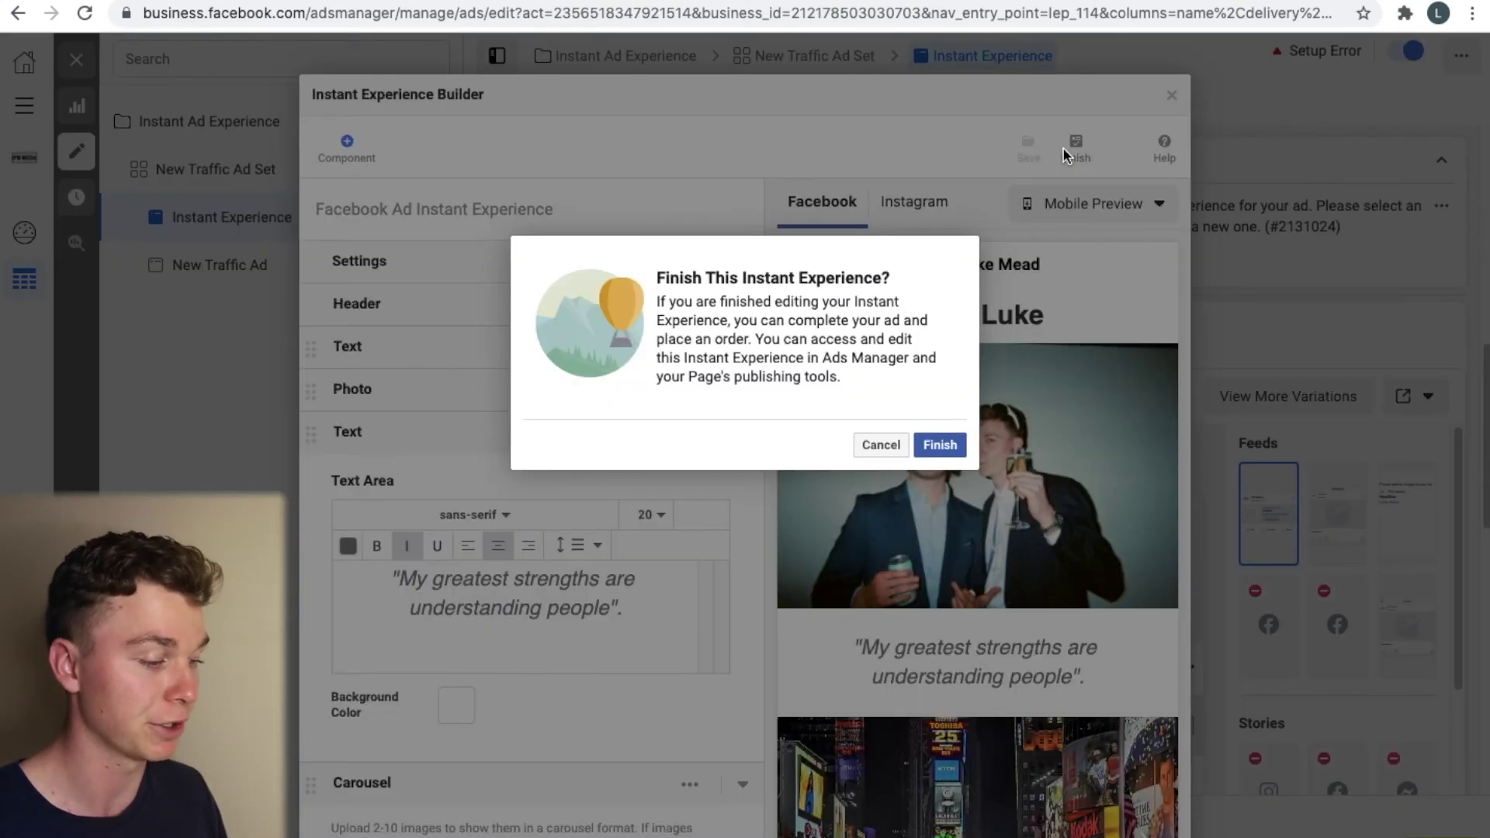
pyautogui.click(942, 444)
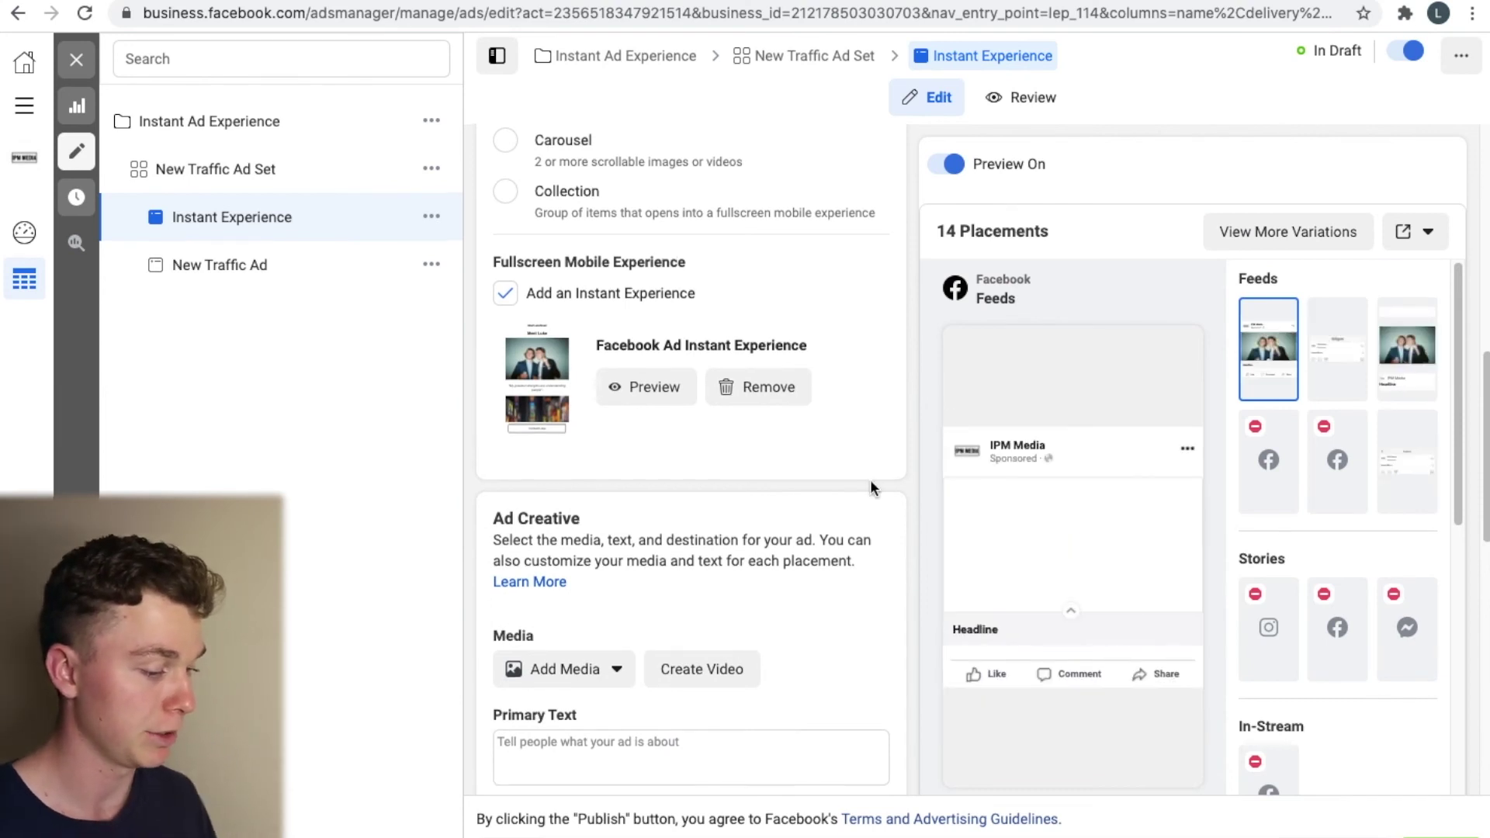
# Step: Enter a primary text question asking about the creator
pyautogui.scroll(-2, 871, 485)
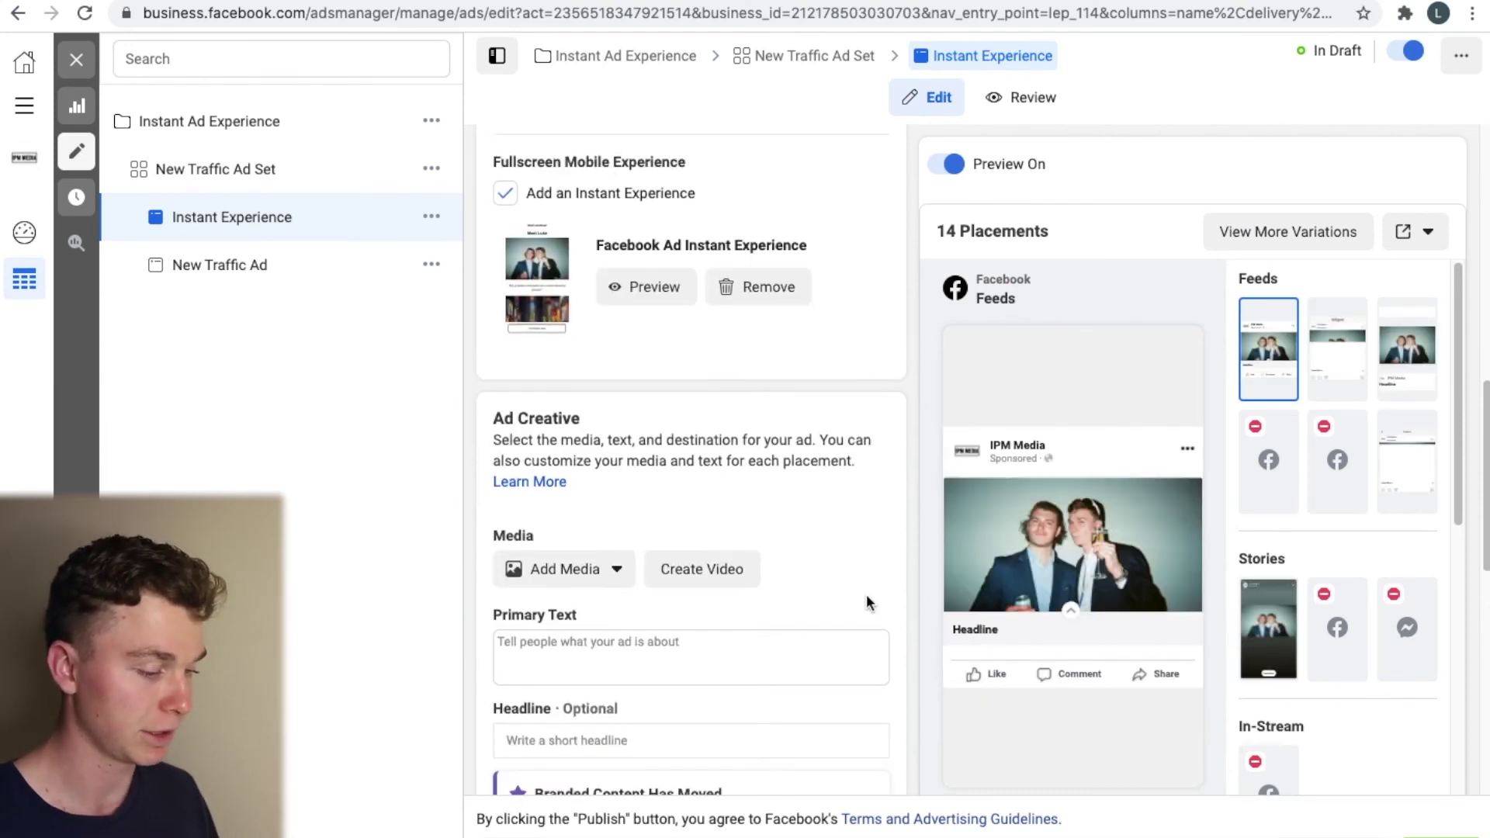
pyautogui.scroll(-2, 866, 593)
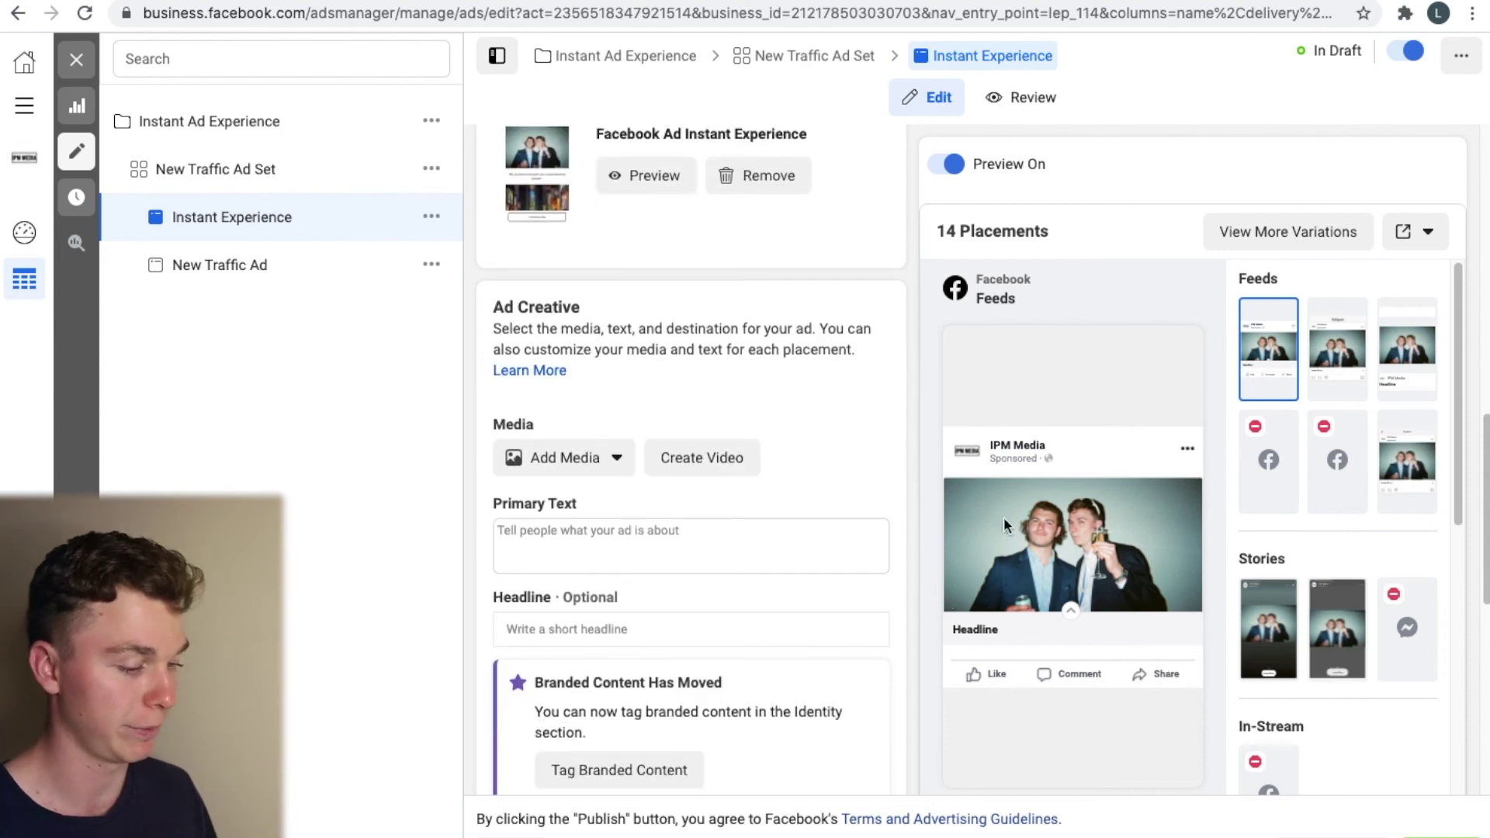
pyautogui.moveTo(1018, 501)
pyautogui.click(683, 542)
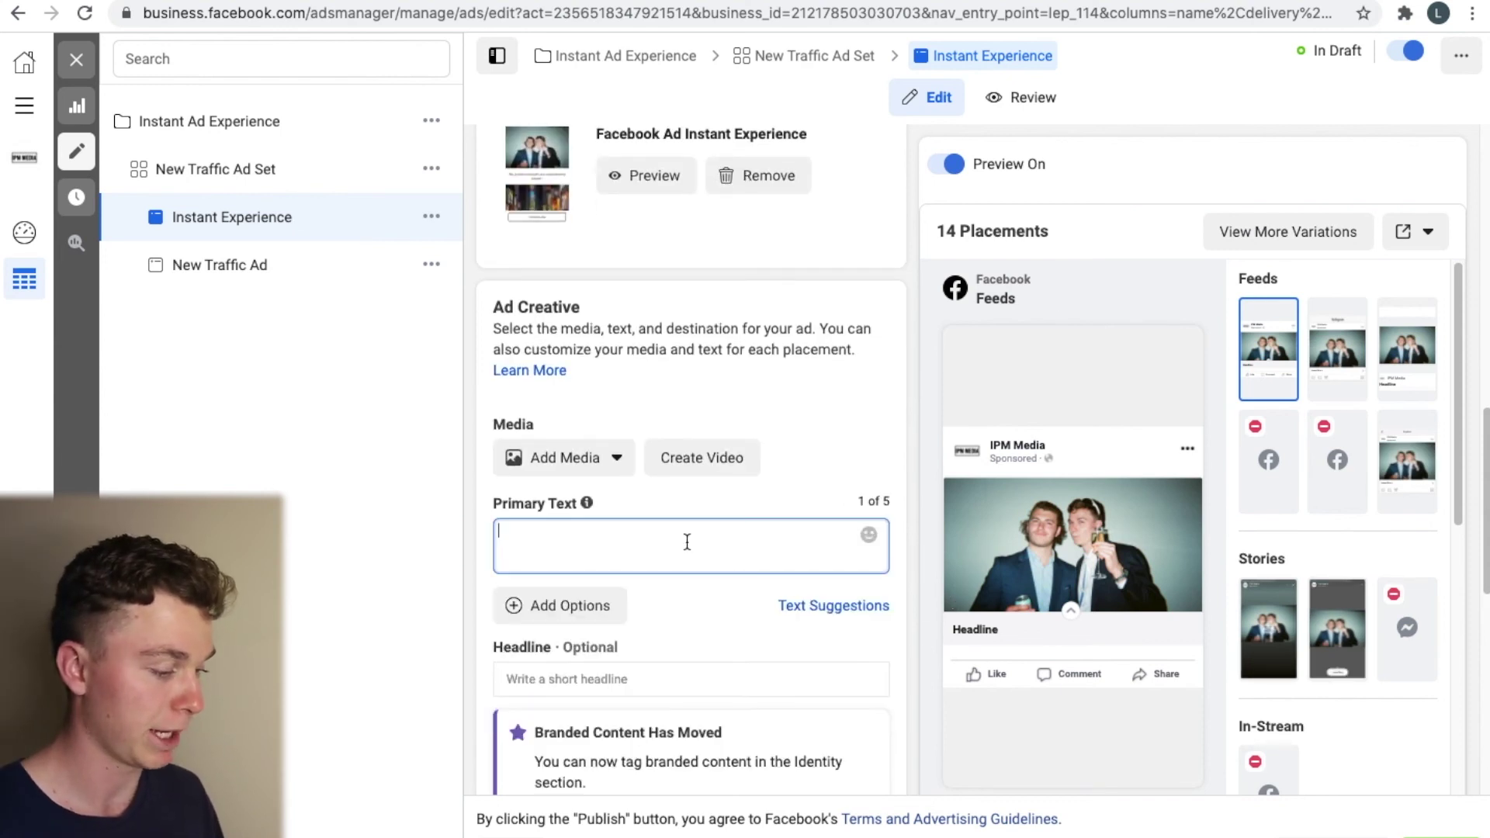
pyautogui.write('M')
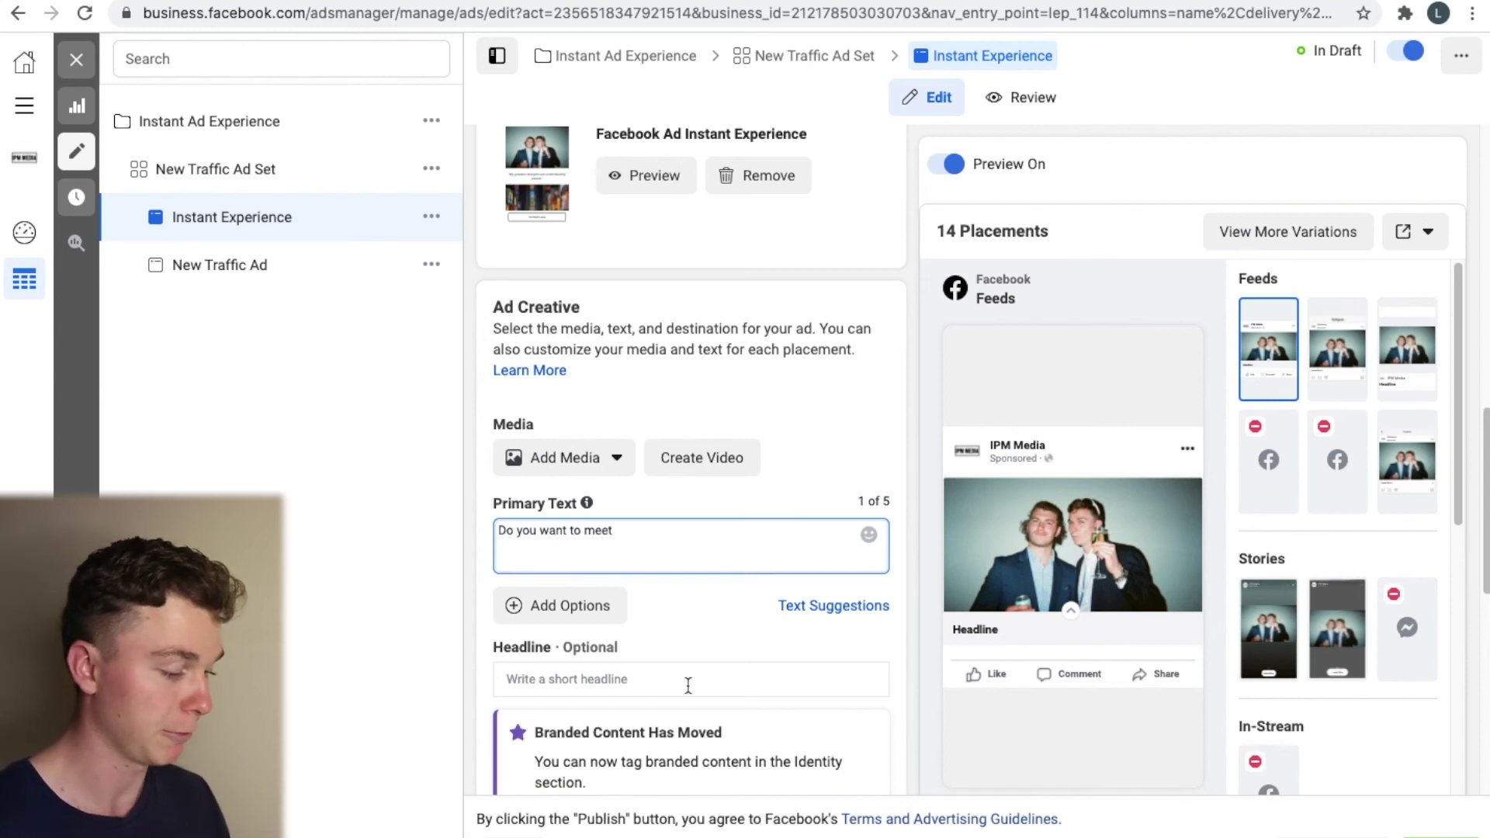
pyautogui.write('Luke?')
pyautogui.scroll(-3, 681, 672)
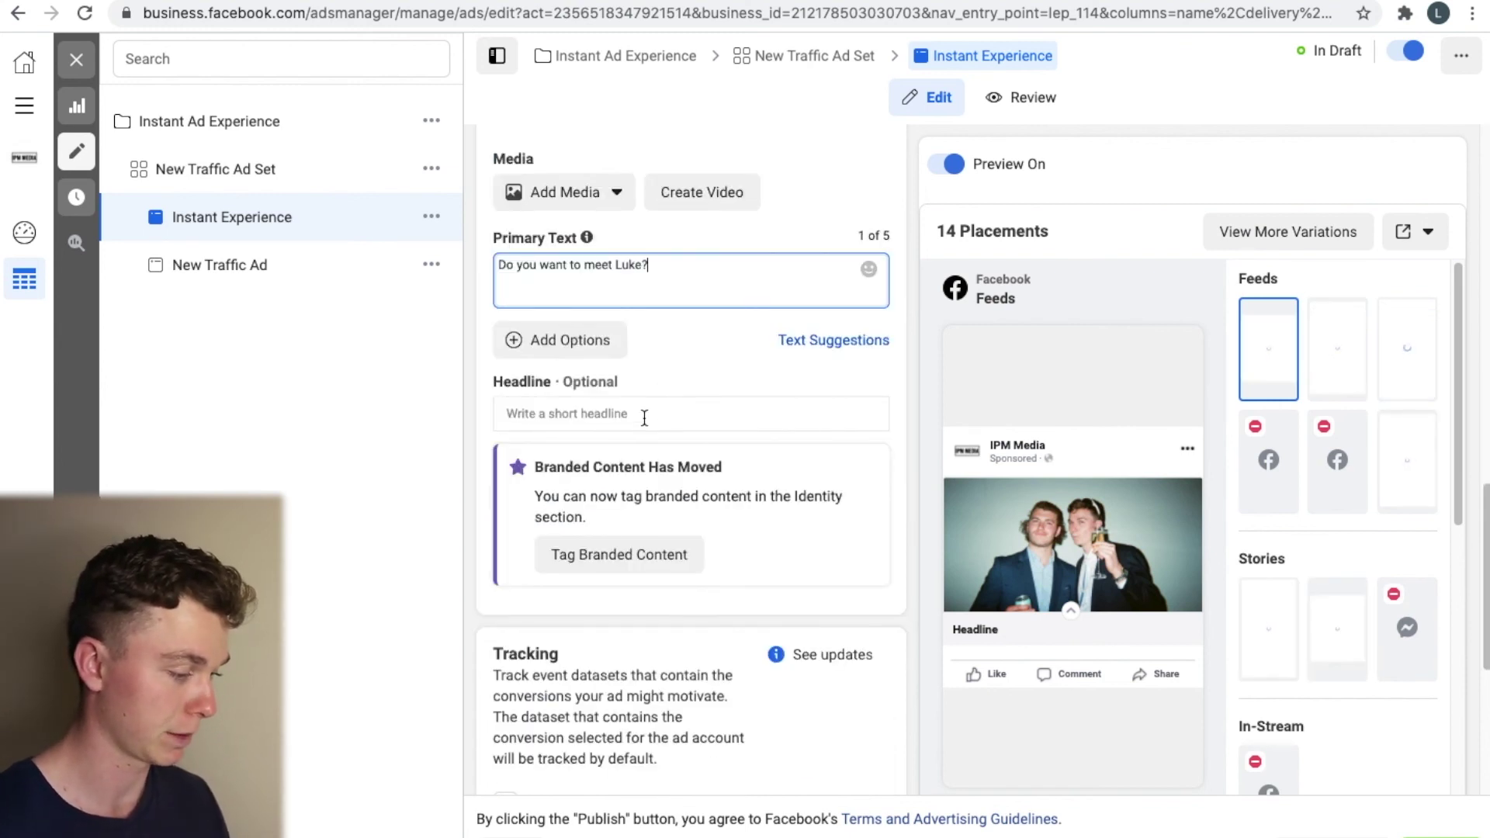
# Step: Enter a headline introducing the creator as Digital Marketer & Educator
pyautogui.click(644, 415)
pyautogui.write('Meet')
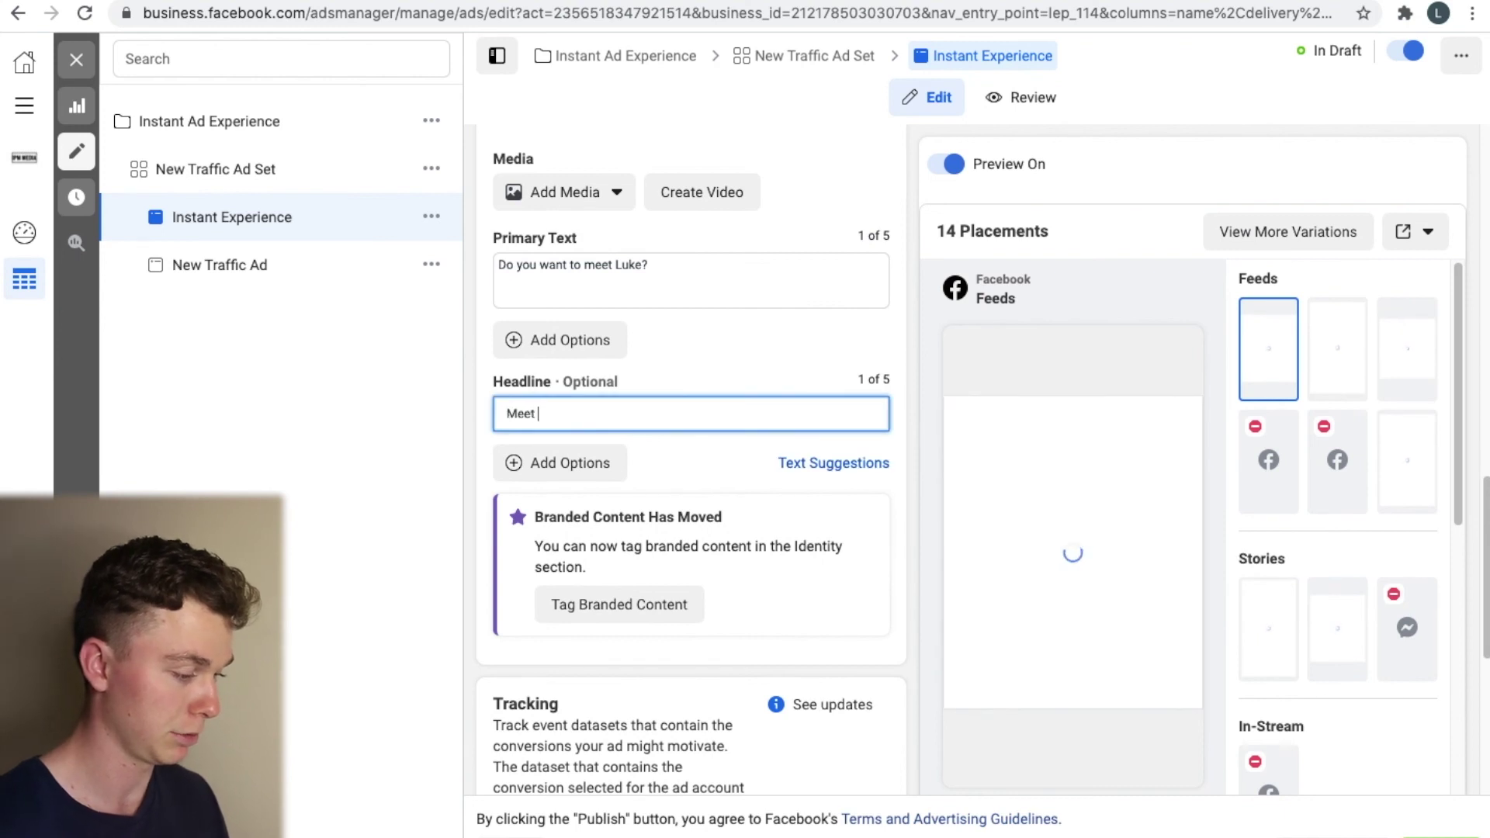
pyautogui.write(' Luke Mea')
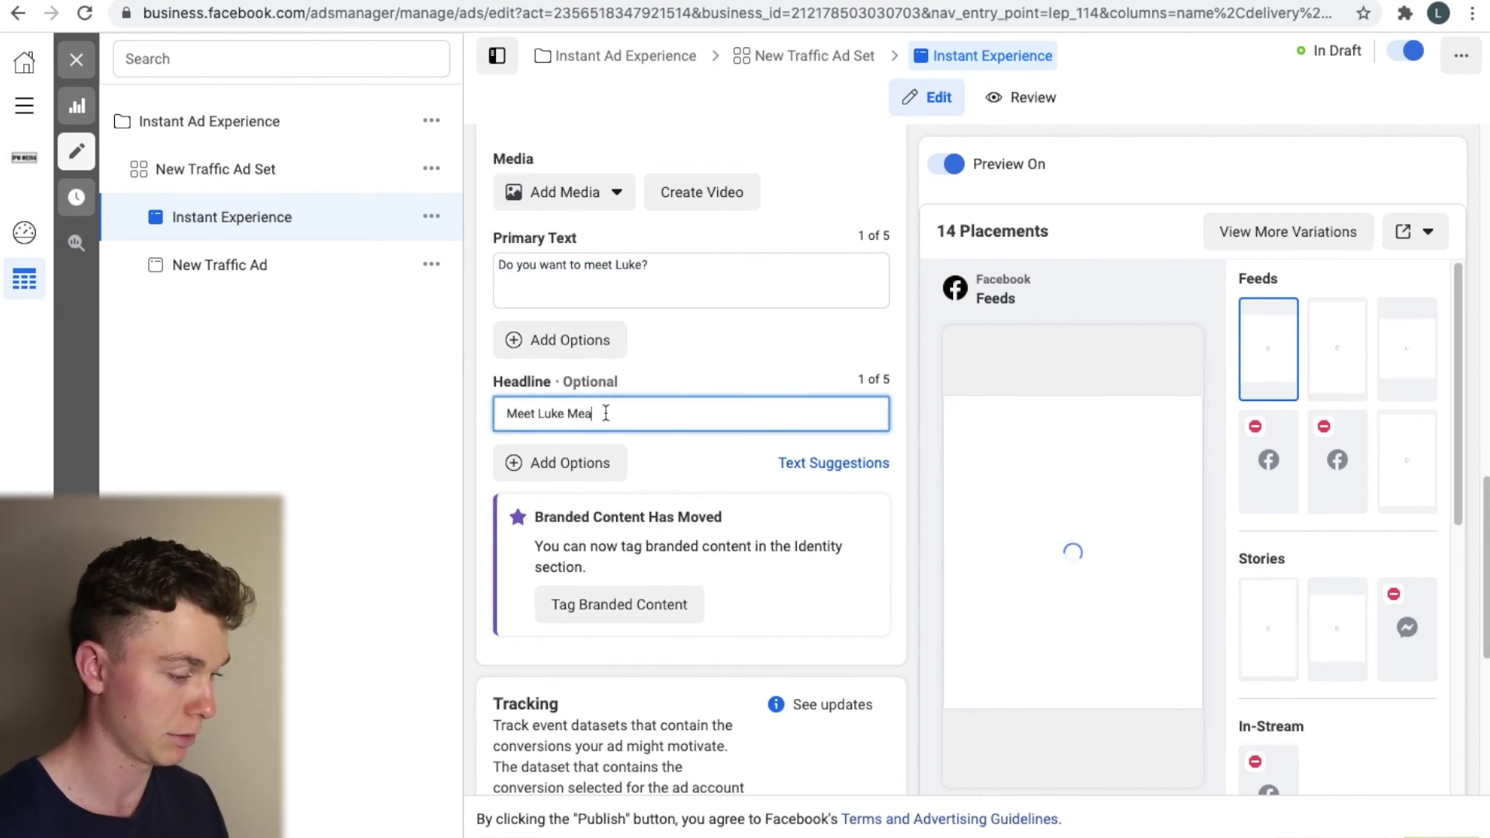
pyautogui.write('d - Di')
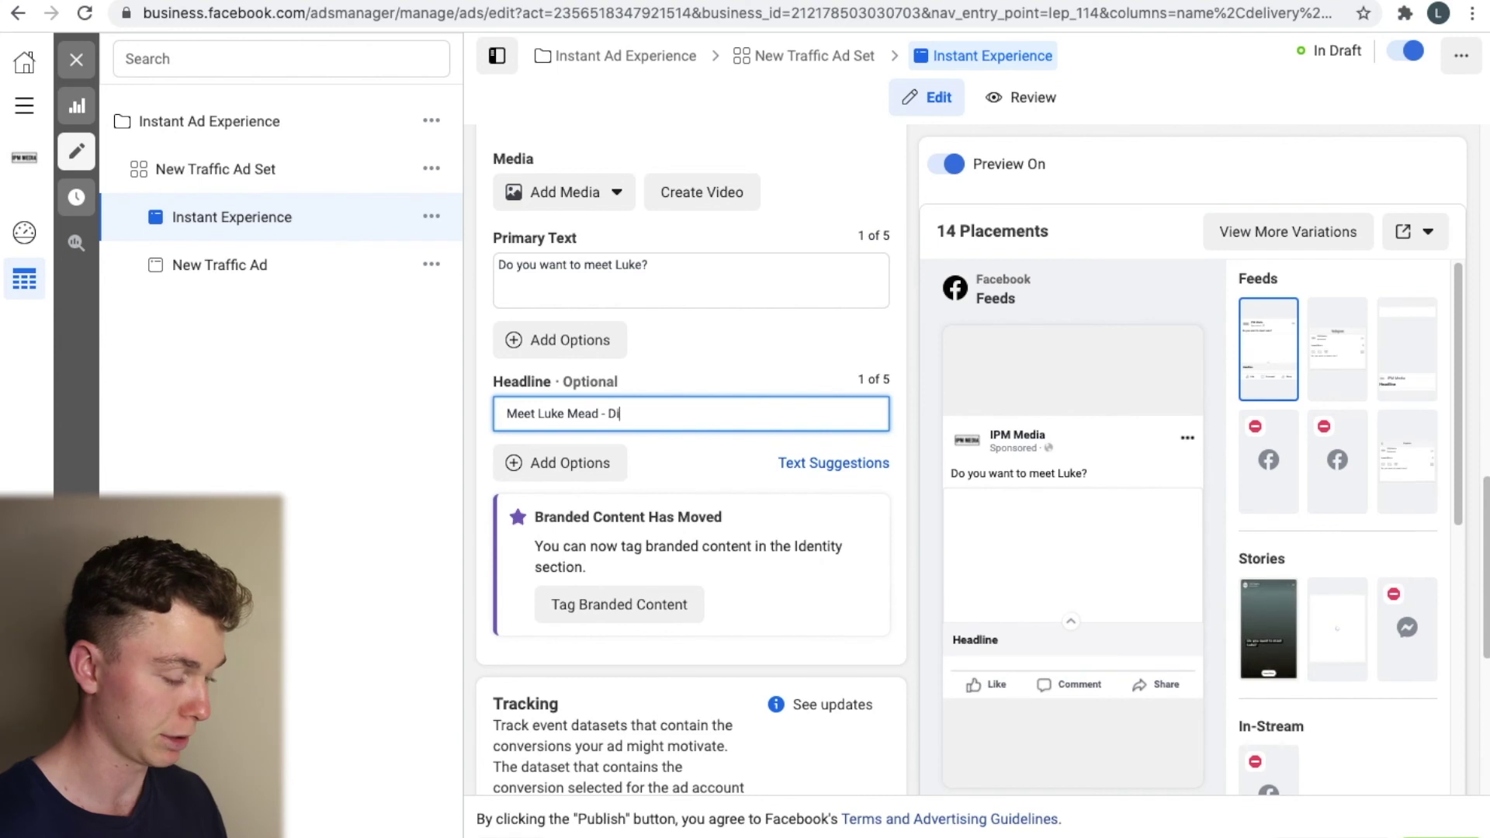
pyautogui.write('gital Marketer & Educator')
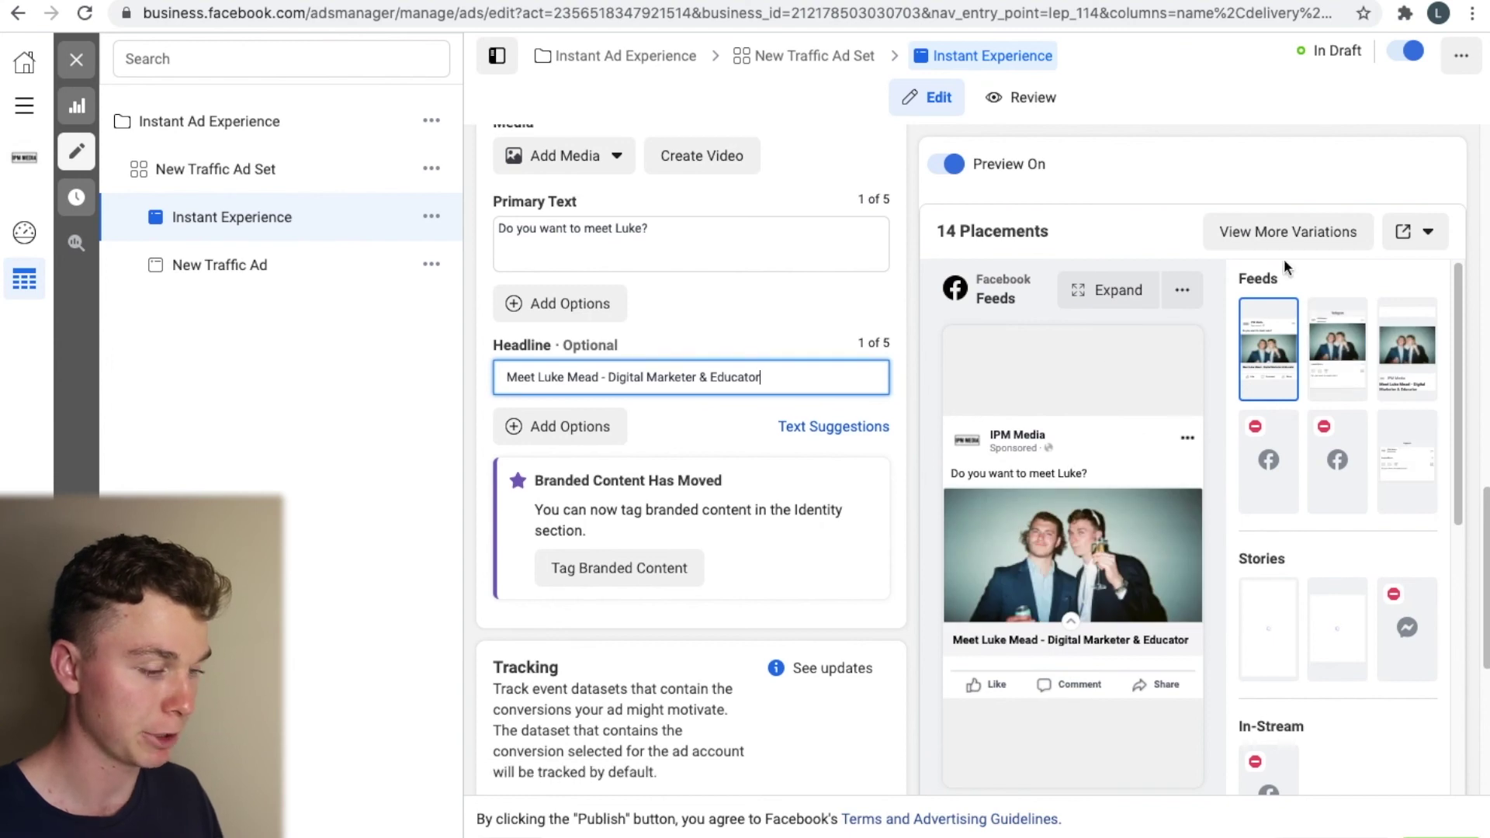
pyautogui.click(1083, 305)
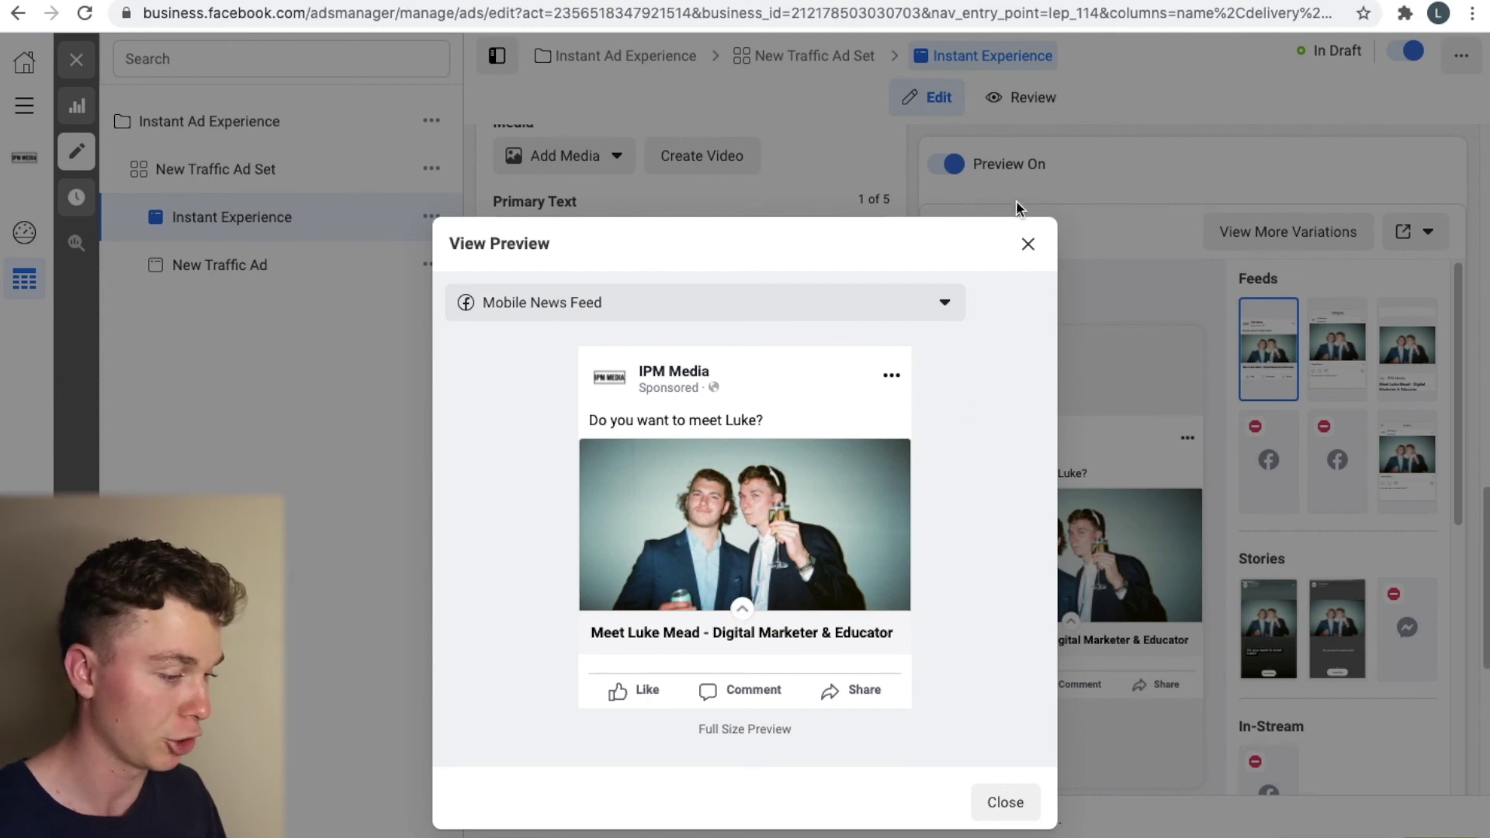
# Step: Close the full-size Feeds preview, dismiss the sharing options, and publish the ad
pyautogui.click(1028, 243)
pyautogui.click(1414, 231)
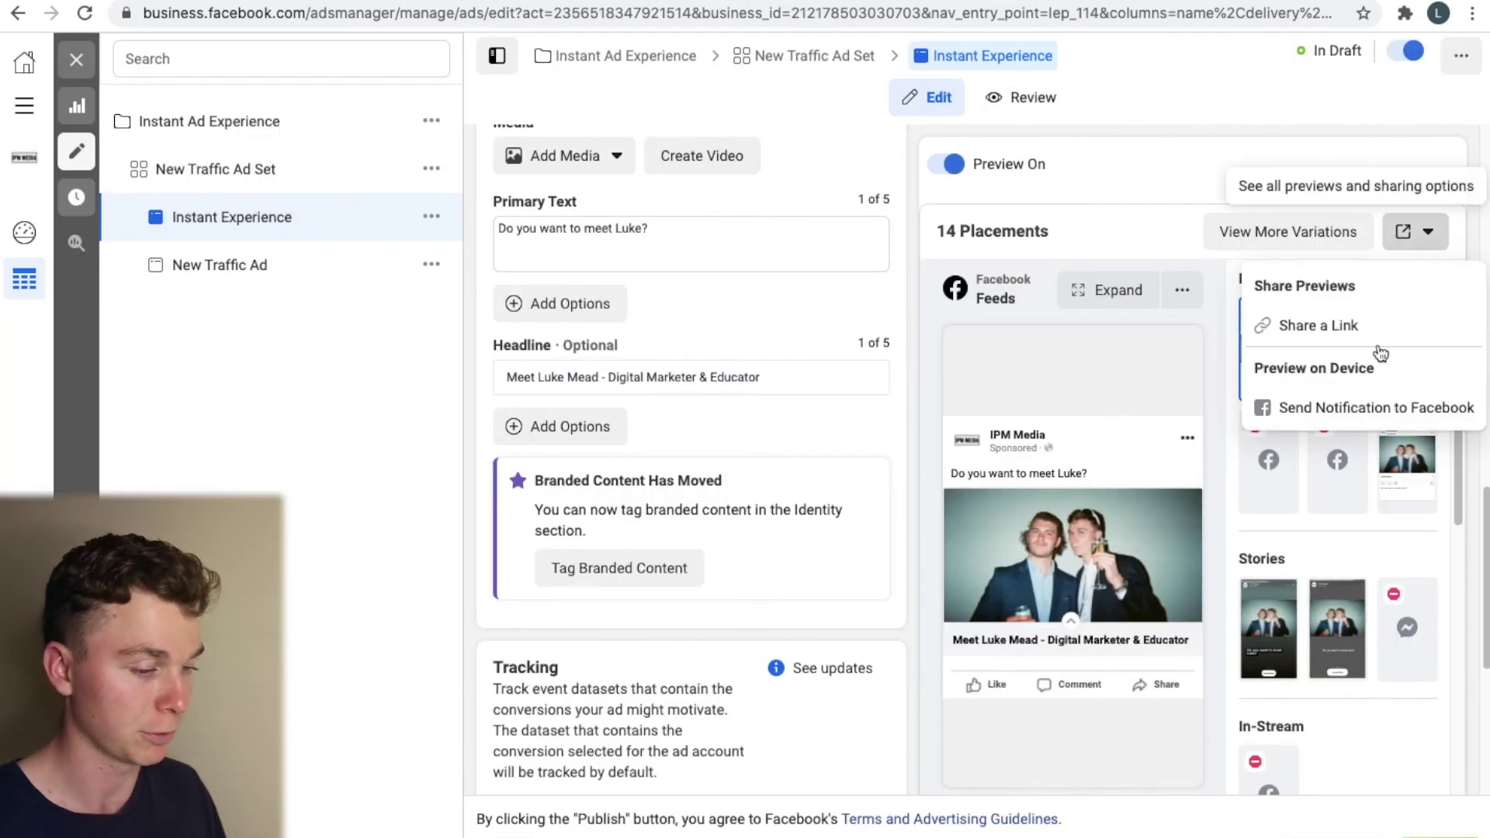
pyautogui.press('Escape')
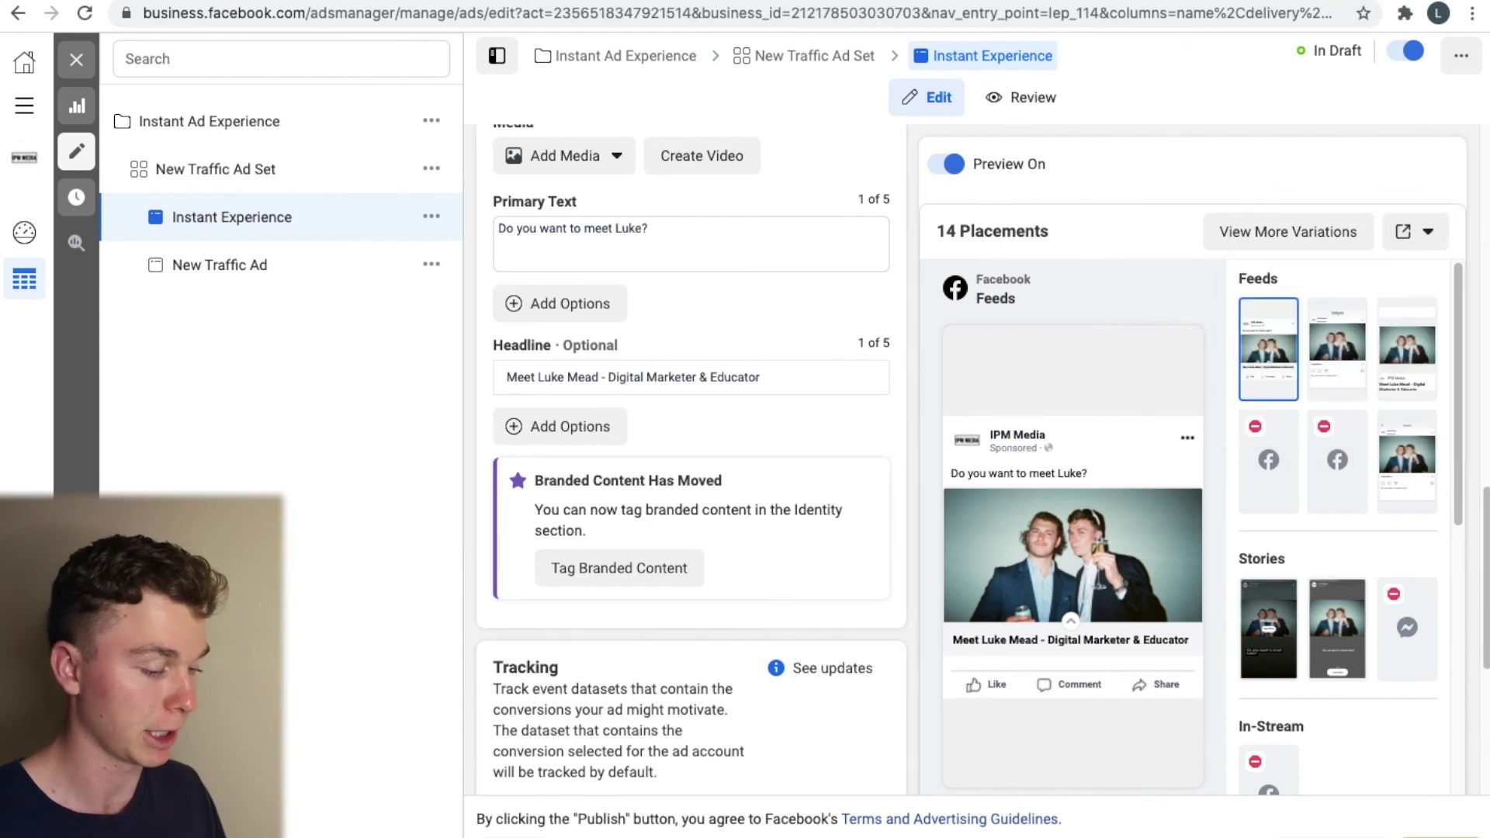
pyautogui.click(1443, 834)
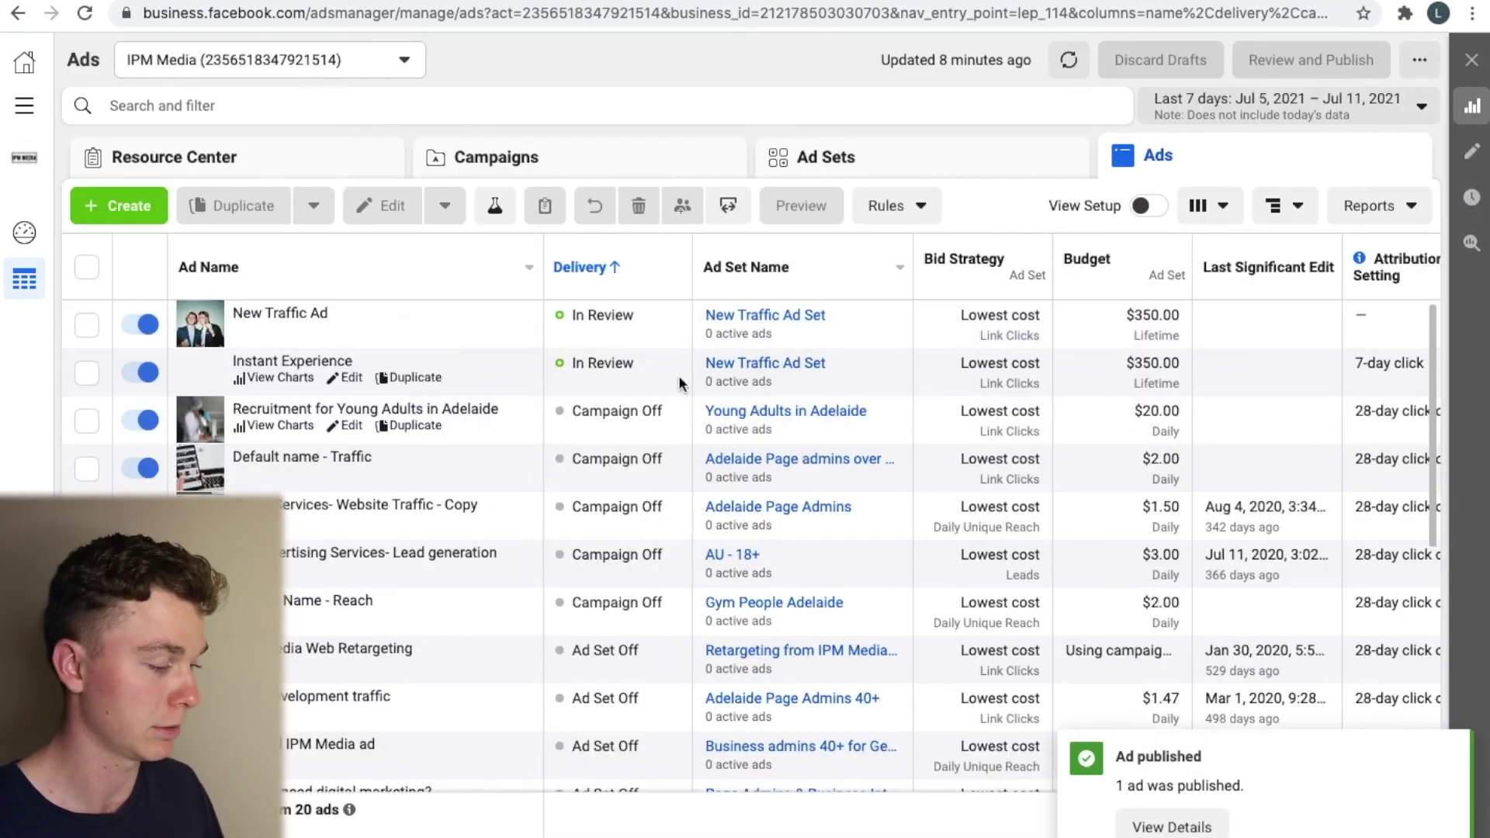
# Step: Reopen the Instant Experience ad's edit panel and choose Share a Link from the preview
pyautogui.click(374, 372)
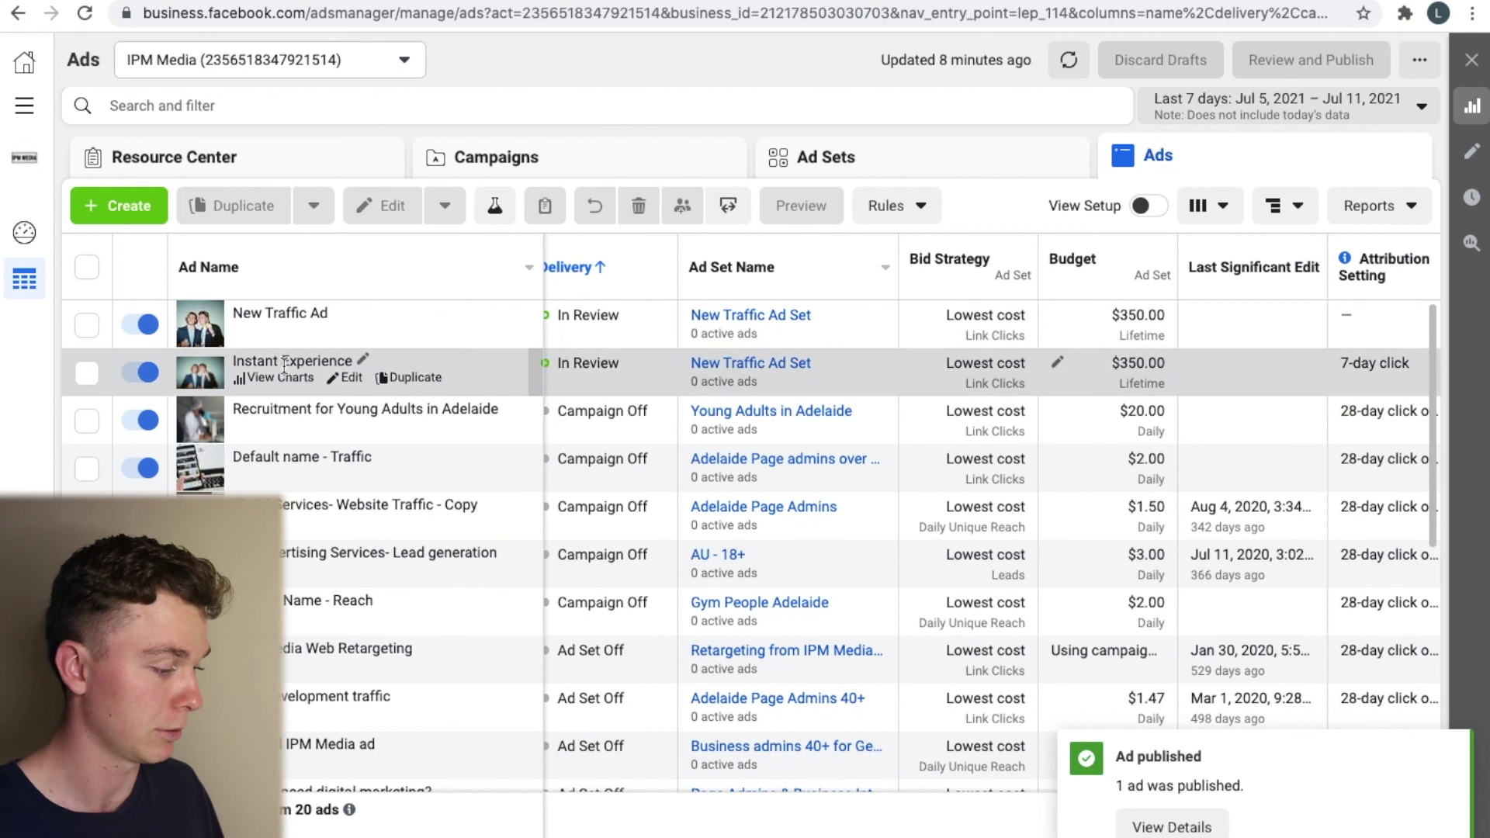
pyautogui.click(361, 380)
pyautogui.click(351, 378)
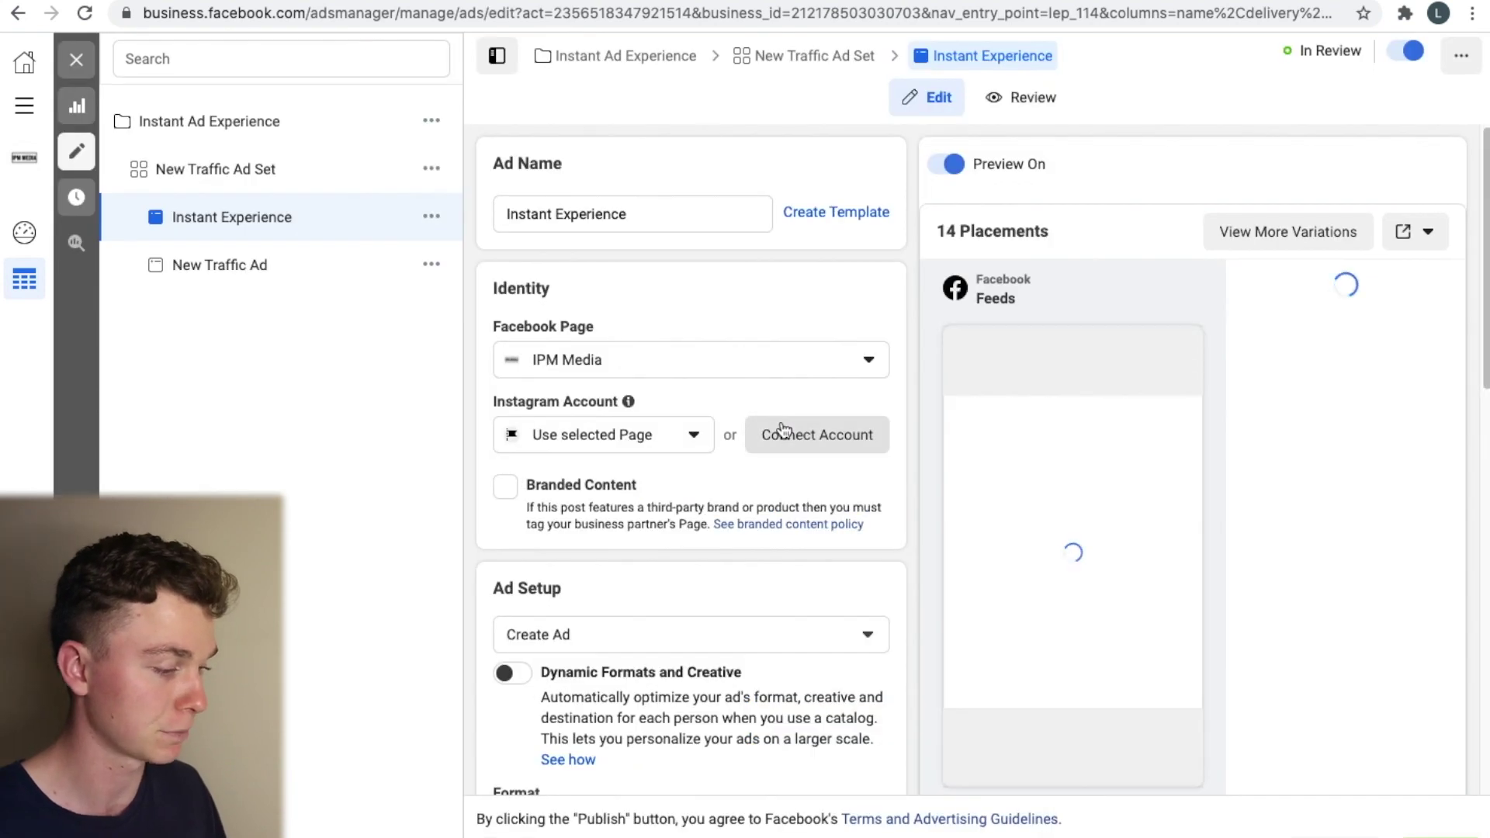
pyautogui.click(1409, 231)
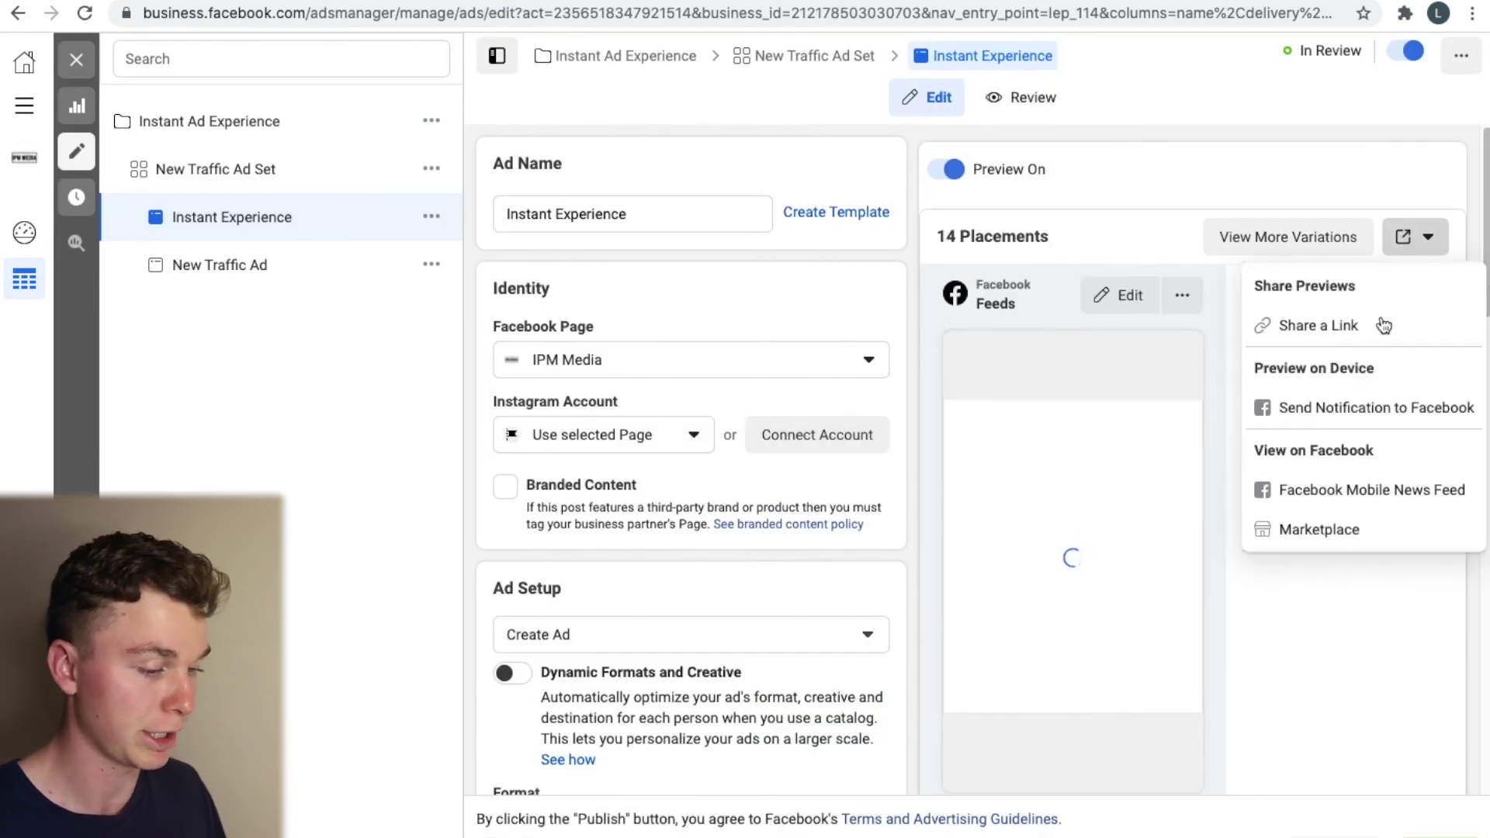
pyautogui.click(1343, 335)
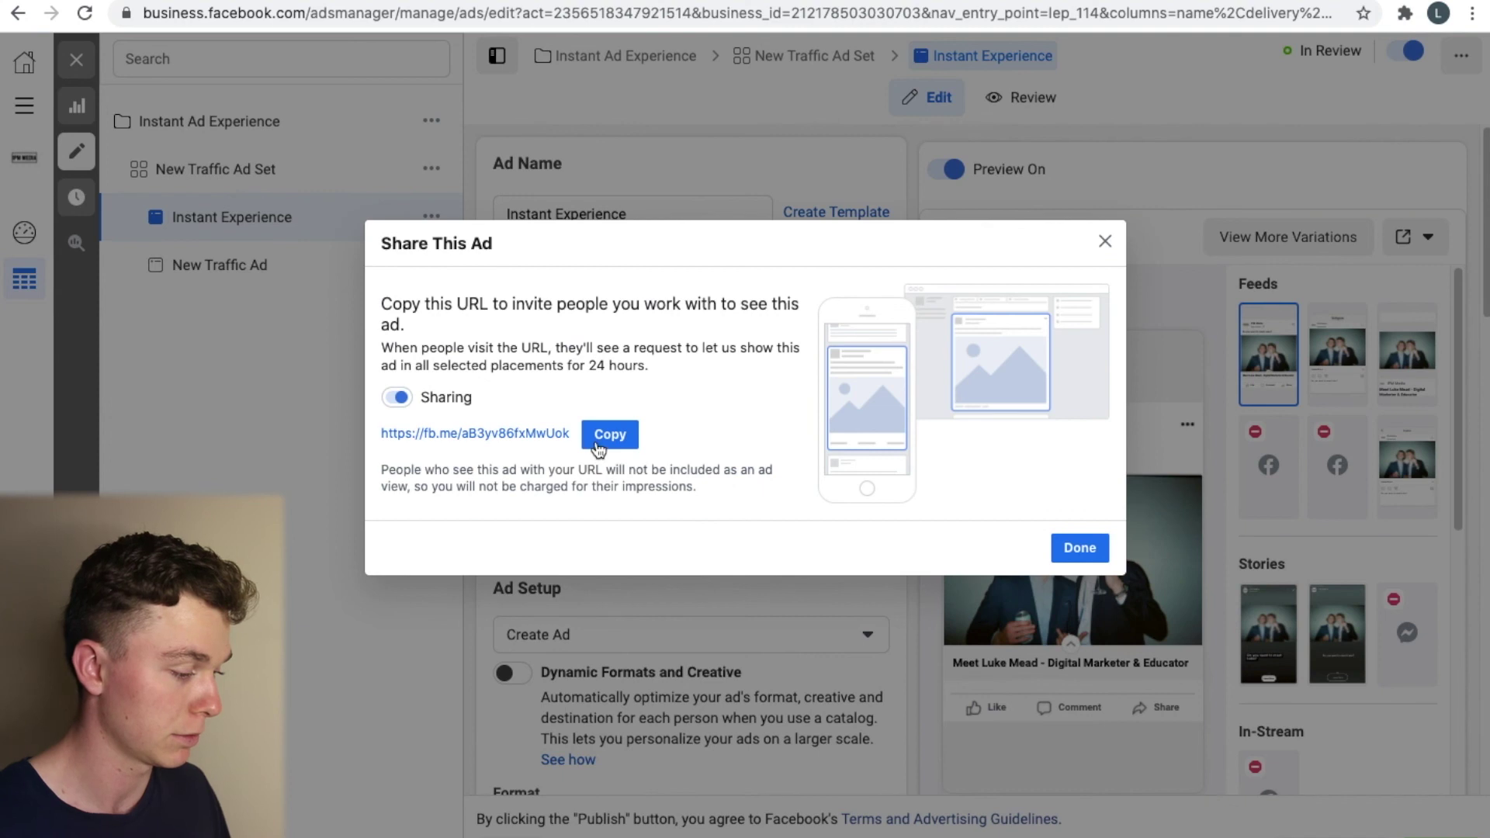
# Step: Load the pasted fb.me preview link in a new browser tab and accept Show Ad
pyautogui.press('super+t')
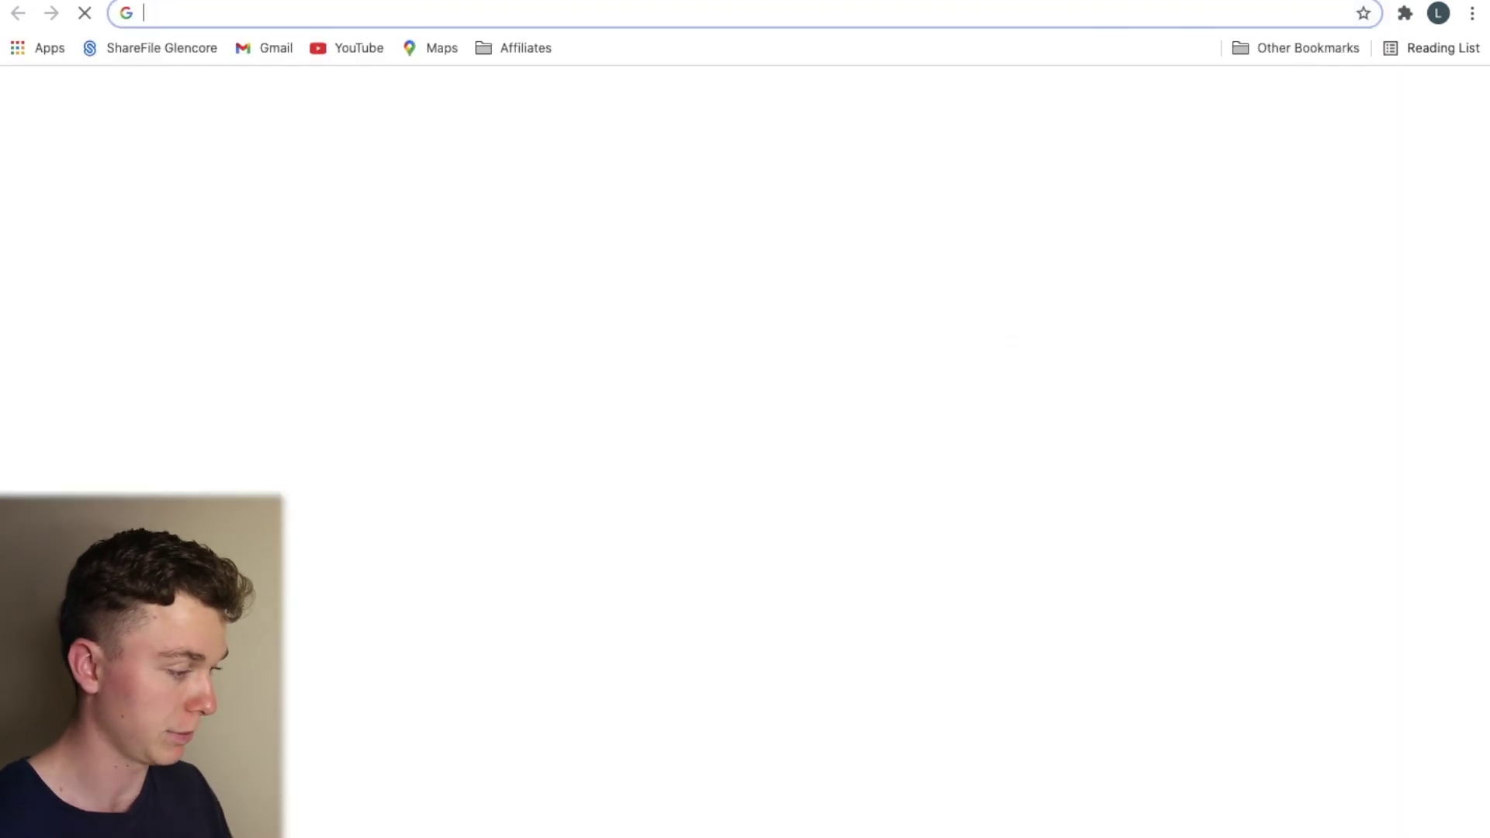
pyautogui.press('Return')
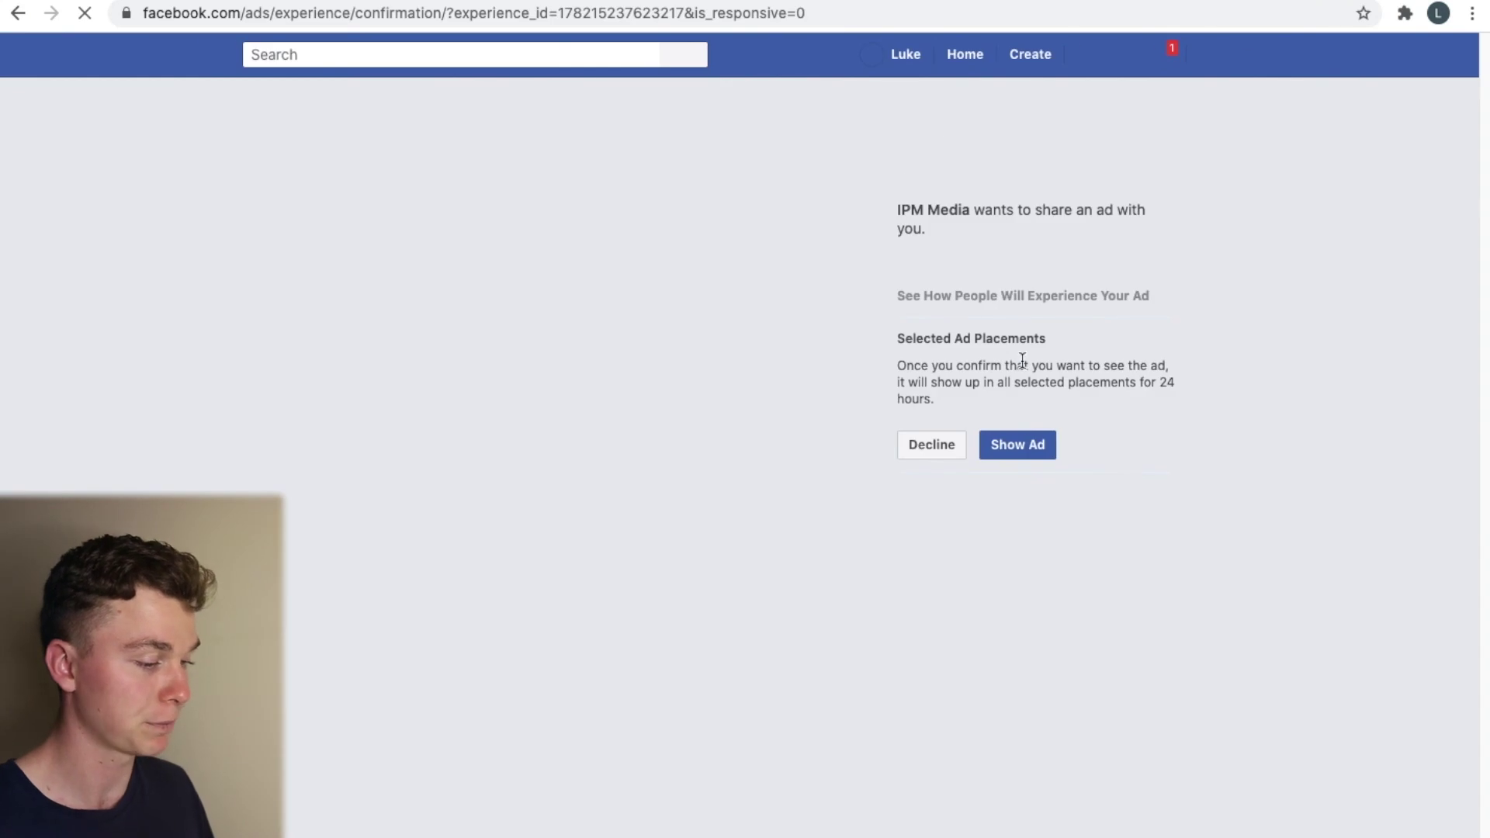
pyautogui.click(1024, 448)
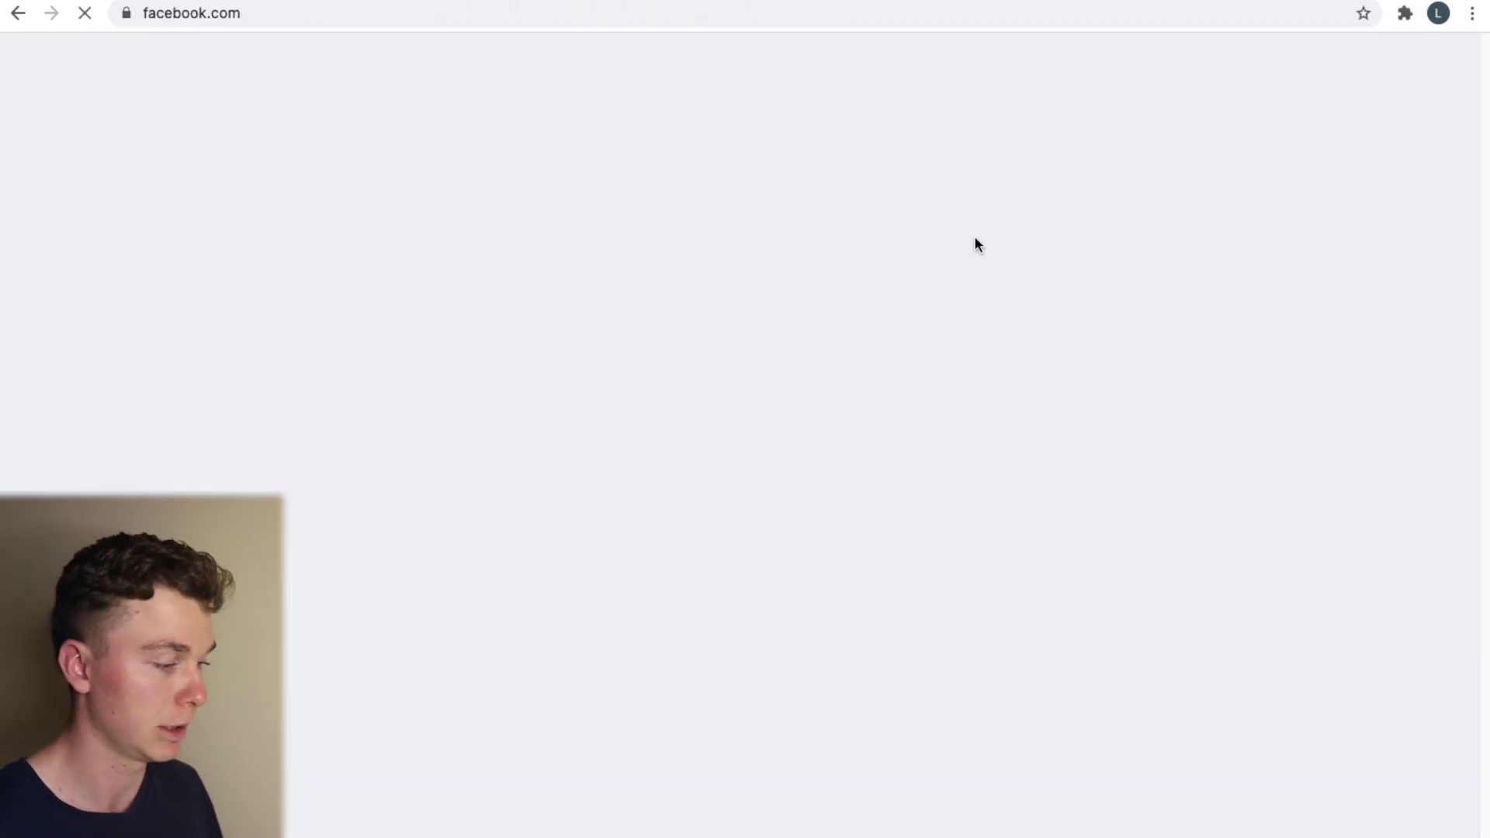